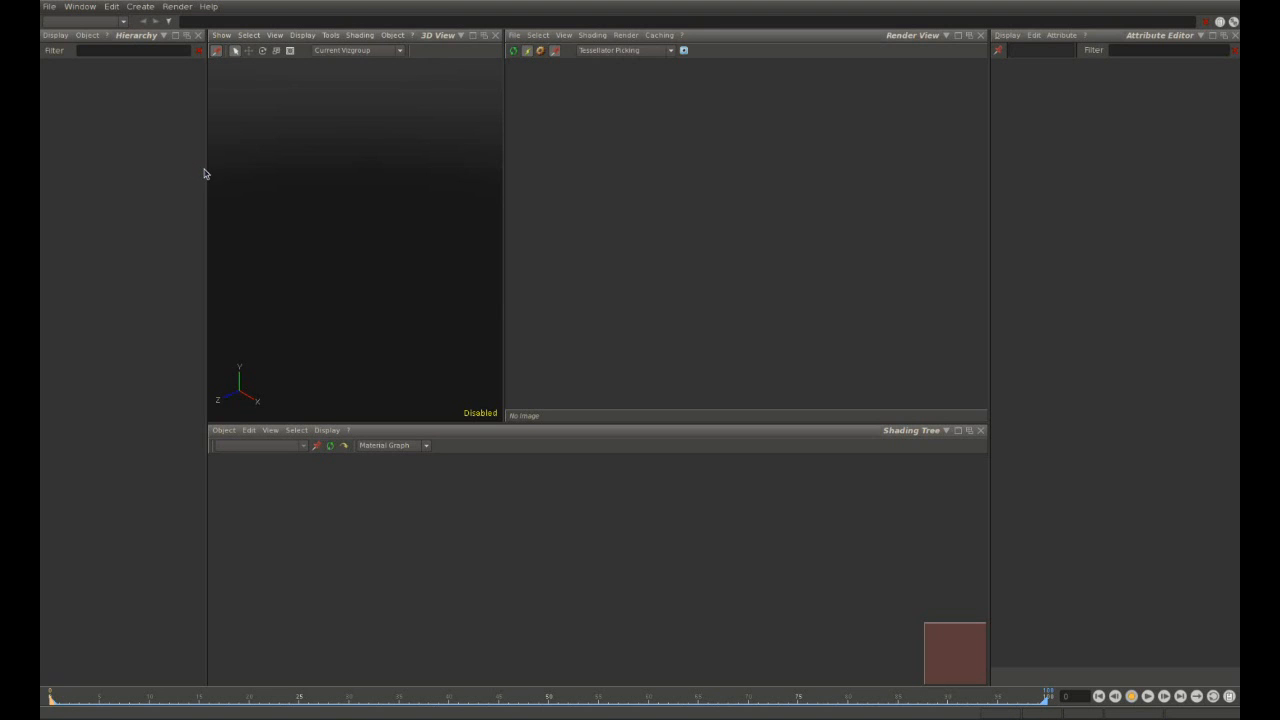
Widen the Hierarchy pane and switch the 3D View pane to the Curve Editor.
drag(206, 169, 234, 185)
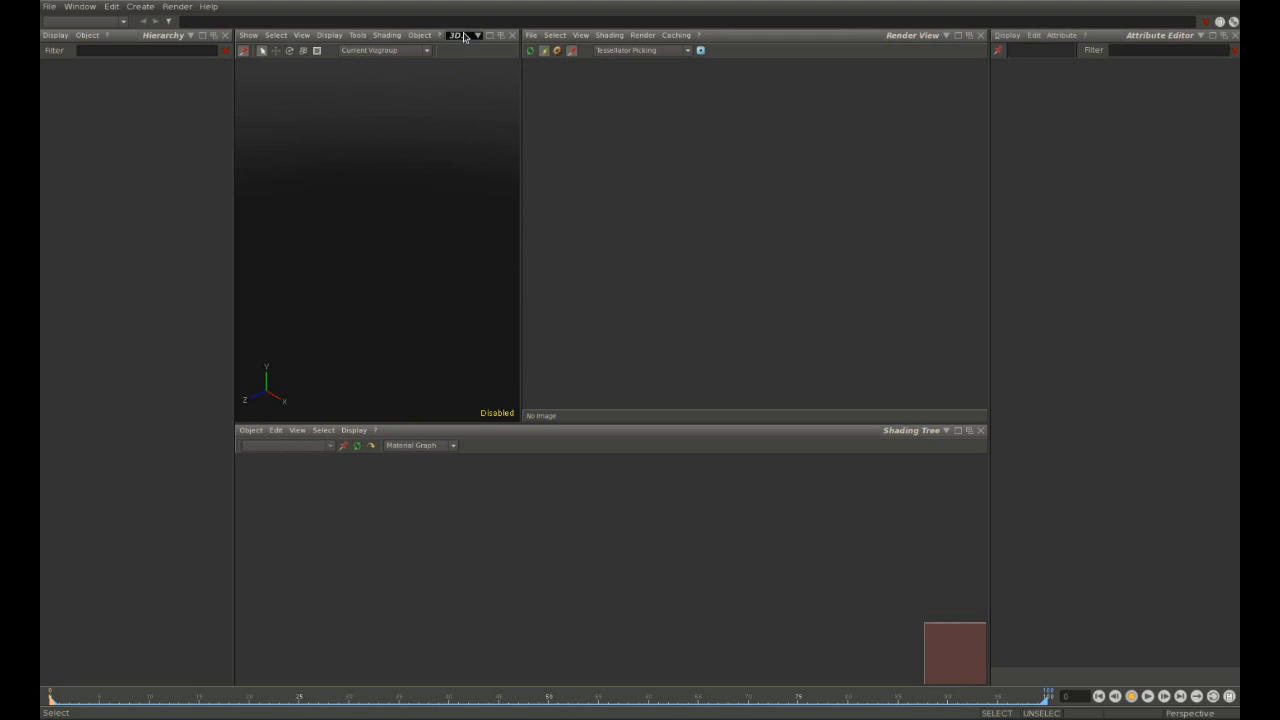
click(464, 37)
mouse_move(470, 49)
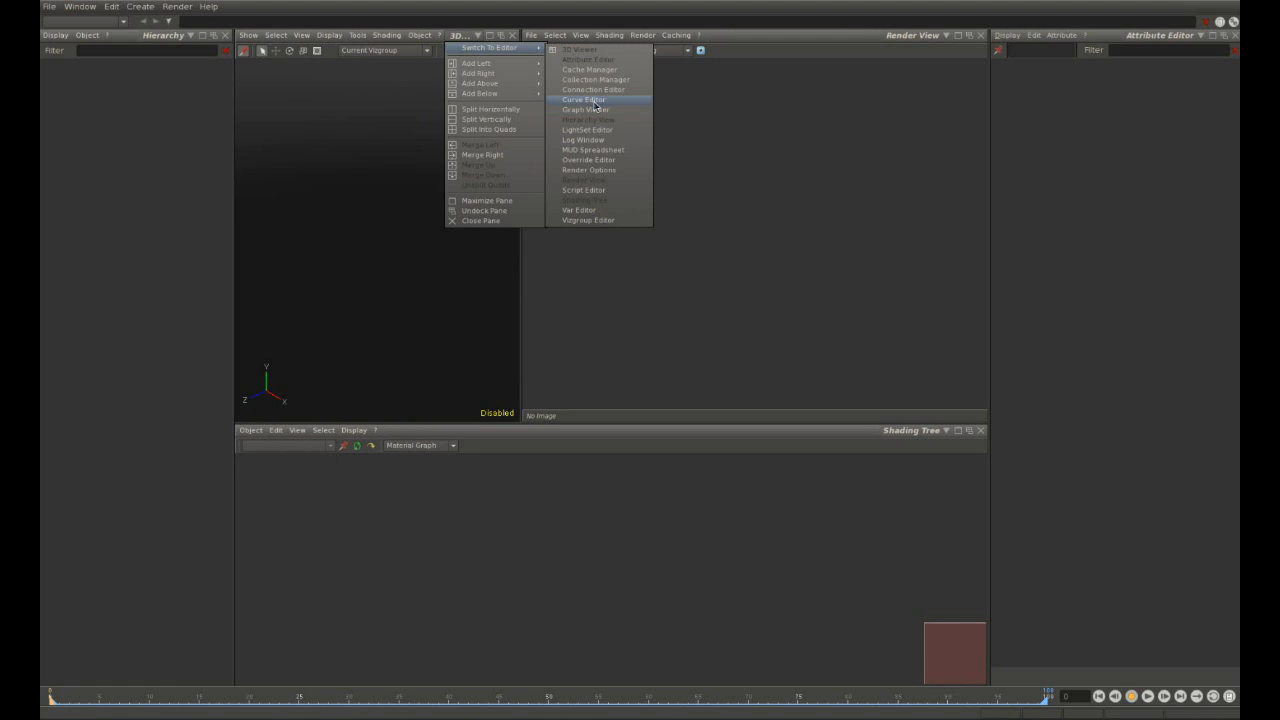
click(590, 101)
Add a Graph Viewer pane below the Attribute Editor.
click(1142, 38)
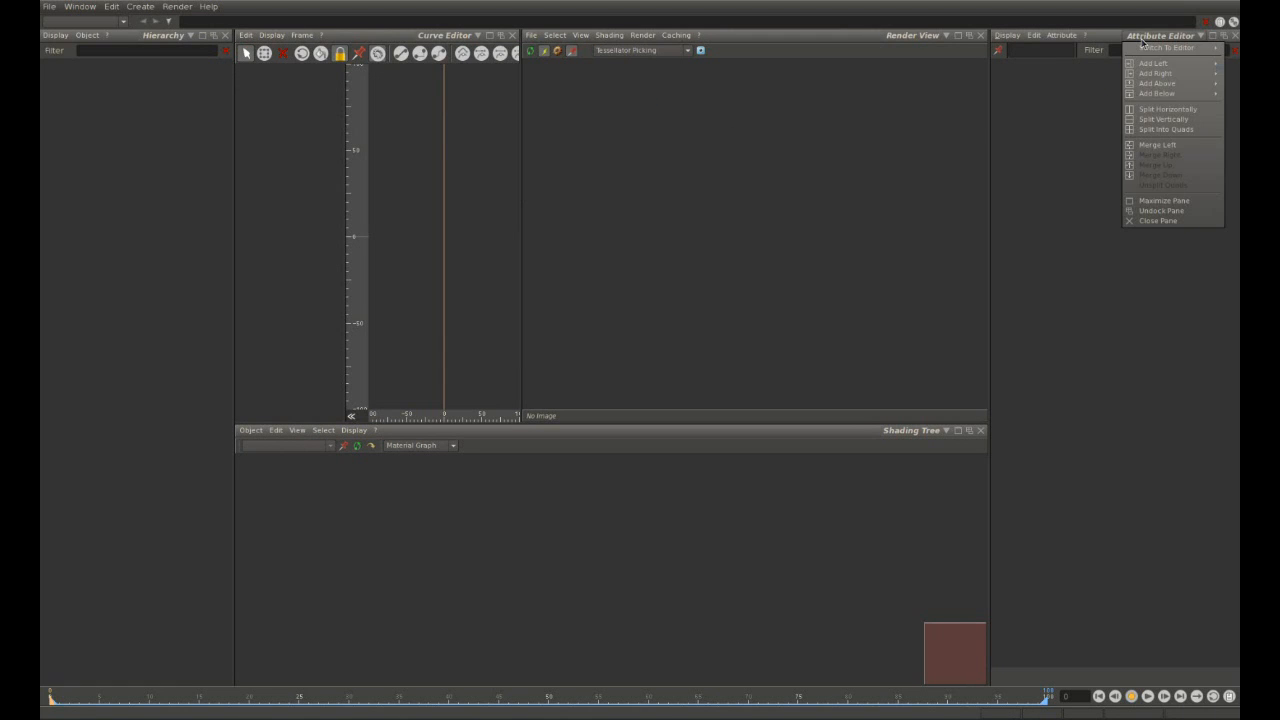
mouse_move(1157, 93)
click(1065, 160)
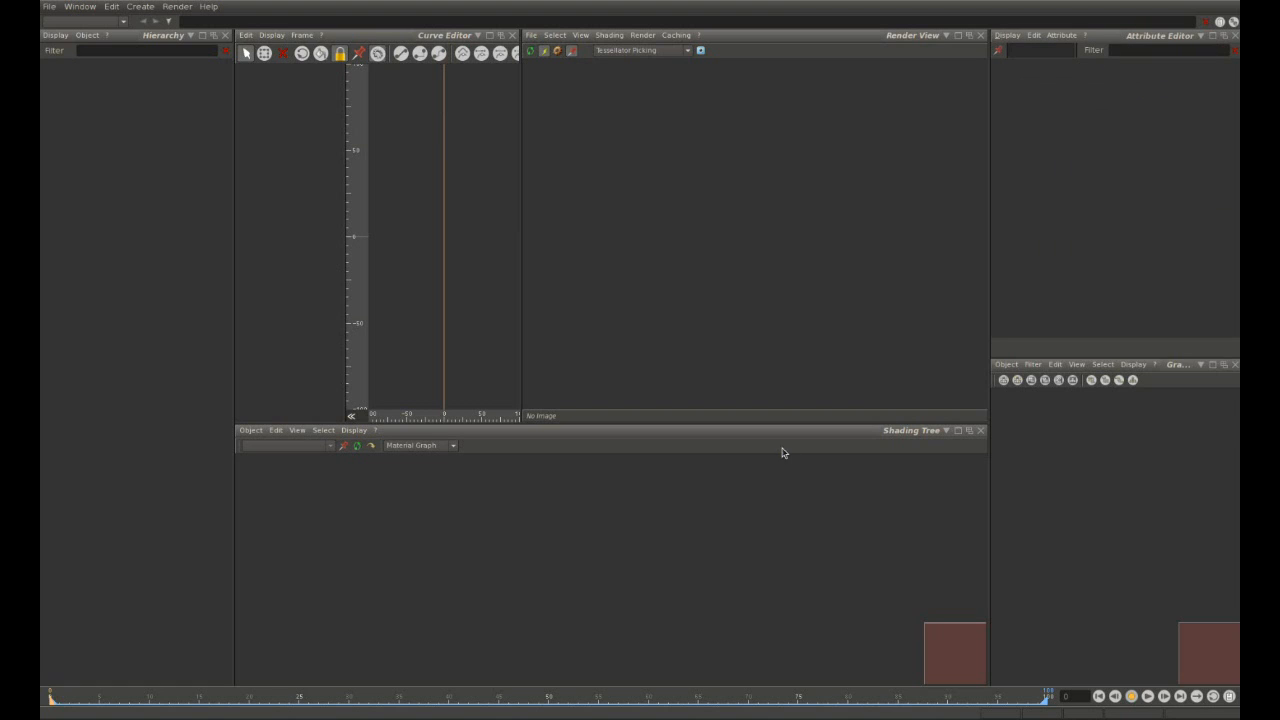
Reduce the Shading Tree pane's height, switch it to the Log Window, and close the Render View pane.
drag(918, 424, 925, 521)
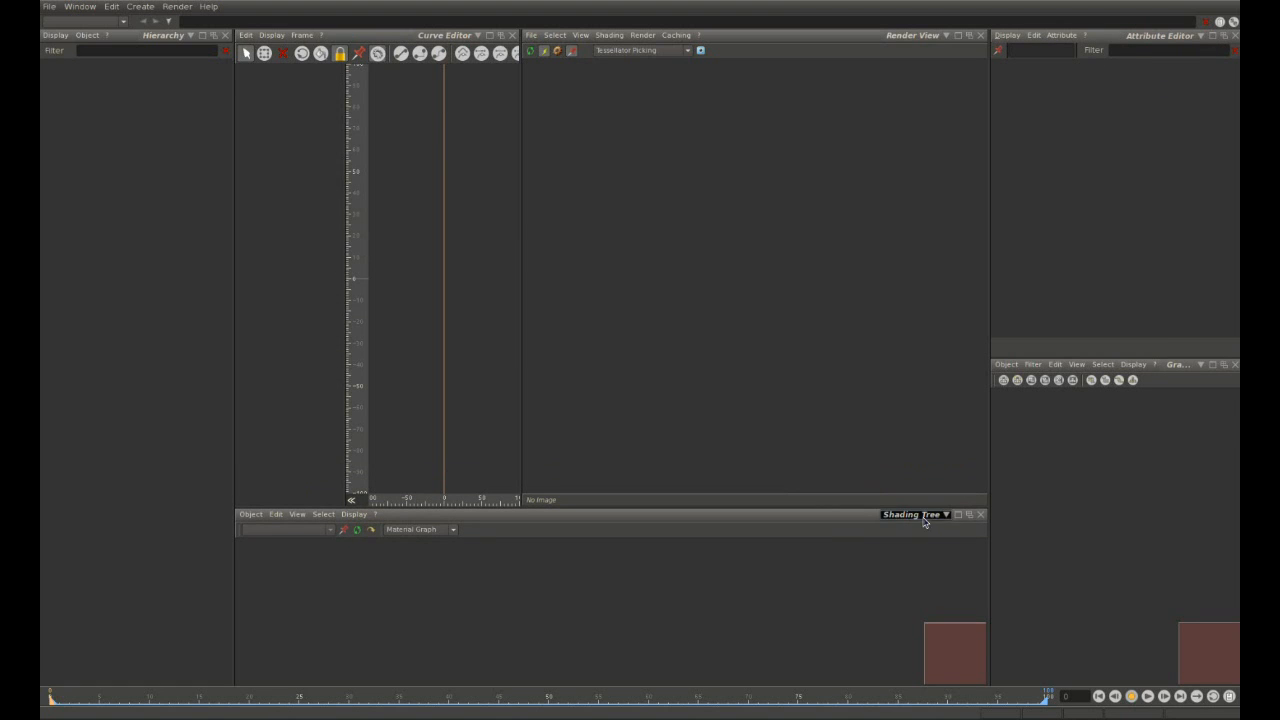
click(925, 519)
mouse_move(930, 527)
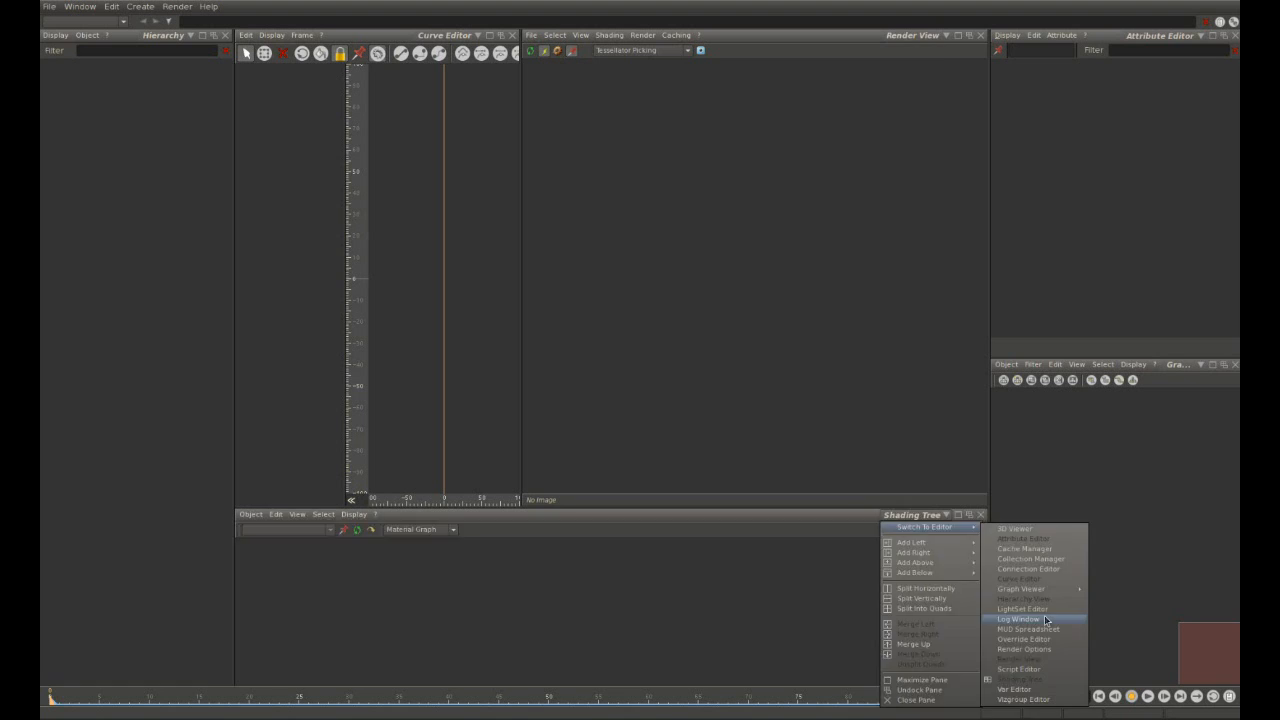
click(1046, 621)
click(980, 35)
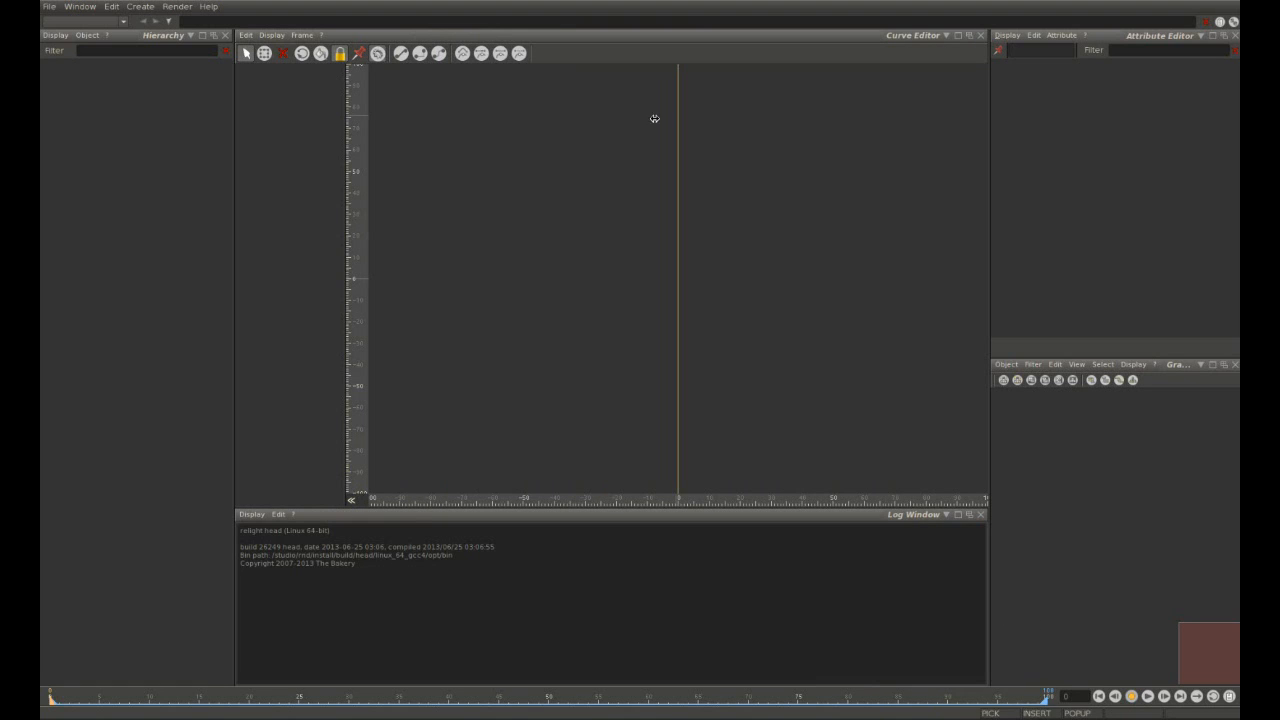
Apply the Lighting Layout preset to the workspace.
click(74, 8)
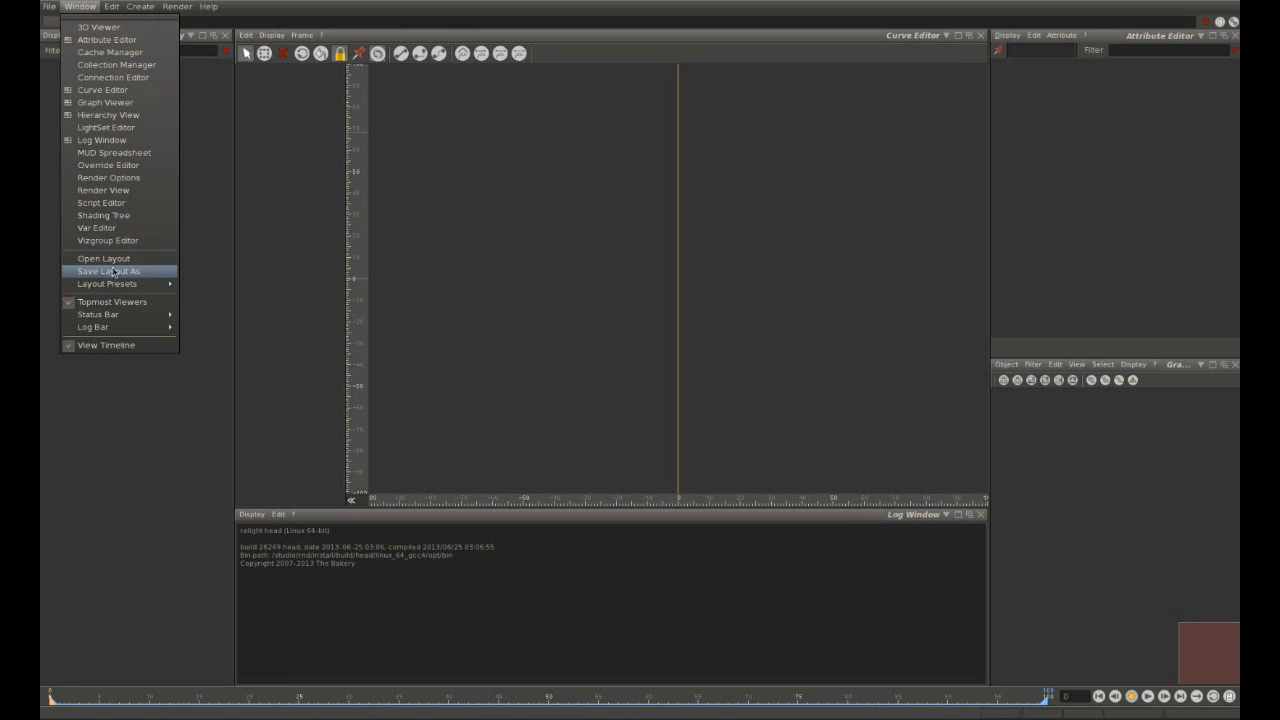
mouse_move(117, 290)
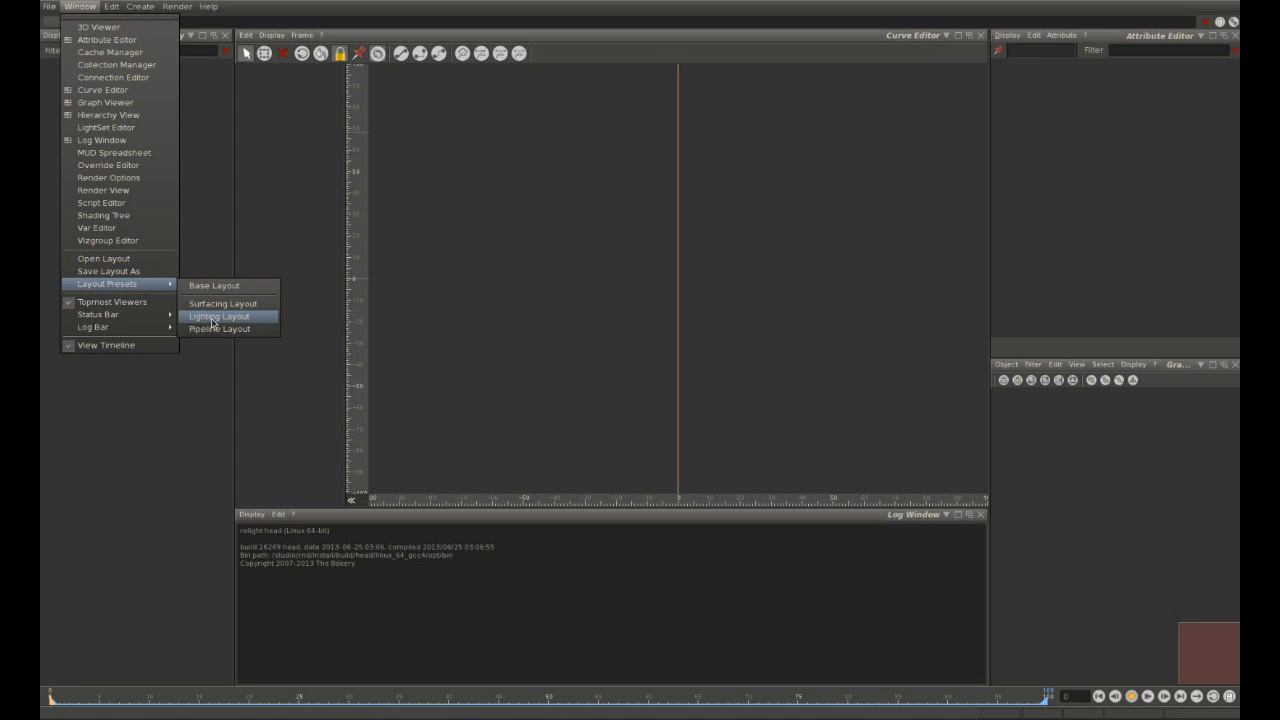
click(212, 319)
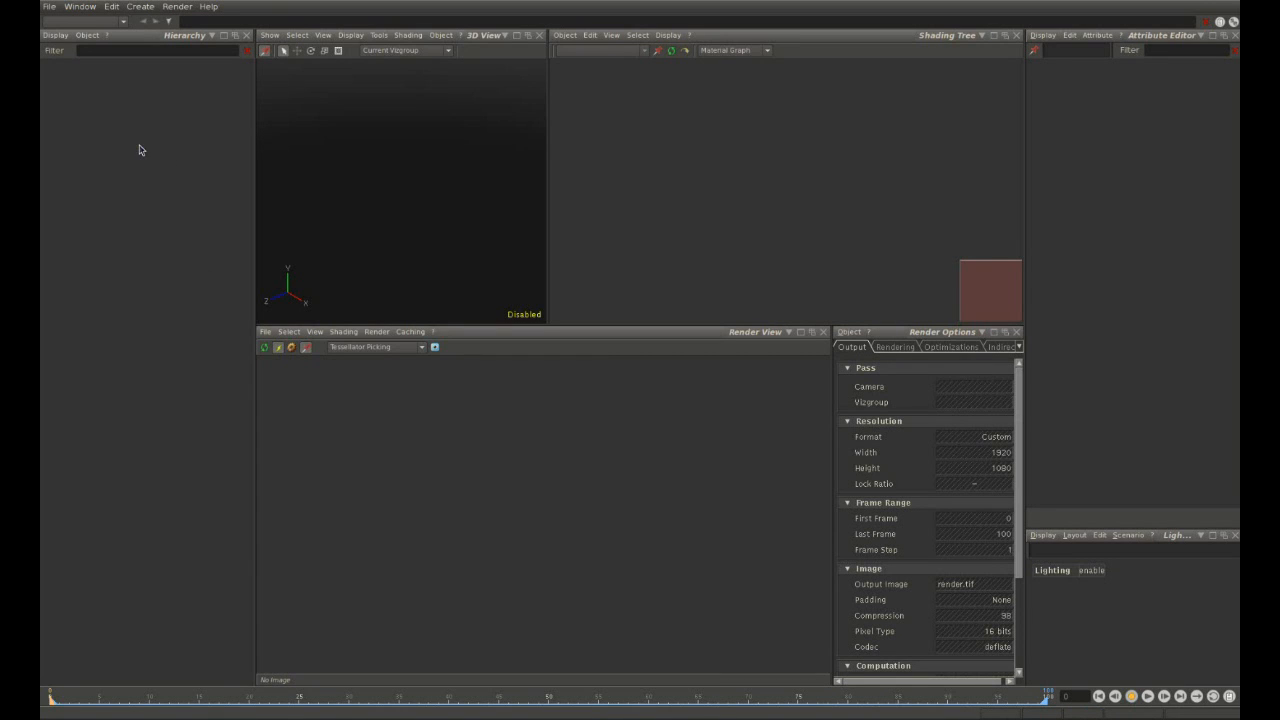
Load the Baker example scene.
click(45, 8)
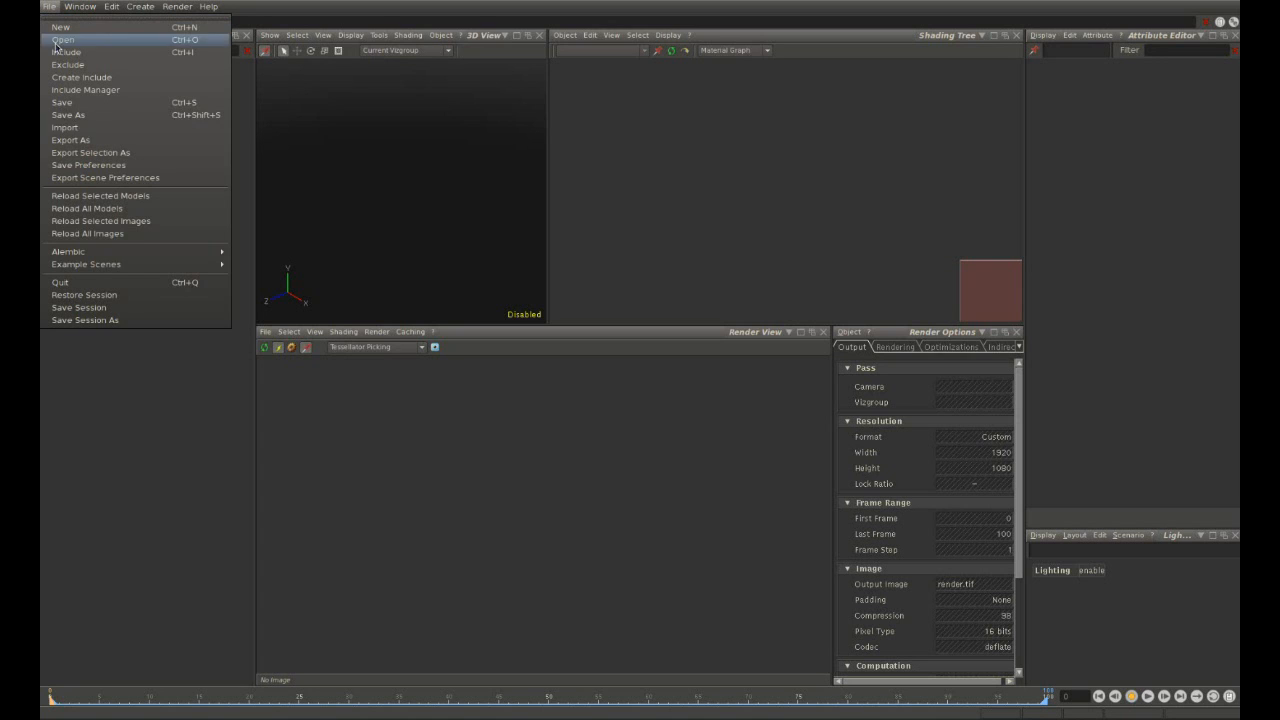
mouse_move(200, 264)
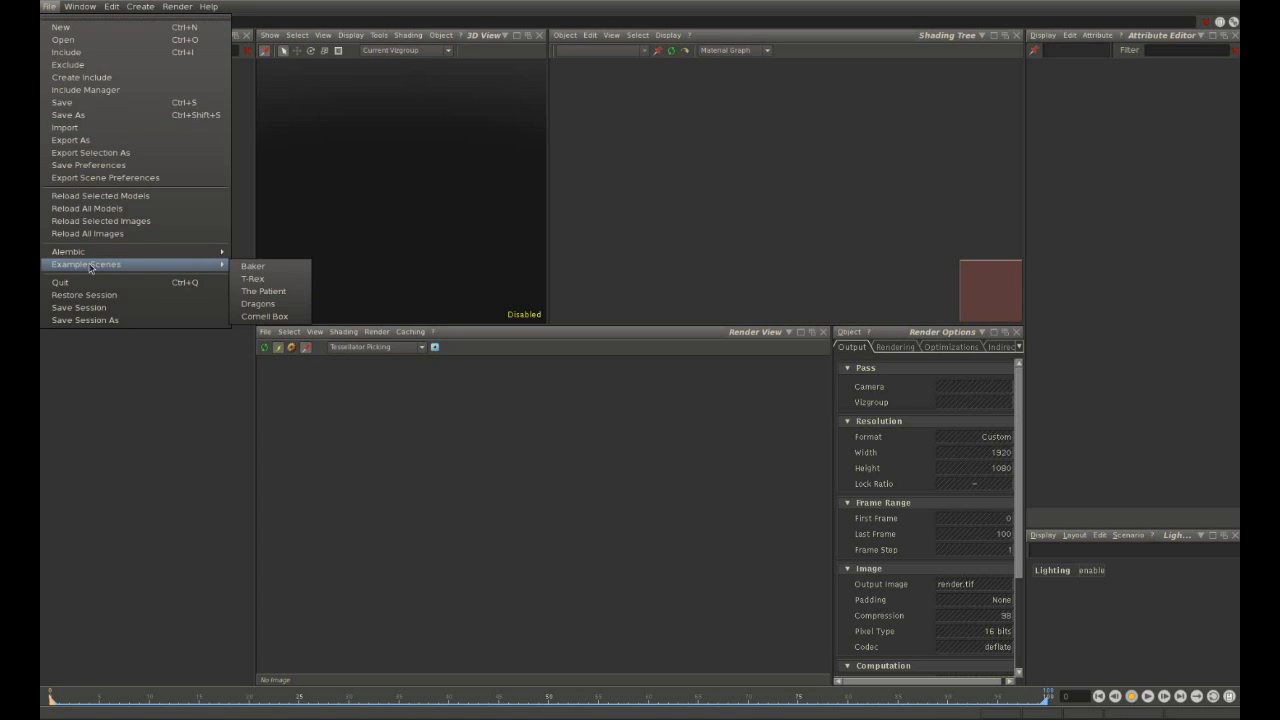
click(289, 268)
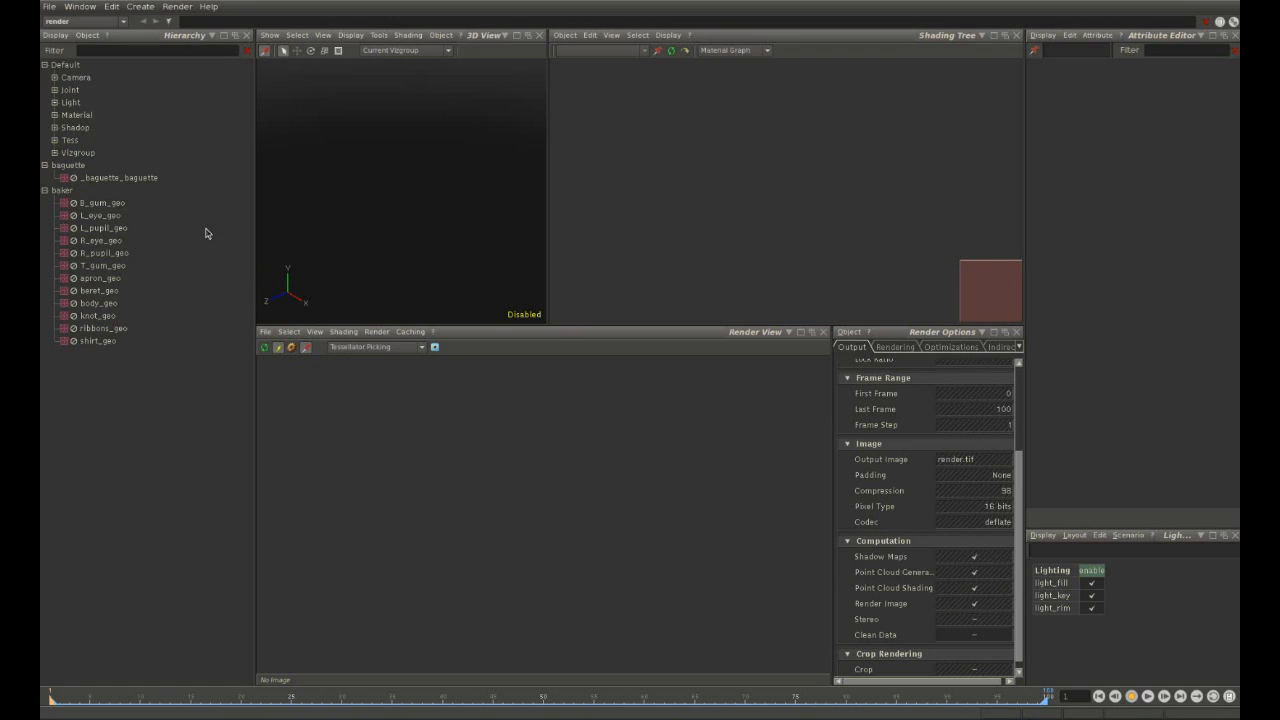
Inspect L_eye_geo, R_pupil_geo and body_geo through the scene hierarchy, then clear the selection.
click(101, 215)
click(104, 253)
click(99, 303)
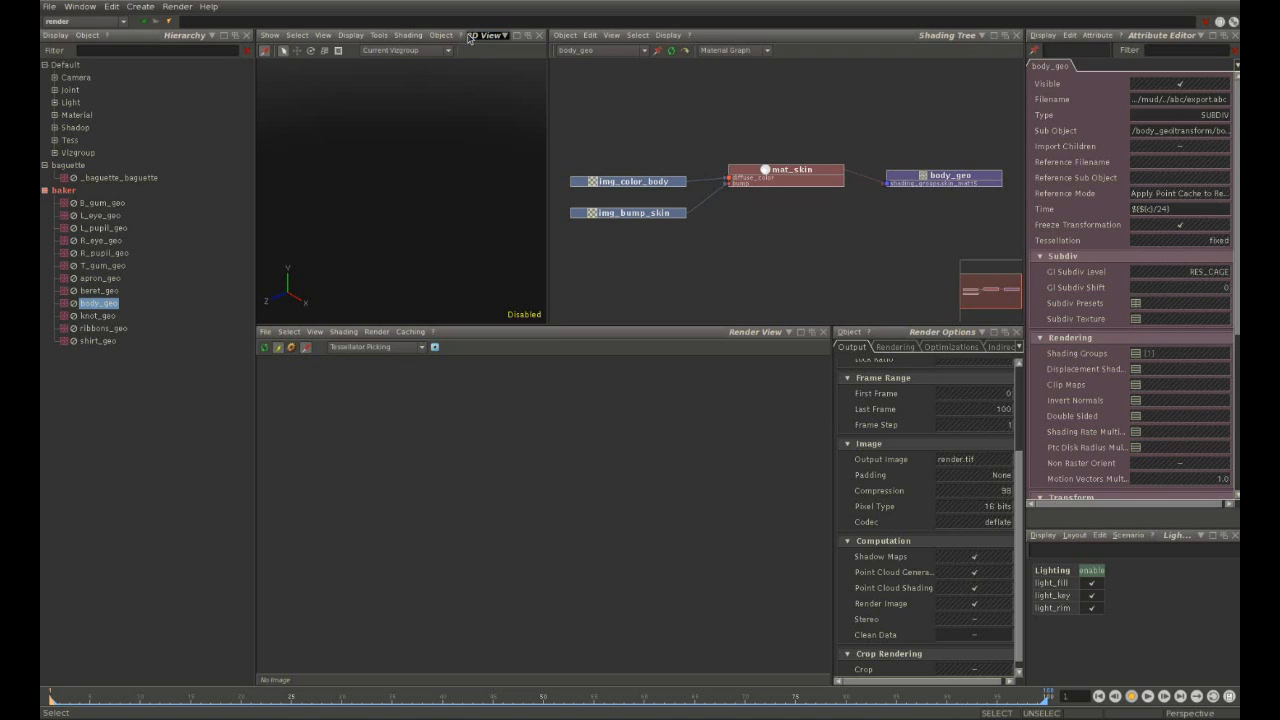
click(533, 320)
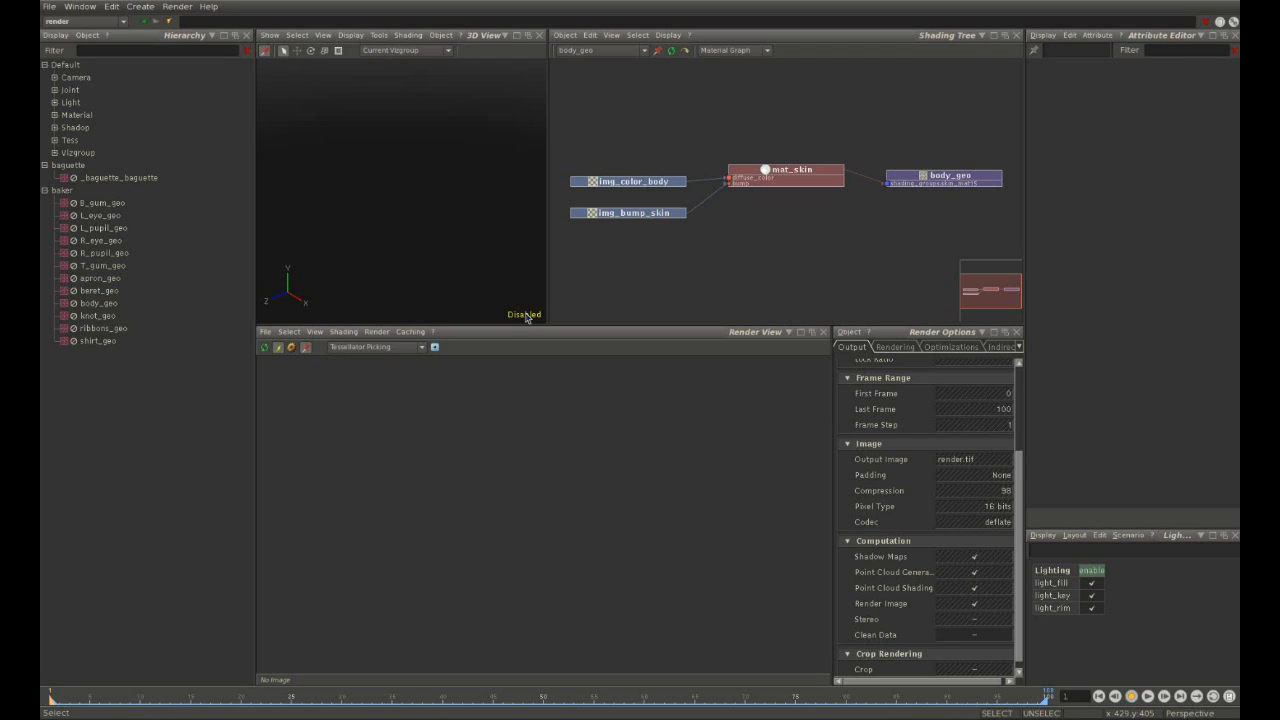
Enable the 3D View and frame the baker character from the front in perspective.
click(264, 51)
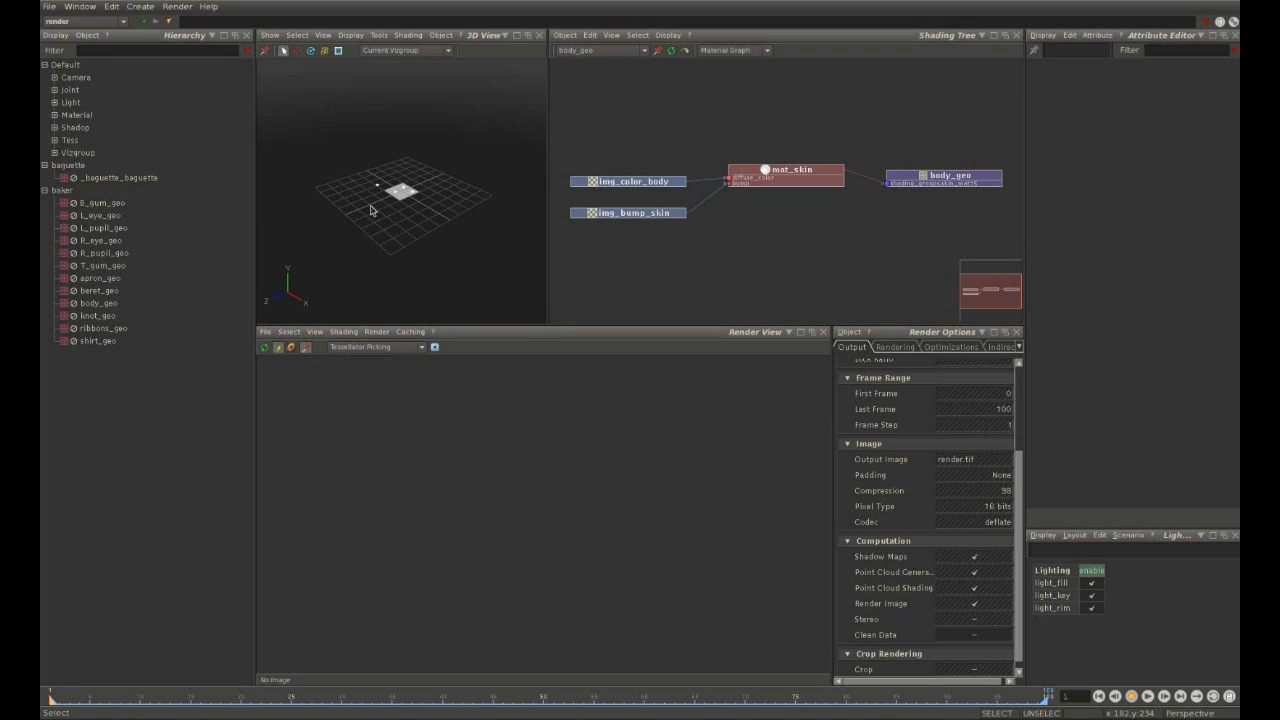
key(alt)
mouse_move(357, 207)
alt+mouse_down()
mouse_move(400, 210)
mouse_move(323, 217)
mouse_move(490, 214)
mouse_move(343, 216)
alt+mouse_up()
alt+right_drag(329, 197, 610, 199)
mouse_move(360, 197)
alt+middle_down()
mouse_move(426, 199)
mouse_move(345, 203)
alt+middle_up()
mouse_move(345, 203)
alt+mouse_down()
mouse_move(443, 202)
mouse_move(535, 233)
alt+mouse_up()
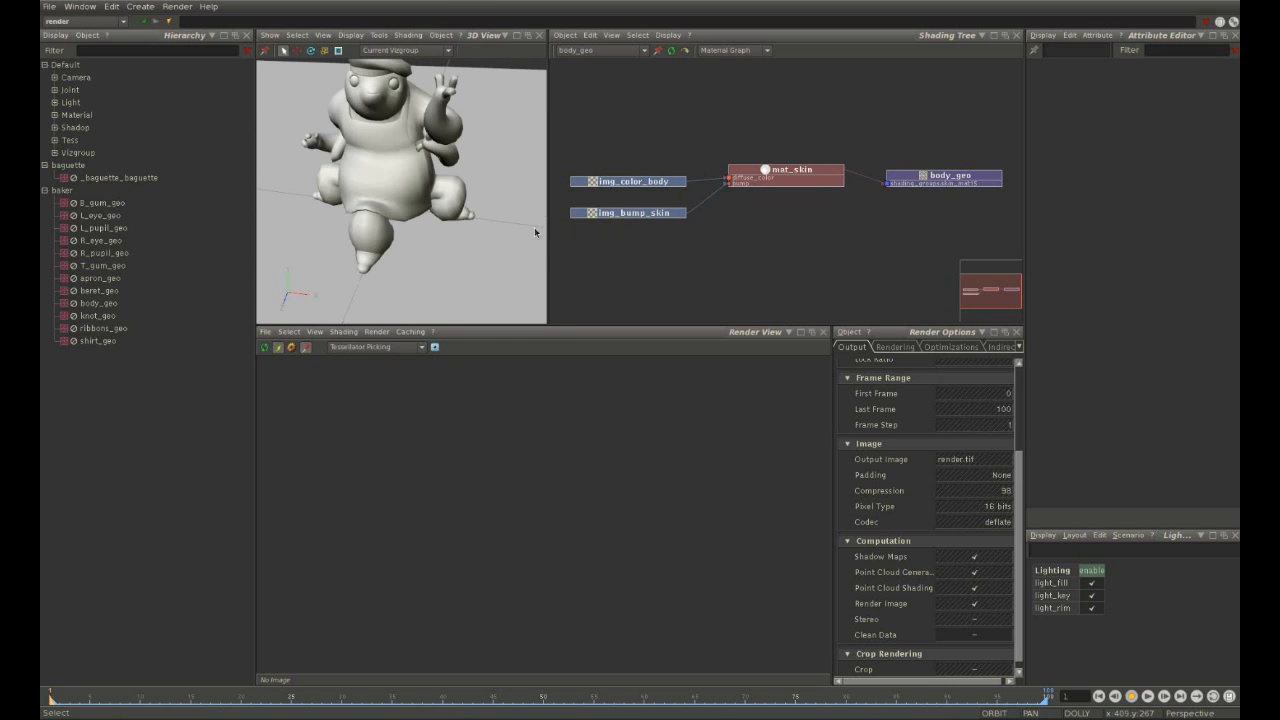
mouse_move(388, 140)
alt+mouse_down()
mouse_move(389, 180)
mouse_move(409, 172)
alt+mouse_up()
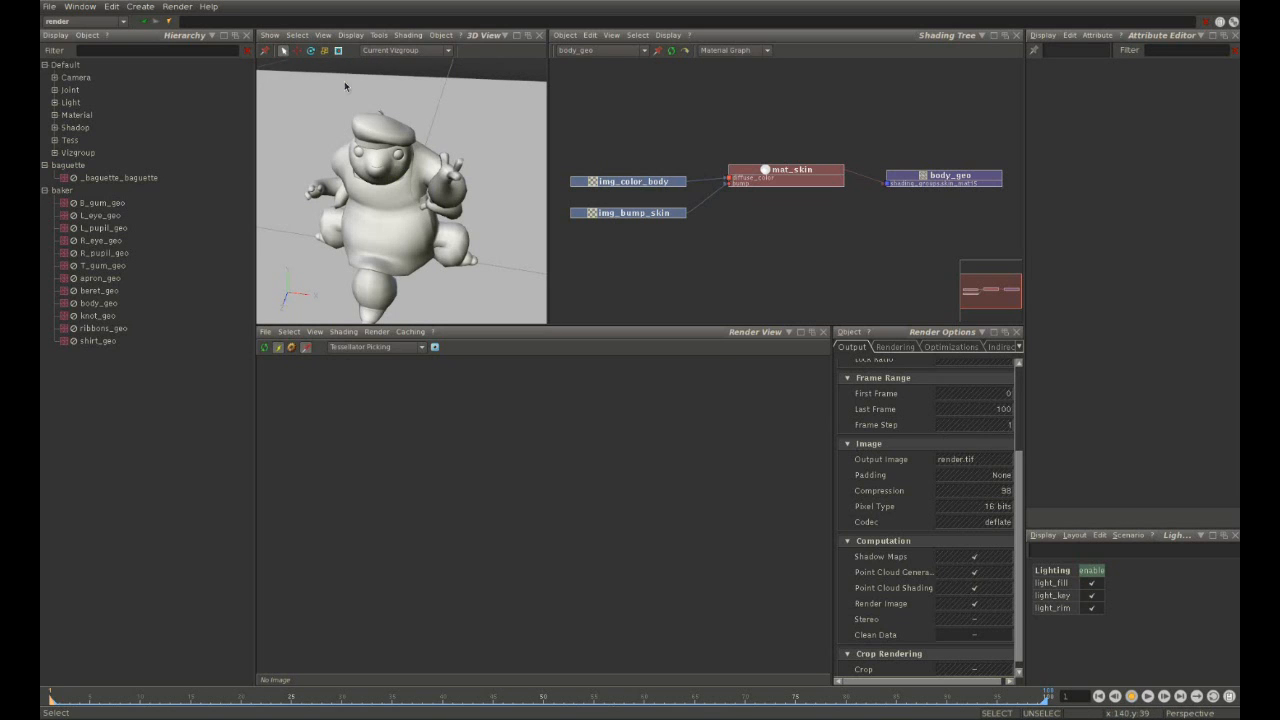
Look at the baker through the scene's camera in the 3D View.
click(323, 35)
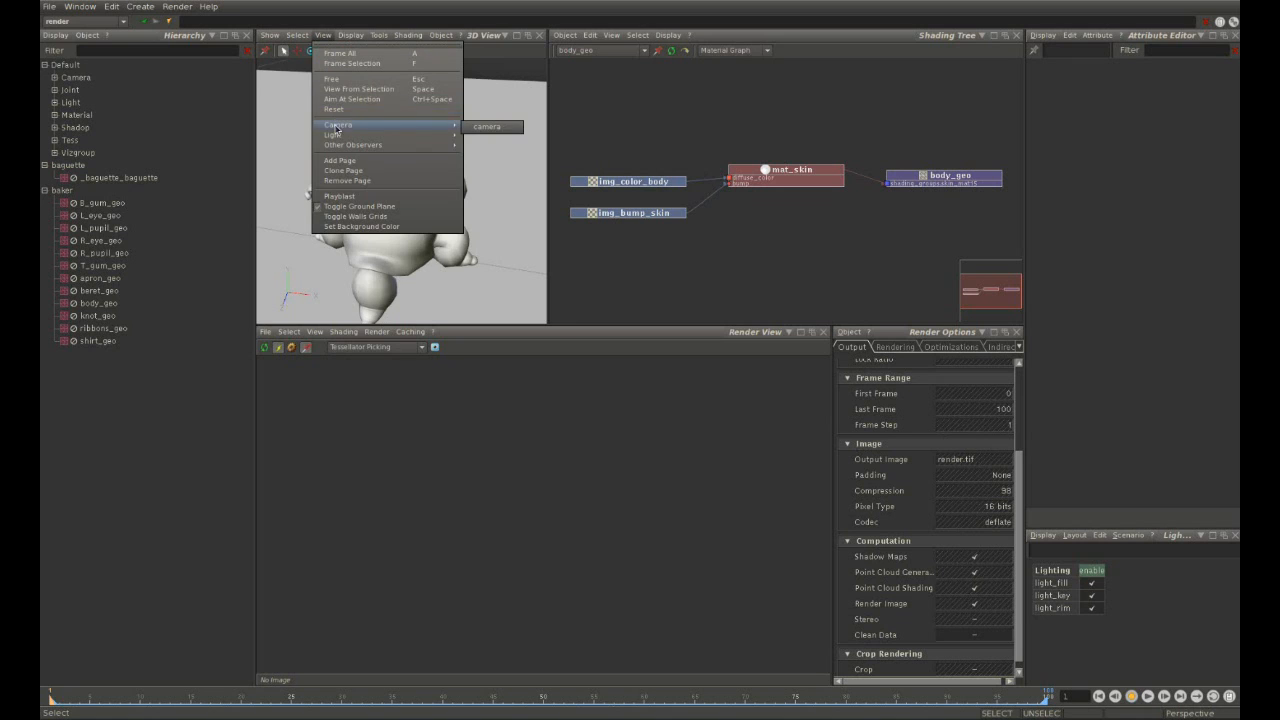
click(500, 130)
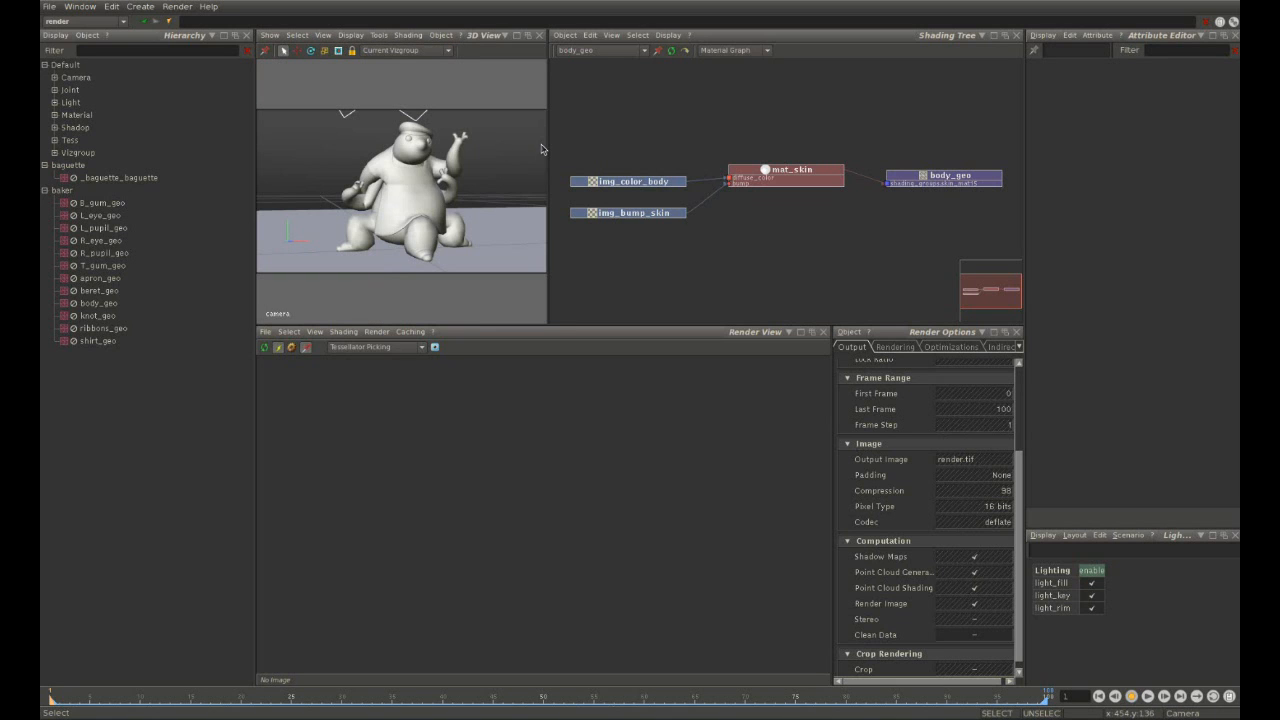
mouse_move(65, 707)
mouse_down()
mouse_move(916, 703)
mouse_move(52, 702)
mouse_up()
Select light_rim and look at the scene from that light, then return to the perspective view.
click(357, 134)
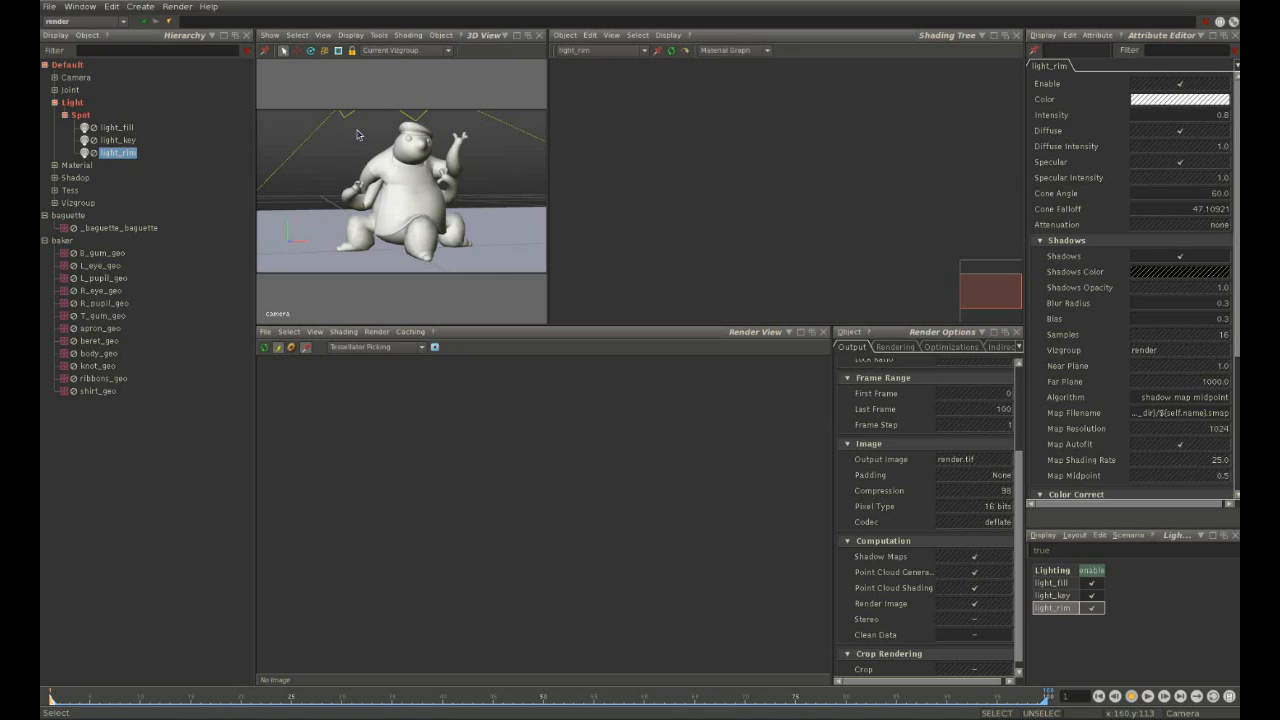
key(l)
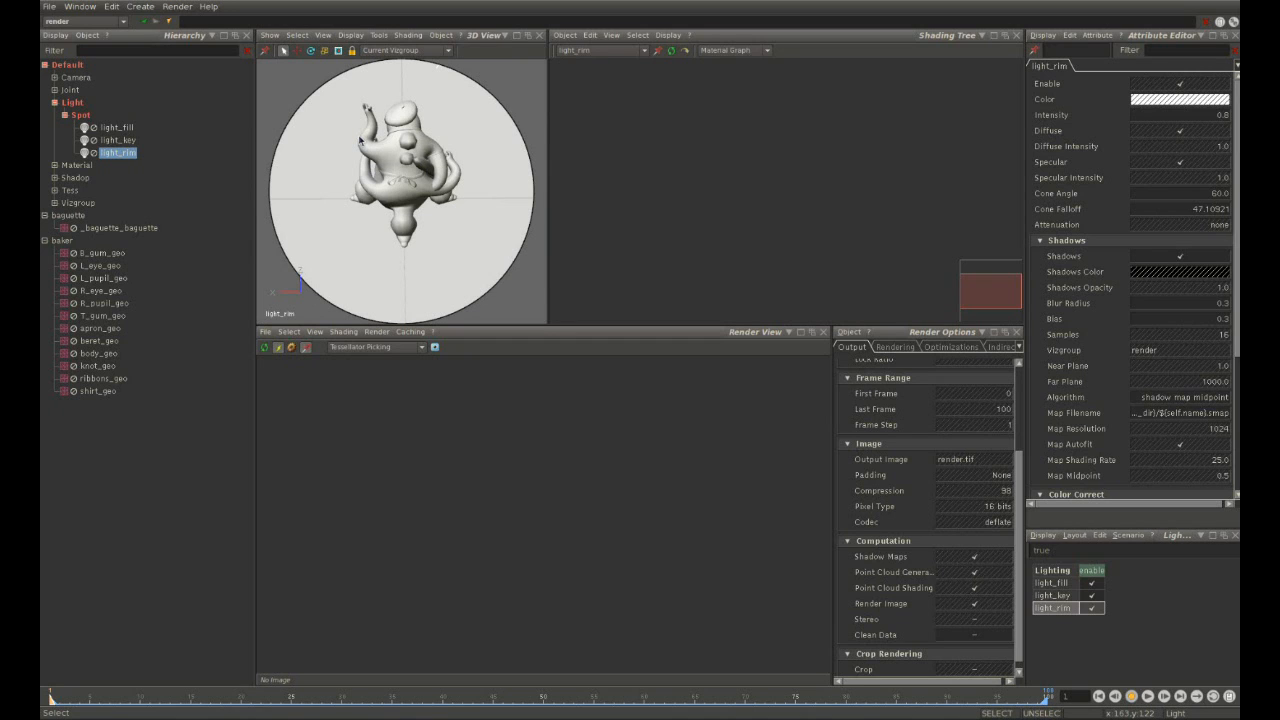
key(p)
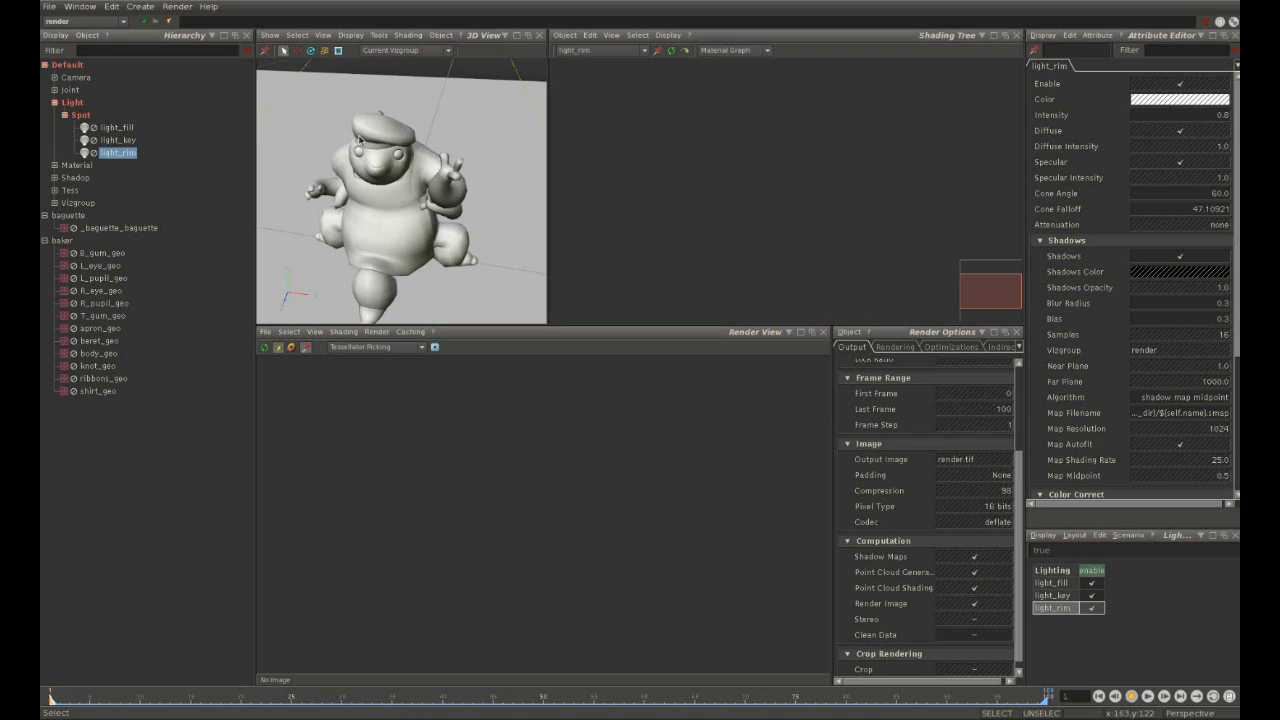
Pick the apron, body, baguette and left eye in the 3D View to examine their shading networks and attributes.
click(380, 186)
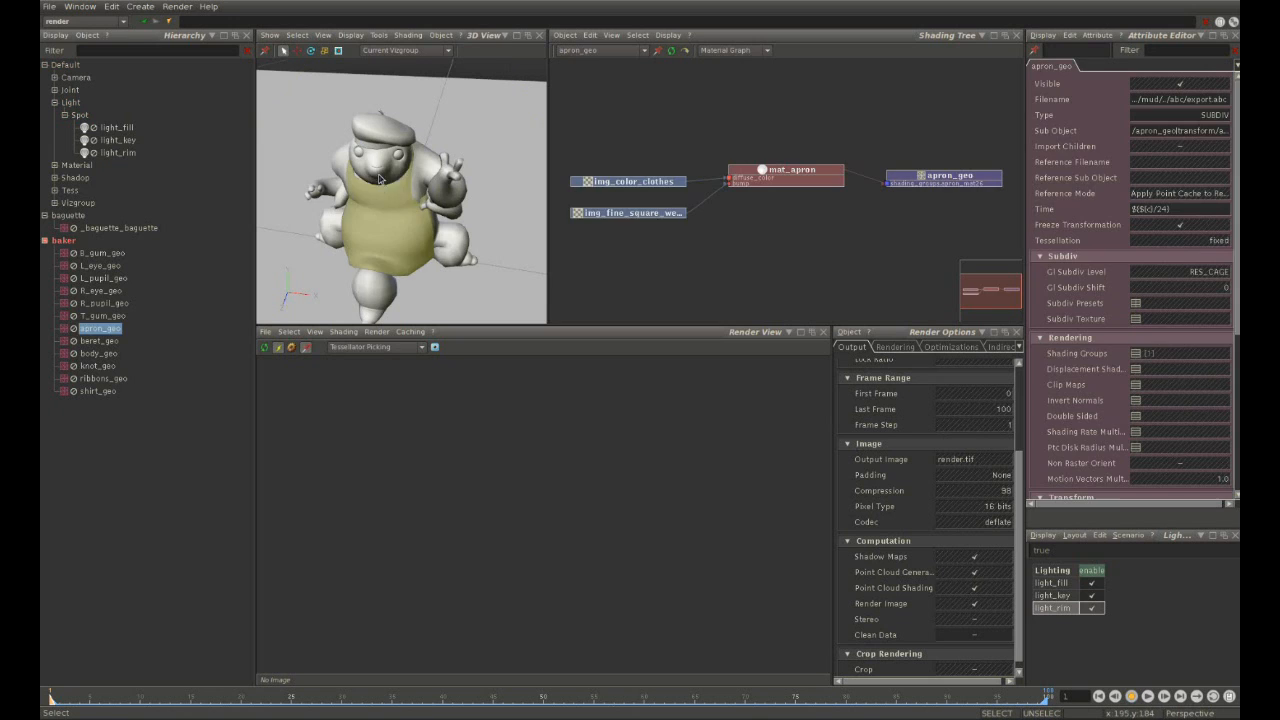
click(377, 158)
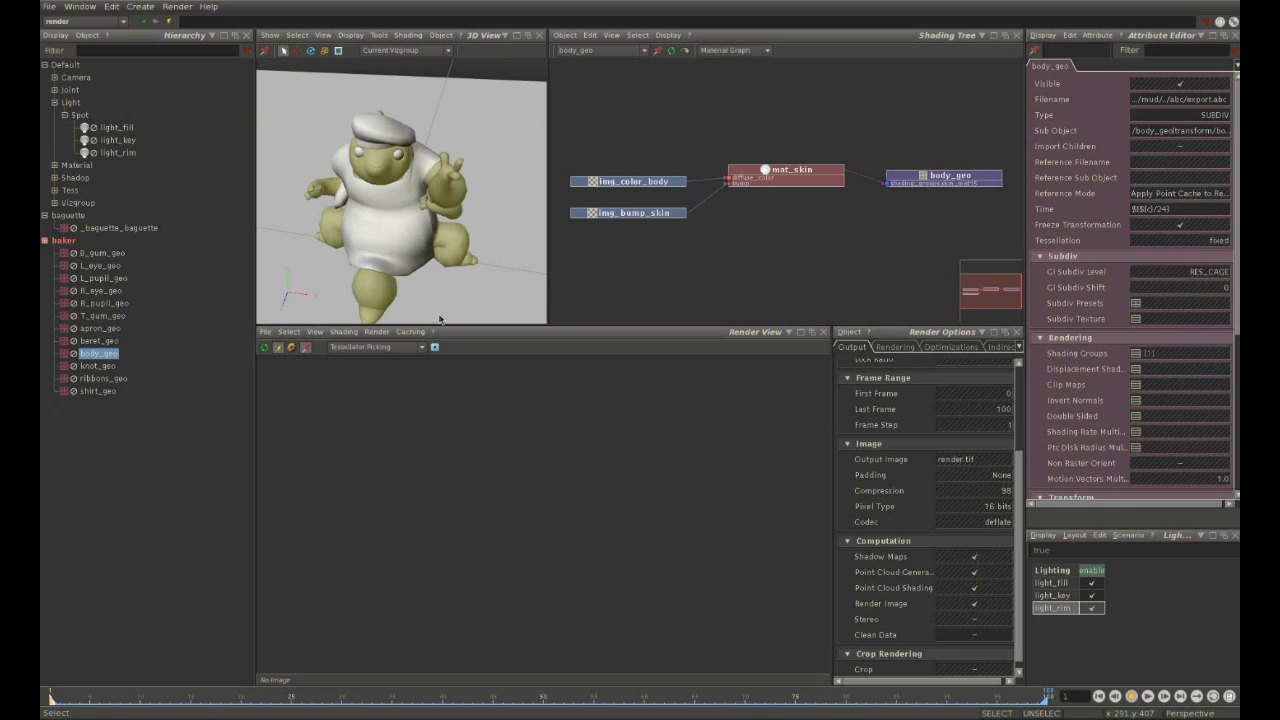
click(340, 200)
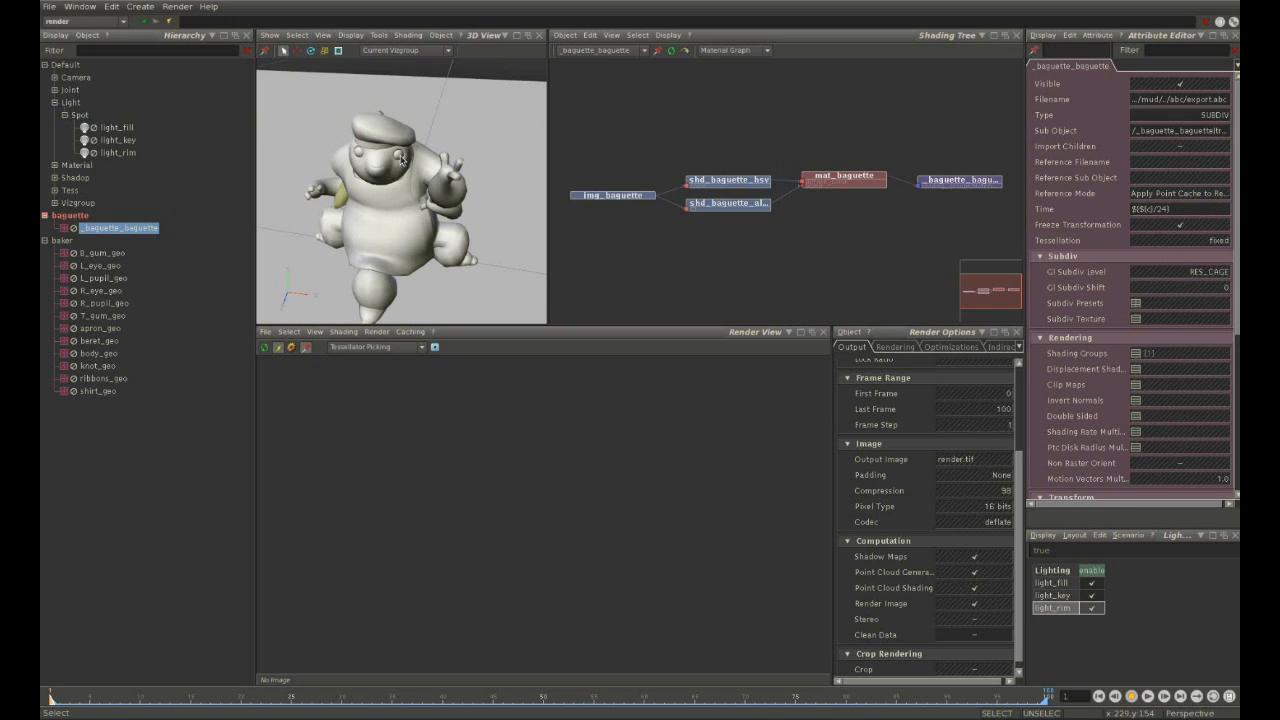
click(402, 160)
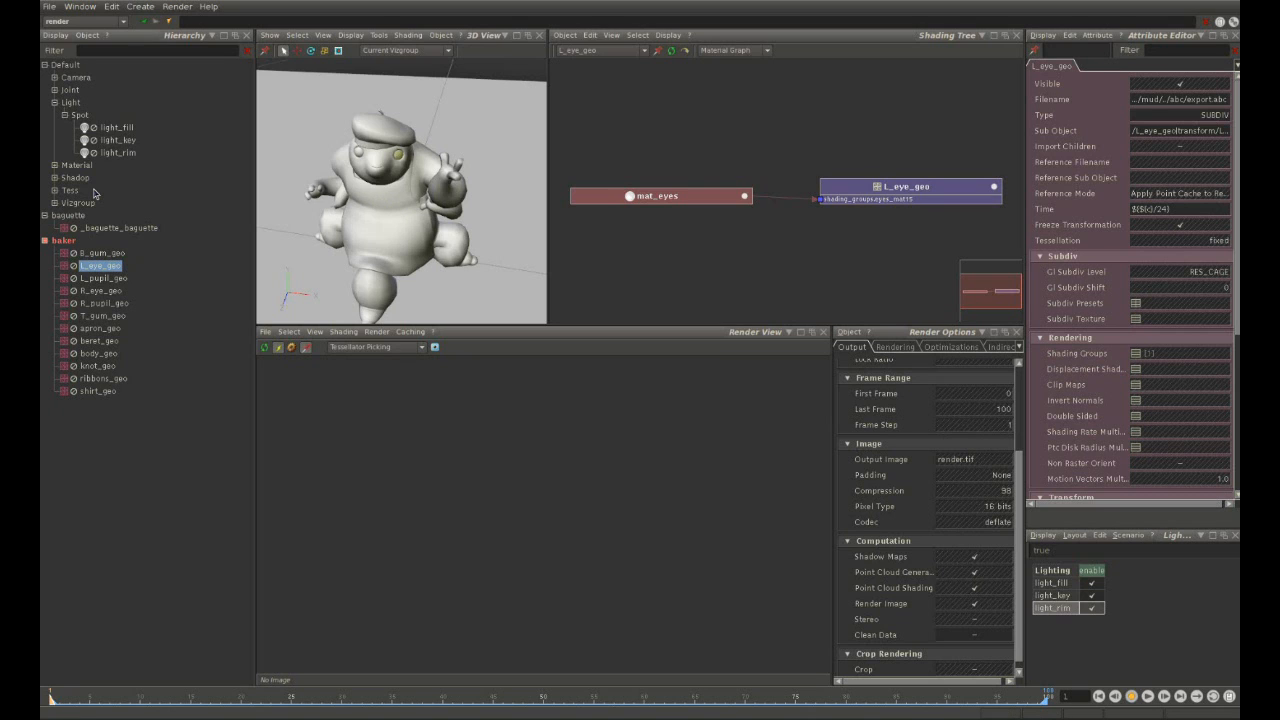
Examine the Default group's items in the hierarchy, including the Spot category, its fill, key and rim lights, and the Shadop category.
drag(113, 206, 63, 77)
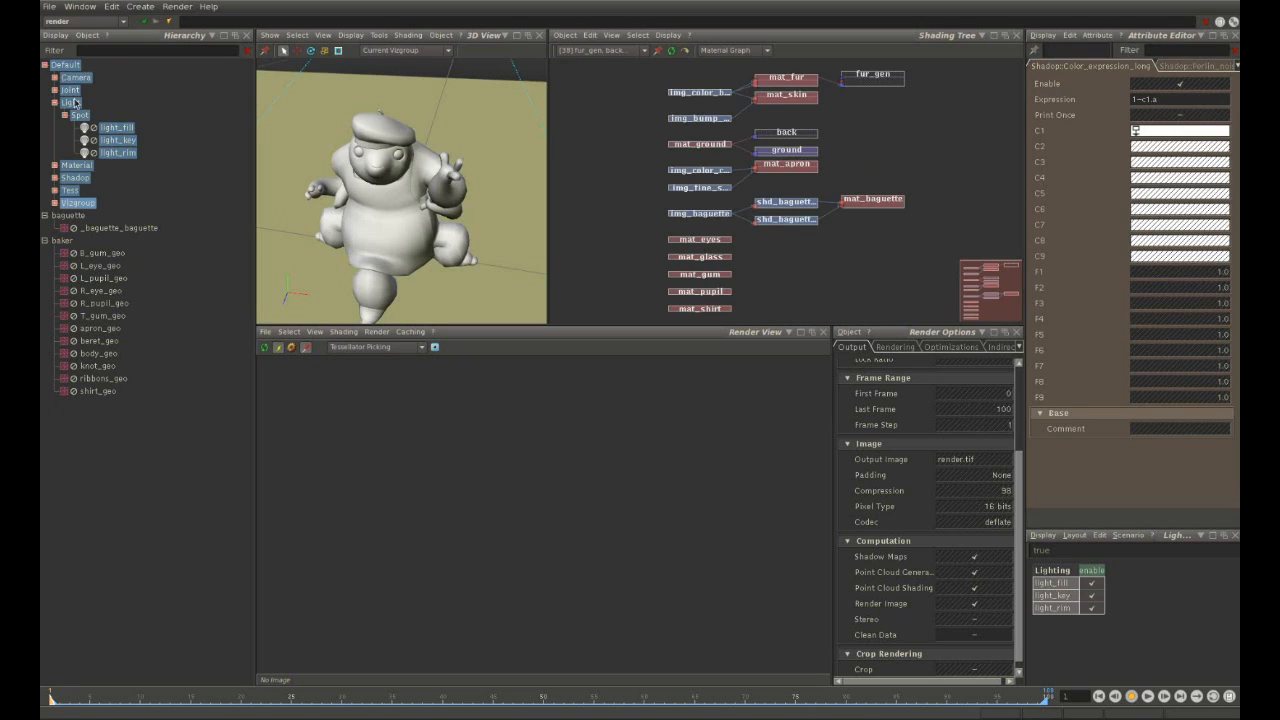
click(81, 118)
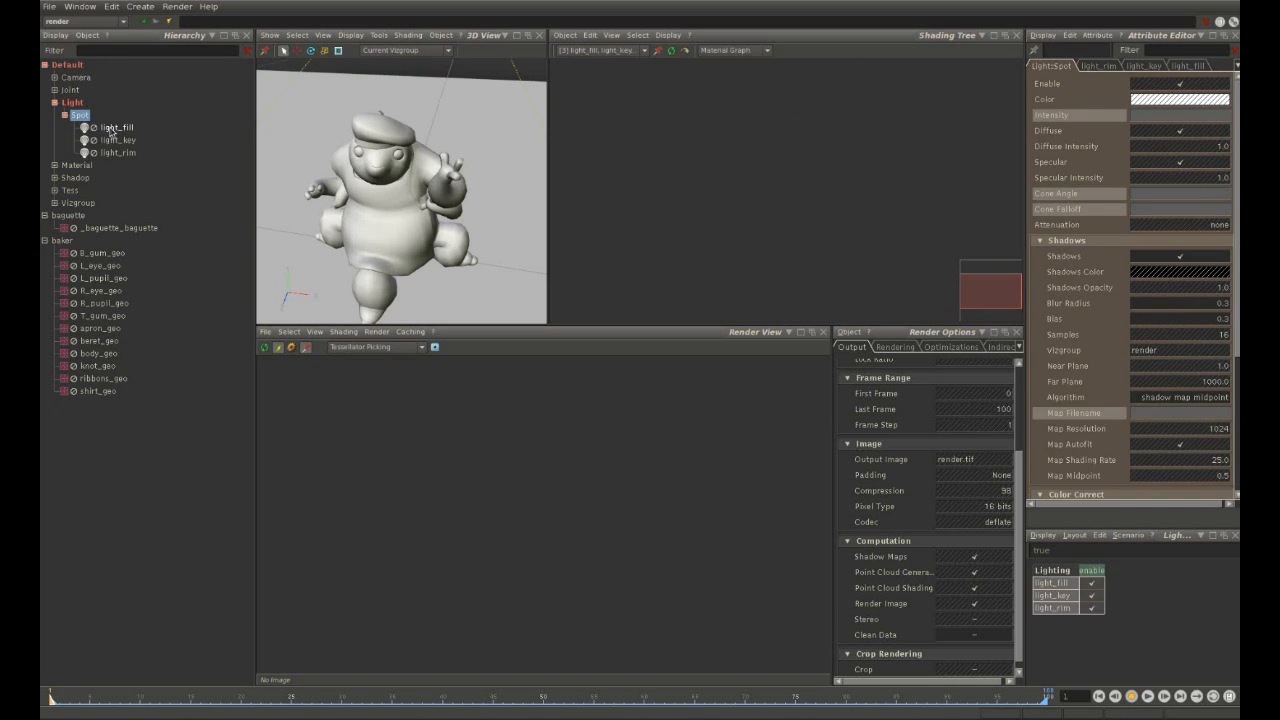
click(110, 129)
click(117, 142)
click(118, 154)
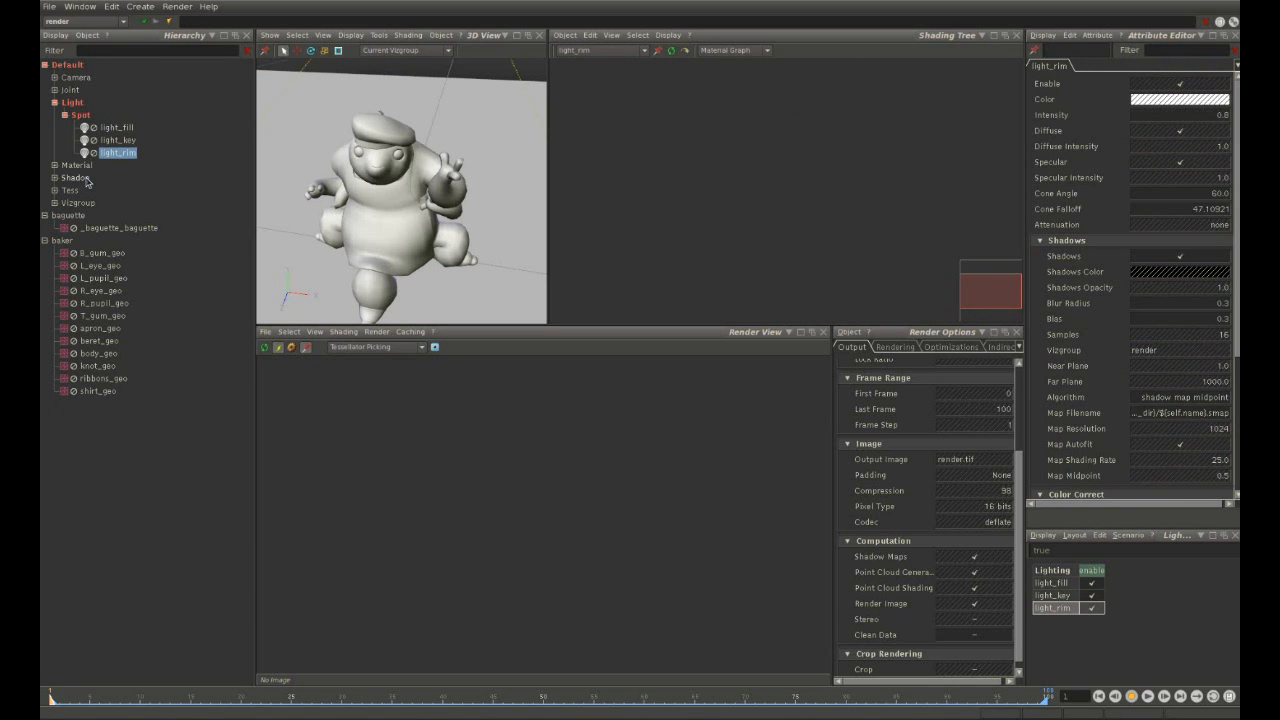
click(80, 177)
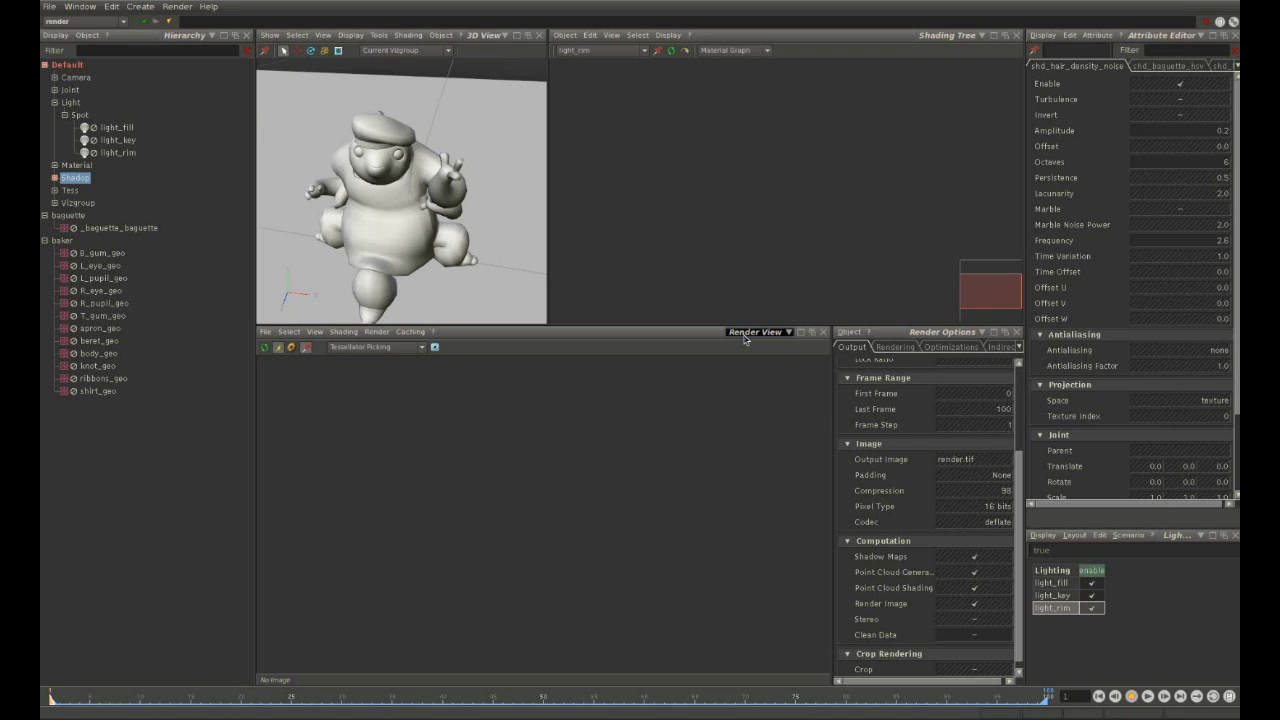
Render the scene from the camera with the render vizgroup at 640 × 360, keeping the default render settings.
click(377, 333)
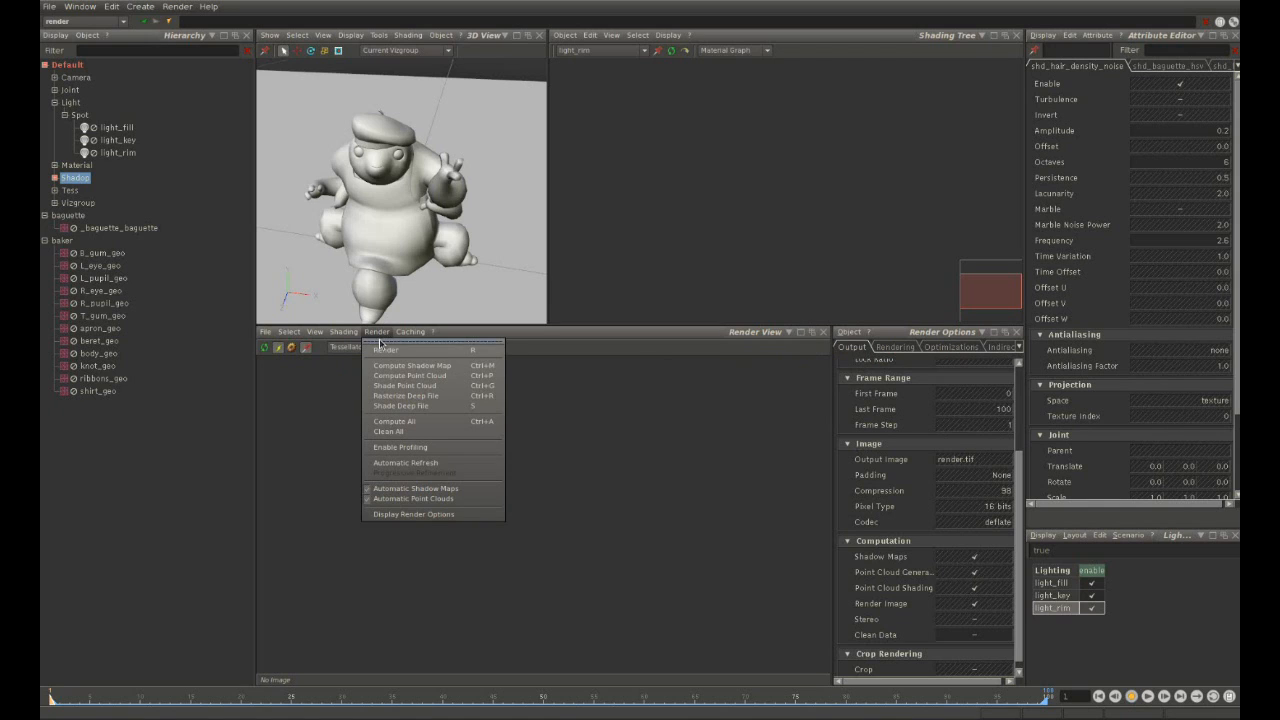
click(458, 351)
click(264, 349)
drag(510, 376, 608, 368)
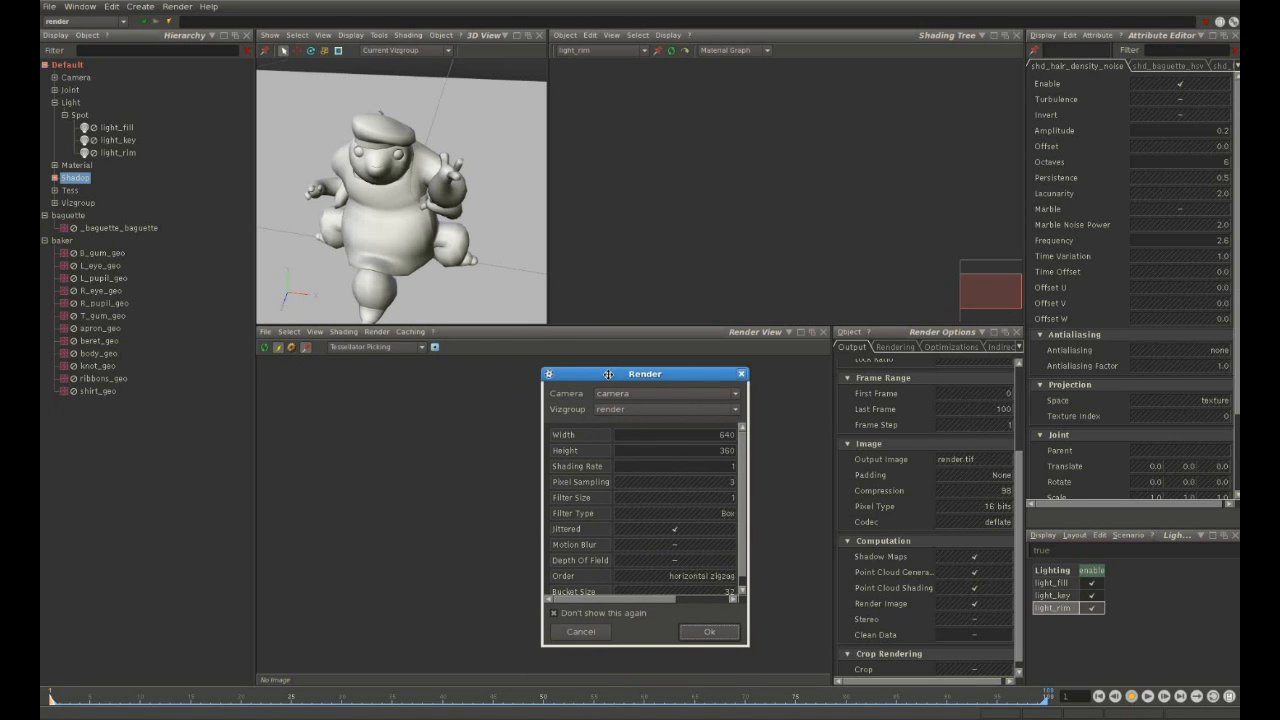
click(709, 632)
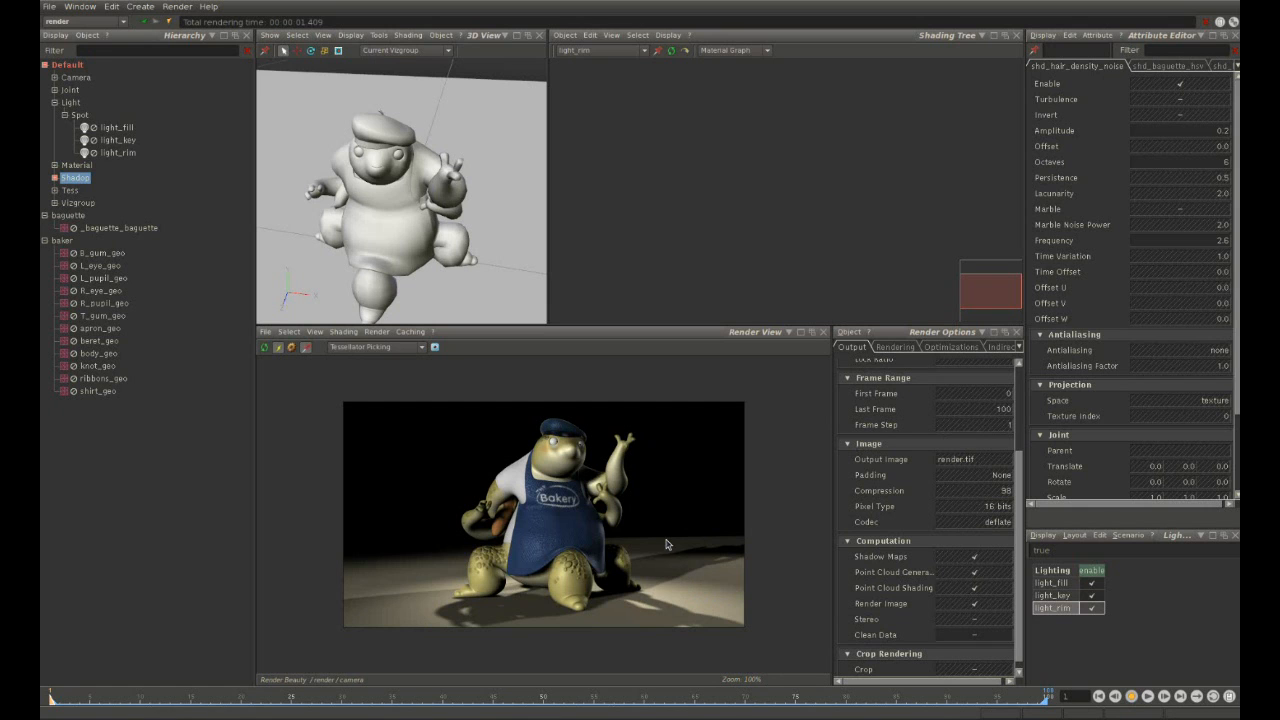
Examine the rendered image at different zoom levels and select the baker's shirt directly in it.
scroll(474, 530, up, 3)
scroll(709, 563, down, 5)
scroll(668, 541, up, 6)
scroll(605, 562, down, 3)
scroll(585, 558, down, 2)
click(495, 477)
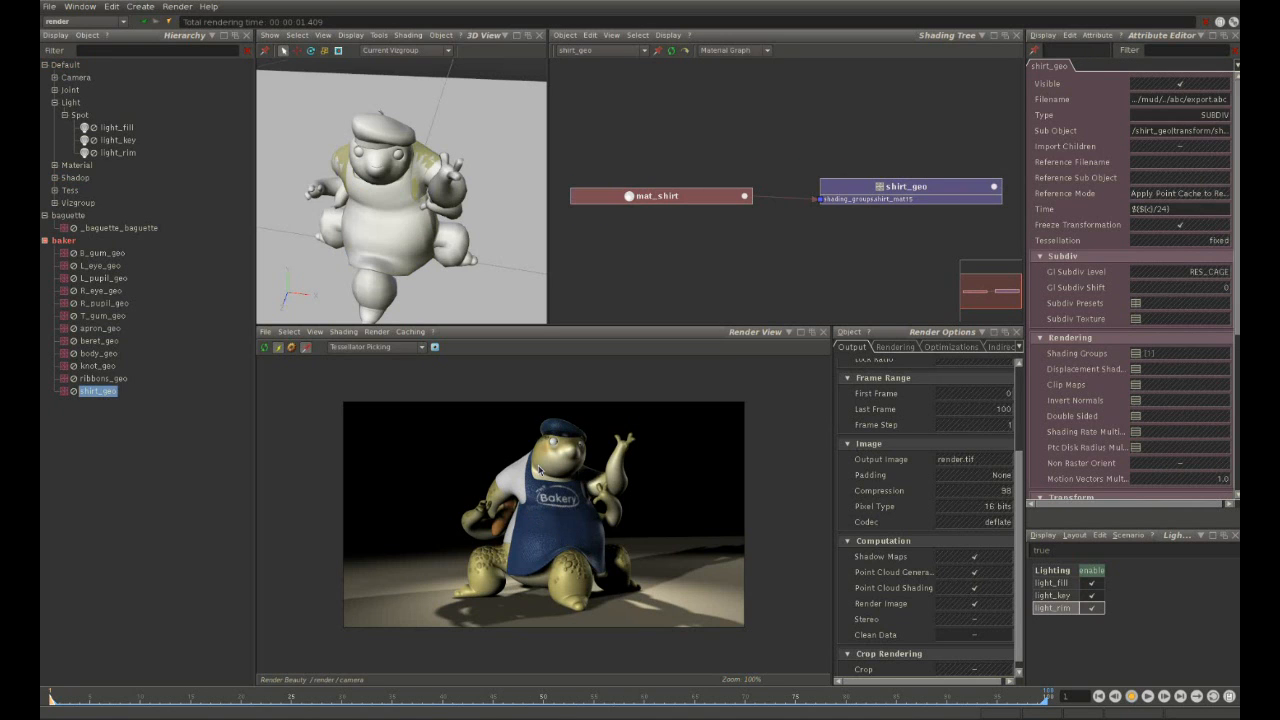
Pick the beret, the ground and other parts, ending with the apron, directly in the rendered image to examine their shading and attributes.
click(554, 432)
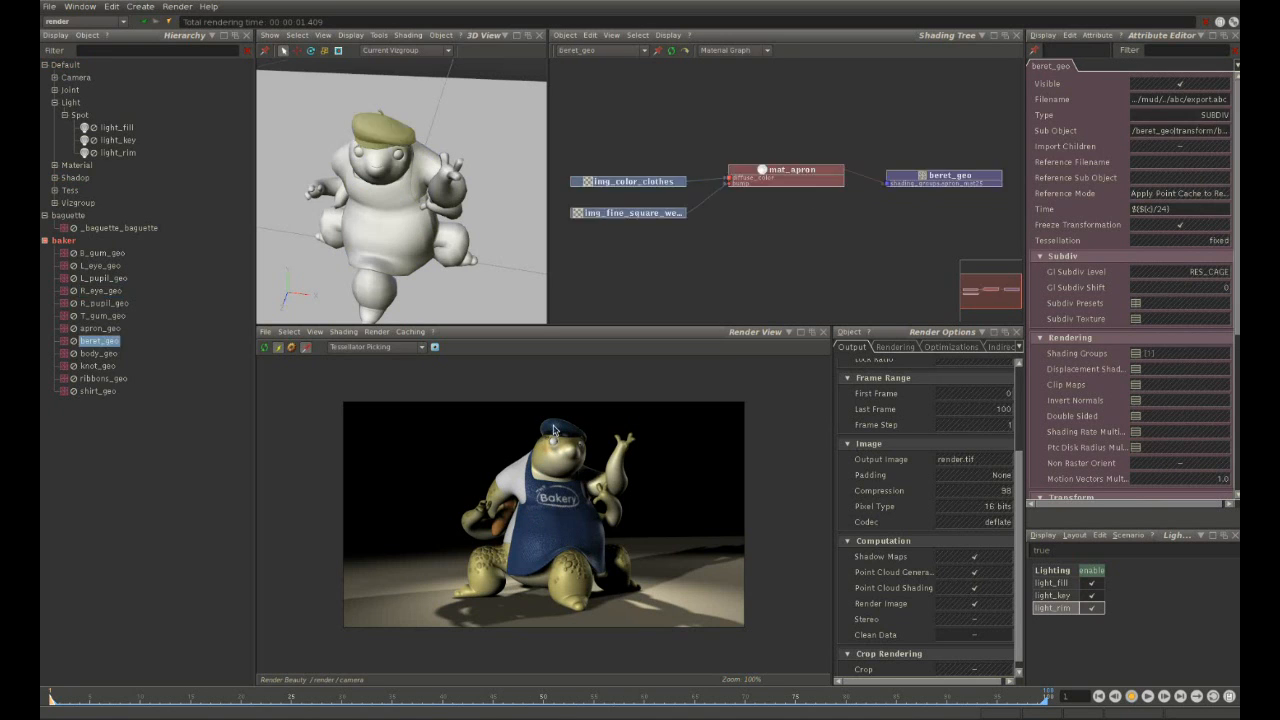
click(515, 538)
click(535, 624)
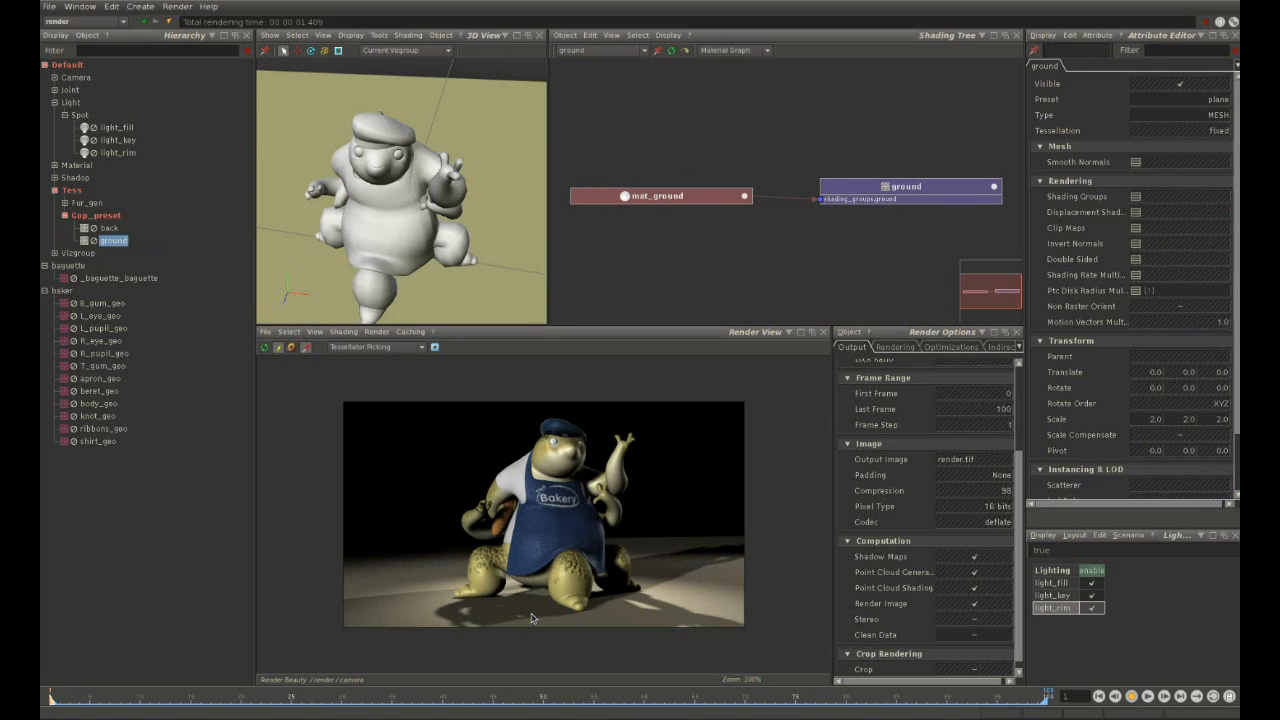
click(574, 583)
click(587, 555)
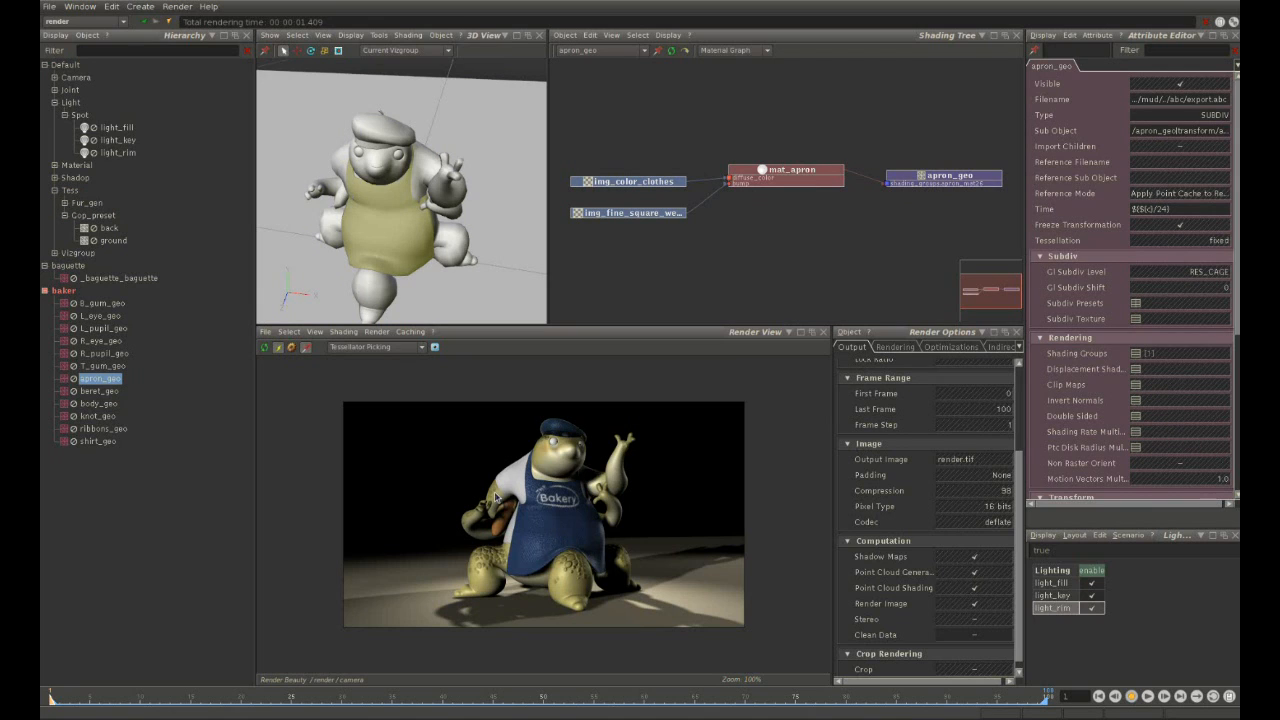
Pick the apron's material in the rendered image with Material Picking, and its dominant light with Main Light Picking.
click(414, 350)
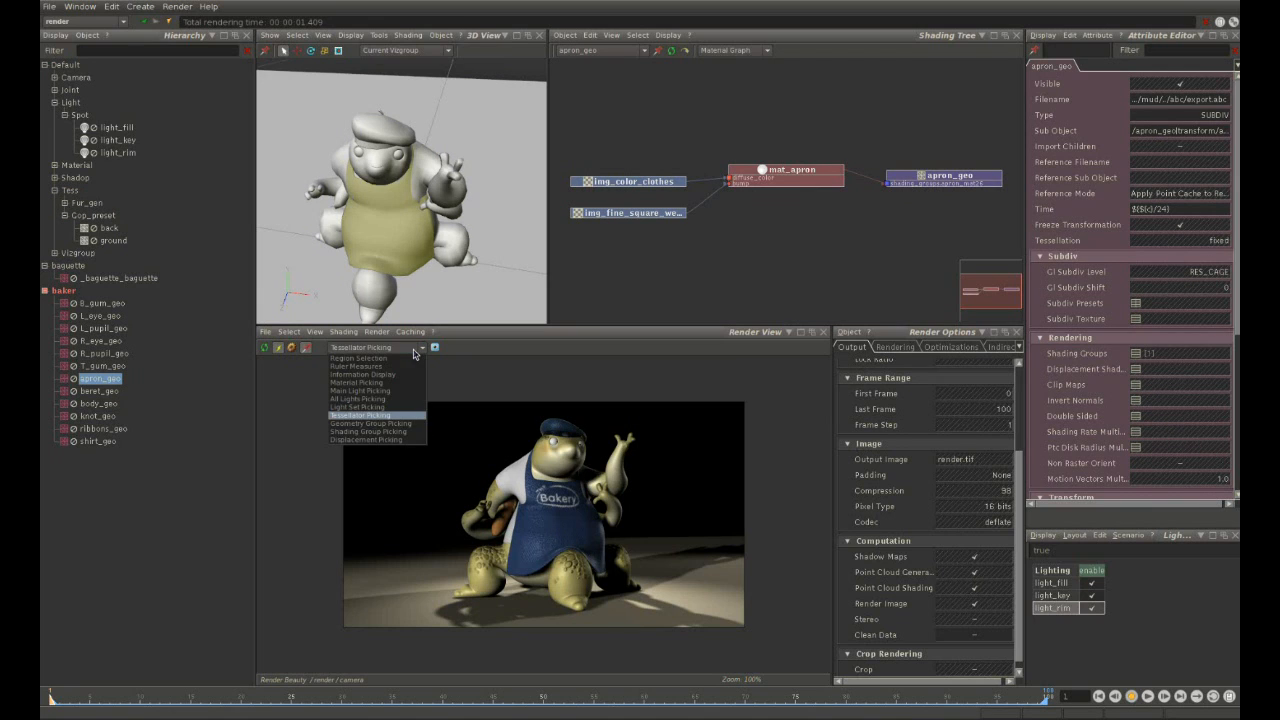
right_click(487, 551)
click(530, 595)
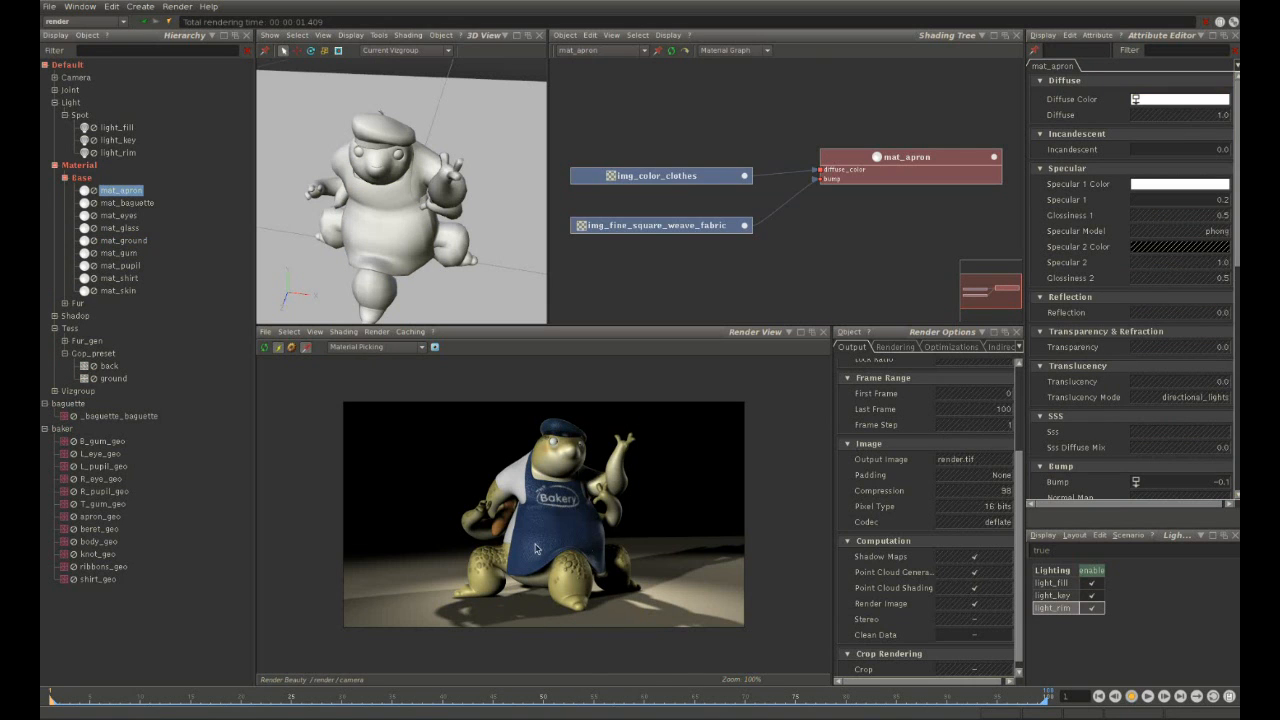
right_click(535, 544)
click(571, 600)
click(527, 548)
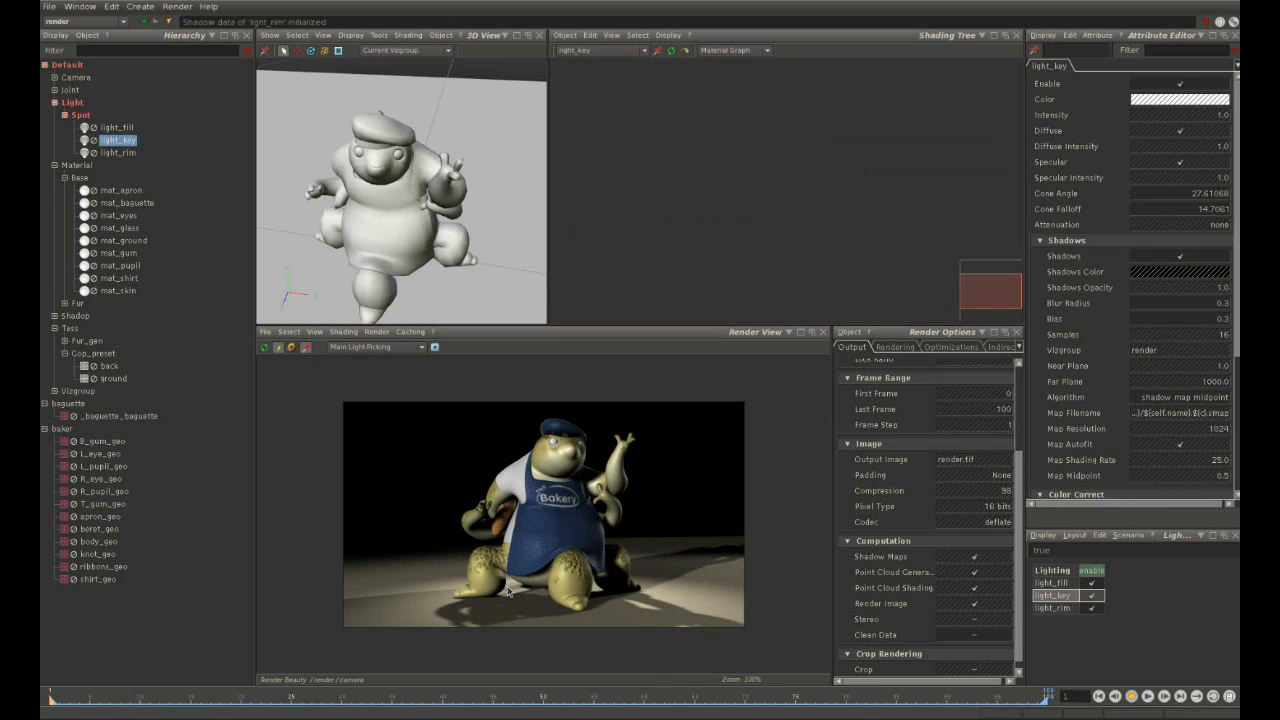
Return to Tessellator Picking, pick the body in the rendered image, add the apron to the selection, and reselect only the body.
right_click(497, 528)
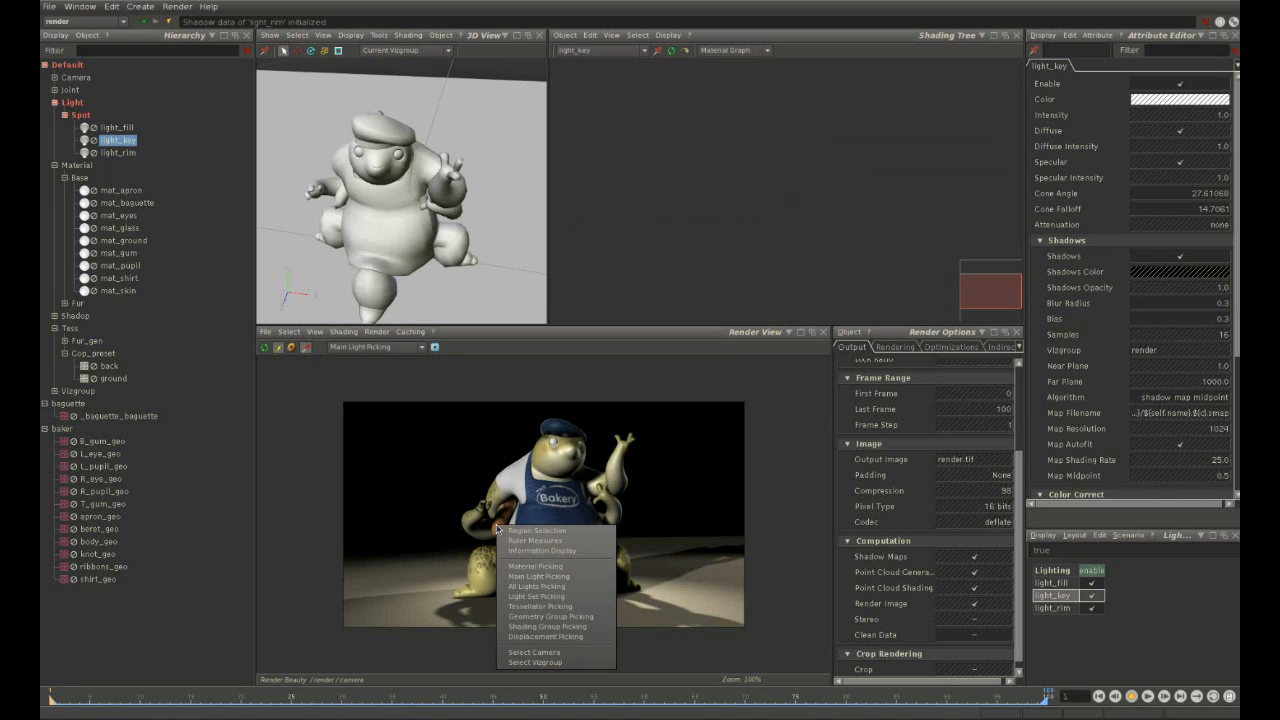
click(537, 607)
click(537, 465)
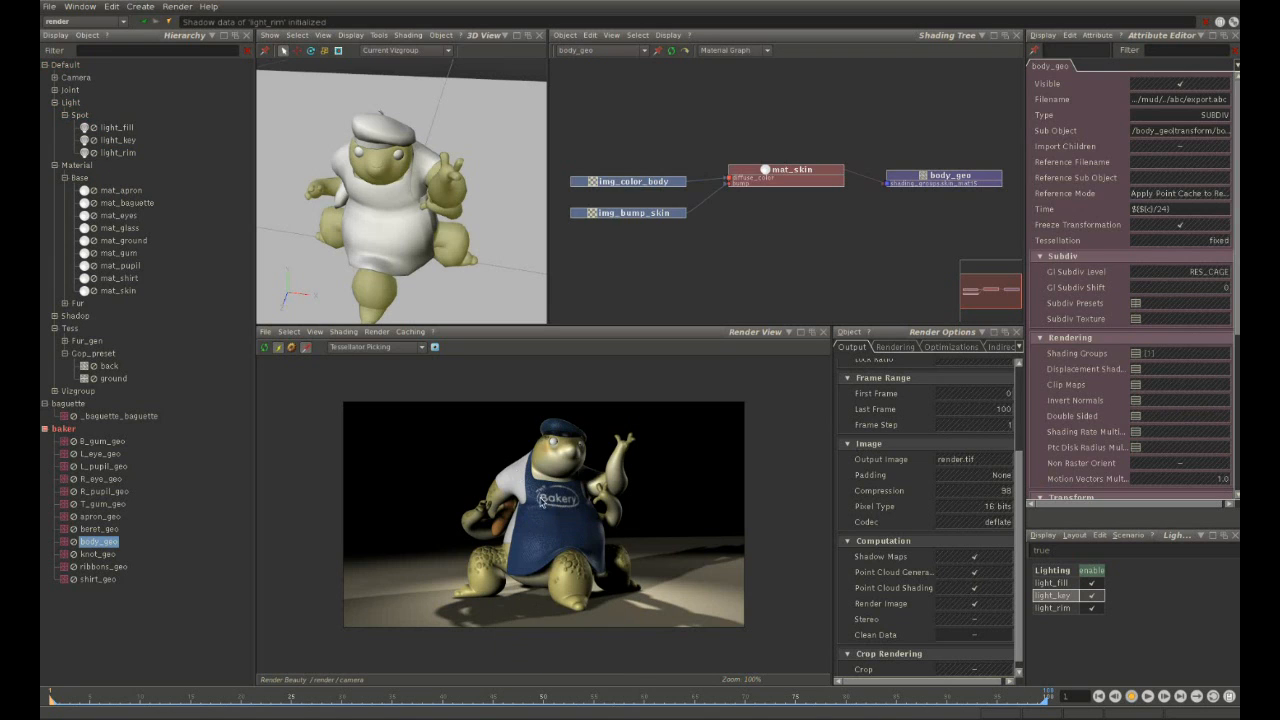
shift+click(550, 518)
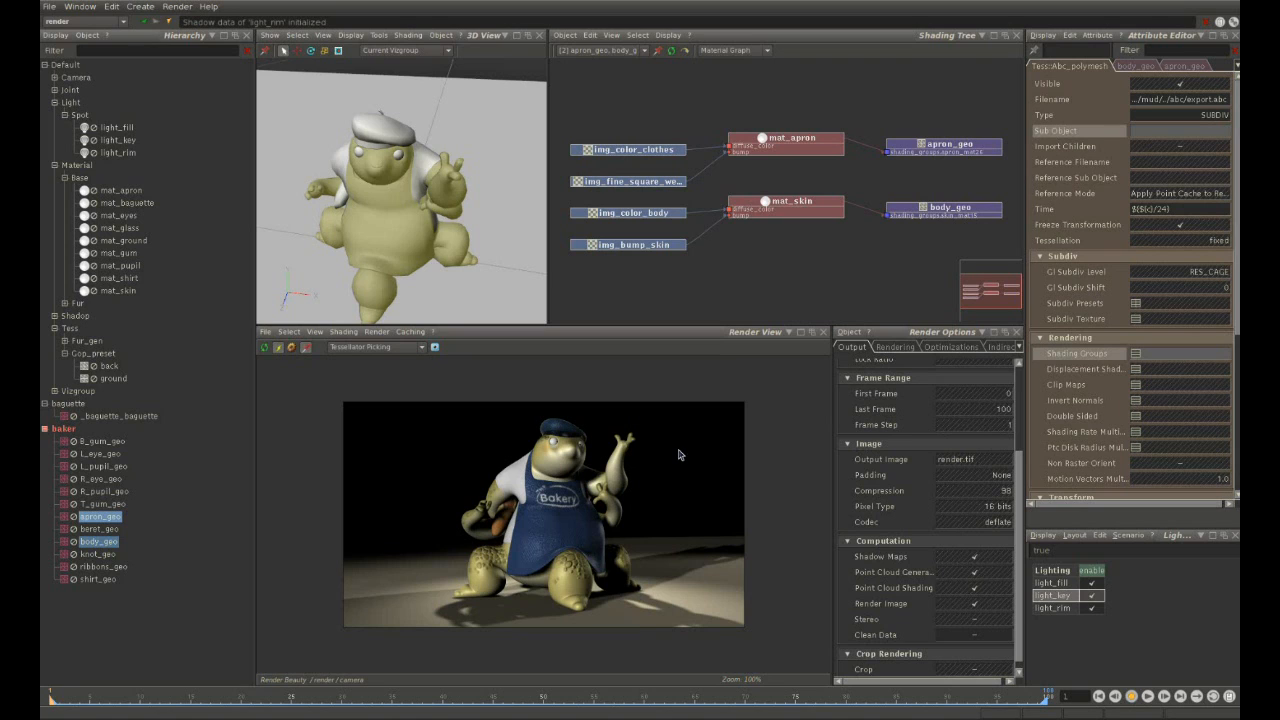
click(553, 456)
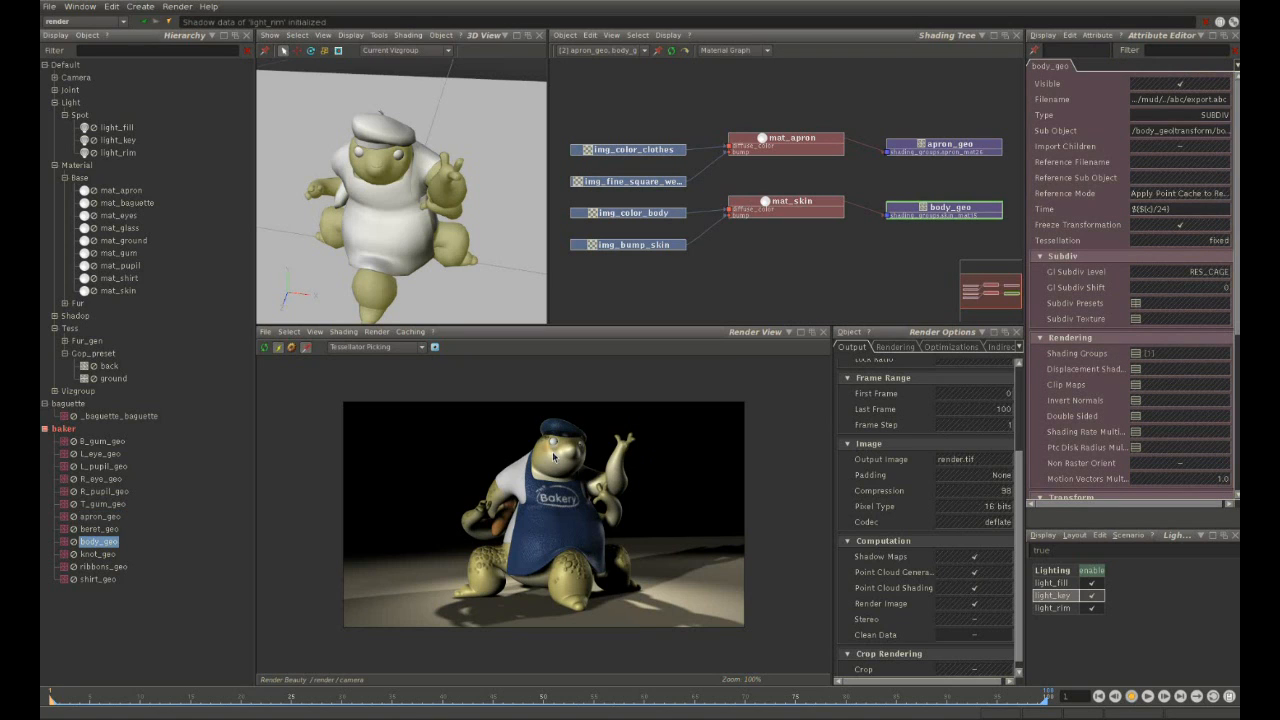
Look through the Render View's render commands, and pick the baguette and the apron in the rendered image.
click(376, 331)
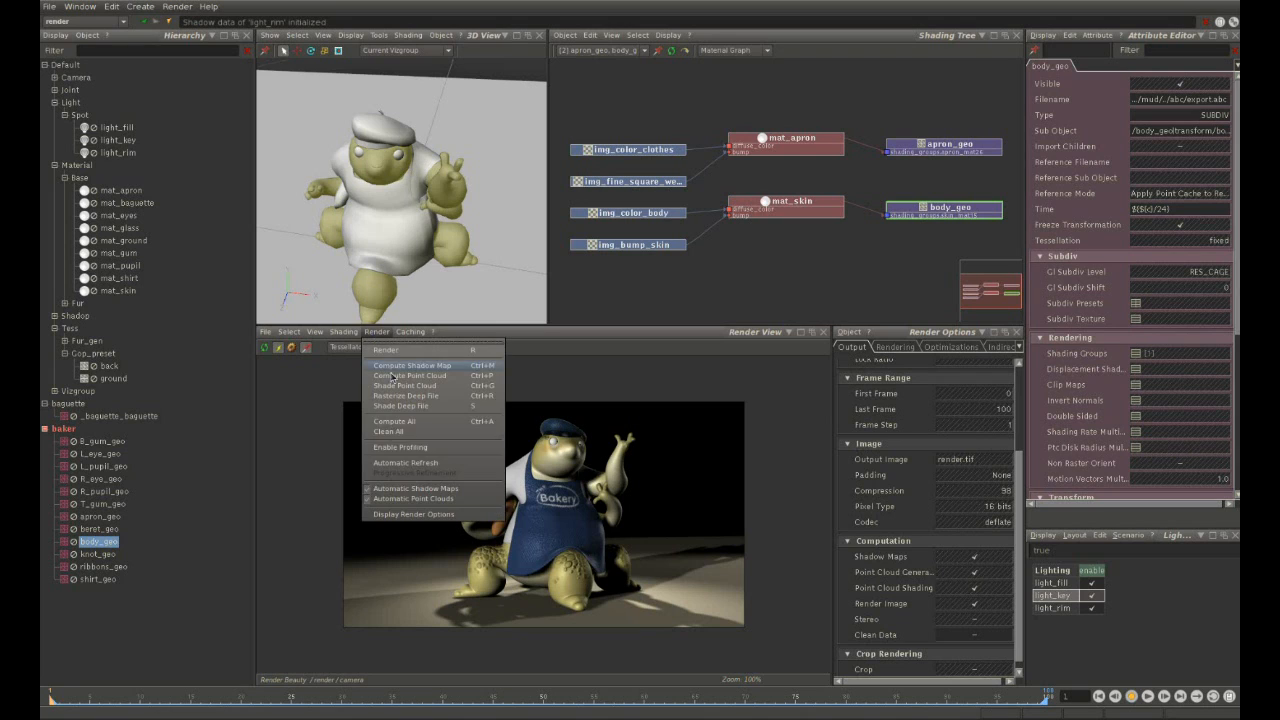
click(406, 465)
click(505, 527)
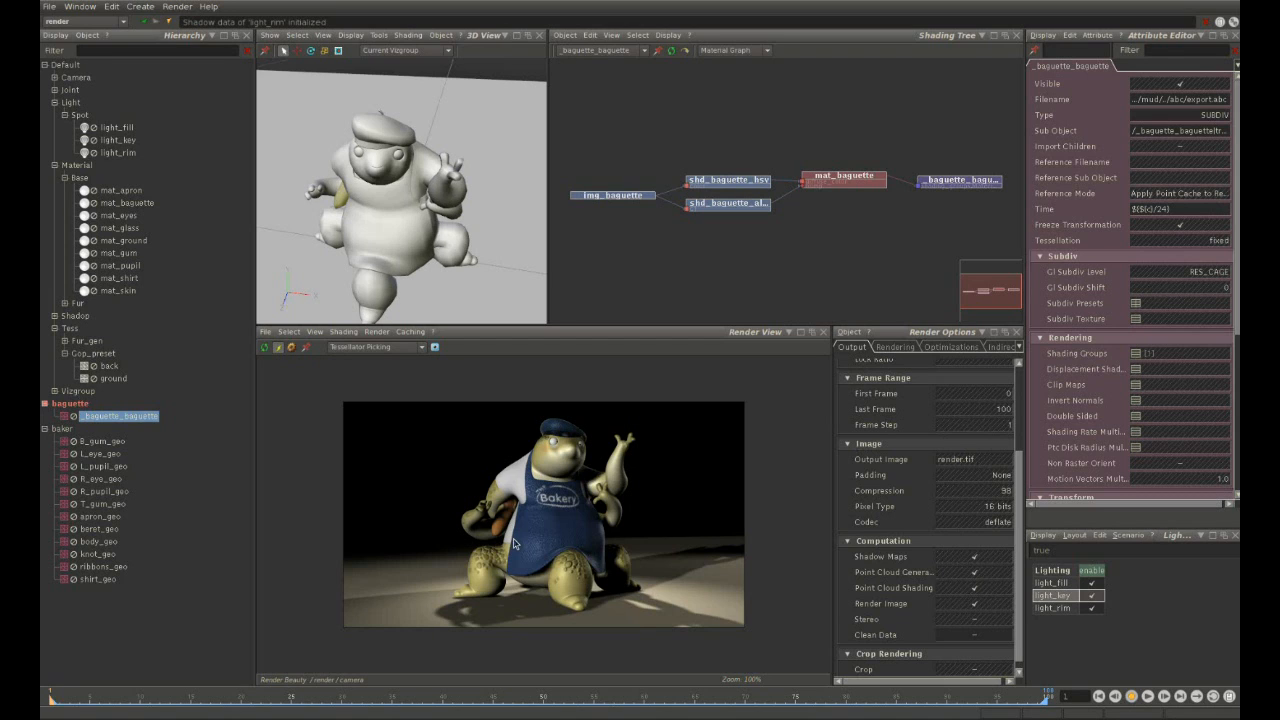
click(563, 501)
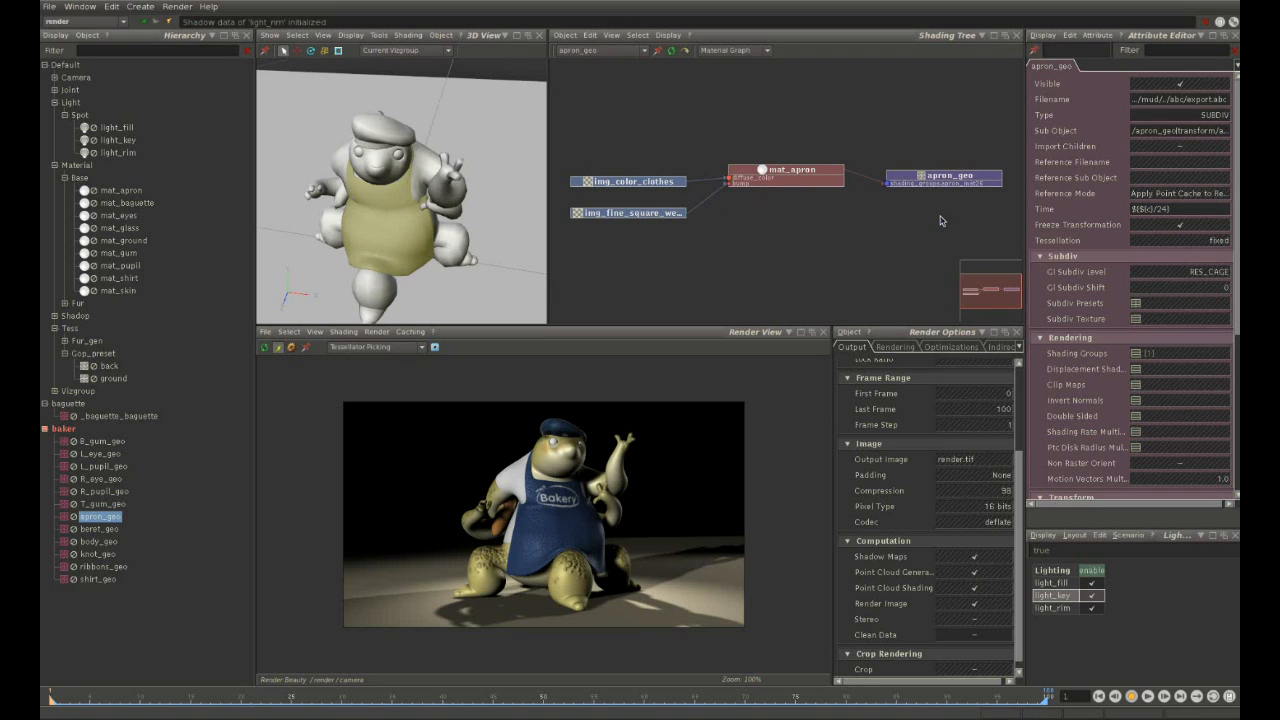
Review the Shading Tree's graph types, keep Material Graph, and box-select the apron's nodes before clearing the selection.
click(743, 51)
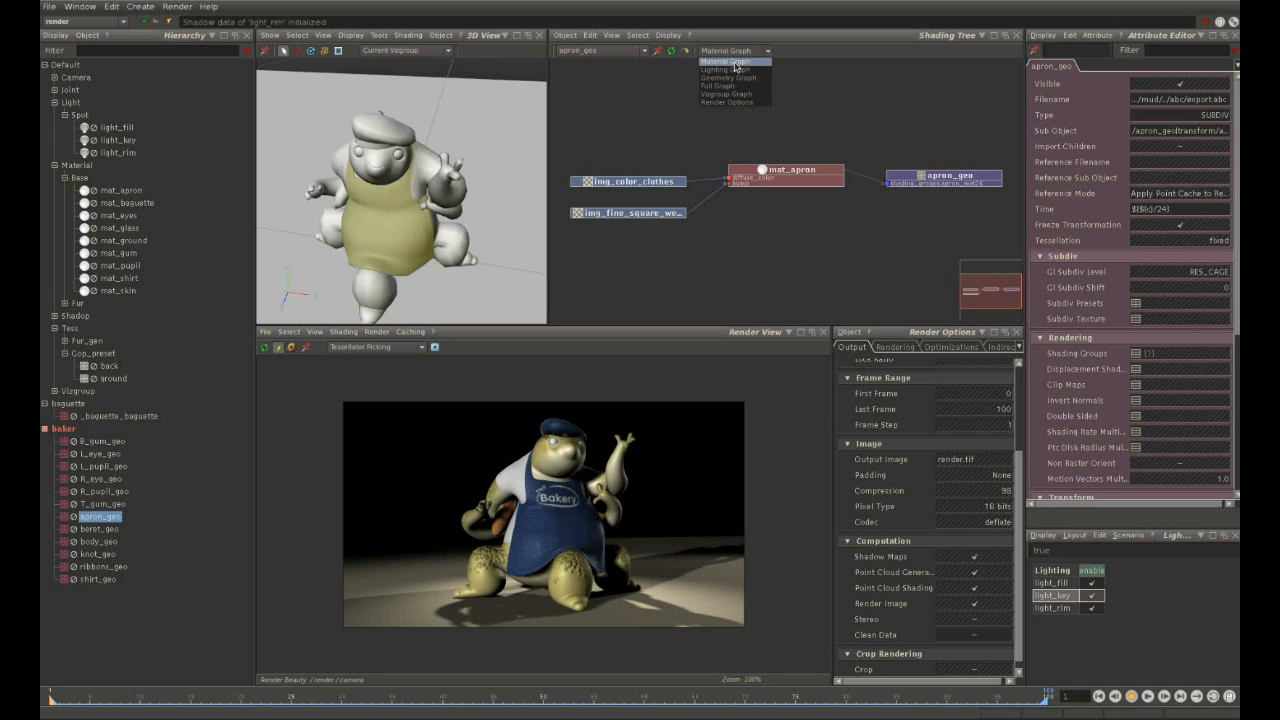
click(736, 62)
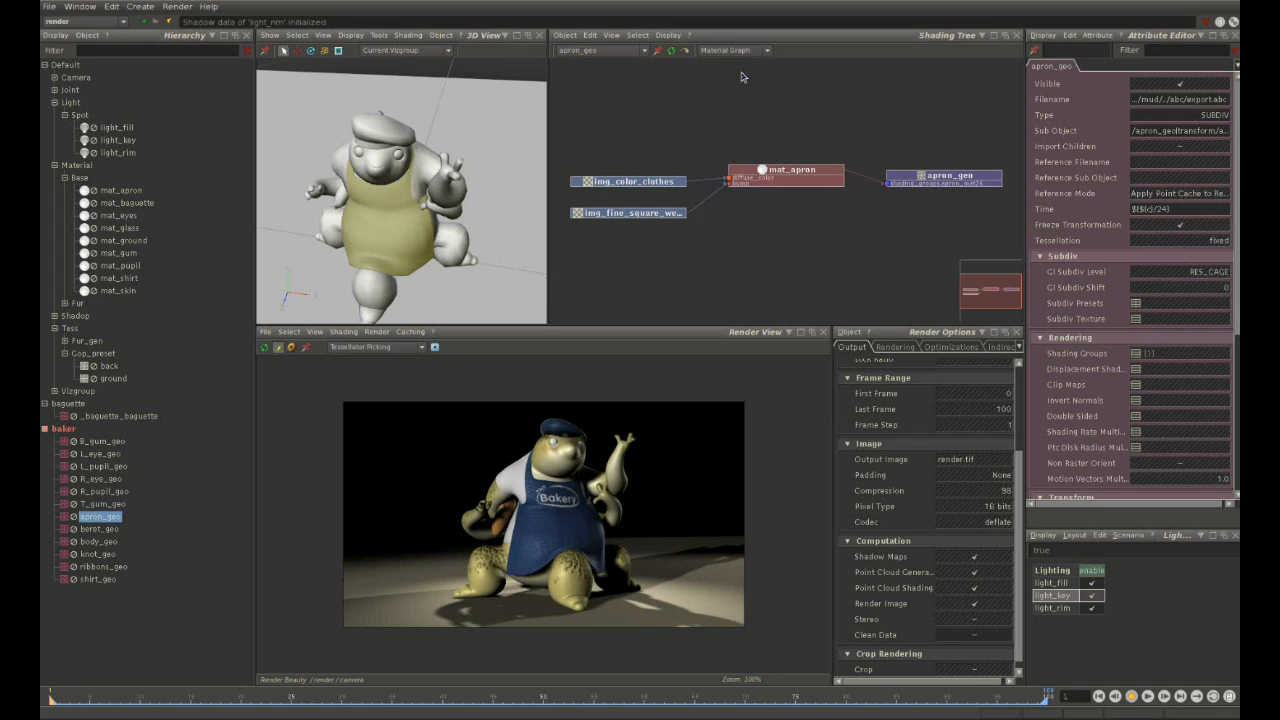
drag(931, 146, 605, 203)
click(909, 229)
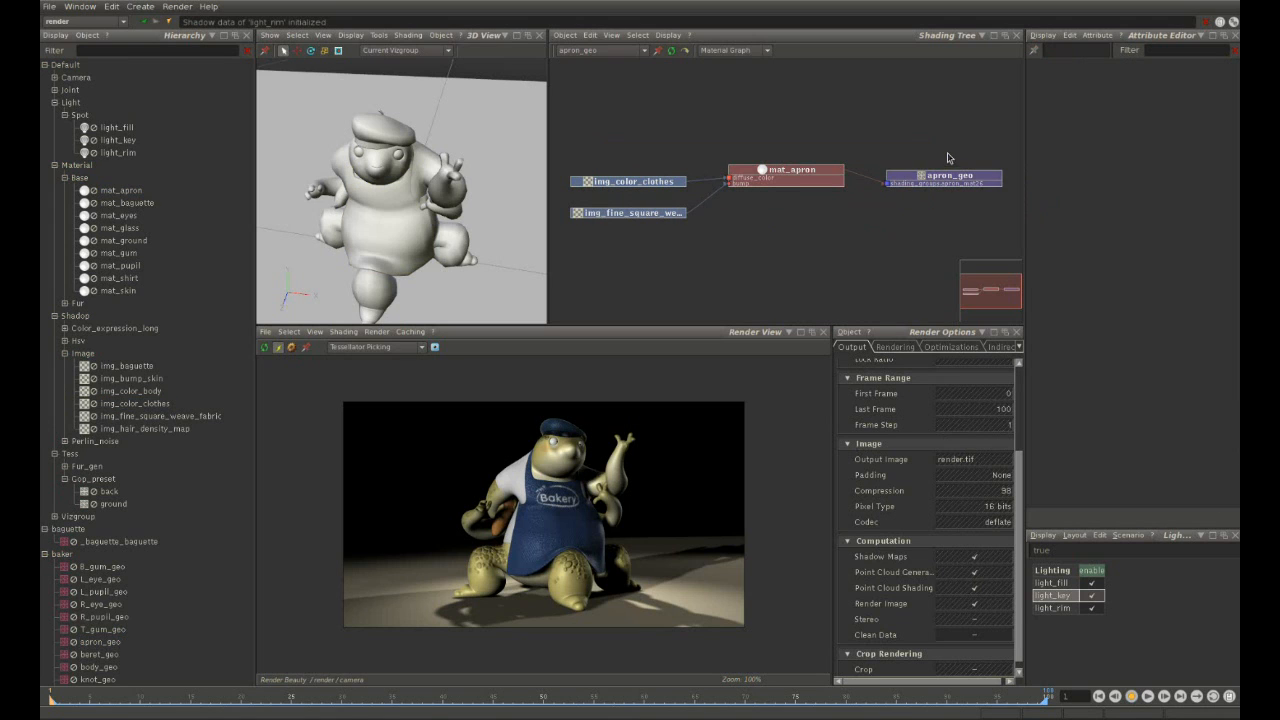
Select the apron_geo node, check its Filename attribute, and examine the apron mesh in the separate geometry viewer before closing it.
click(950, 178)
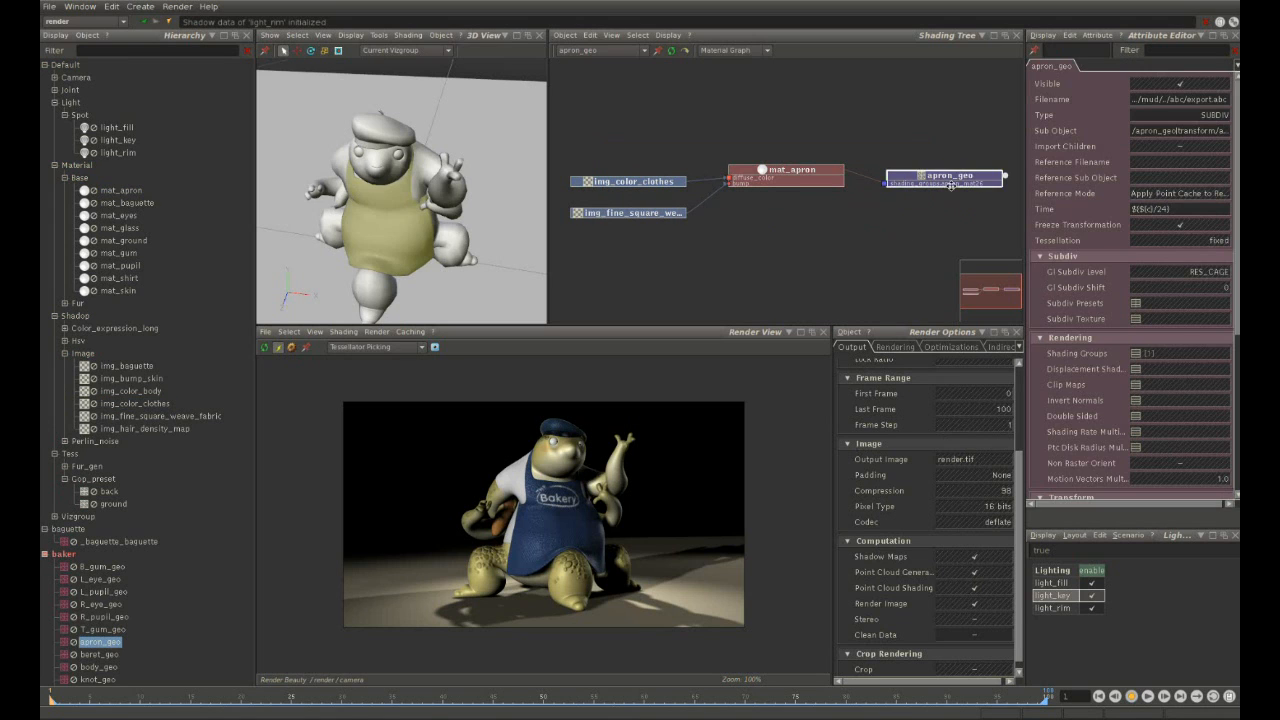
click(1169, 101)
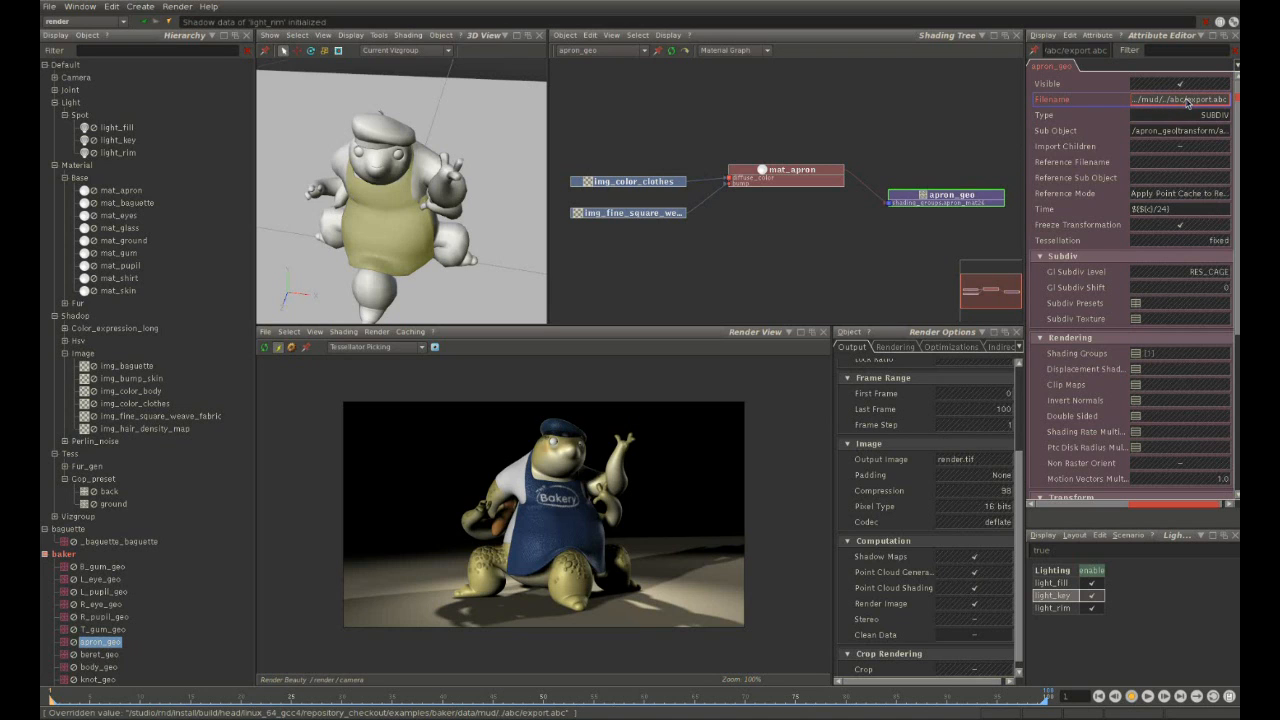
double_click(936, 197)
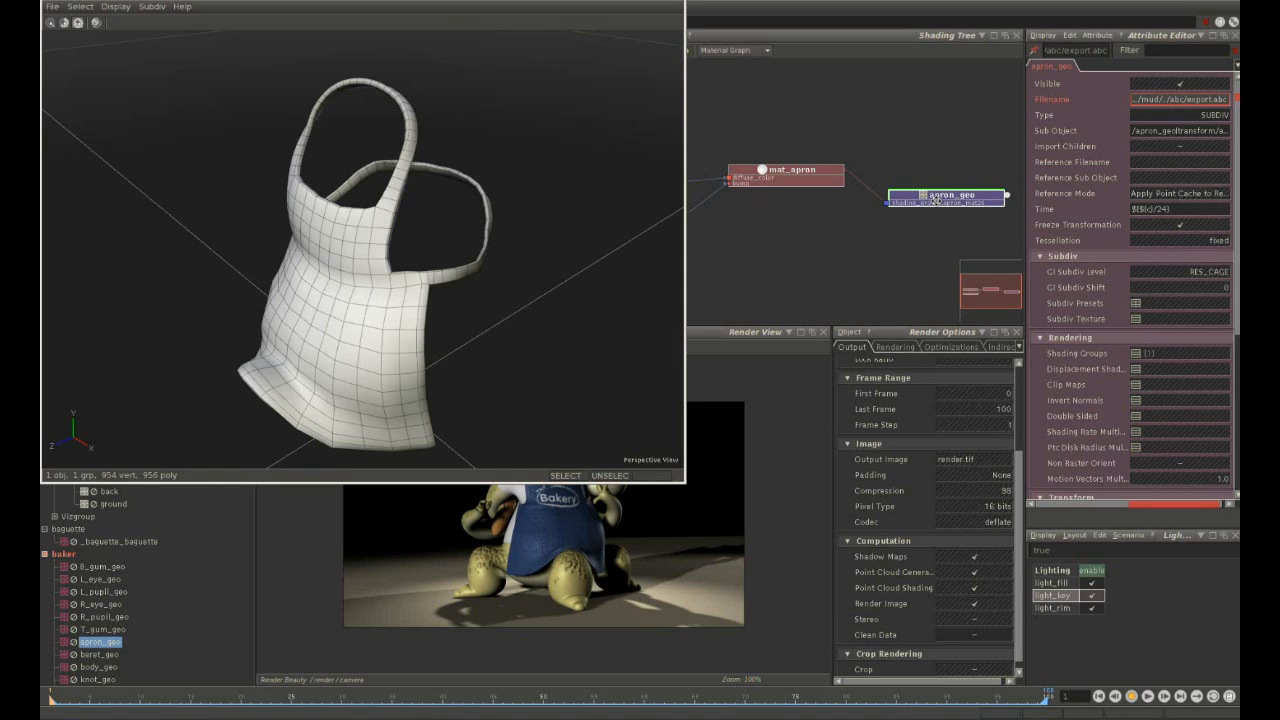
alt+drag(318, 322, 351, 336)
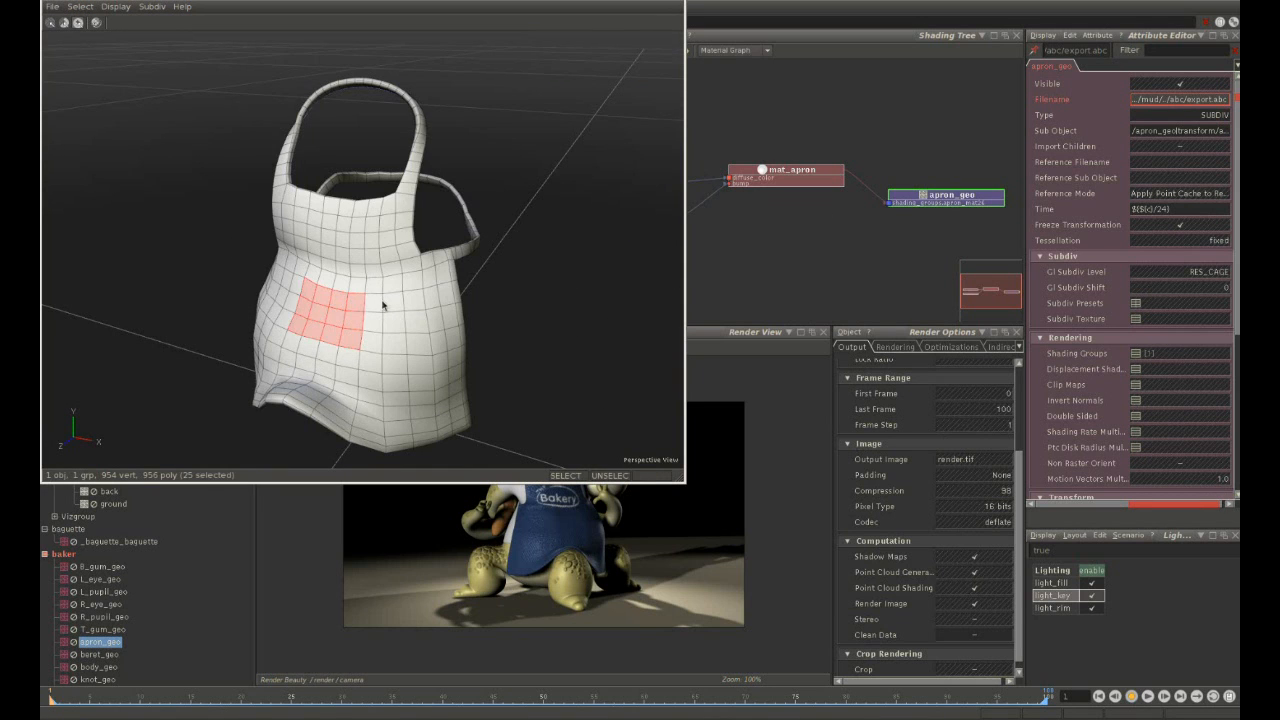
click(677, 4)
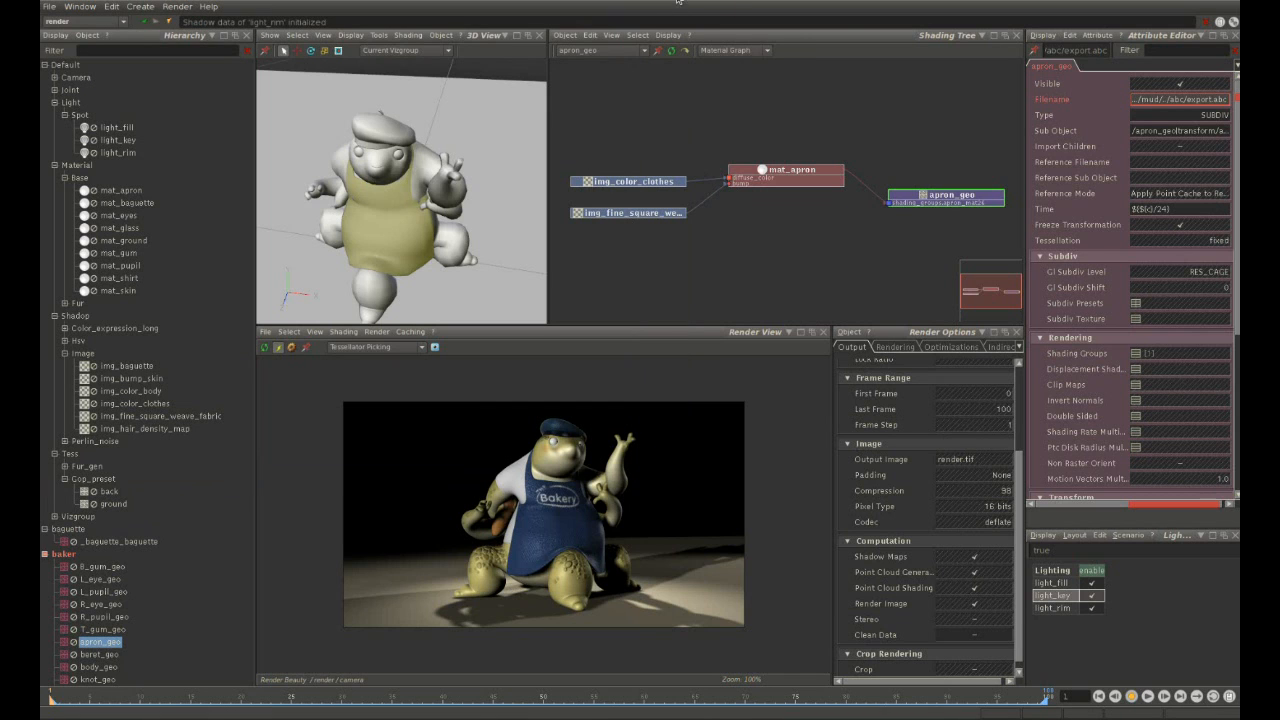
Select the mat_apron node and collapse and re-expand its Diffuse and Specular attribute groups.
click(778, 166)
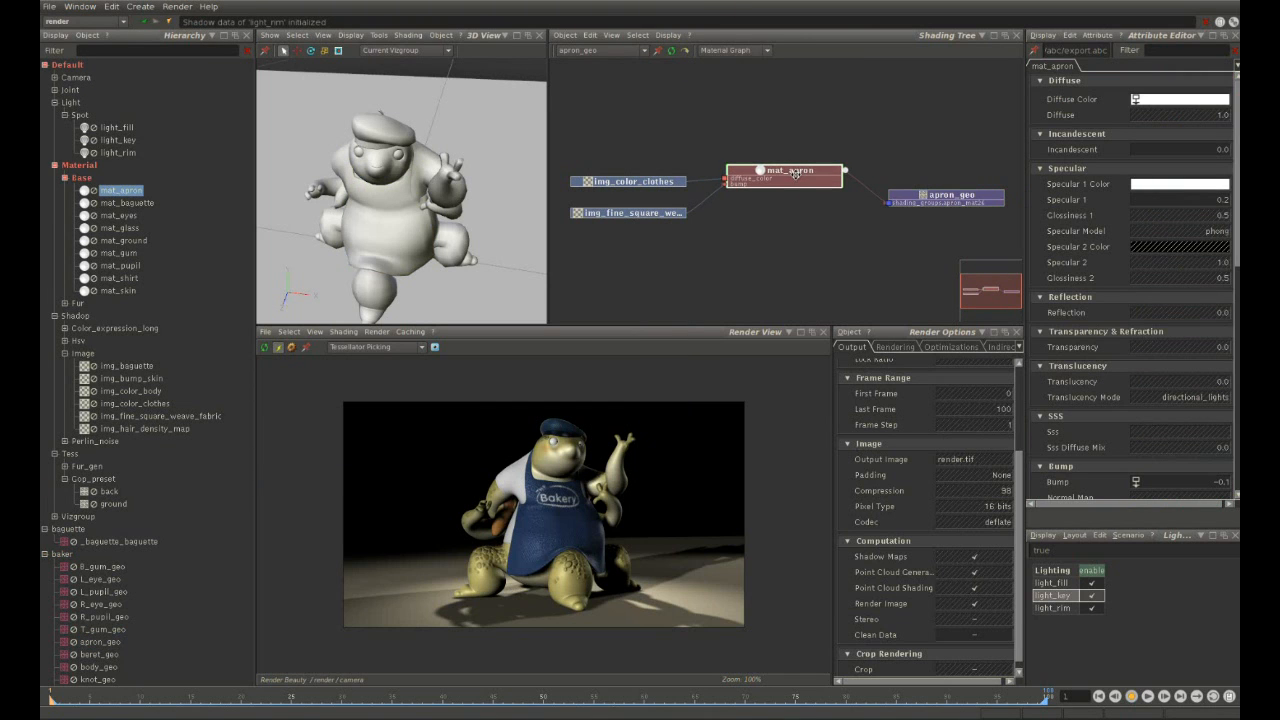
click(1039, 81)
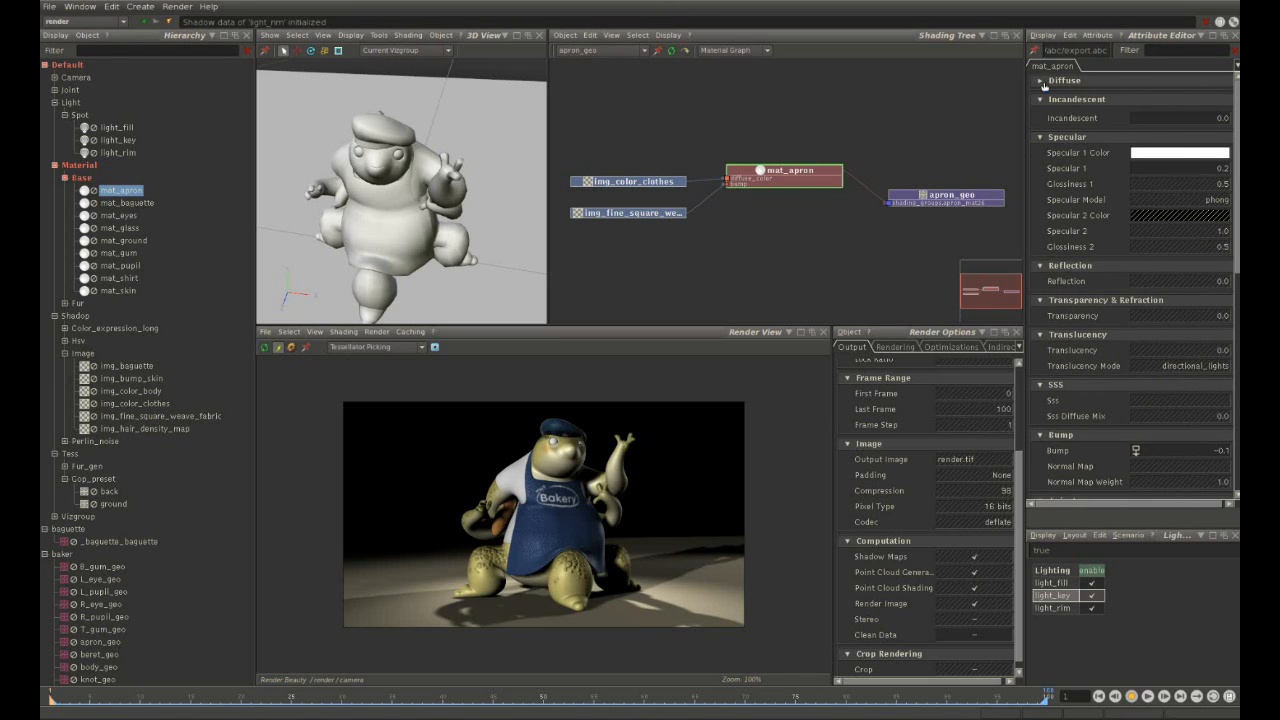
click(1039, 81)
click(1038, 170)
click(1038, 170)
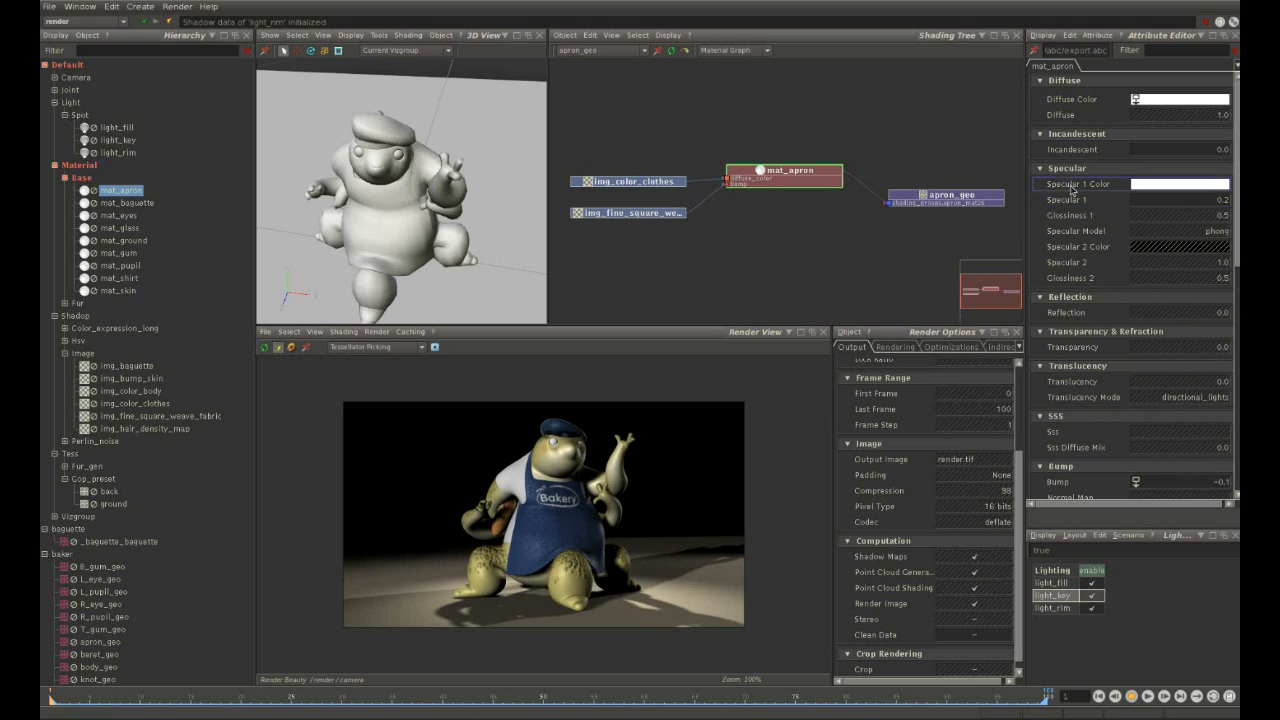
Select the two image nodes feeding mat_apron together and move them slightly up in the Shading Tree.
click(952, 242)
drag(582, 135, 639, 233)
mouse_move(631, 184)
mouse_down()
mouse_move(621, 139)
mouse_move(628, 161)
mouse_up()
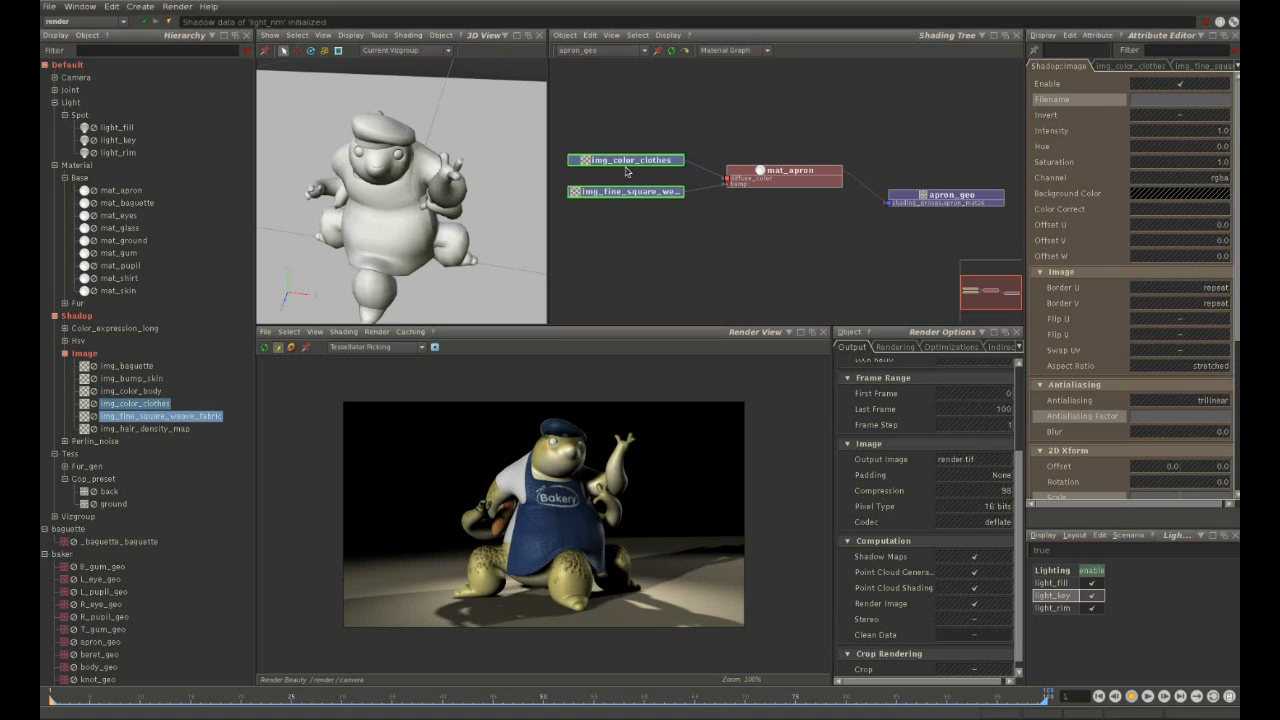
Select the img_color_clothes node and examine its texture map color_clothes_2K.map in the image viewer, closing it when done.
click(624, 160)
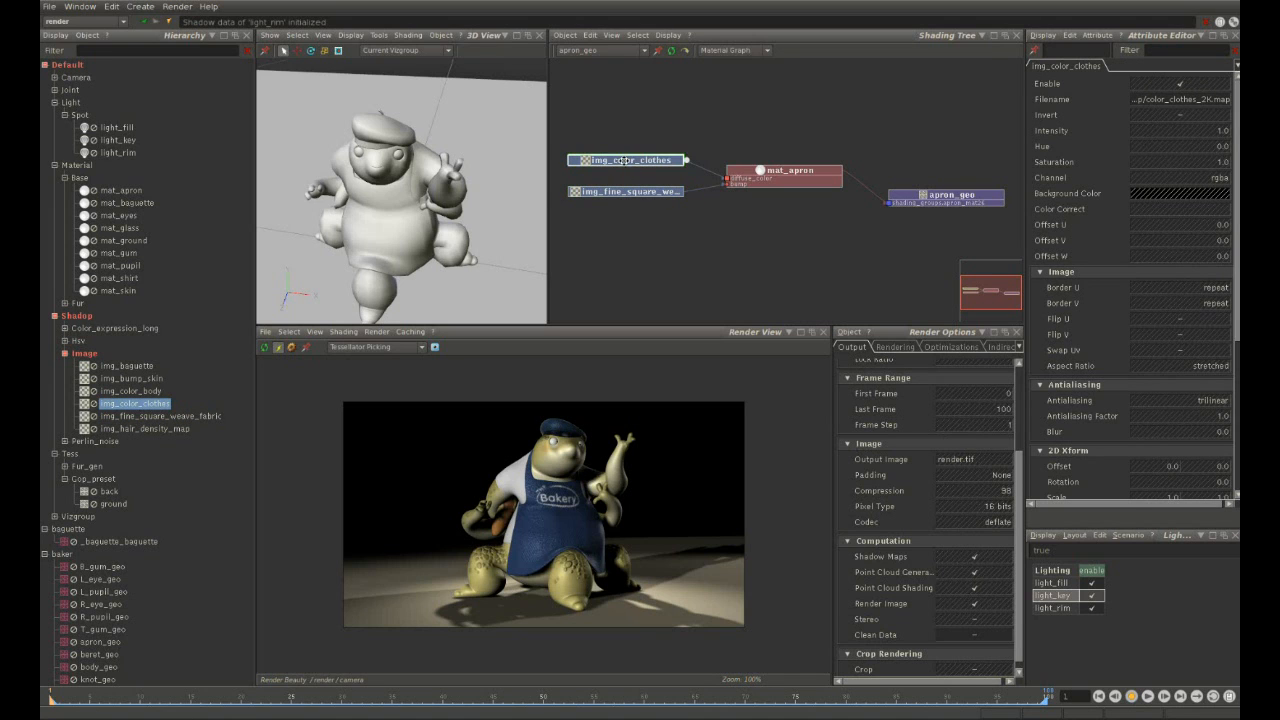
double_click(626, 160)
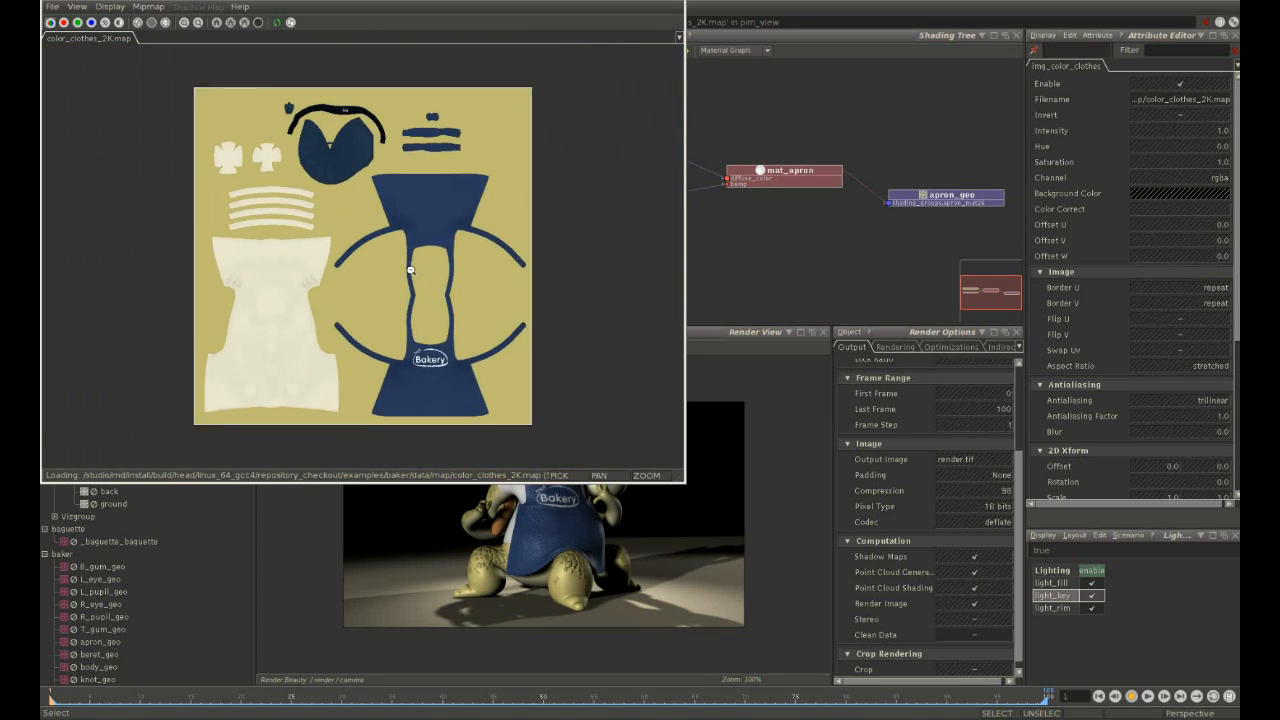
scroll(410, 270, up, 2)
click(677, 2)
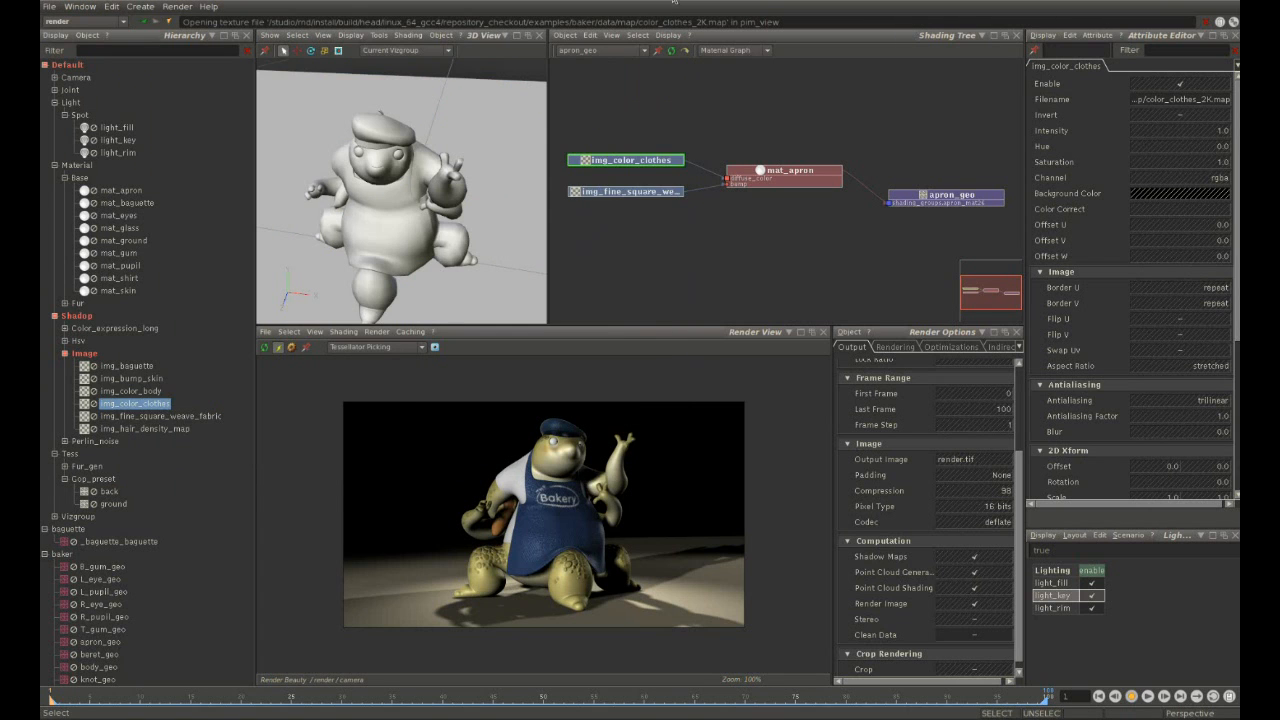
Examine the square weave fabric node's texture fabric.map in the image viewer, zooming out before closing it.
double_click(607, 191)
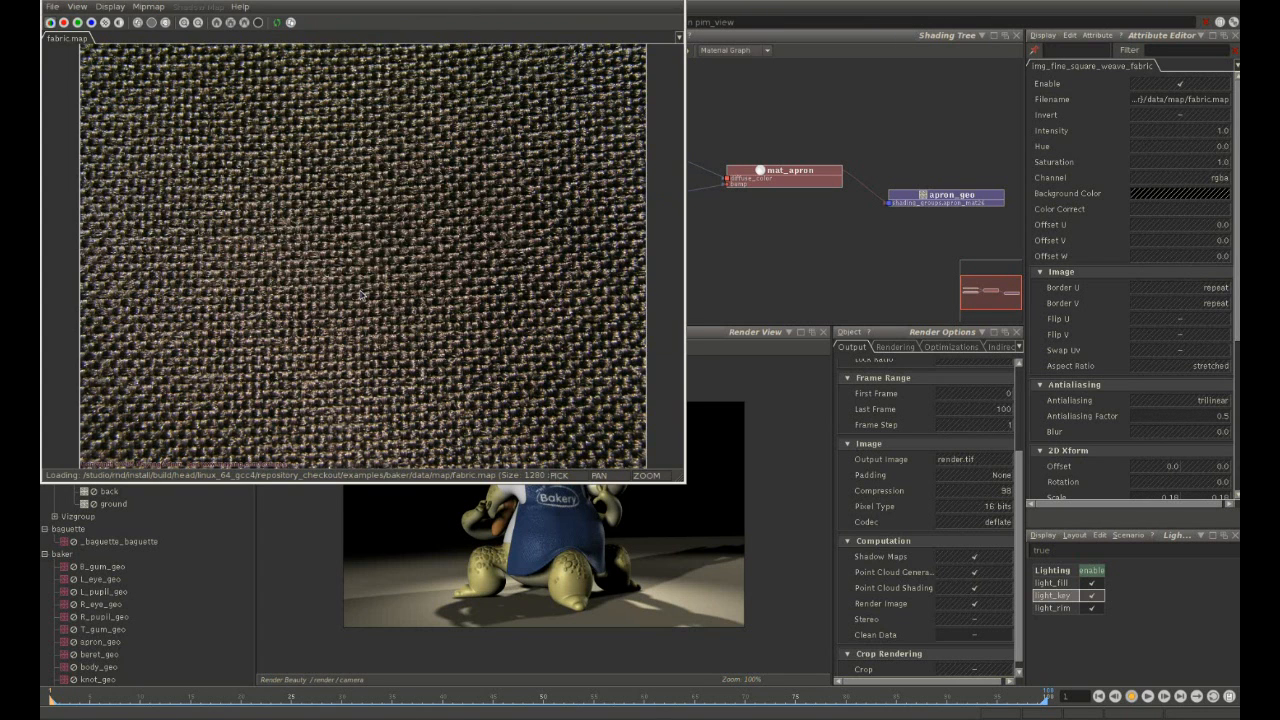
scroll(363, 290, down, 3)
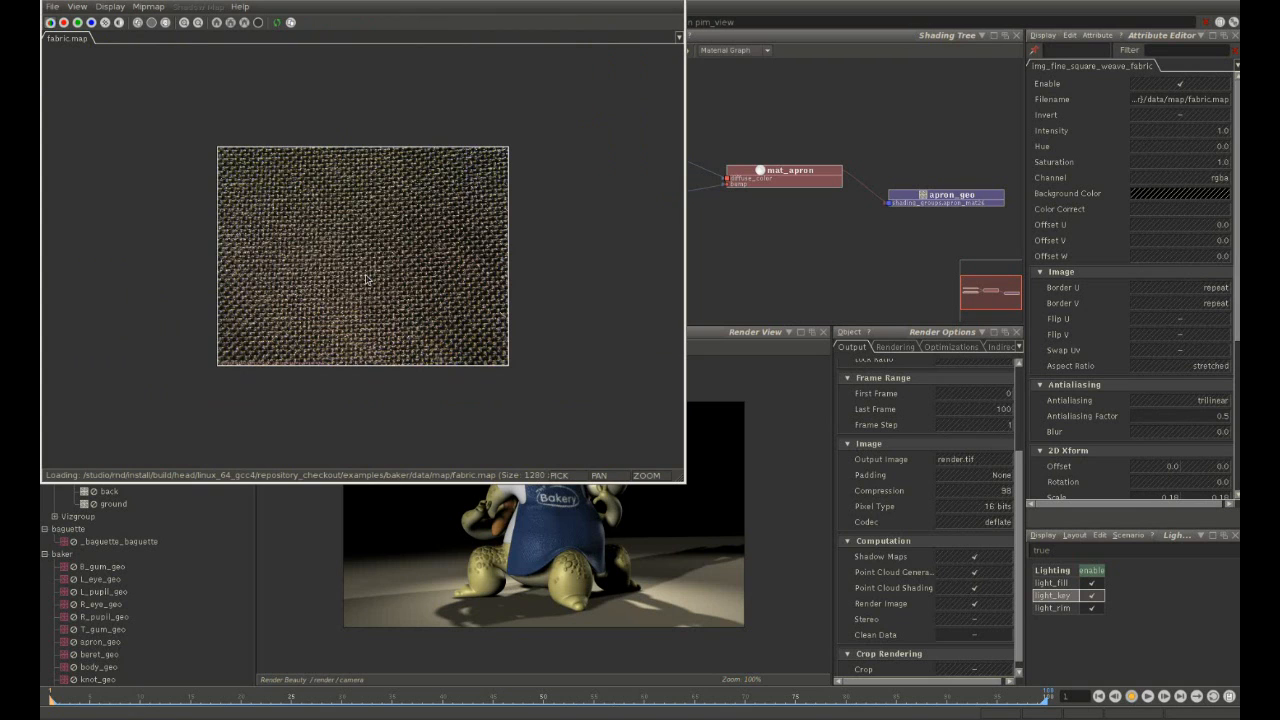
click(681, 3)
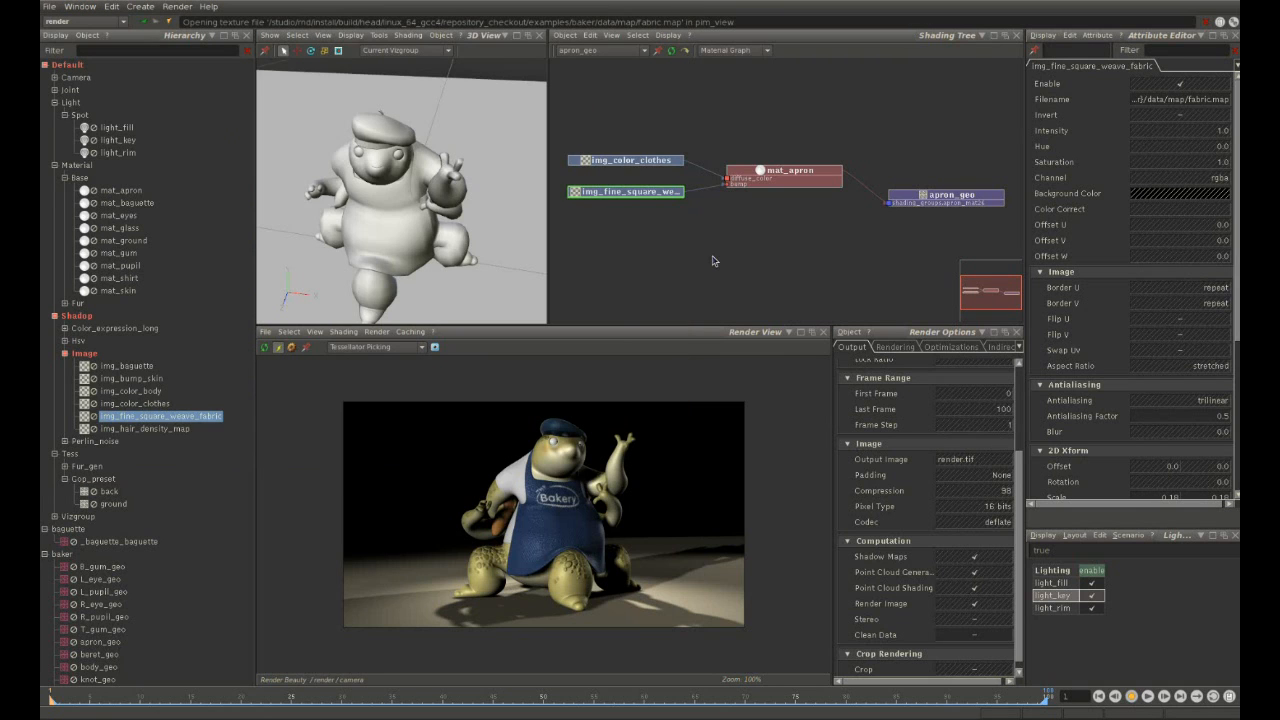
Show only the mat_apron shader in the Render View with View Selected Shader, and switch the displayed shader to img_color_clothes.
click(775, 177)
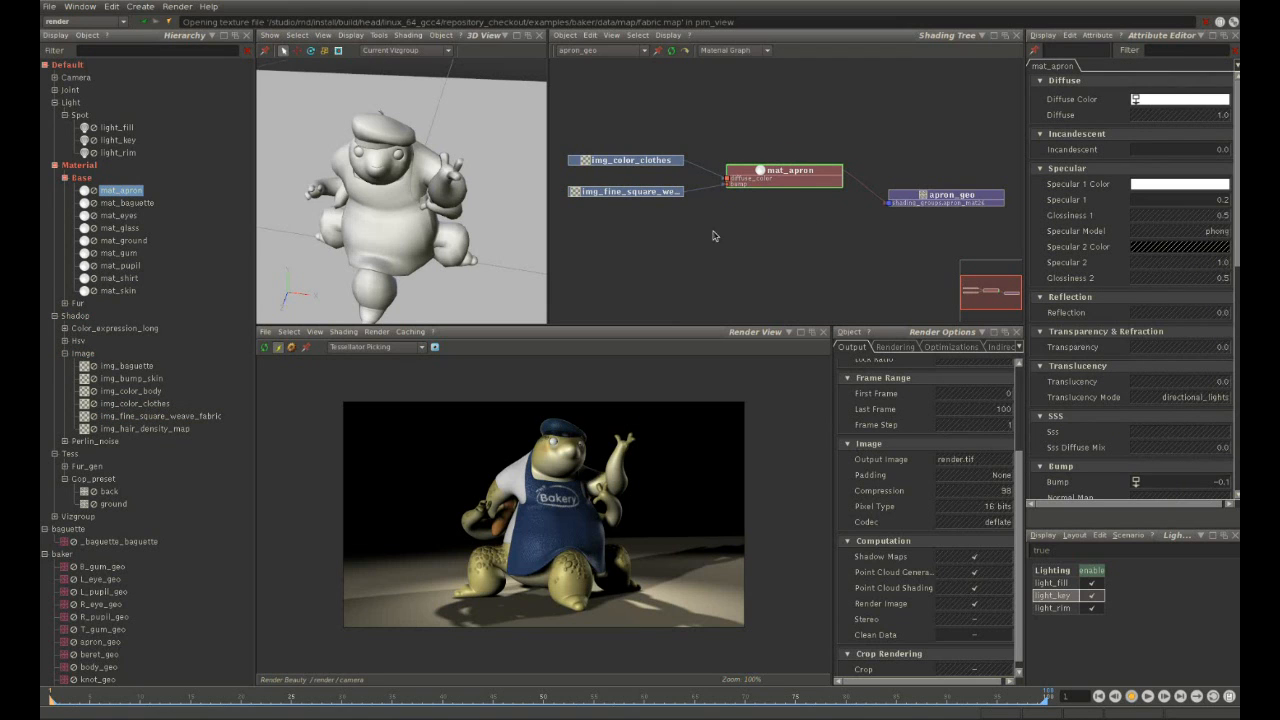
click(344, 332)
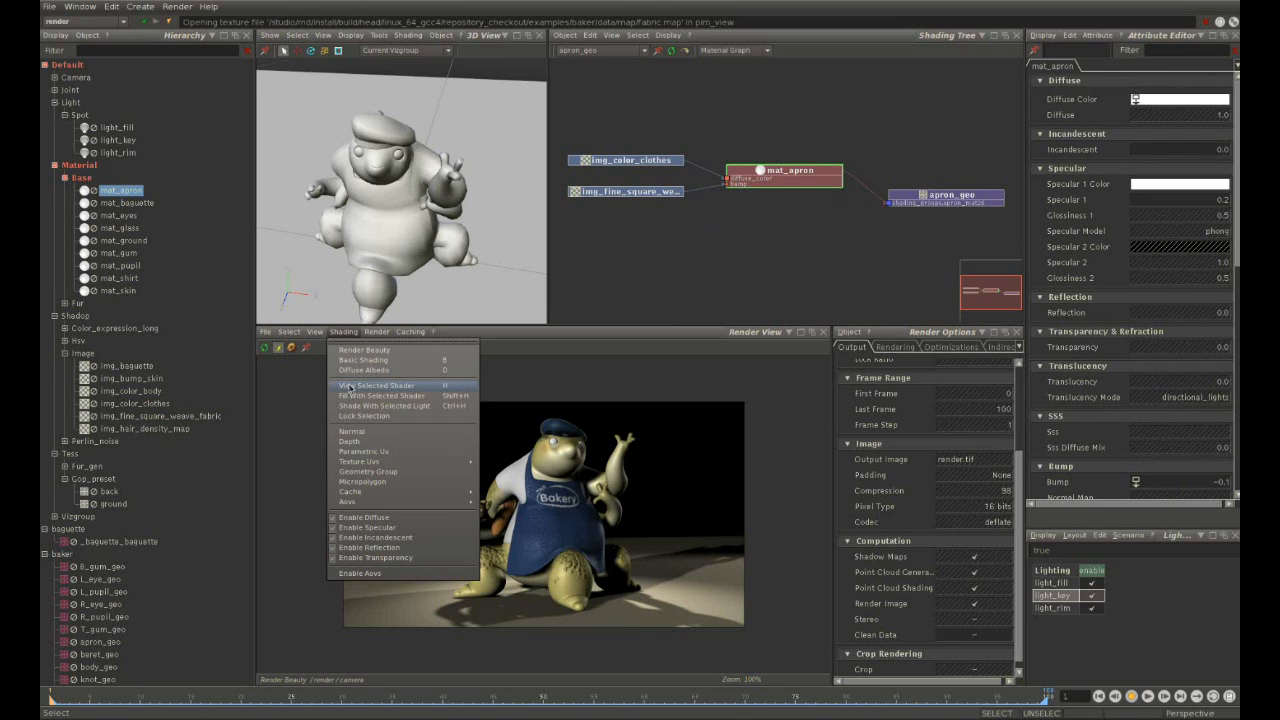
click(451, 390)
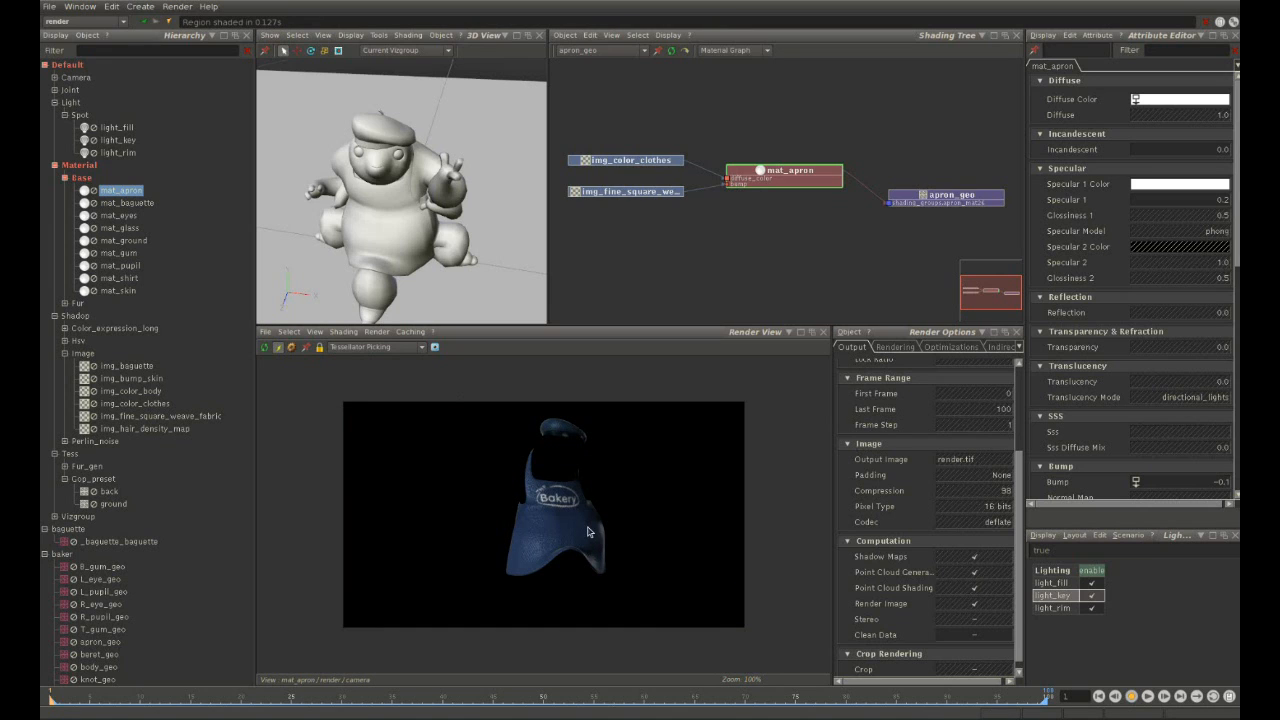
click(645, 165)
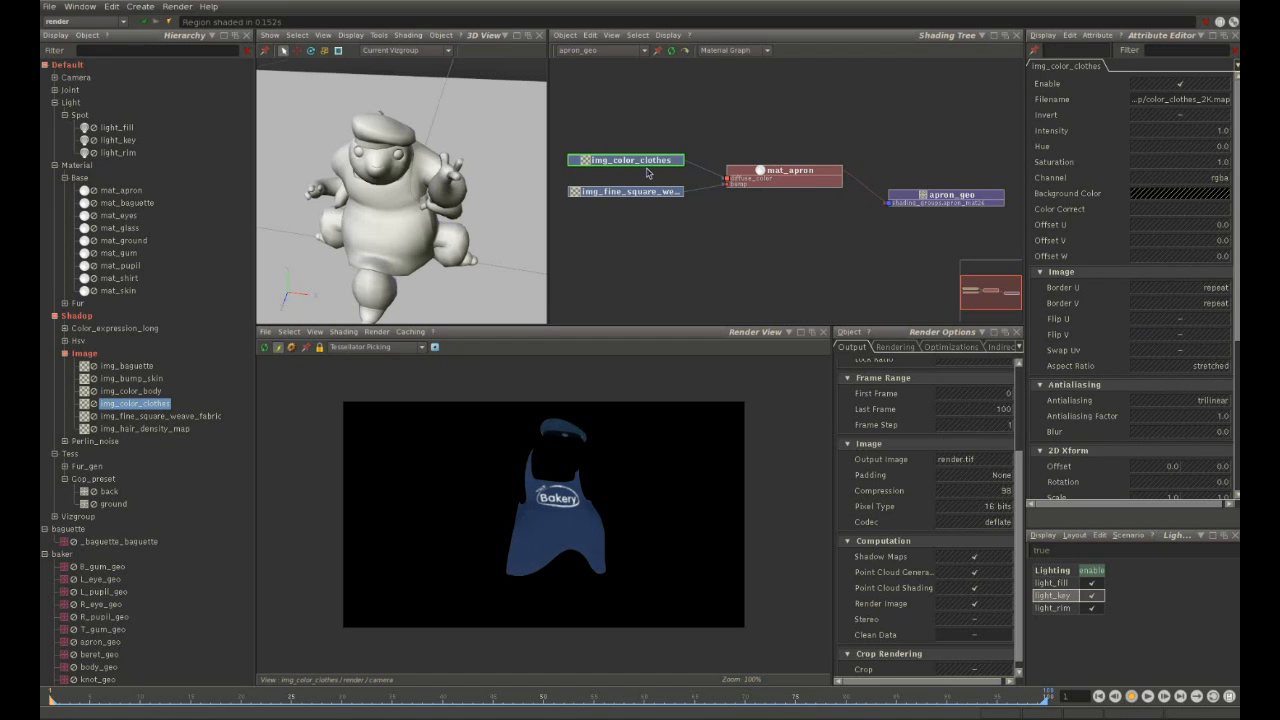
Examine the img_color_clothes shader up close on the apron in the Render View, finishing with the whole image framed.
scroll(560, 518, up, 3)
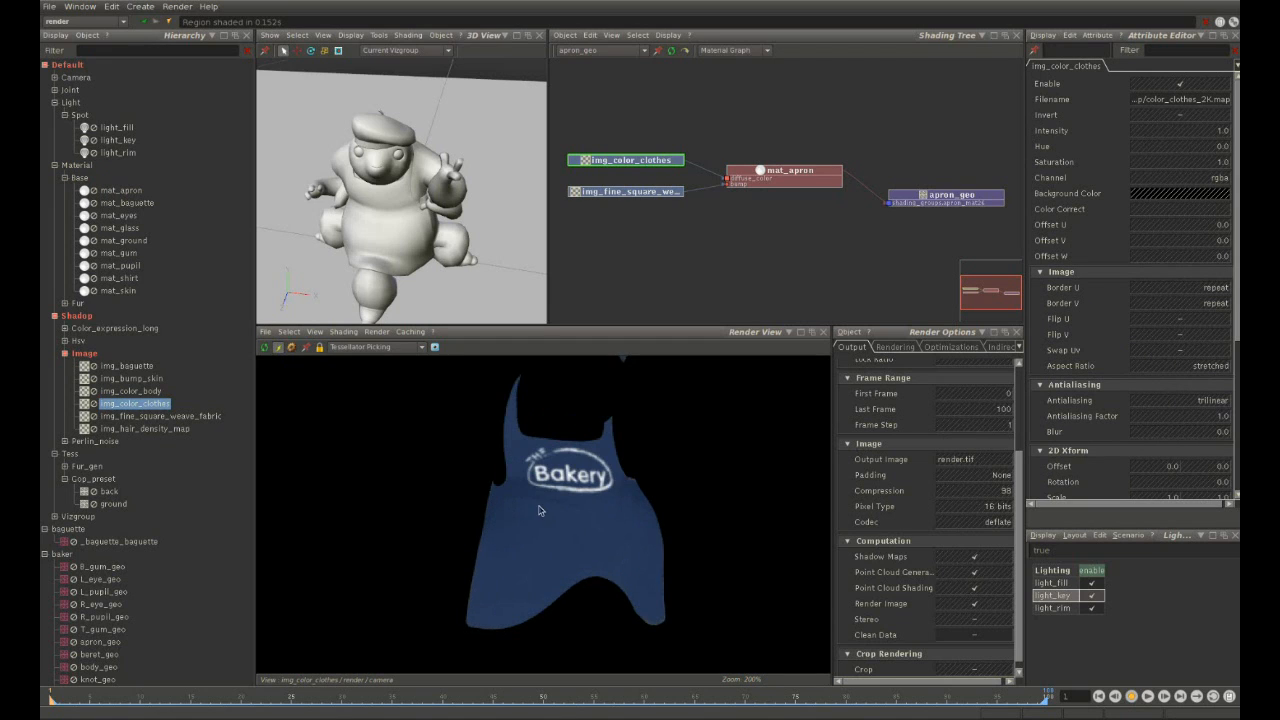
middle_drag(616, 538, 594, 562)
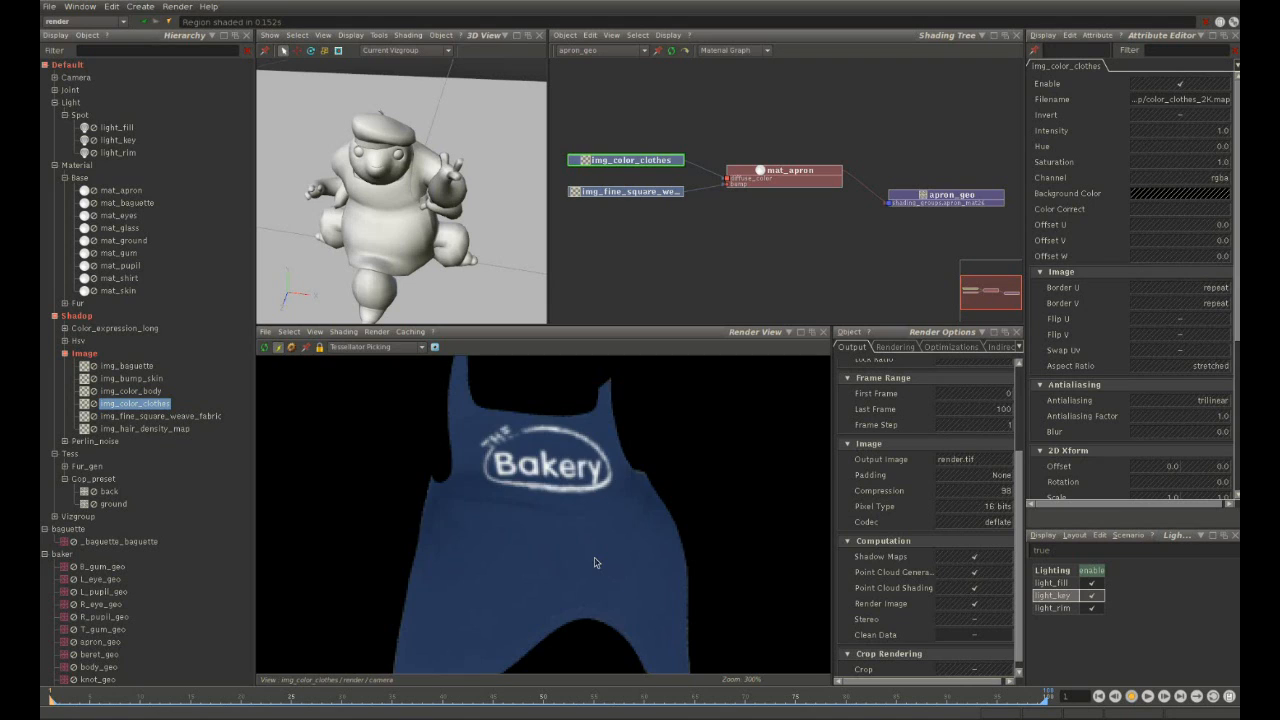
key(f)
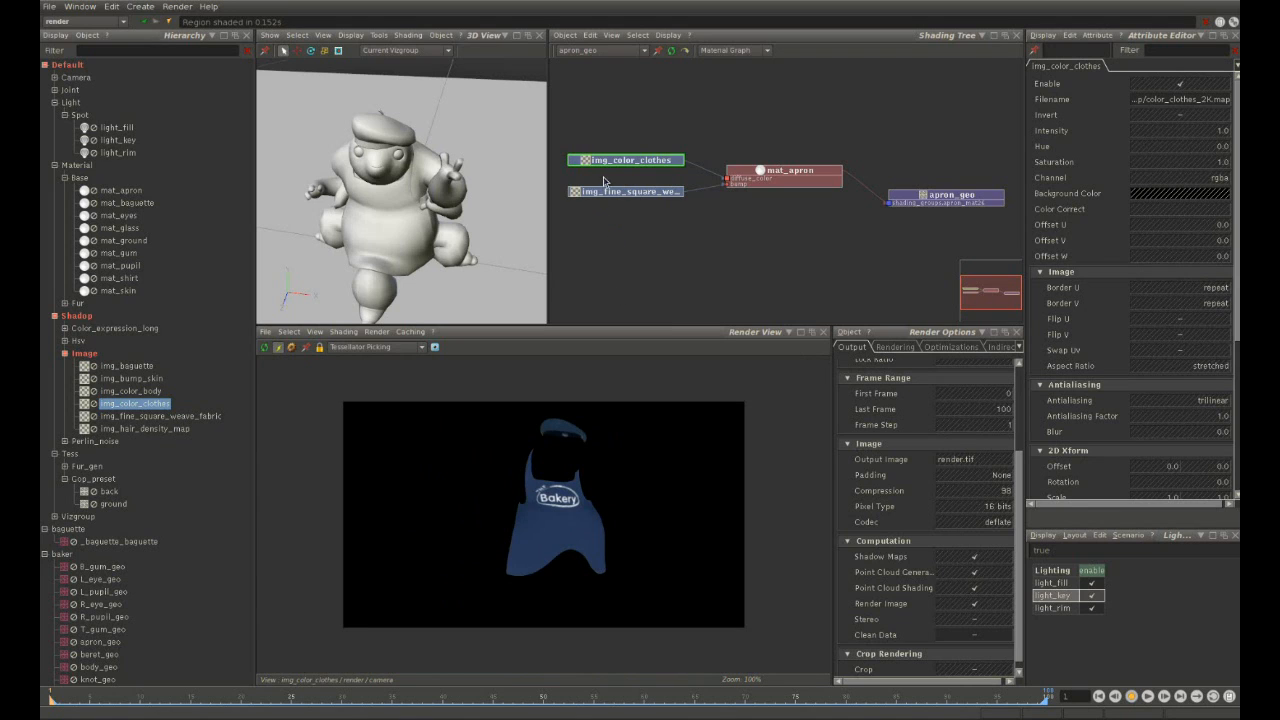
Display the img_fine_square_weave_fabric shader in the Render View and examine its weave pattern on the apron up close.
click(628, 191)
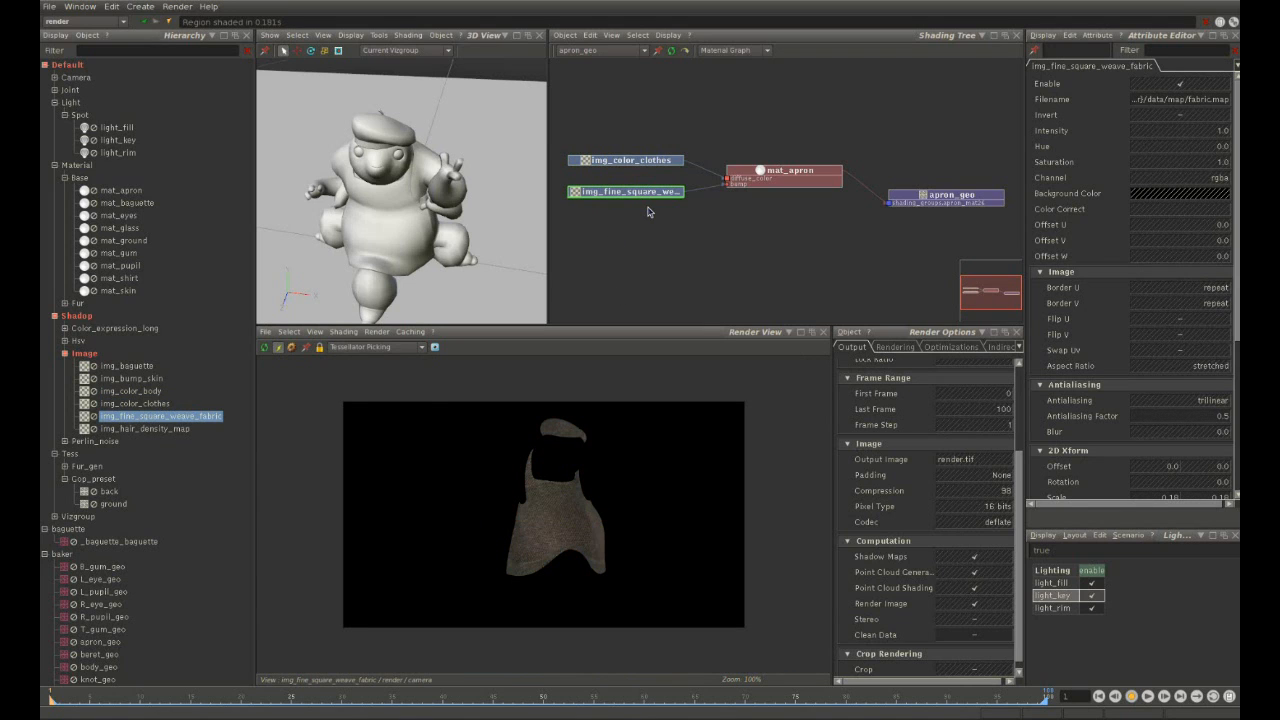
scroll(565, 555, up, 3)
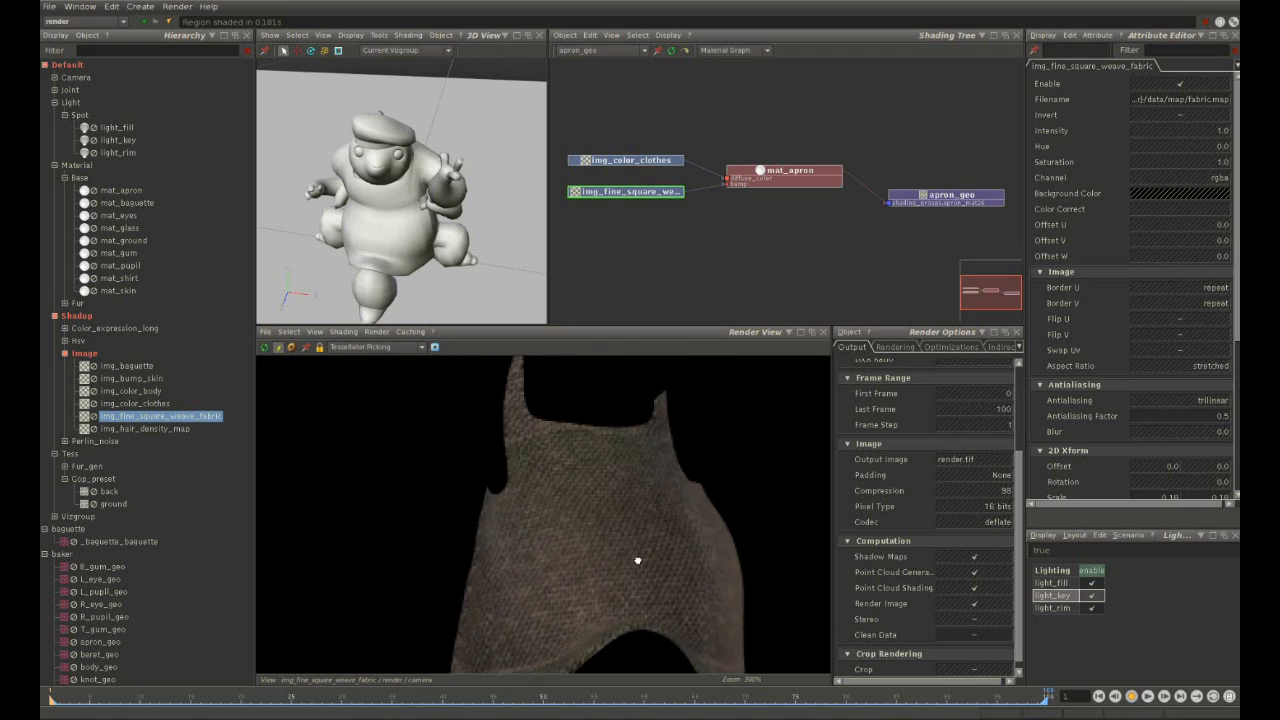
scroll(637, 561, down, 1)
scroll(680, 517, down, 2)
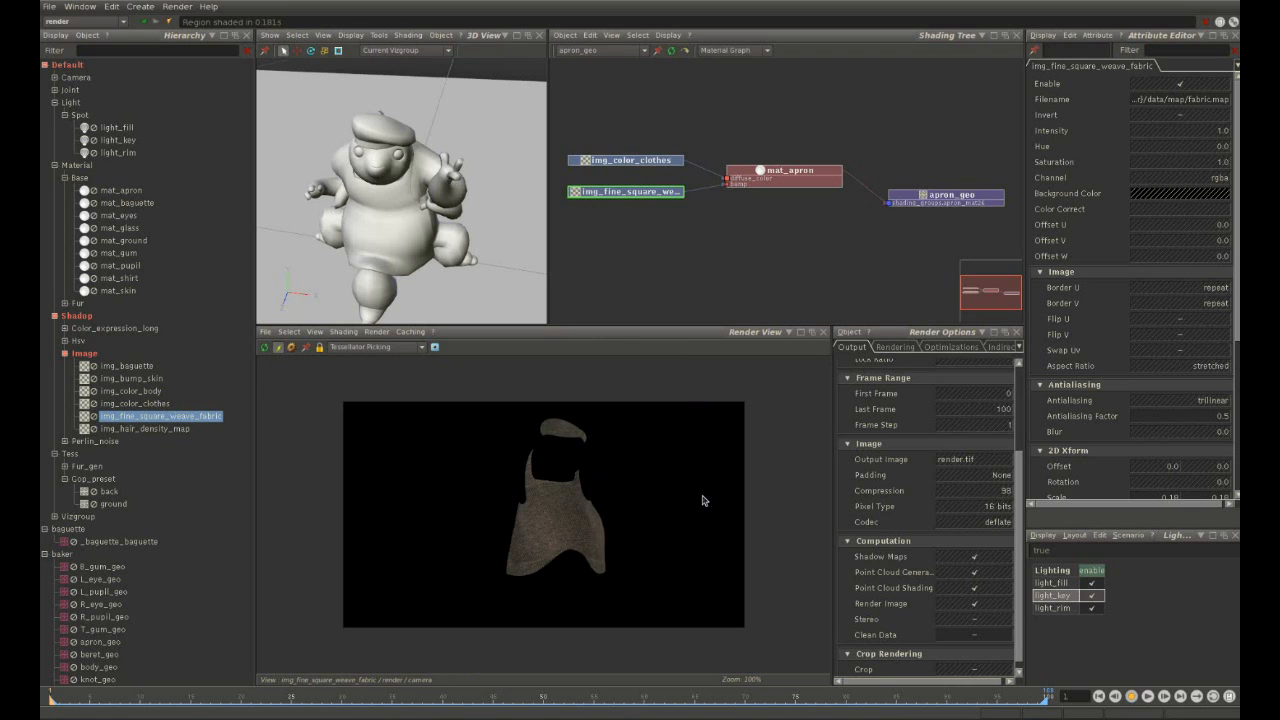
Show only the apron_geo geometry in the Render View, and return to the full beauty render.
click(950, 196)
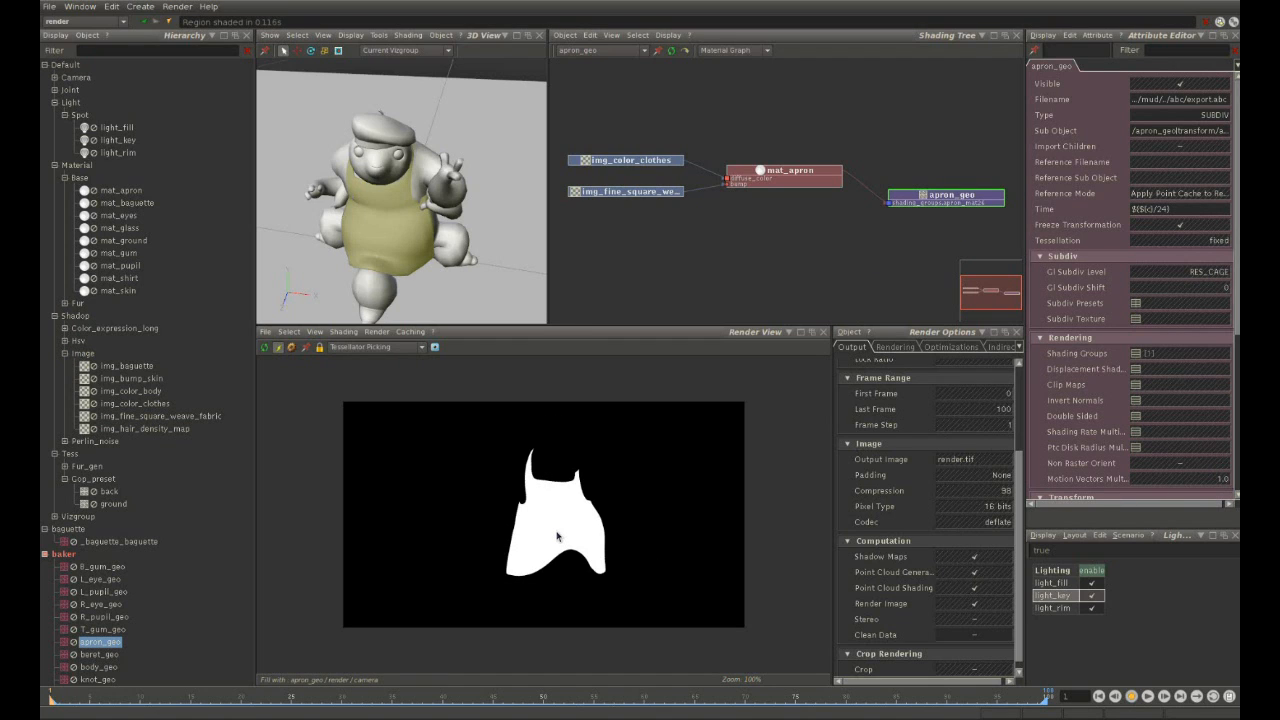
click(264, 349)
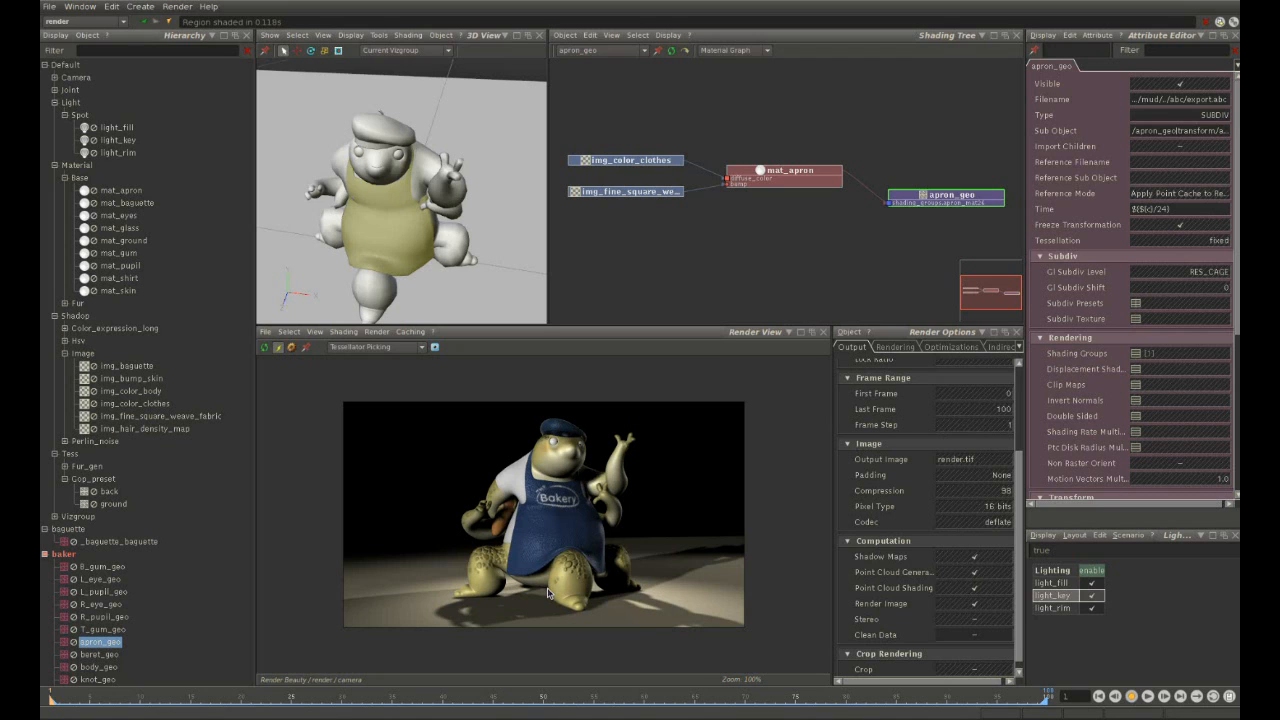
Spread the two image nodes apart vertically in the Shading Tree and reposition the mat_apron and apron_geo nodes beside them.
drag(640, 157, 640, 142)
drag(651, 190, 651, 205)
drag(782, 171, 788, 187)
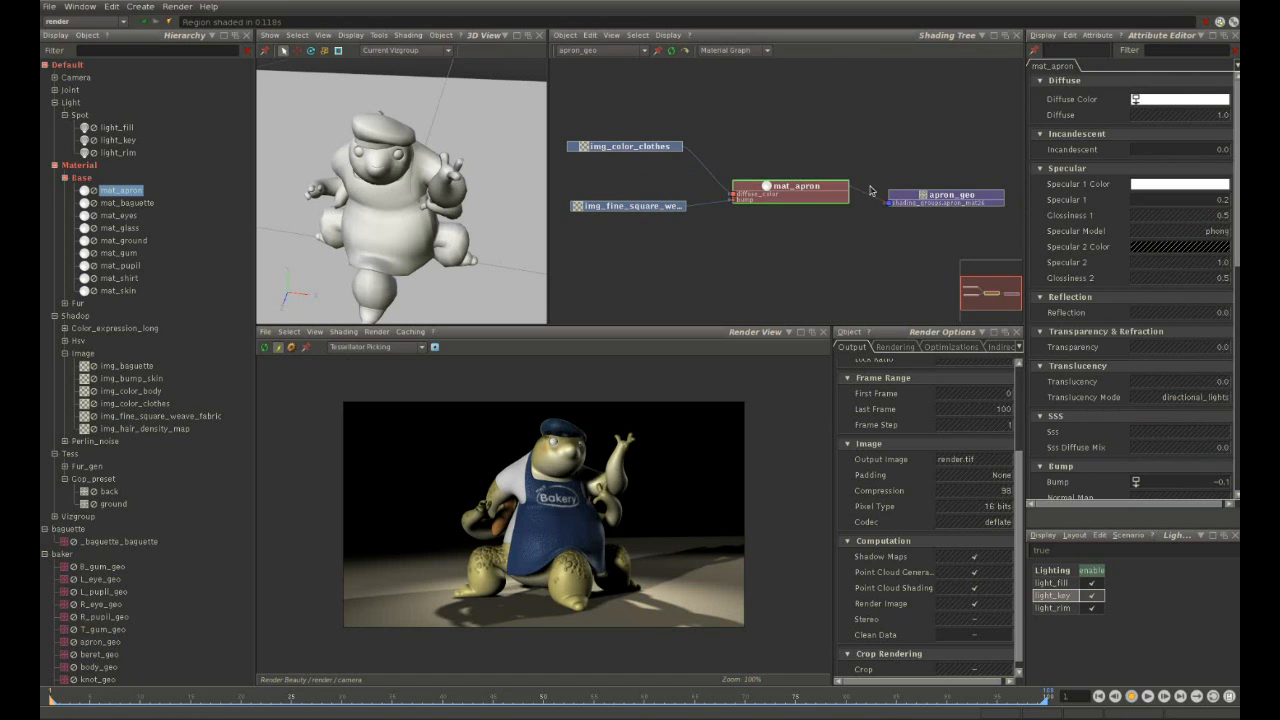
drag(969, 196, 969, 203)
click(797, 196)
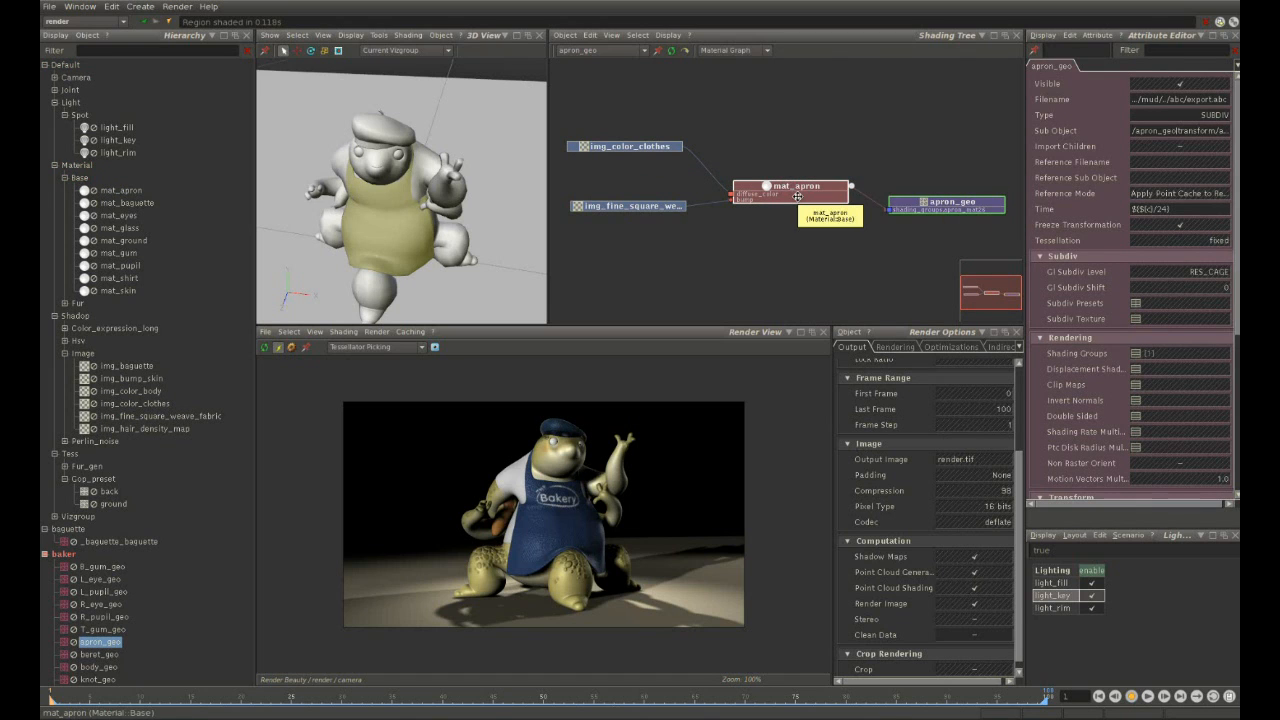
drag(797, 196, 789, 173)
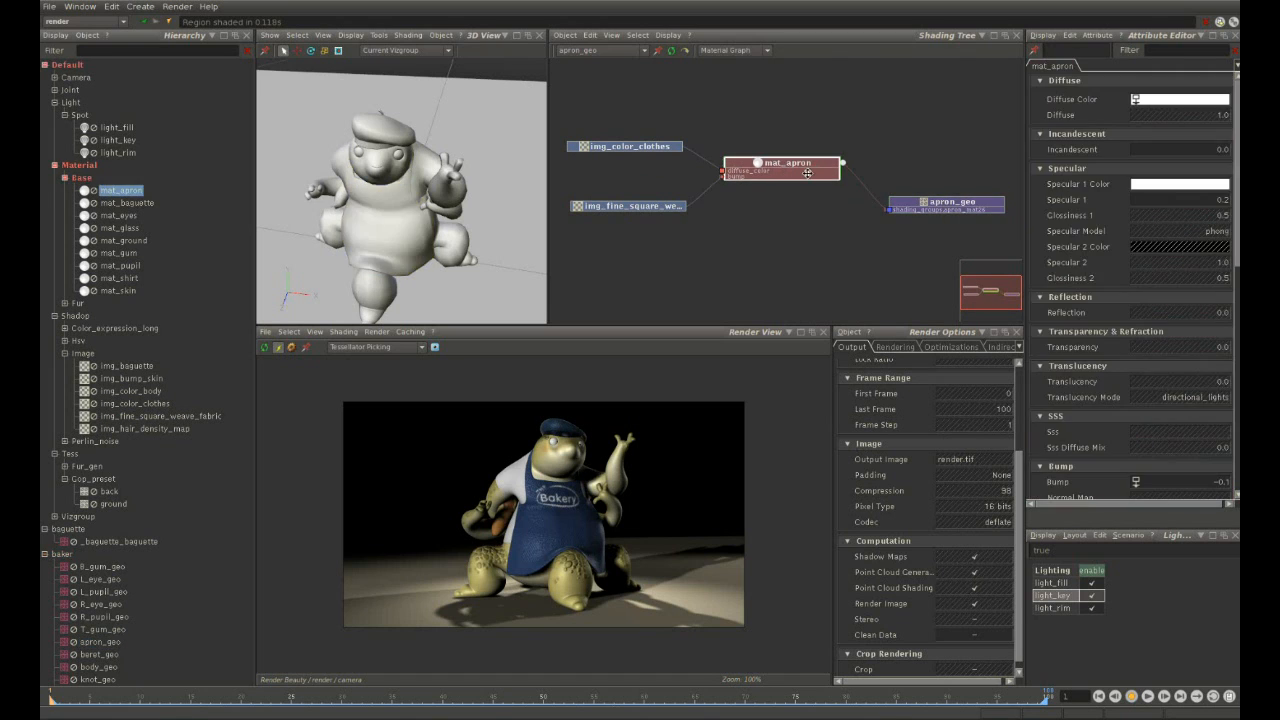
Inspect mat_apron's Diffuse, Specular 1, Specular Model and Translucency attributes and their descriptions.
click(1165, 119)
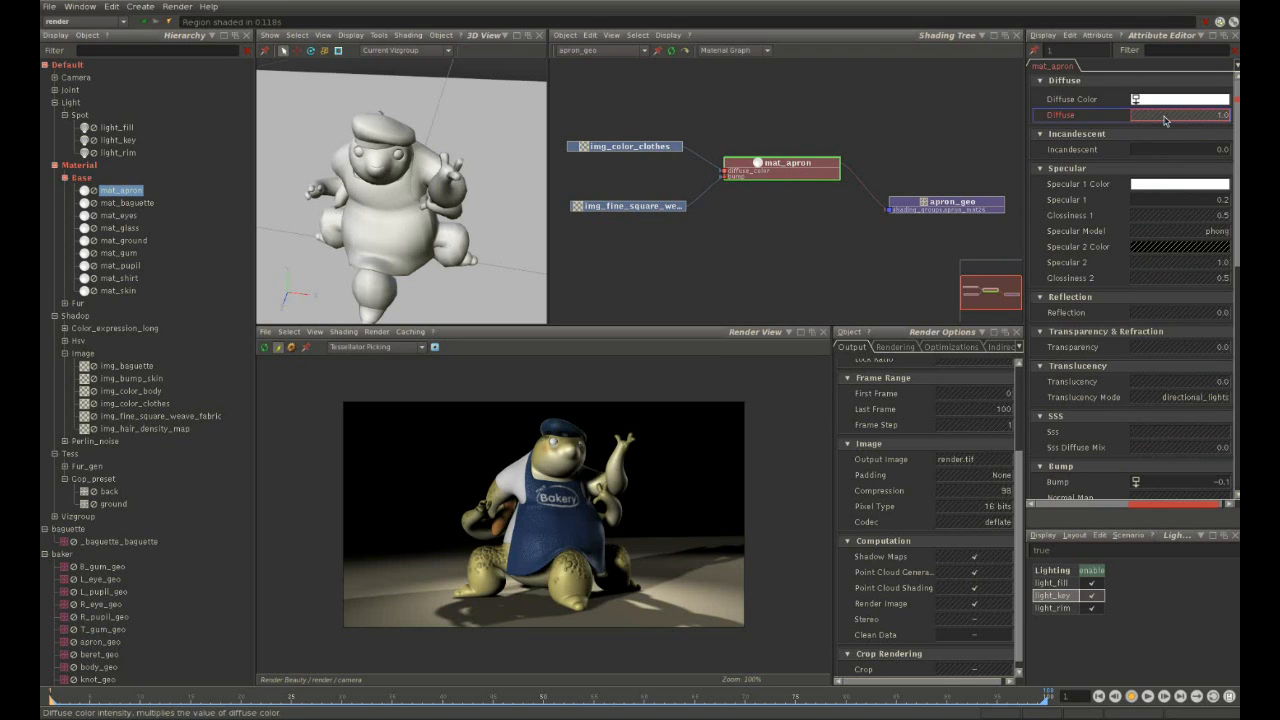
click(1155, 200)
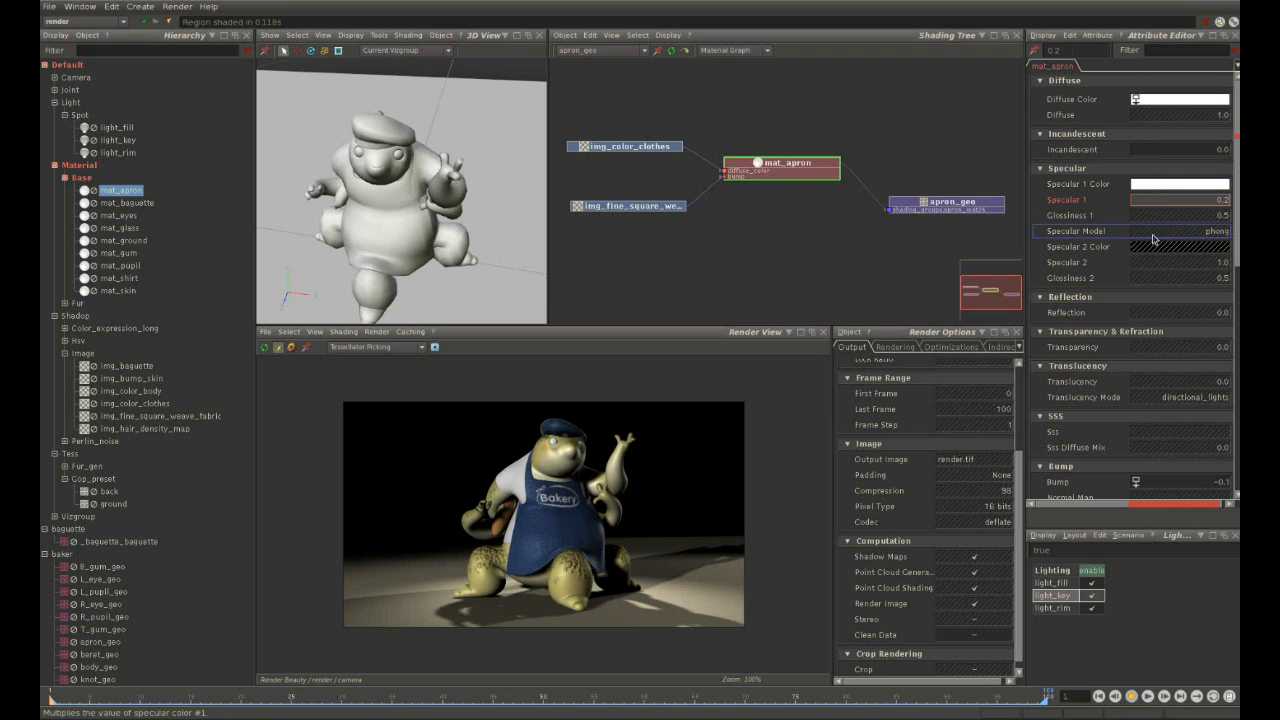
click(1153, 236)
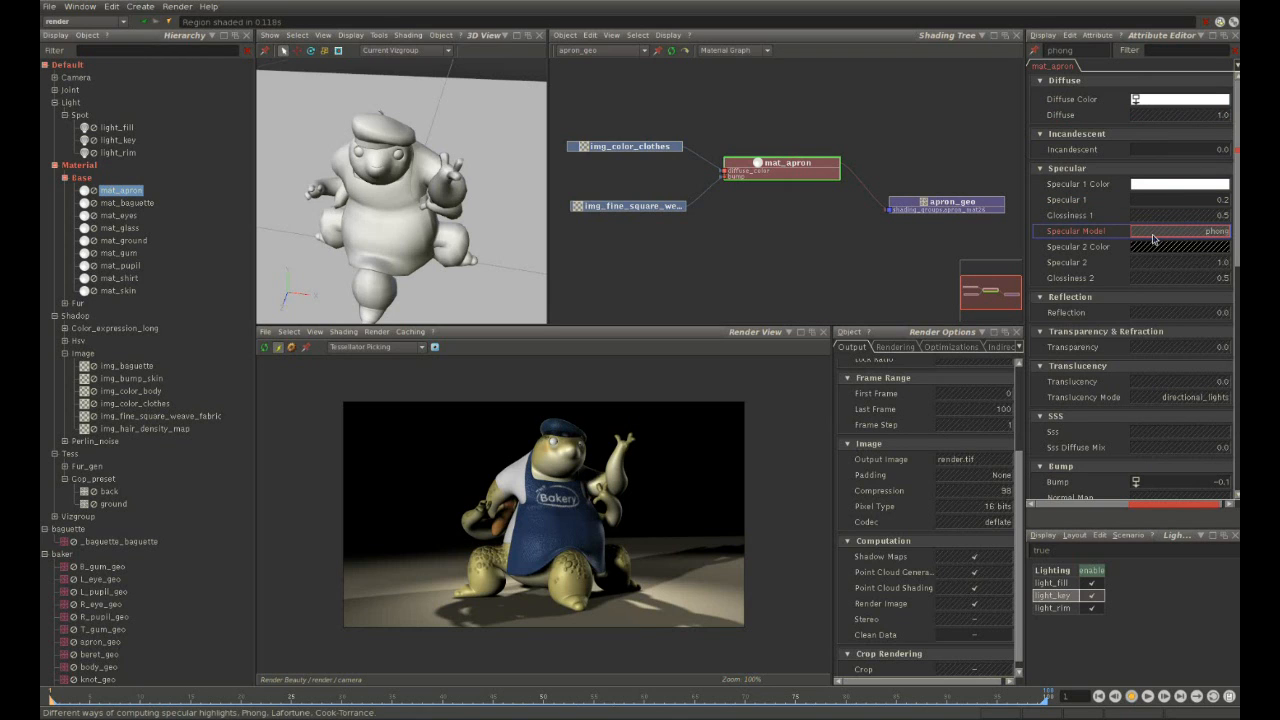
click(1160, 385)
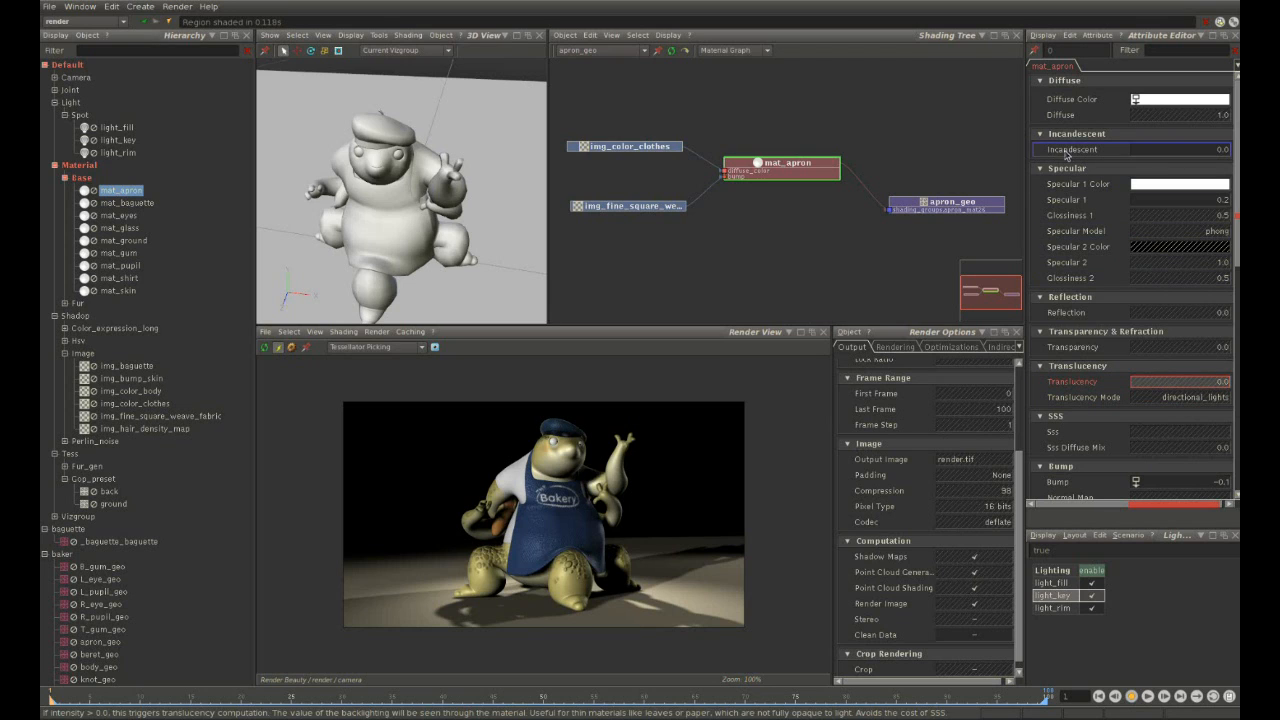
Open the documentation for the mat_apron material and close its window when done.
right_click(757, 170)
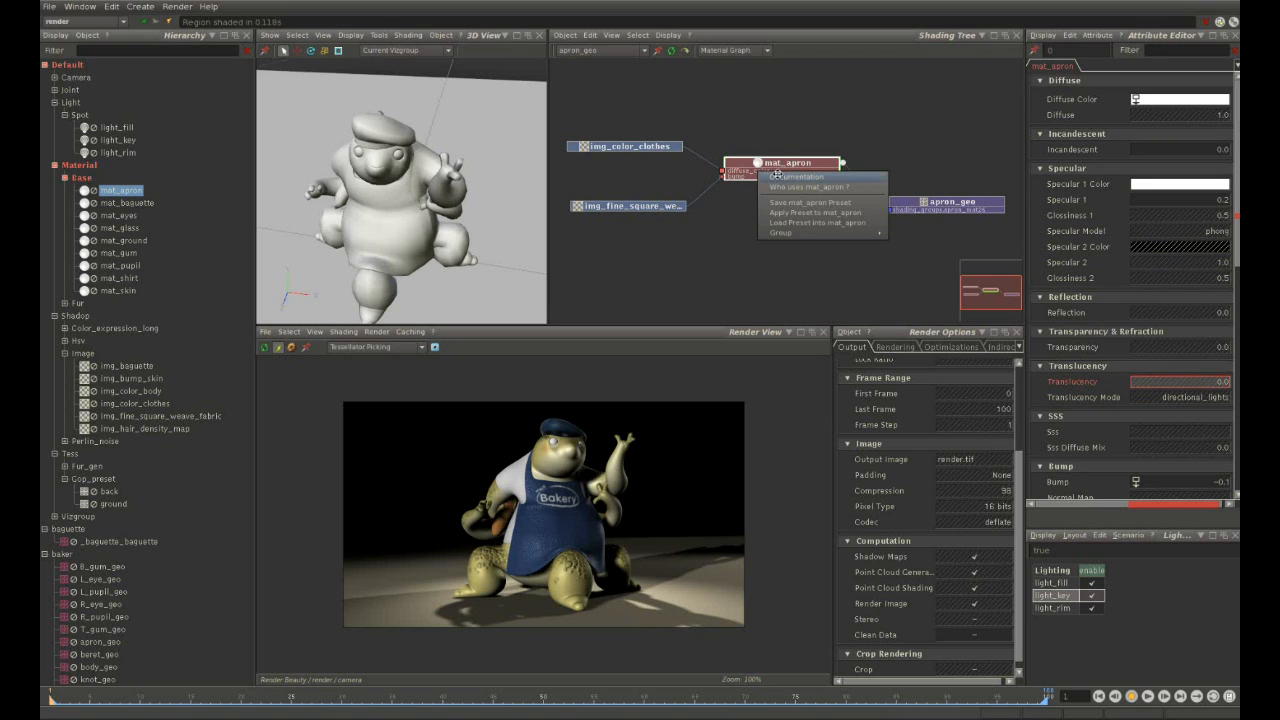
right_click(783, 179)
click(786, 180)
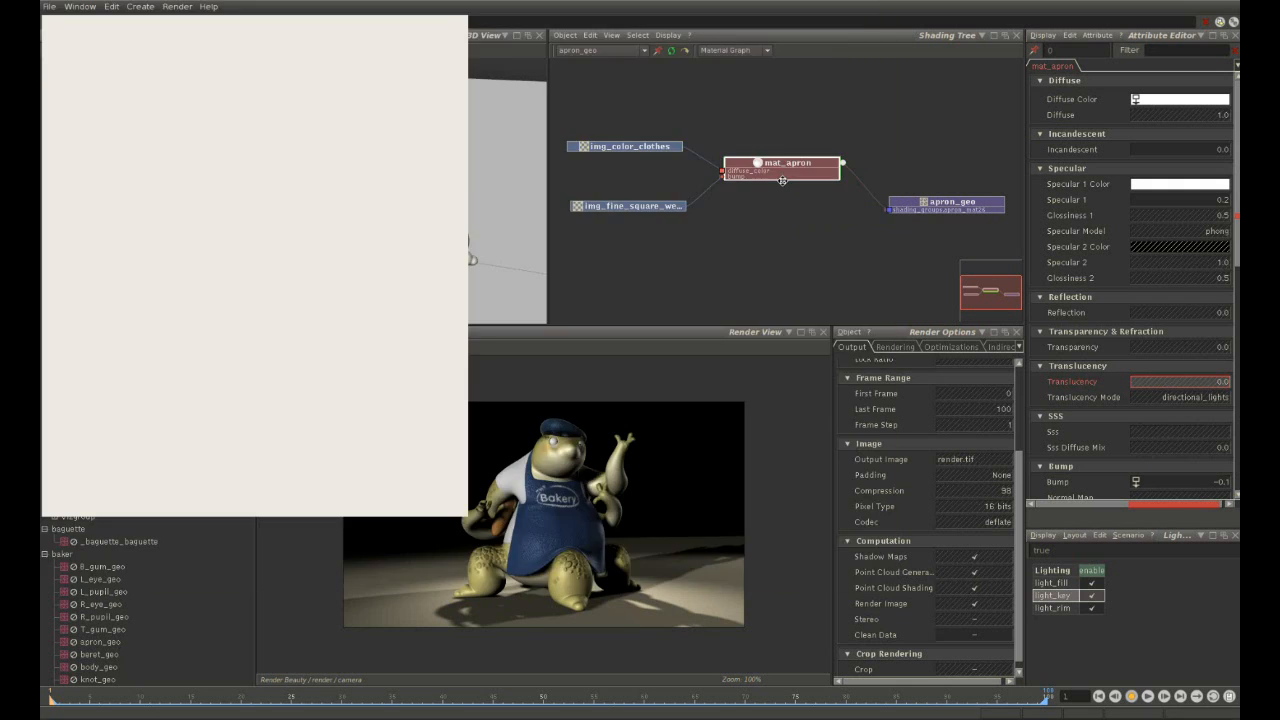
drag(883, 118, 893, 3)
click(893, 3)
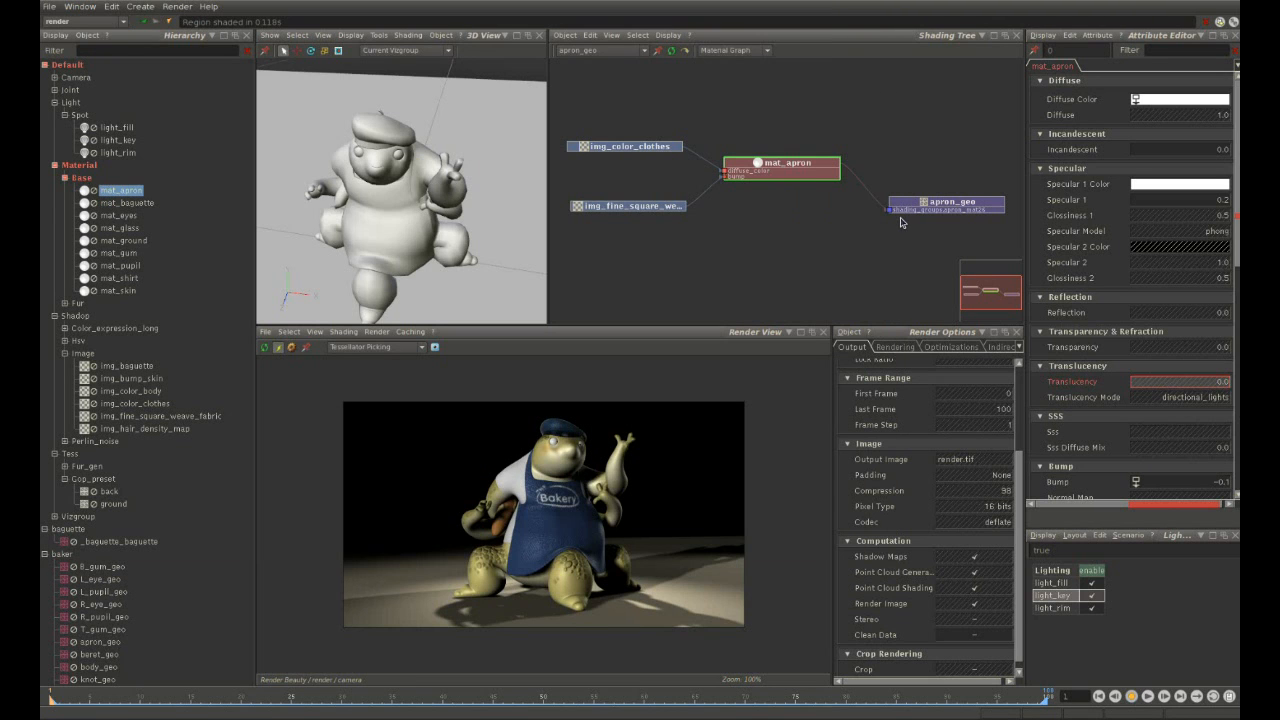
Set mat_apron's Specular 1 to 0.5, and double it by entering the expression 0.5*2.
click(1183, 201)
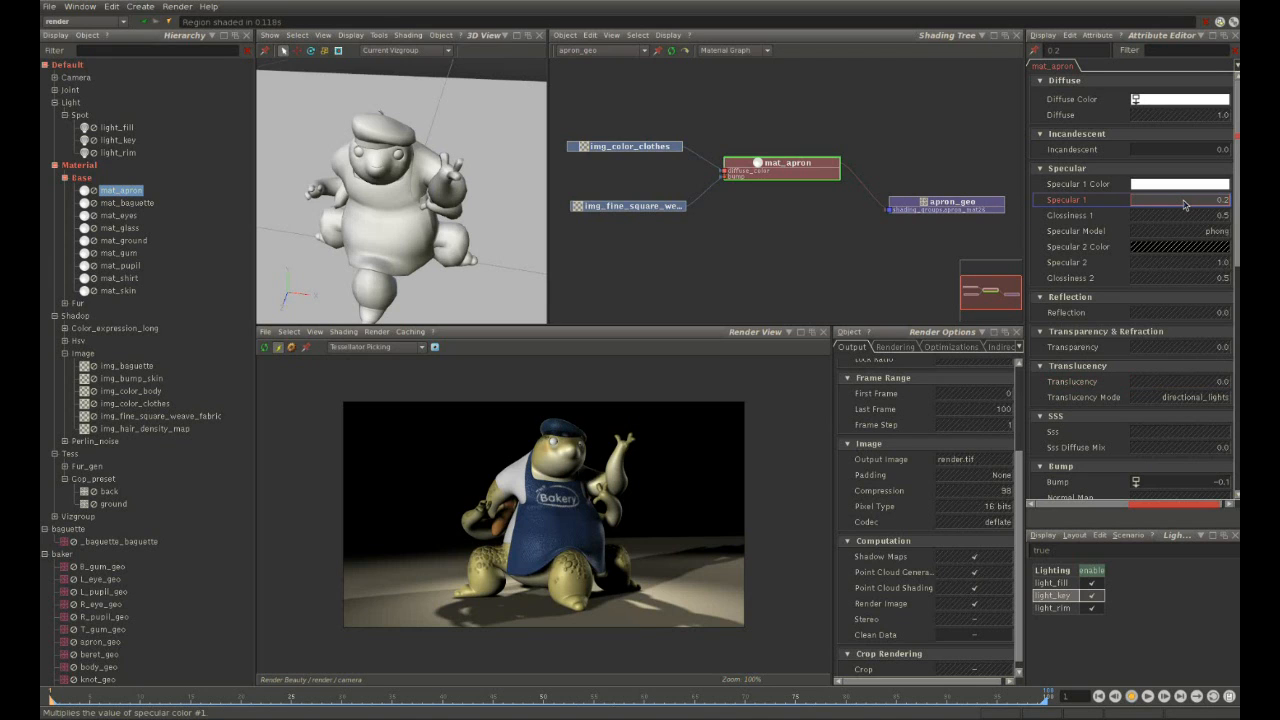
text(0)
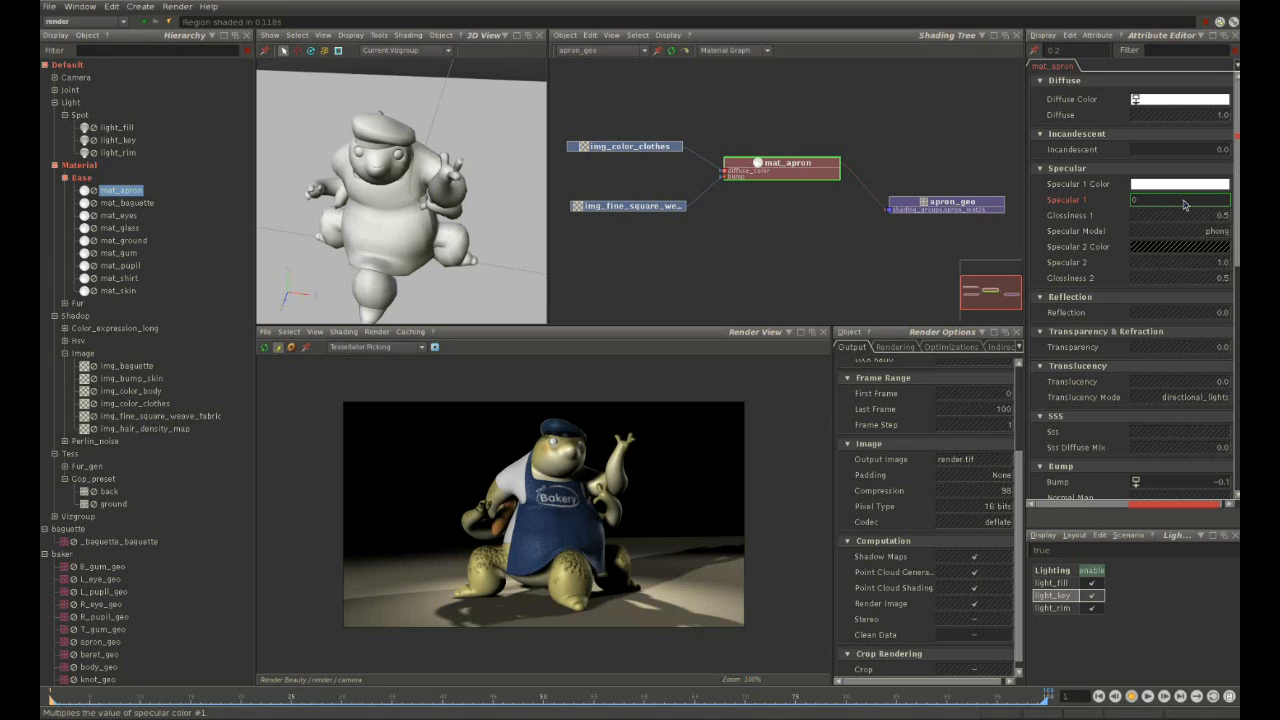
key(Return)
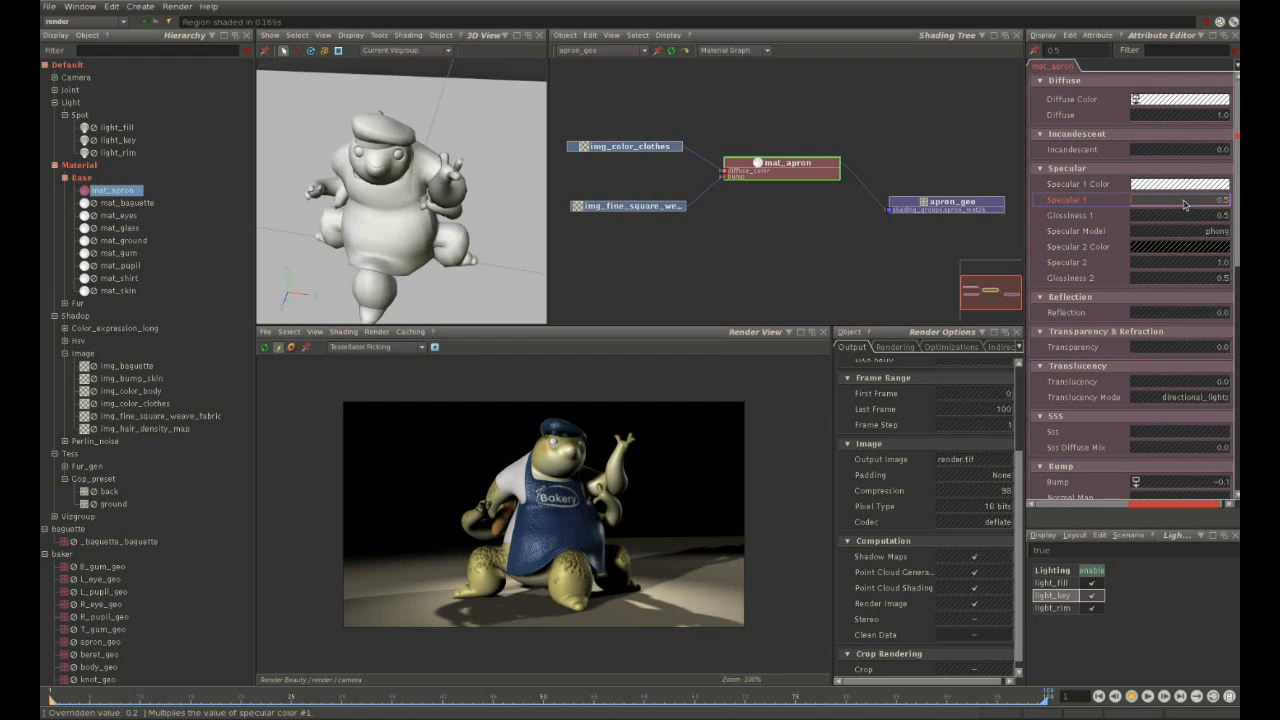
click(1183, 201)
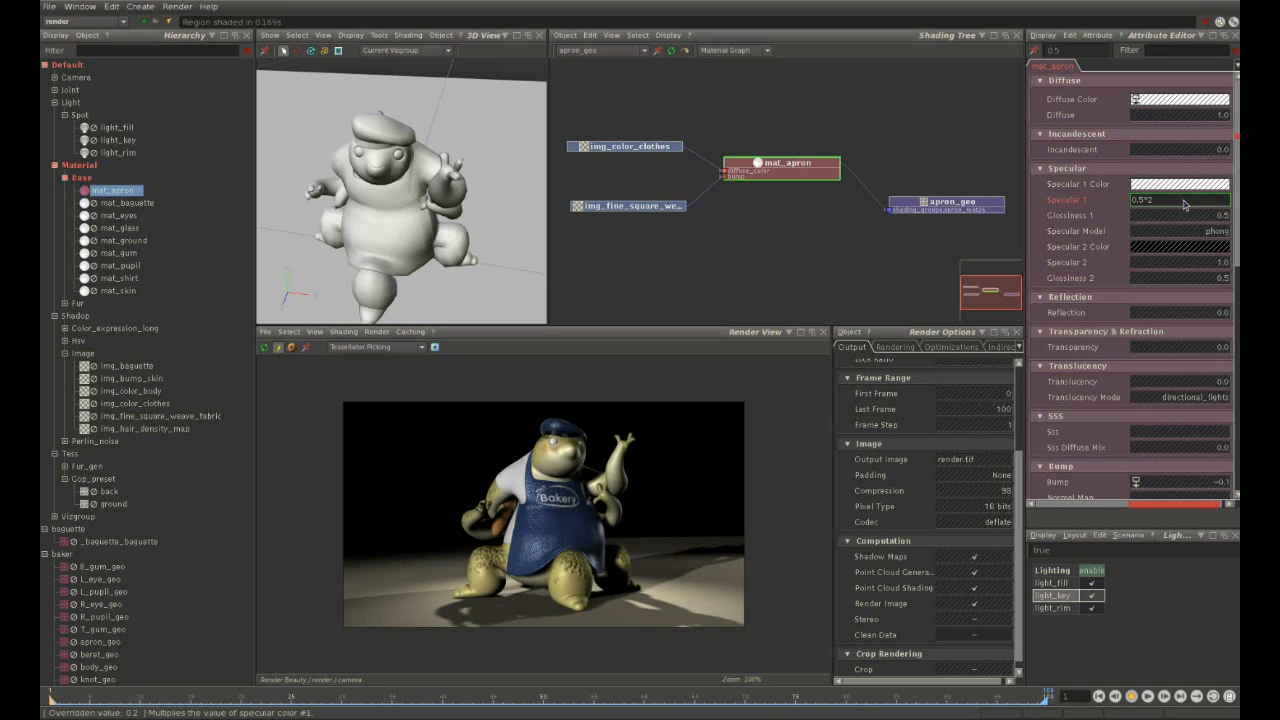
text(2)
key(Return)
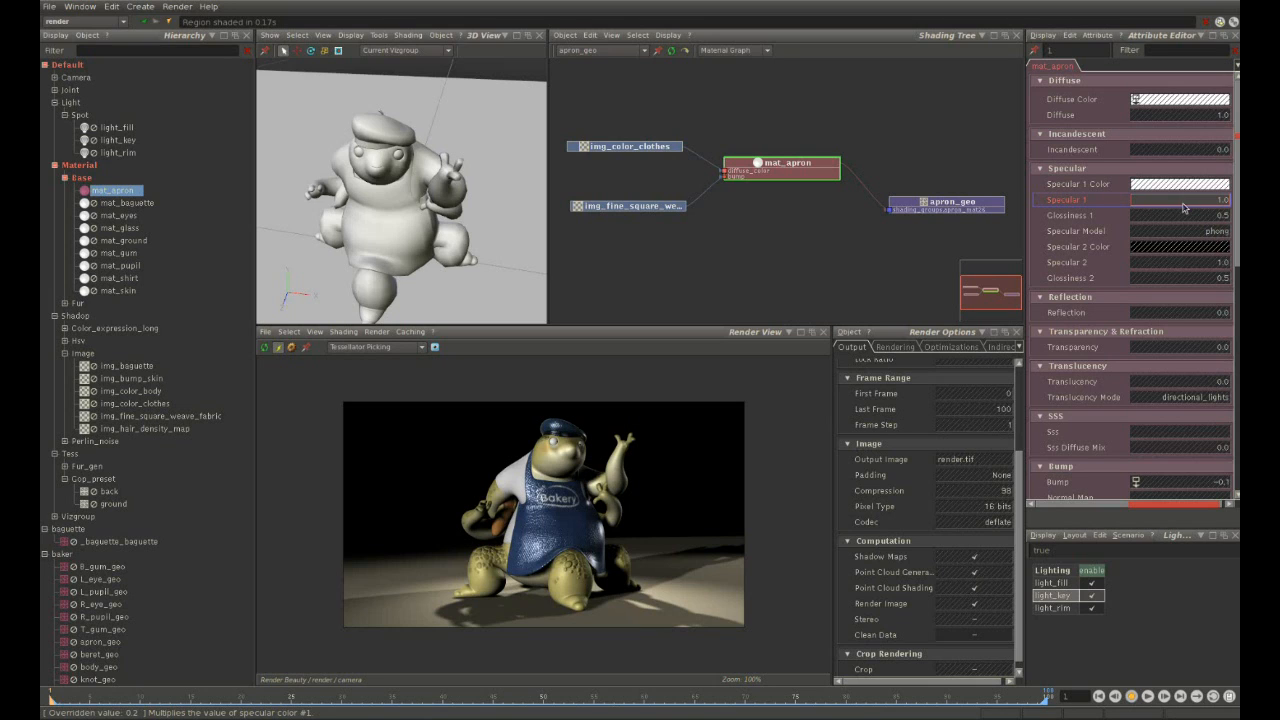
Lower mat_apron's Glossiness 1 to 0.4 and try the lafortune and cook_torrance specular models before returning to phong.
mouse_move(1177, 222)
mouse_down()
mouse_move(1195, 226)
mouse_move(1180, 221)
mouse_up()
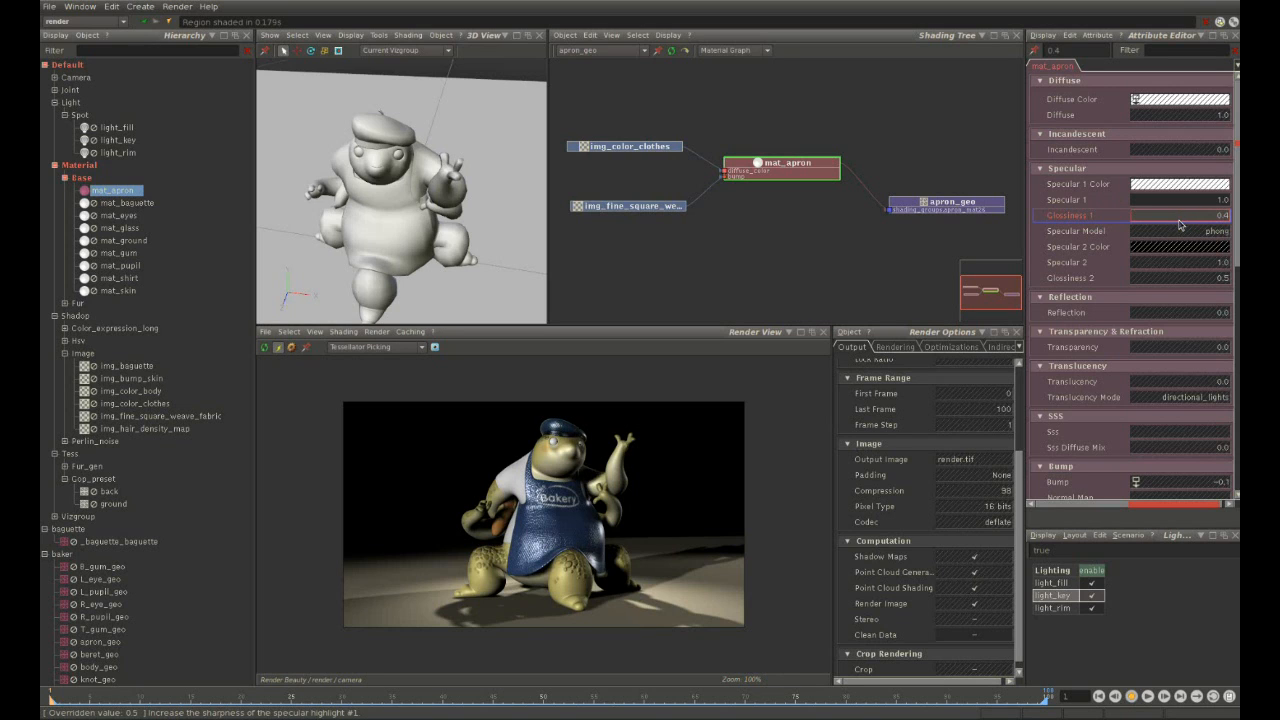
click(1183, 234)
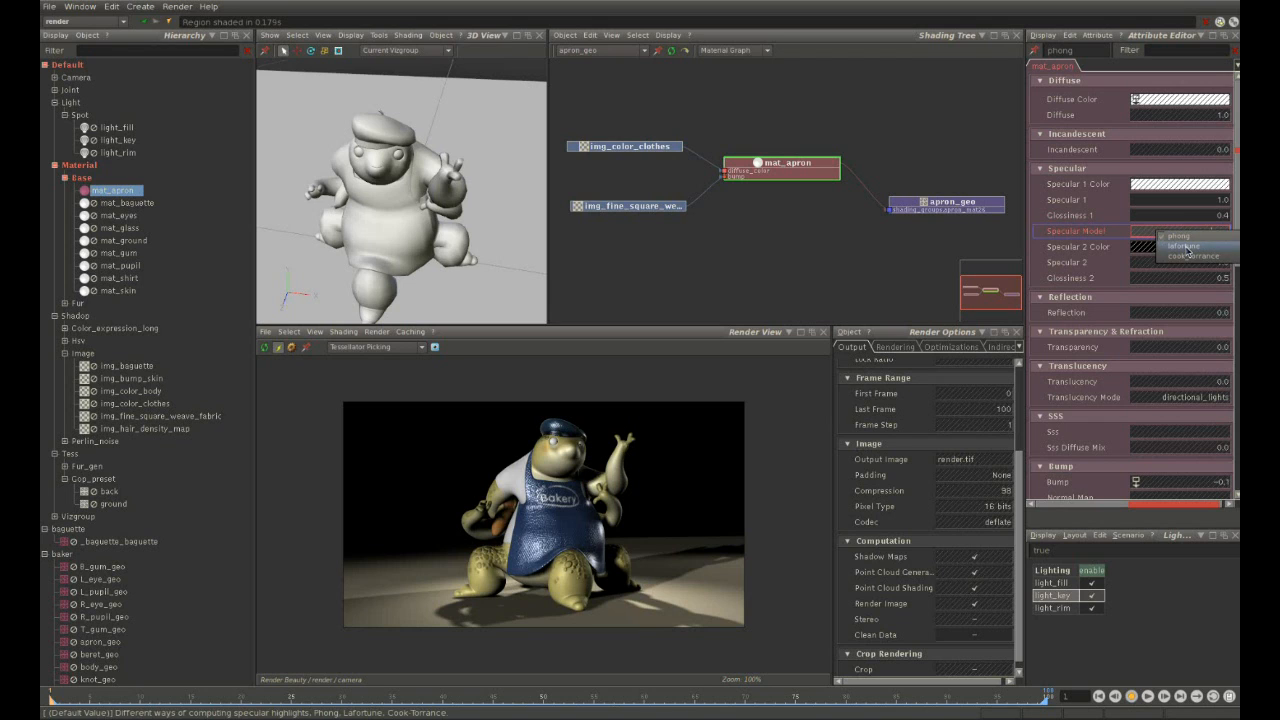
click(1185, 246)
click(1186, 236)
click(1189, 258)
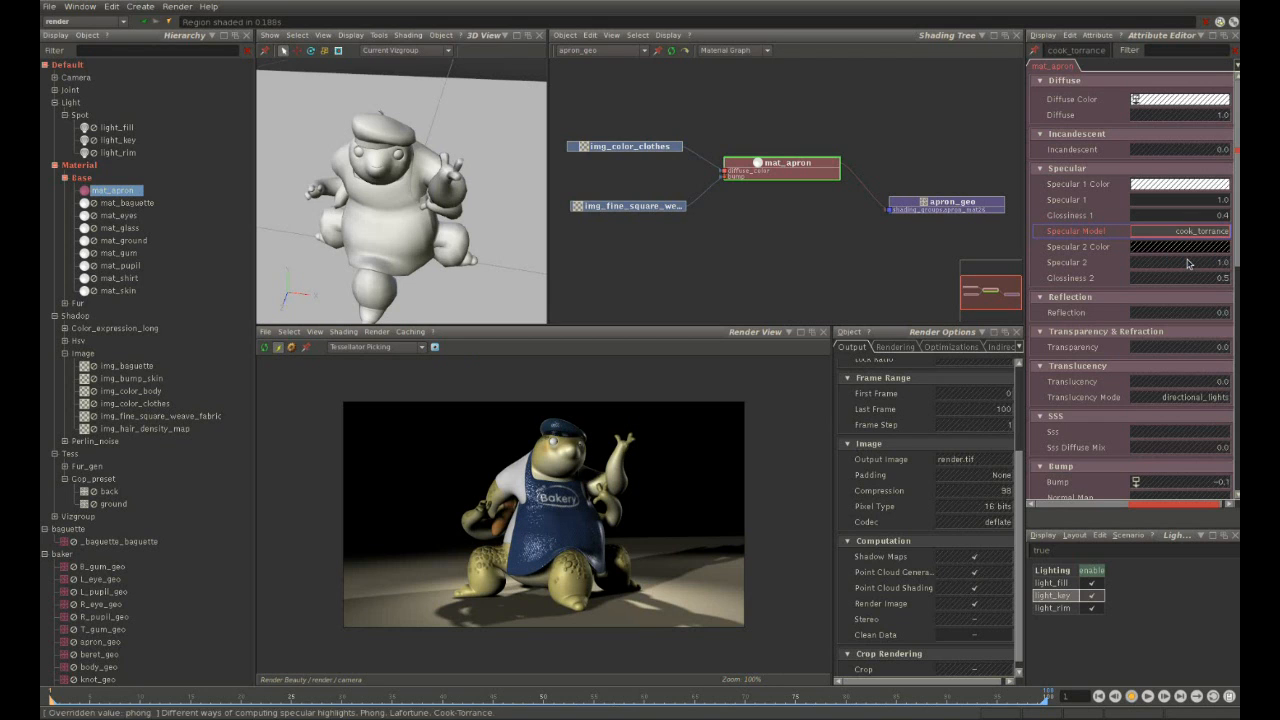
click(1181, 236)
click(1183, 244)
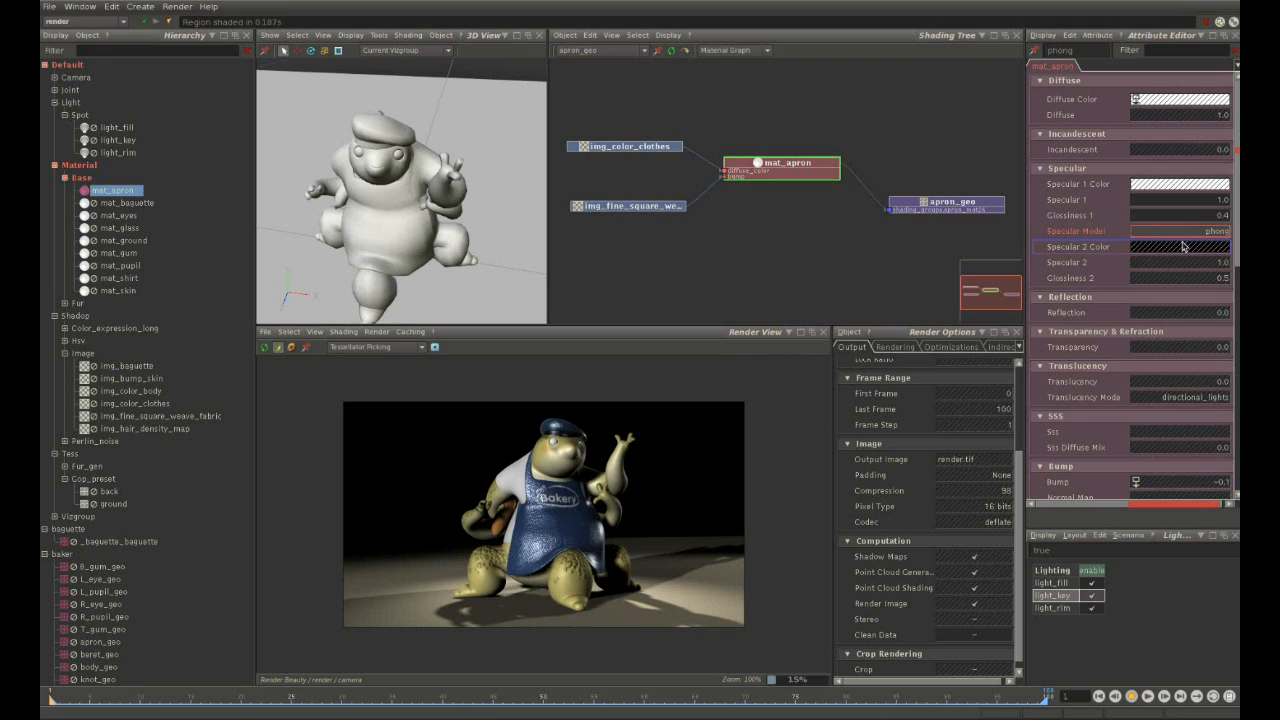
Check mat_apron's Glossiness 2 attribute and set Glossiness 1 back to 0.5.
click(1186, 278)
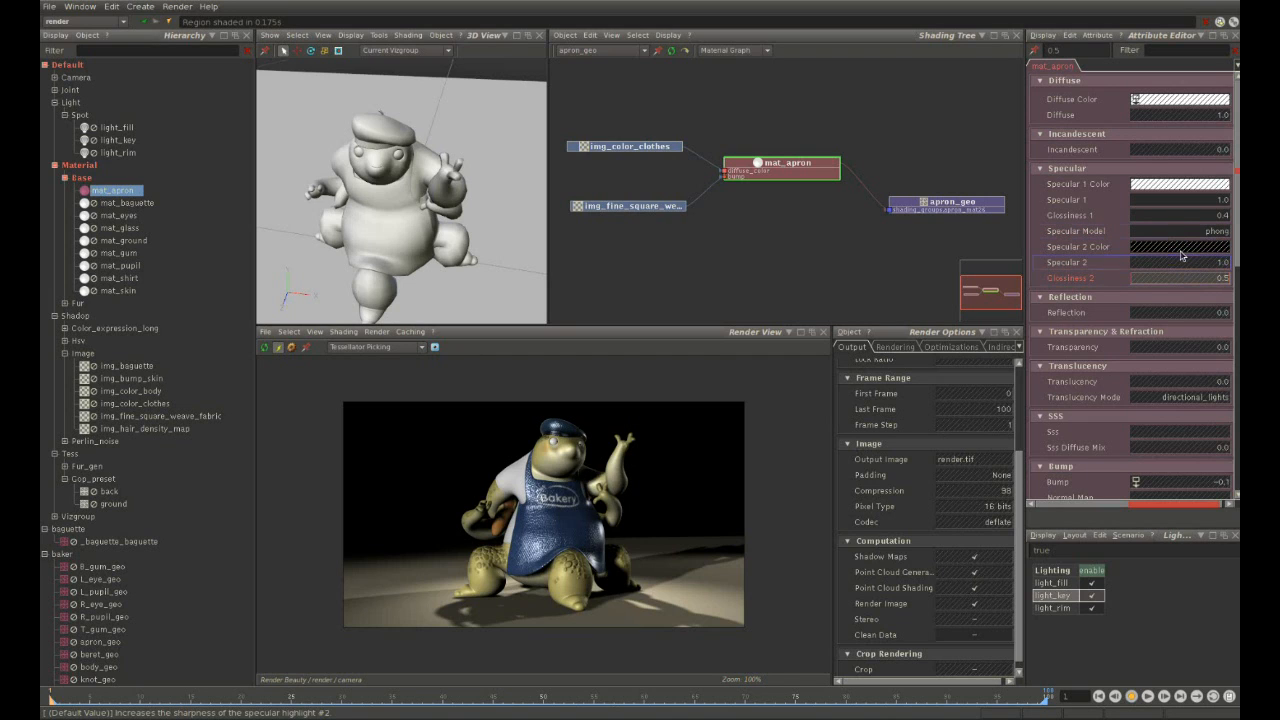
click(1181, 218)
click(1181, 222)
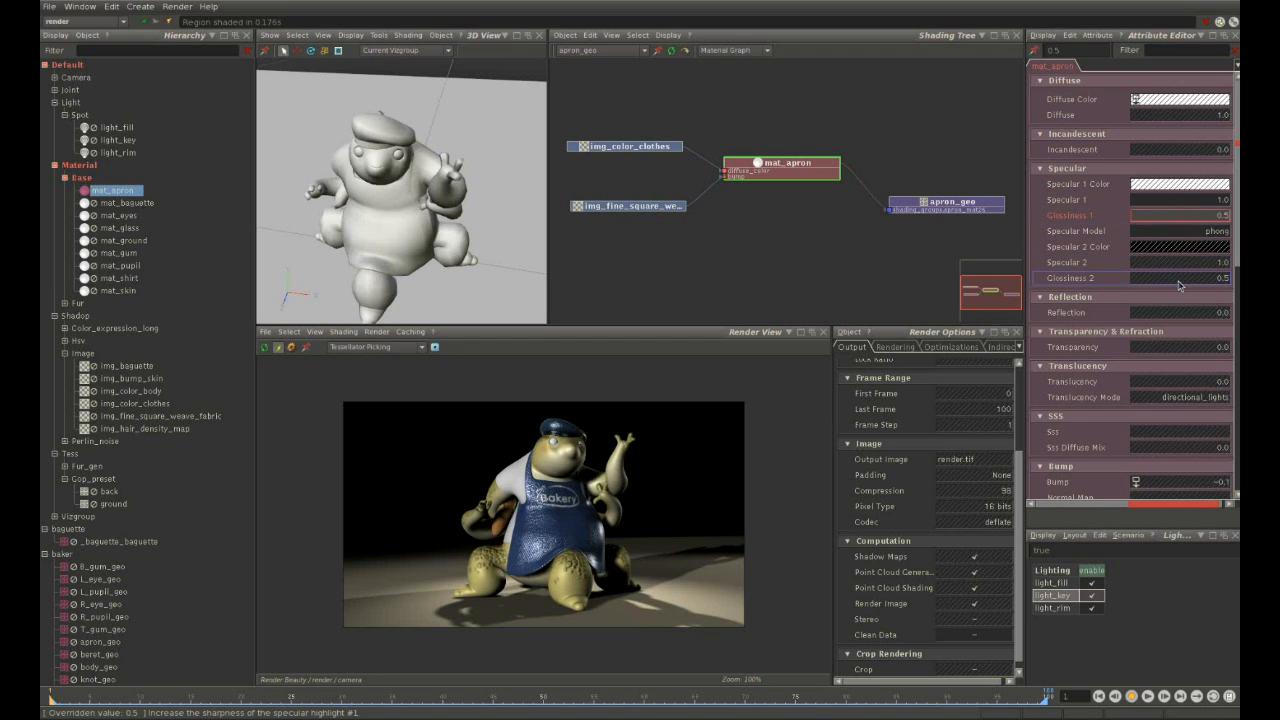
Set mat_apron's Specular 1 Color to magenta by entering the values 1 0 1.
click(1160, 189)
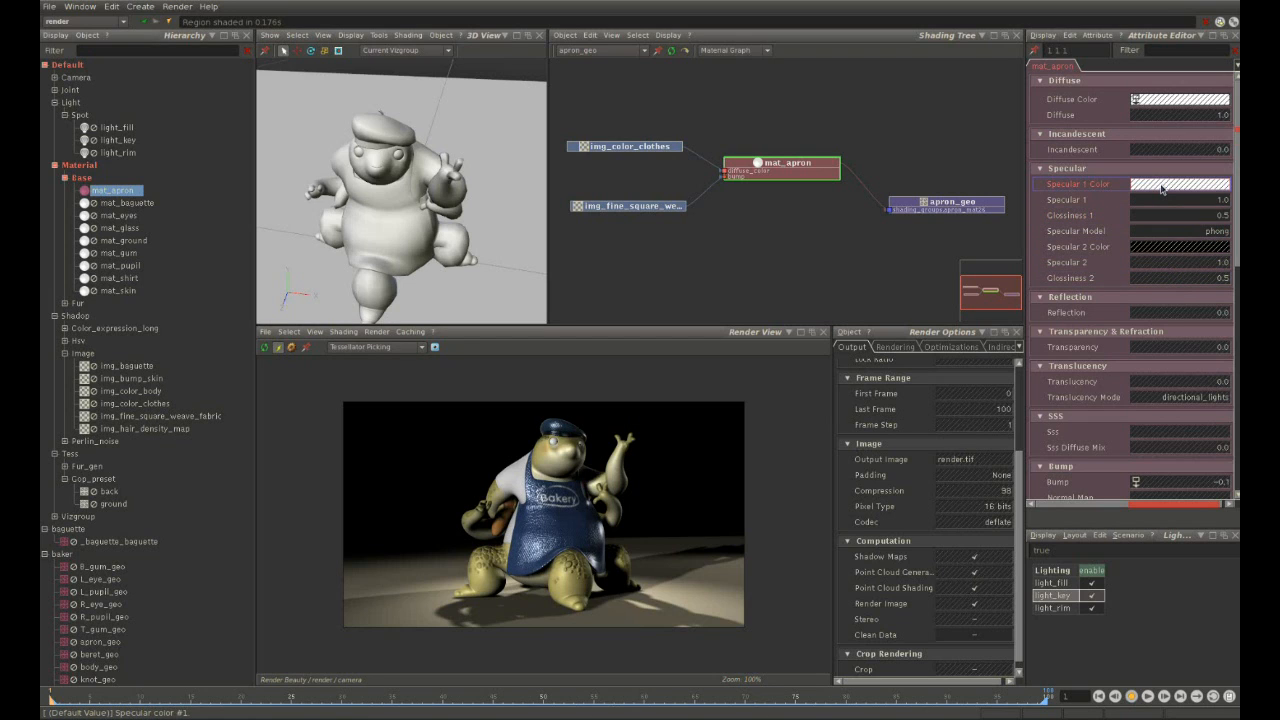
text(1)
key(Return)
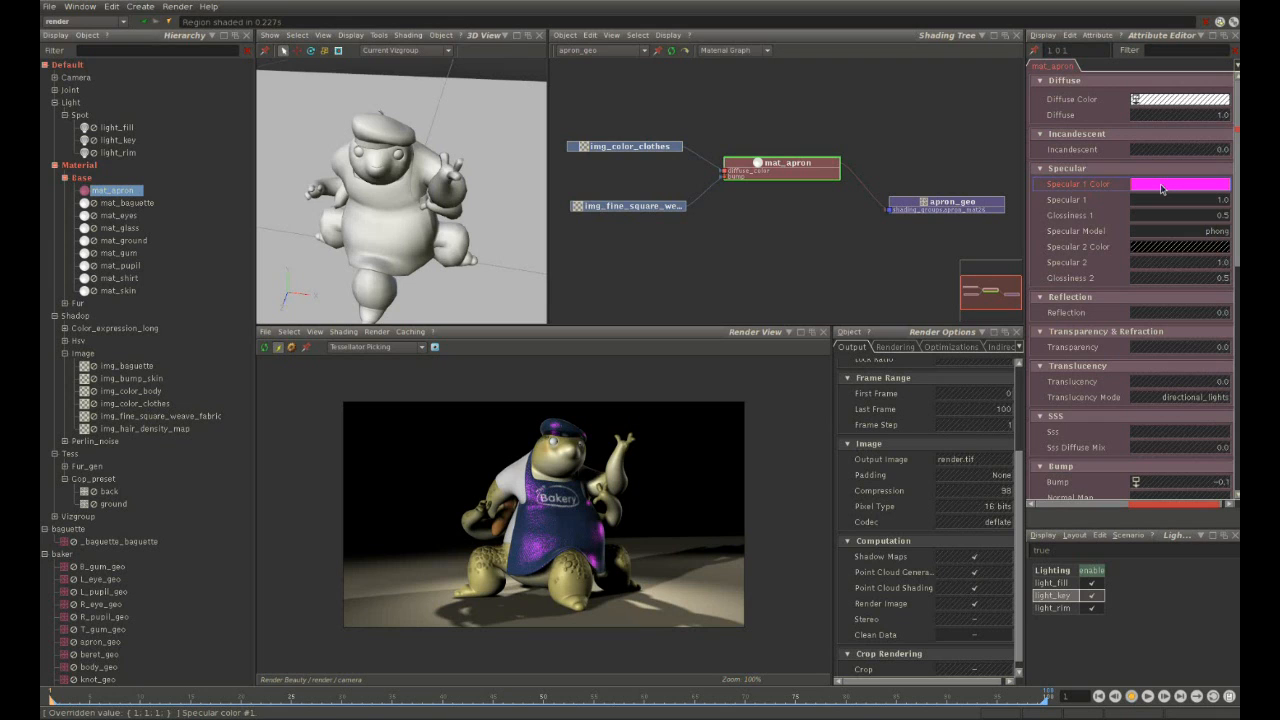
Change mat_apron's Specular 1 Color to a yellow-green of red 208, green 255, blue 37 using the color picker.
click(1160, 189)
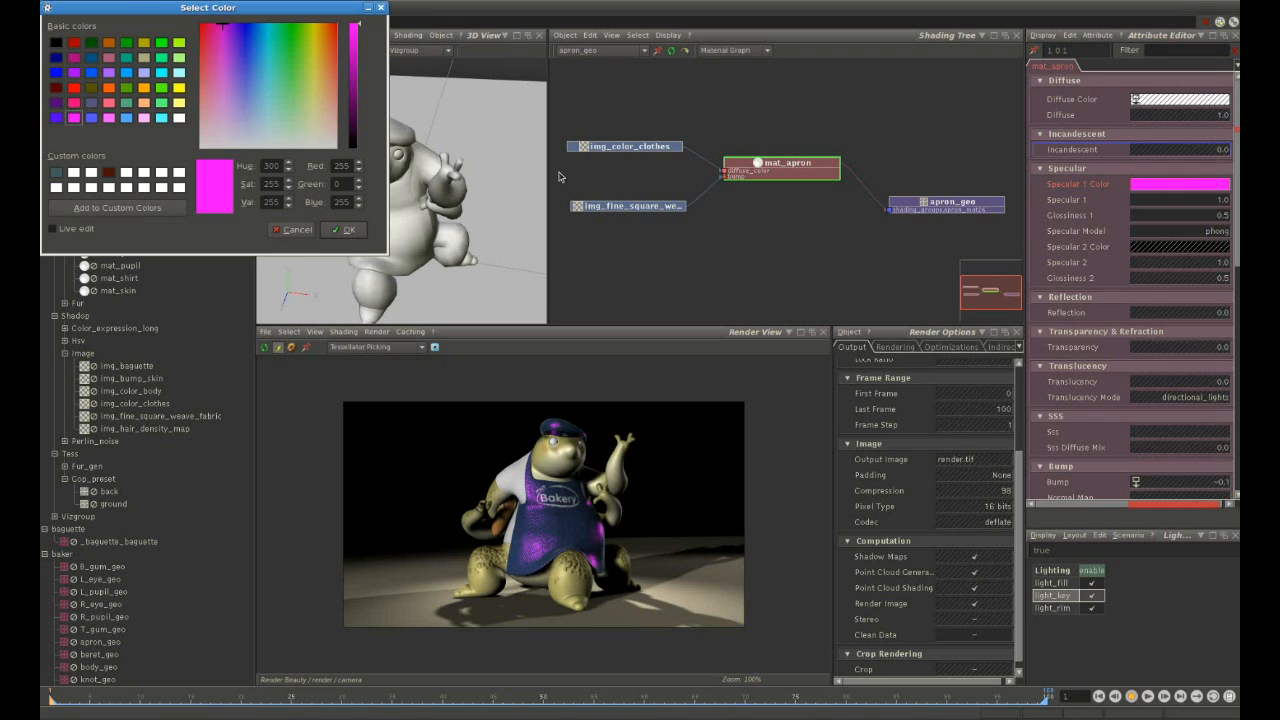
click(336, 56)
click(308, 61)
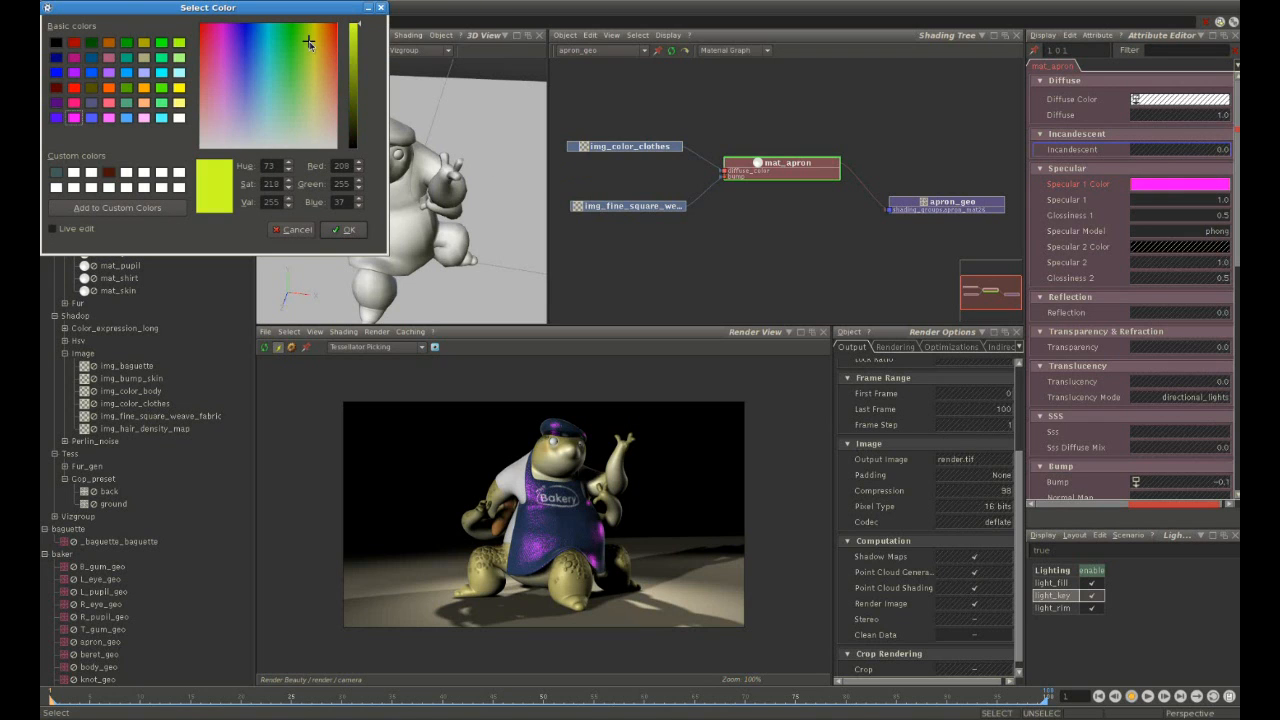
click(343, 229)
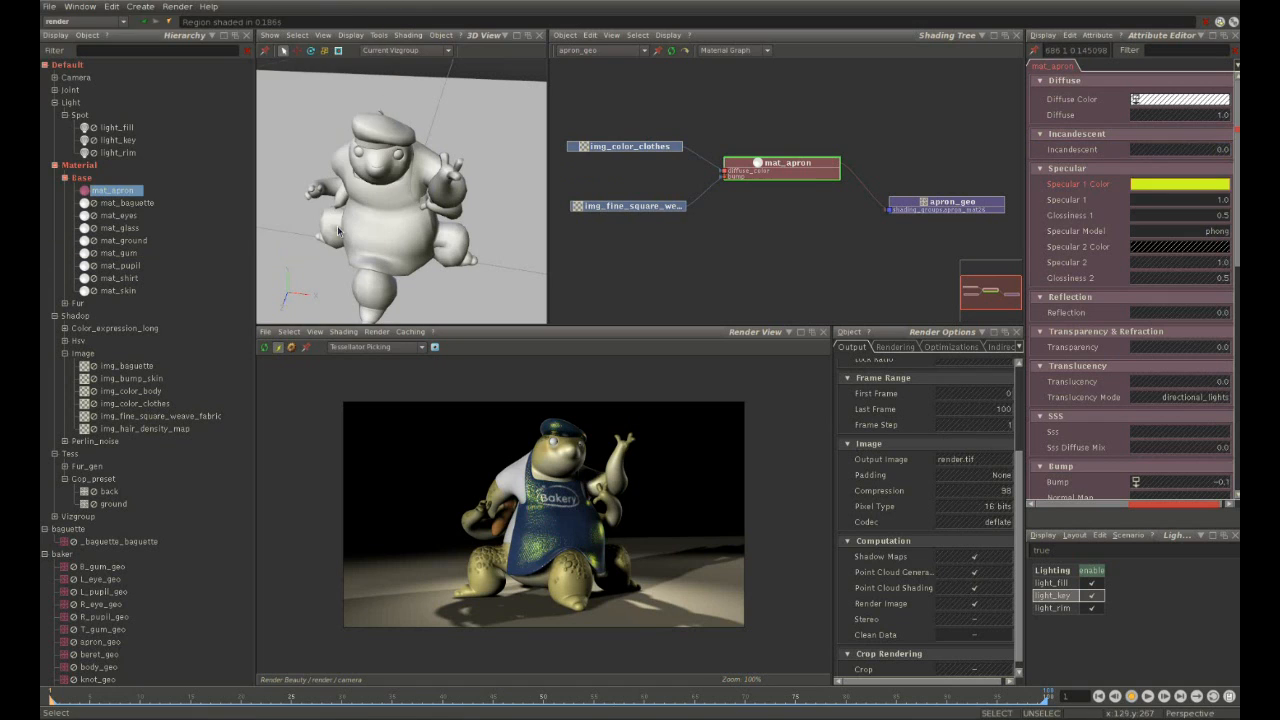
With live edit enabled, change mat_apron's Specular 1 Color to a blue of hue 221, saturation 194, value 255.
click(1172, 192)
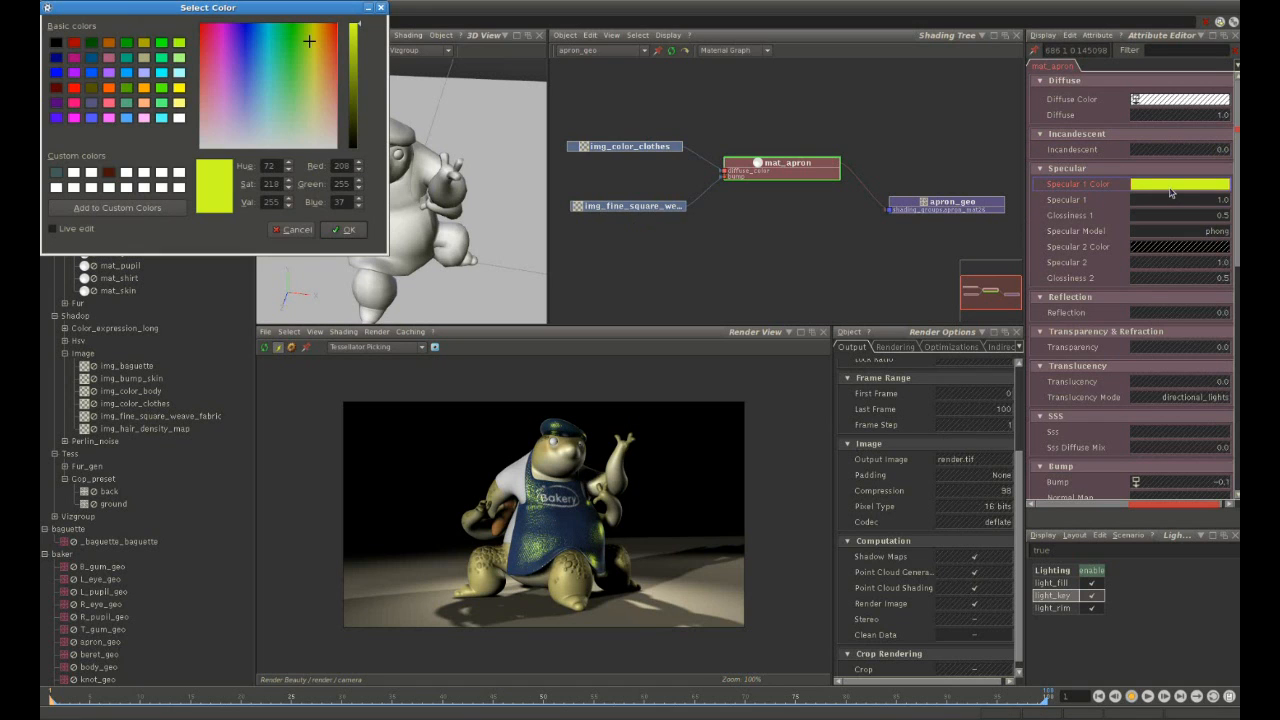
click(82, 233)
drag(316, 82, 252, 53)
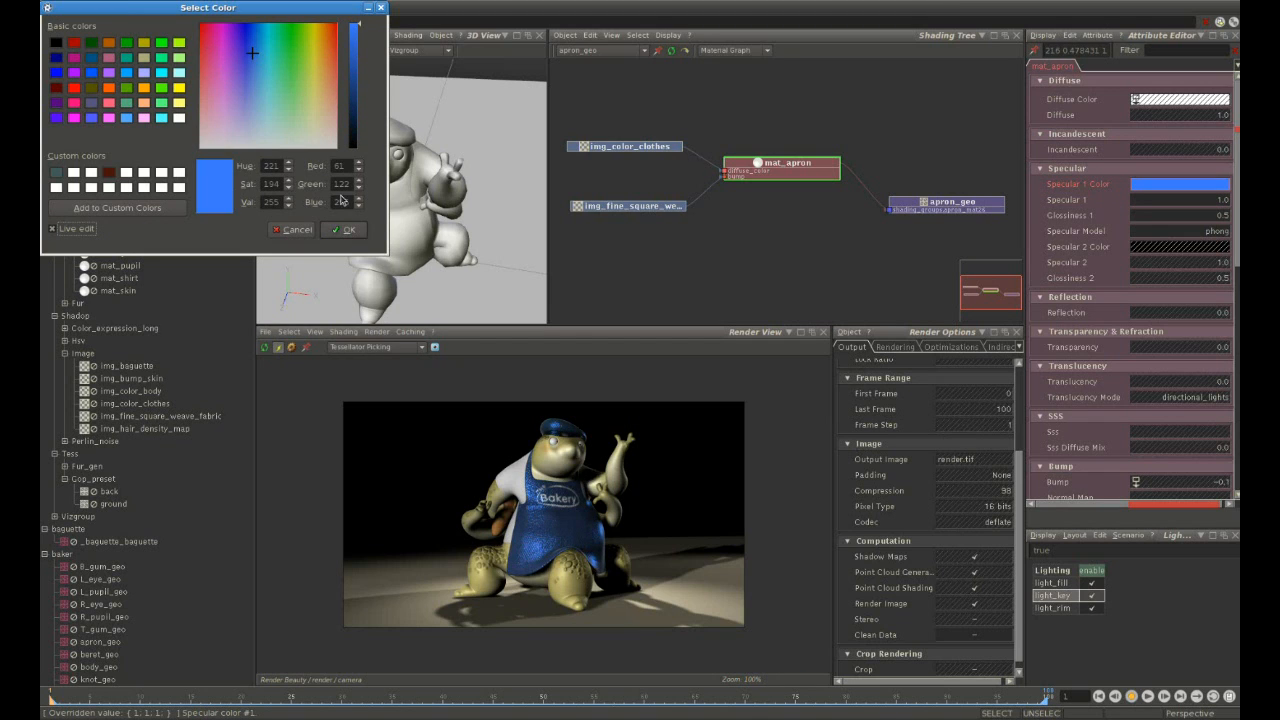
click(346, 231)
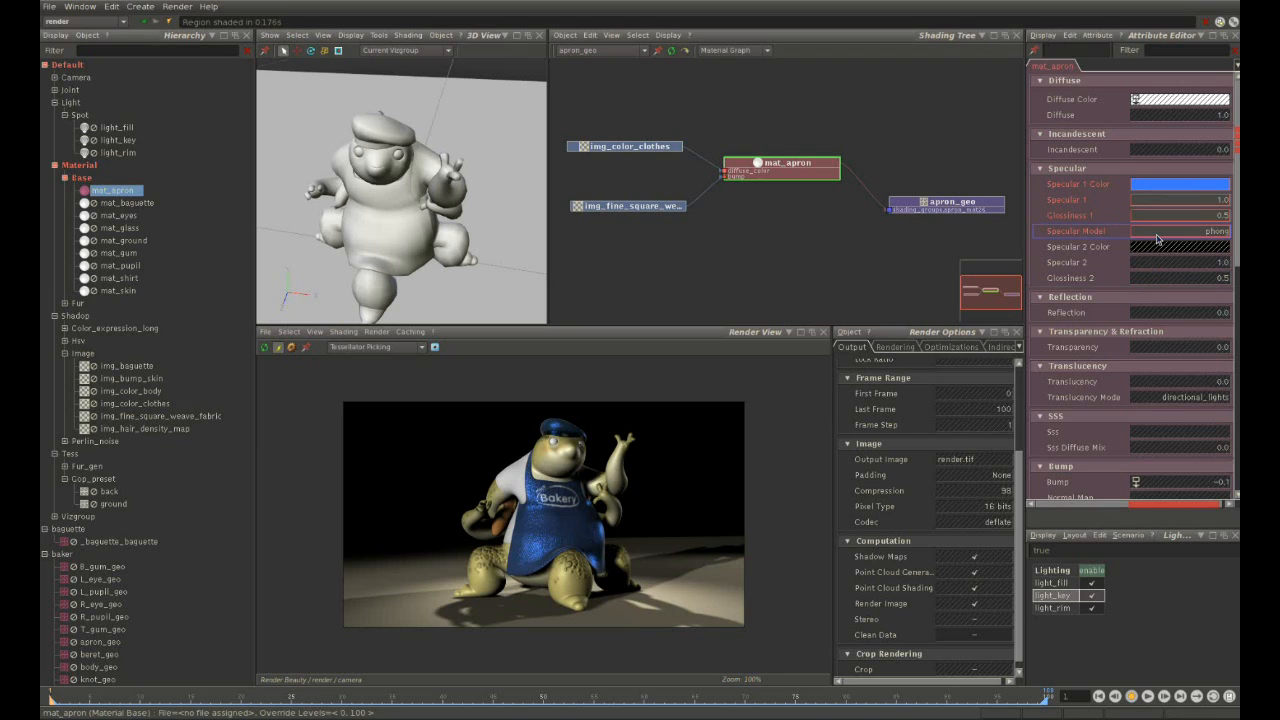
Reset mat_apron's Specular 1 Color, Specular 1, Glossiness 1 and Specular Model to their default values.
key(Delete)
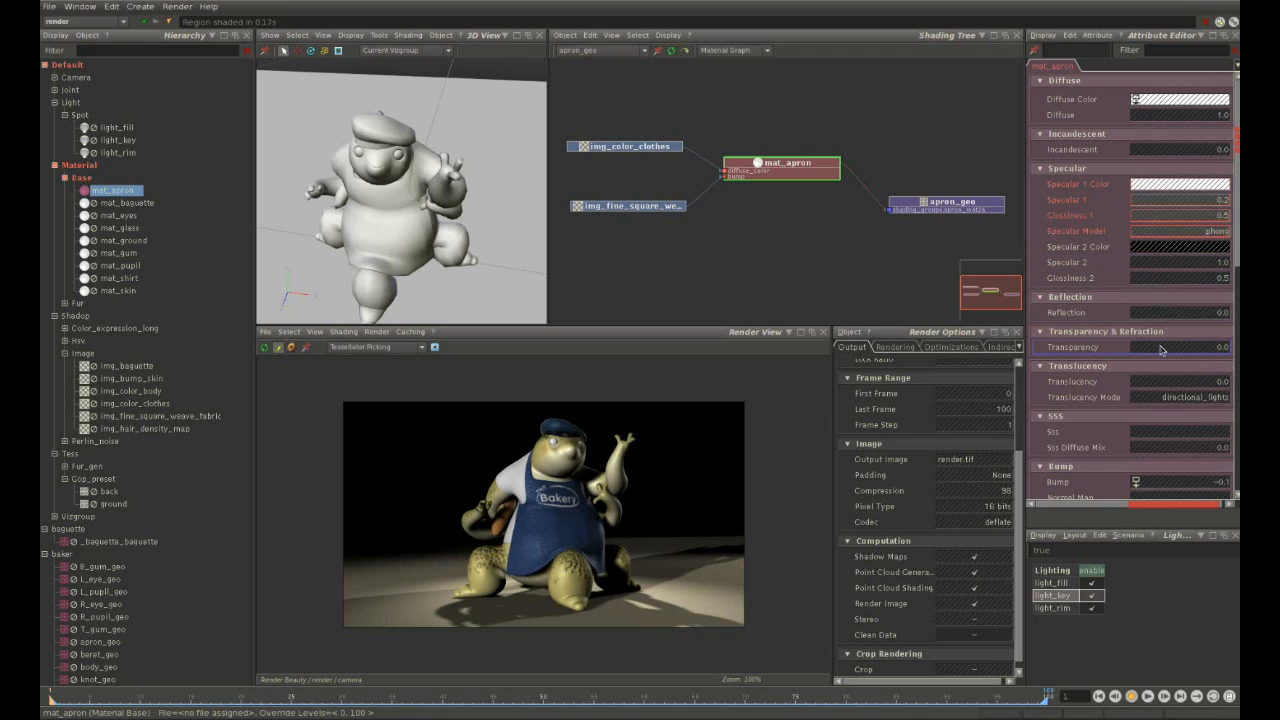
Open the texture connected to mat_apron's Bump attribute and examine it in the shading tree.
click(1140, 484)
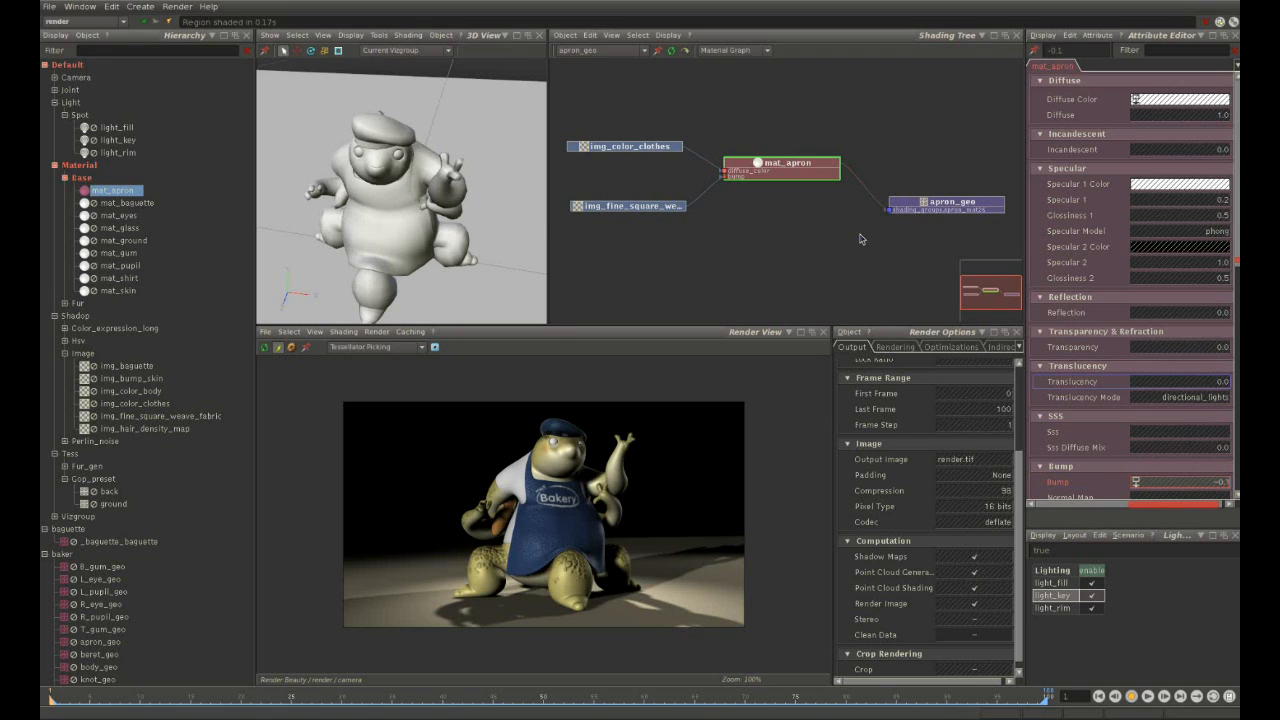
scroll(810, 222, up, 3)
middle_drag(723, 257, 794, 242)
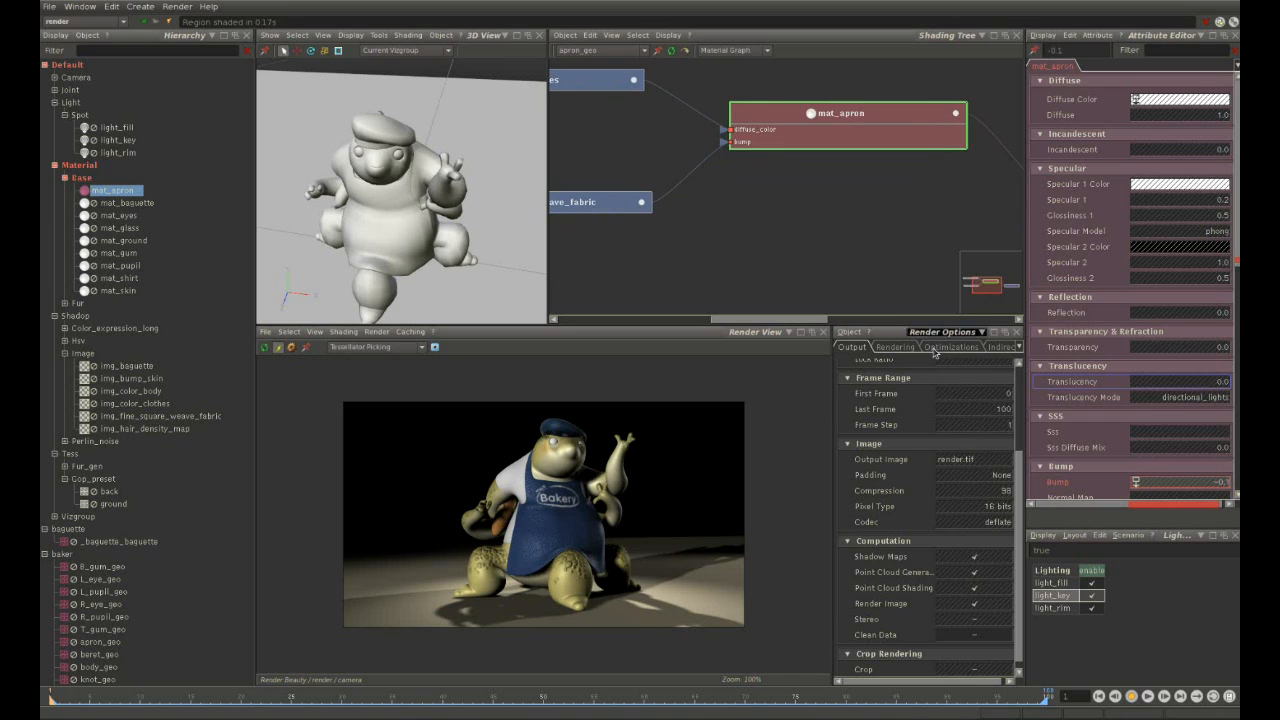
double_click(1163, 487)
middle_drag(714, 226, 854, 227)
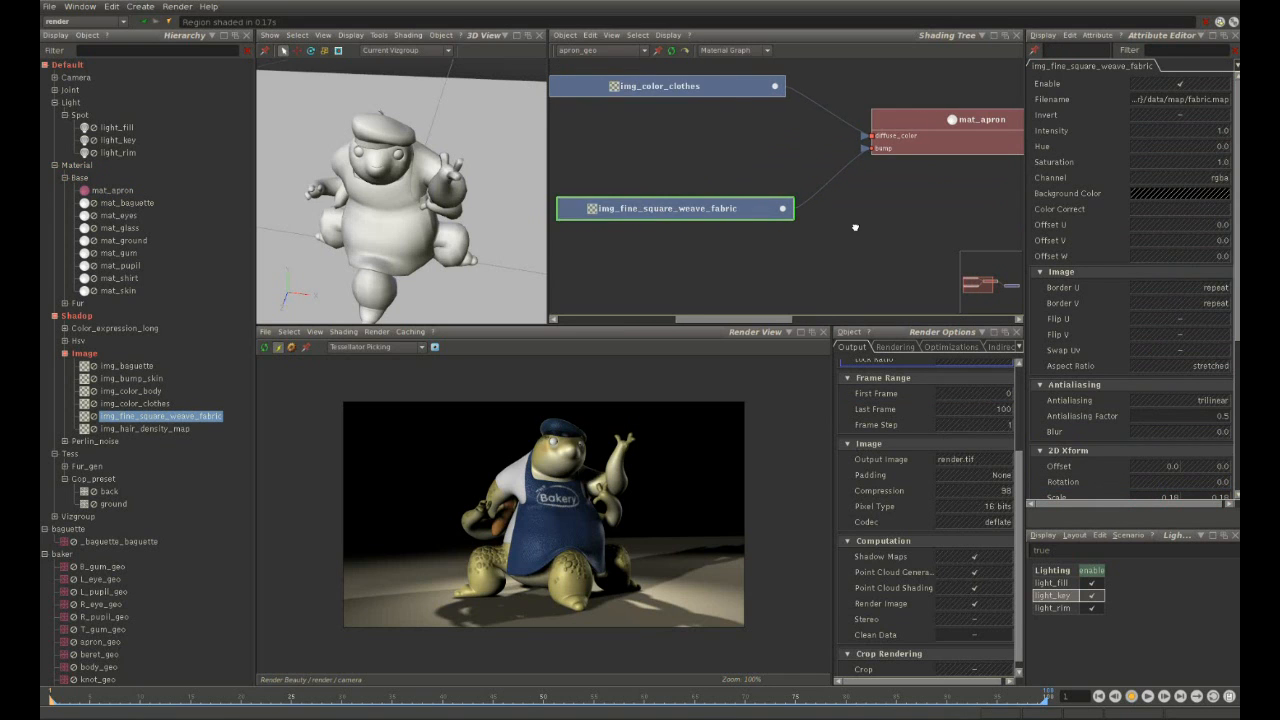
scroll(785, 251, down, 2)
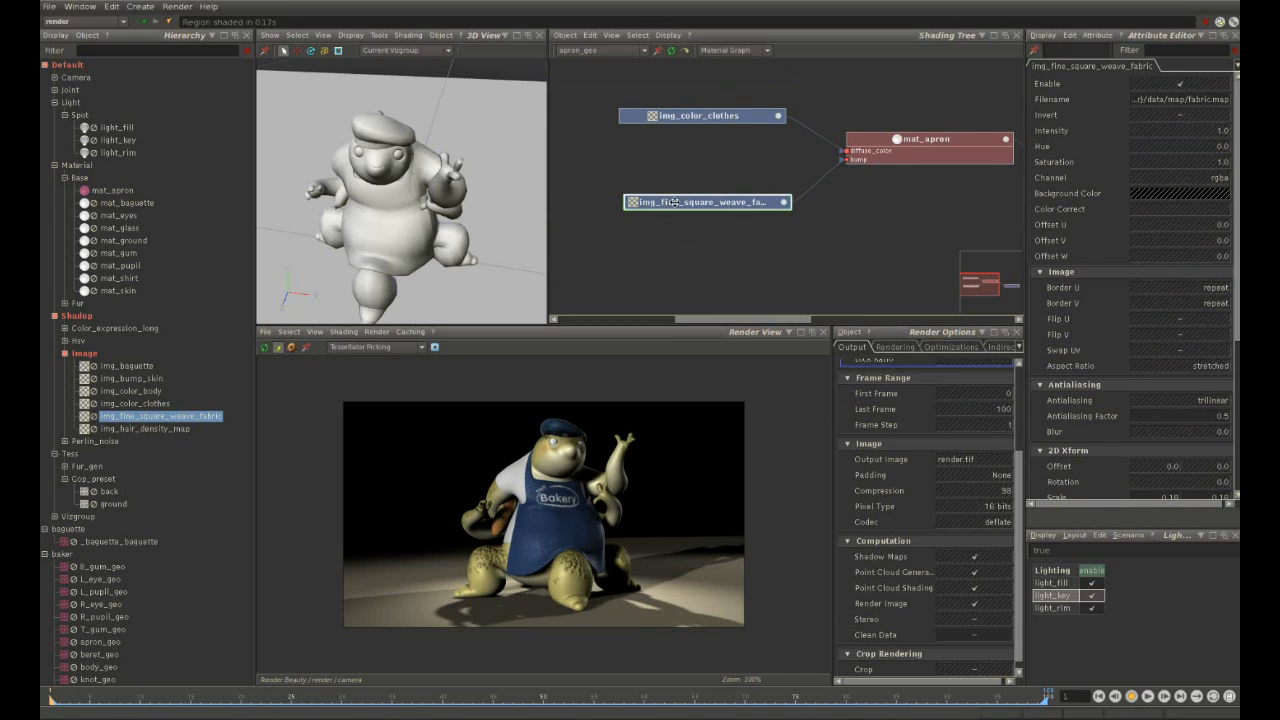
Go back and forward through the selection history, and reselect mat_apron from the history list.
click(141, 24)
click(141, 24)
click(141, 24)
click(141, 24)
click(141, 24)
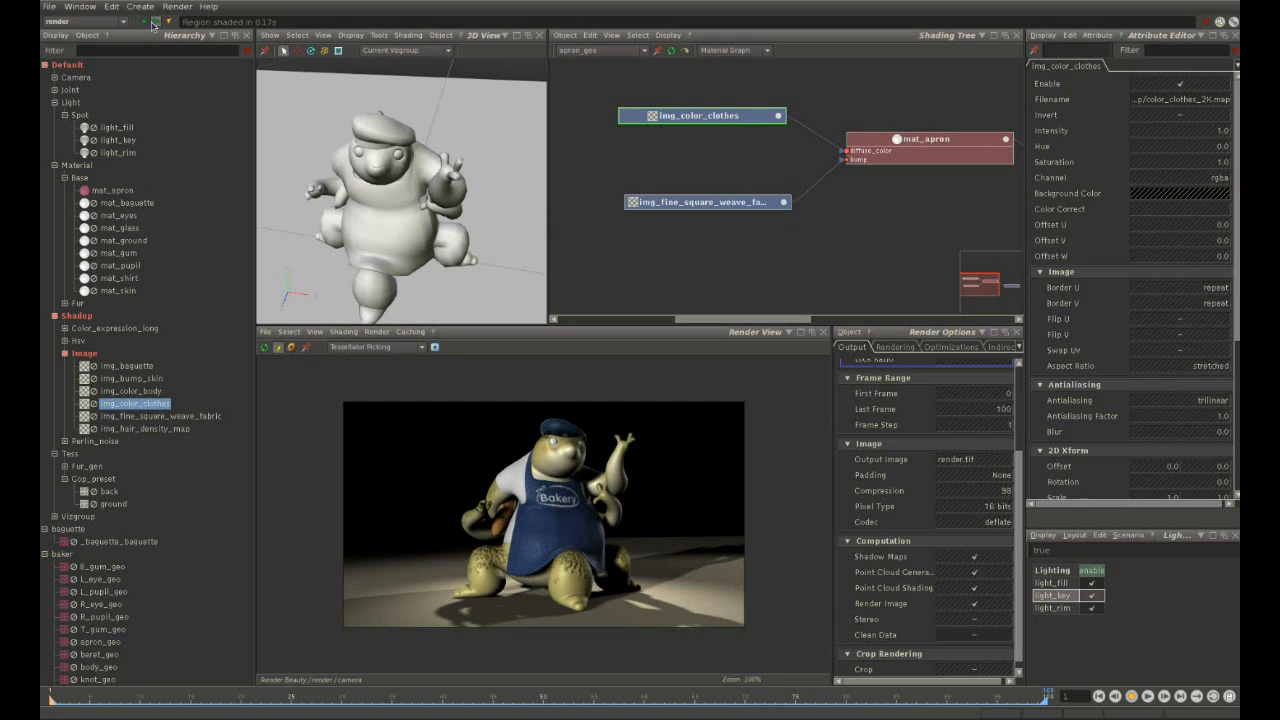
click(155, 24)
click(155, 24)
click(157, 23)
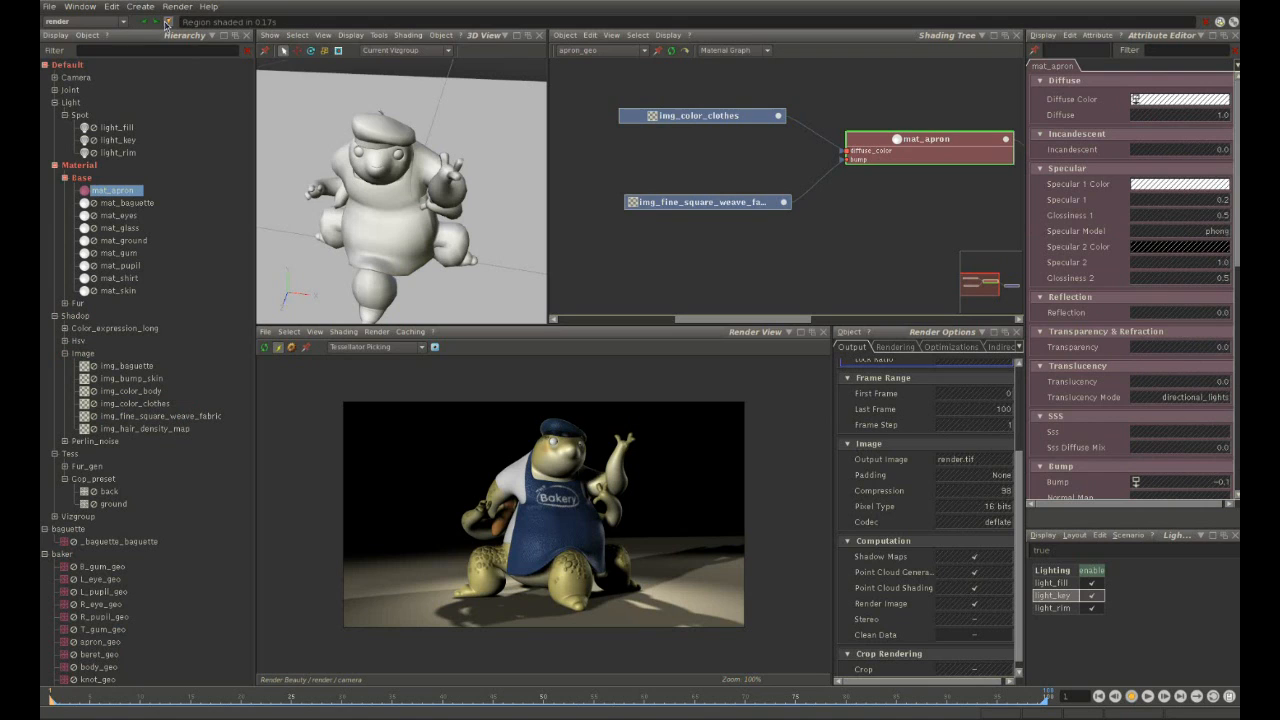
click(166, 23)
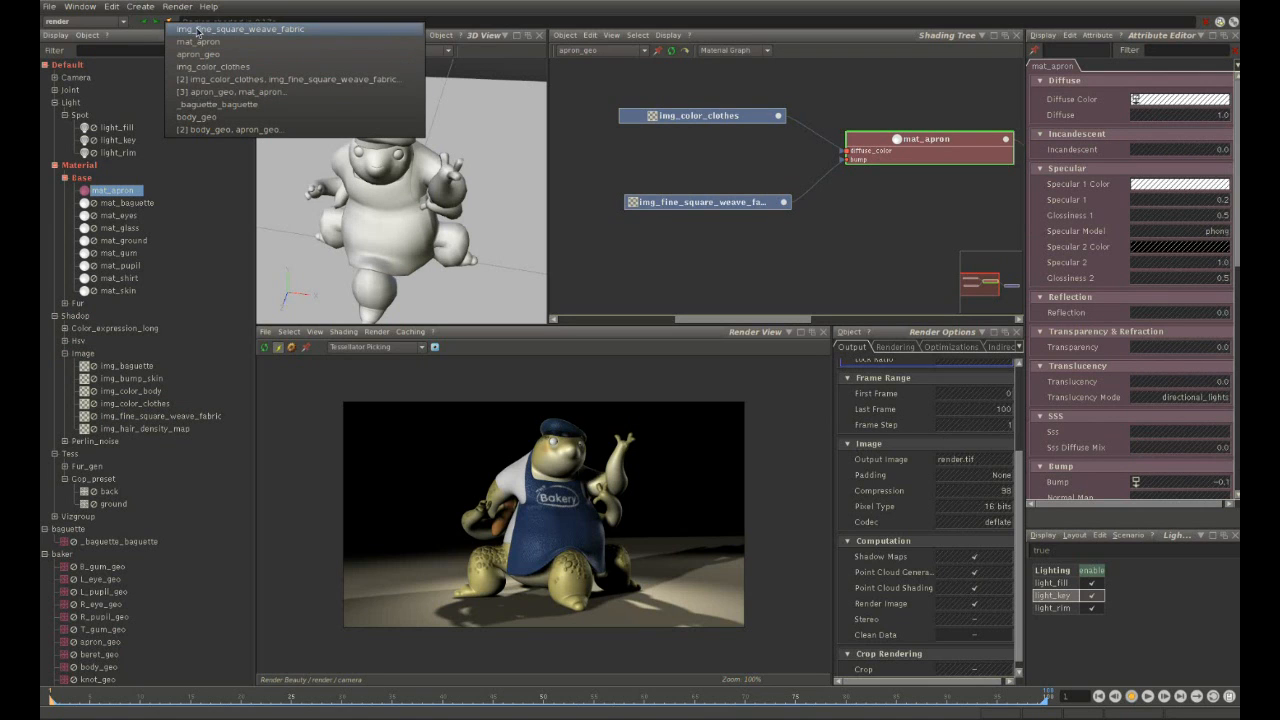
click(200, 43)
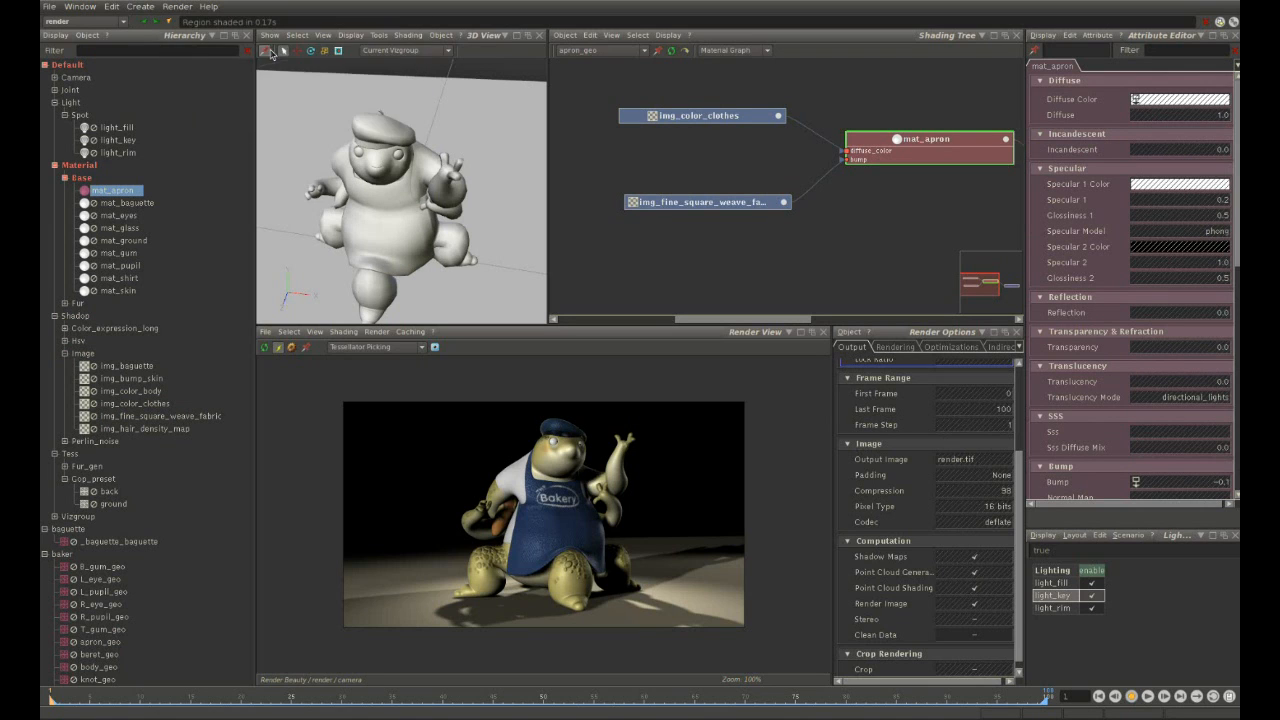
Preview img_color_clothes on its own in the render and raise its Hue to 2.2.
click(690, 115)
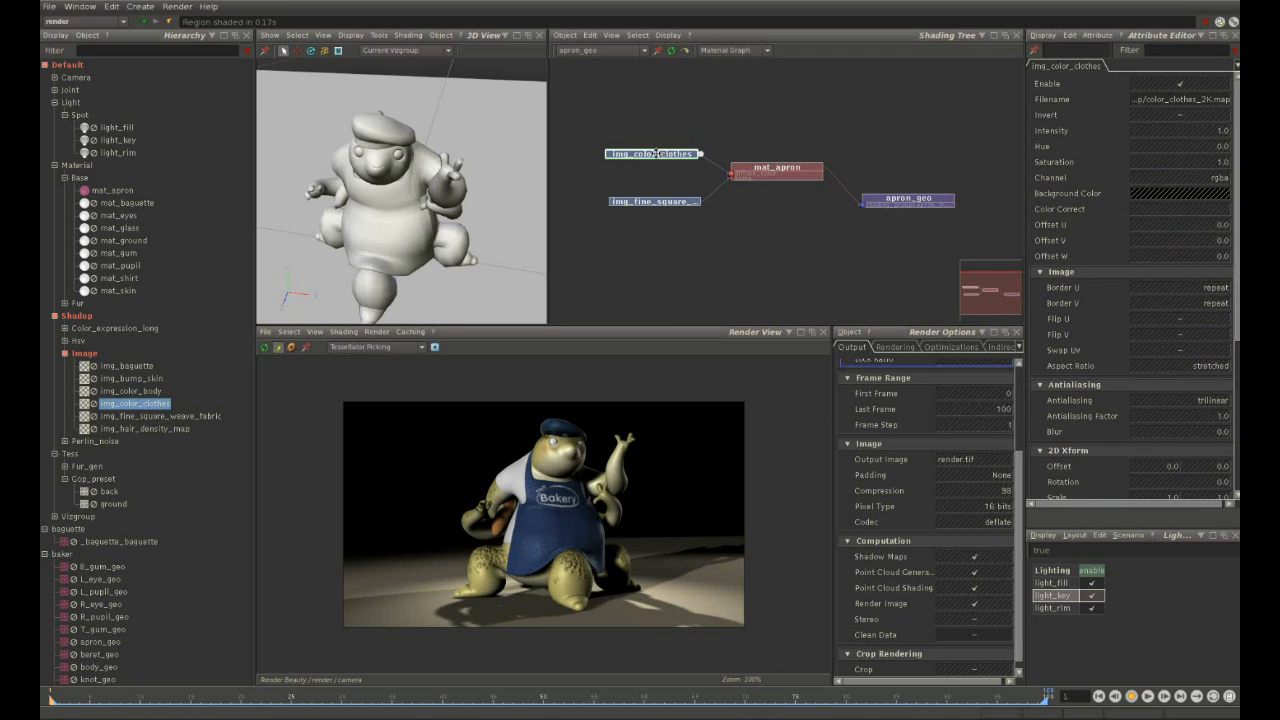
double_click(656, 153)
drag(1140, 152, 1168, 152)
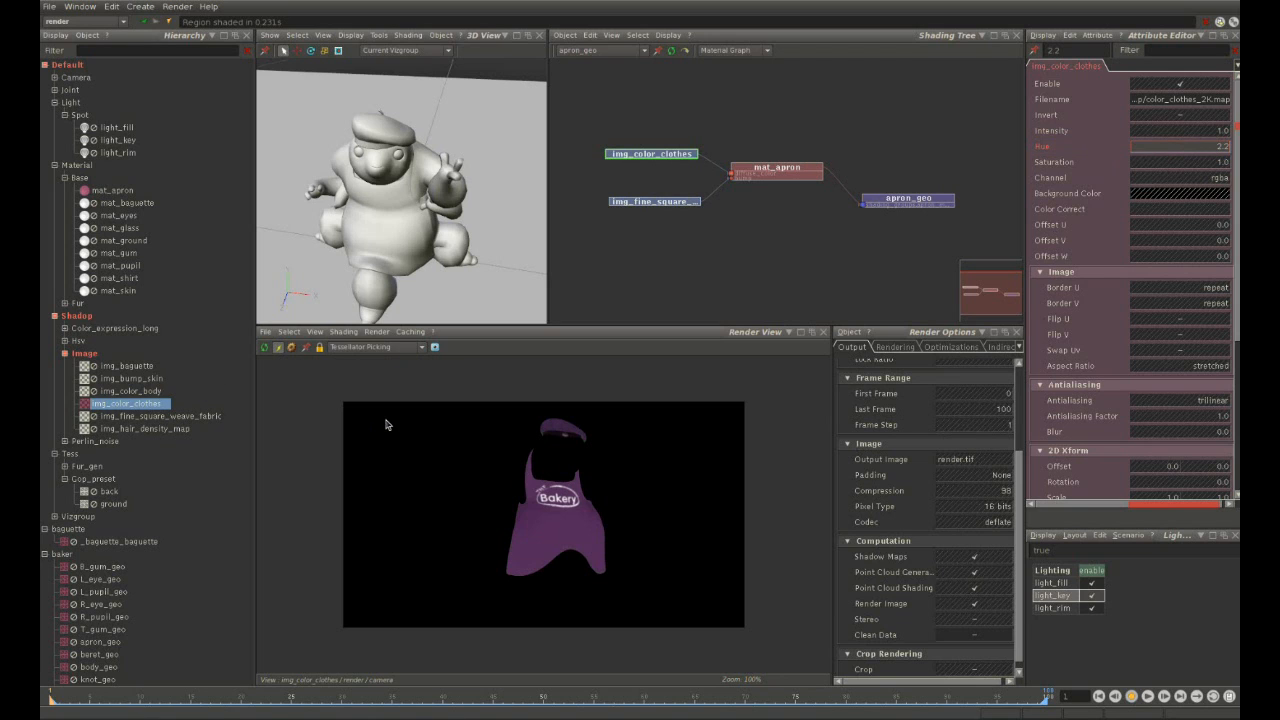
Return to the full beauty render and set img_color_clothes' Hue back to 0.
key(Escape)
drag(1214, 154, 1202, 154)
drag(1215, 154, 1203, 153)
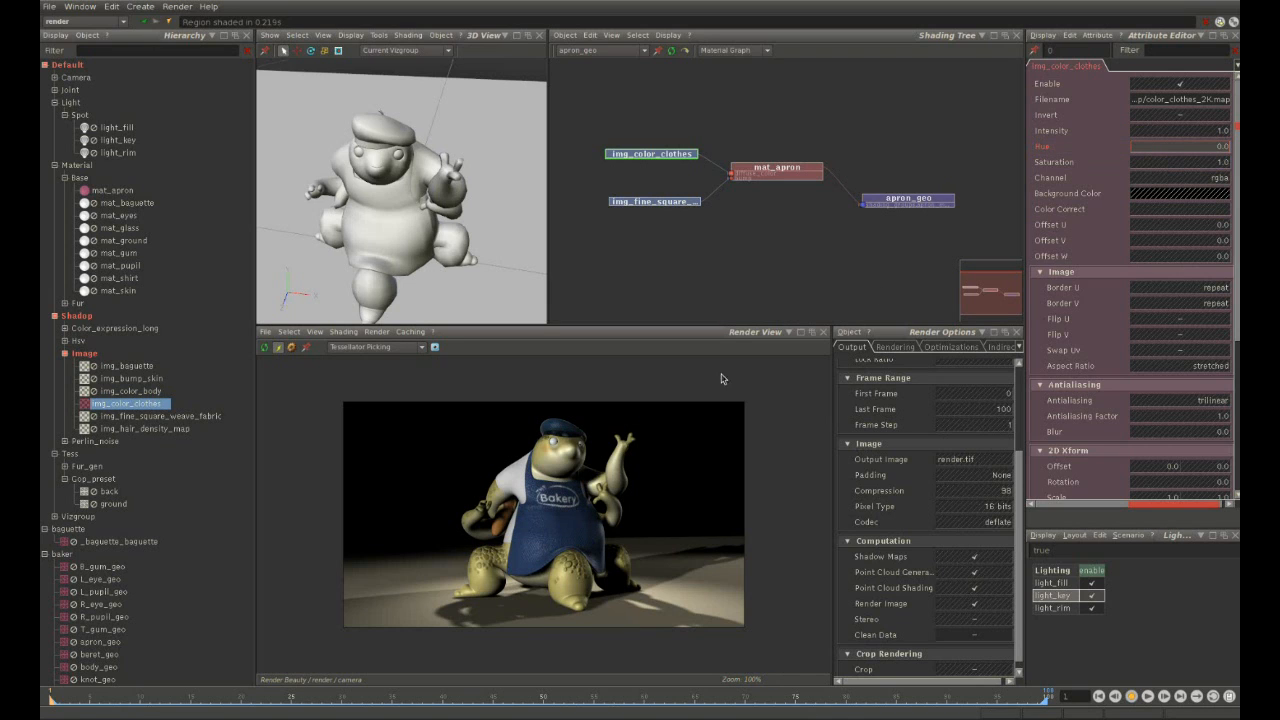
Load the baker body's shading network from the render and preview mat_skin on its own.
click(562, 463)
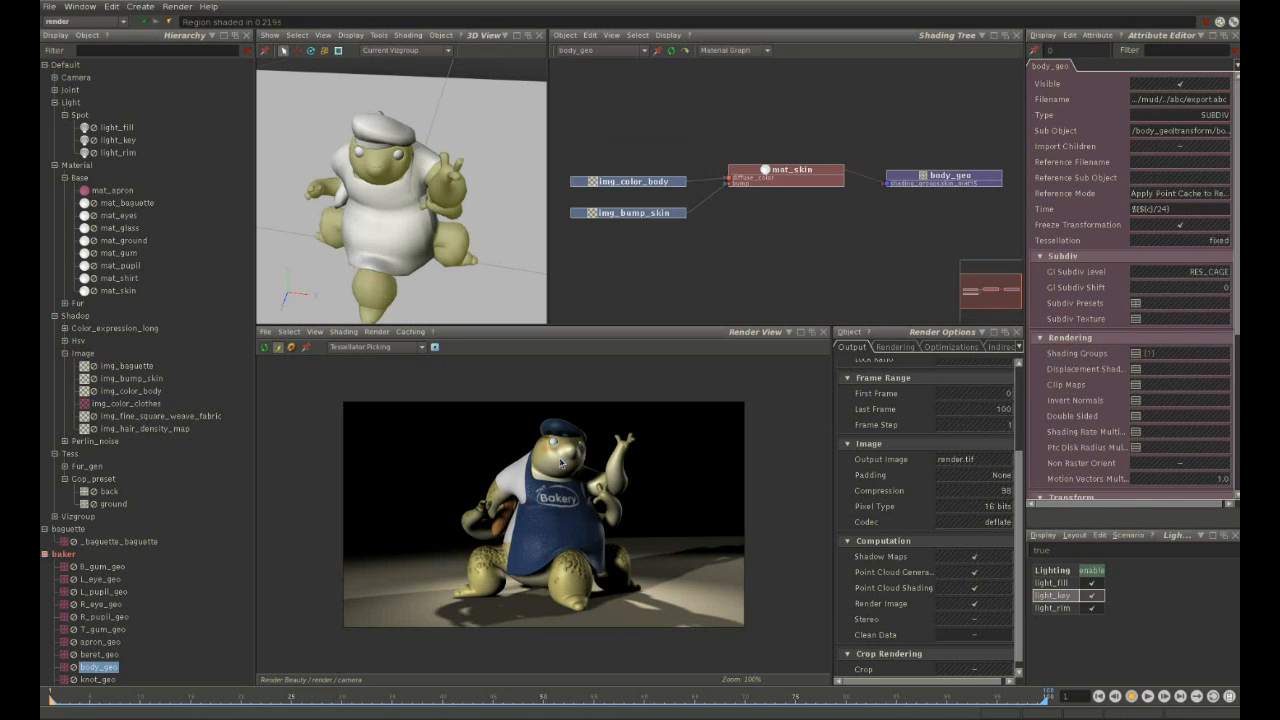
drag(951, 174, 962, 202)
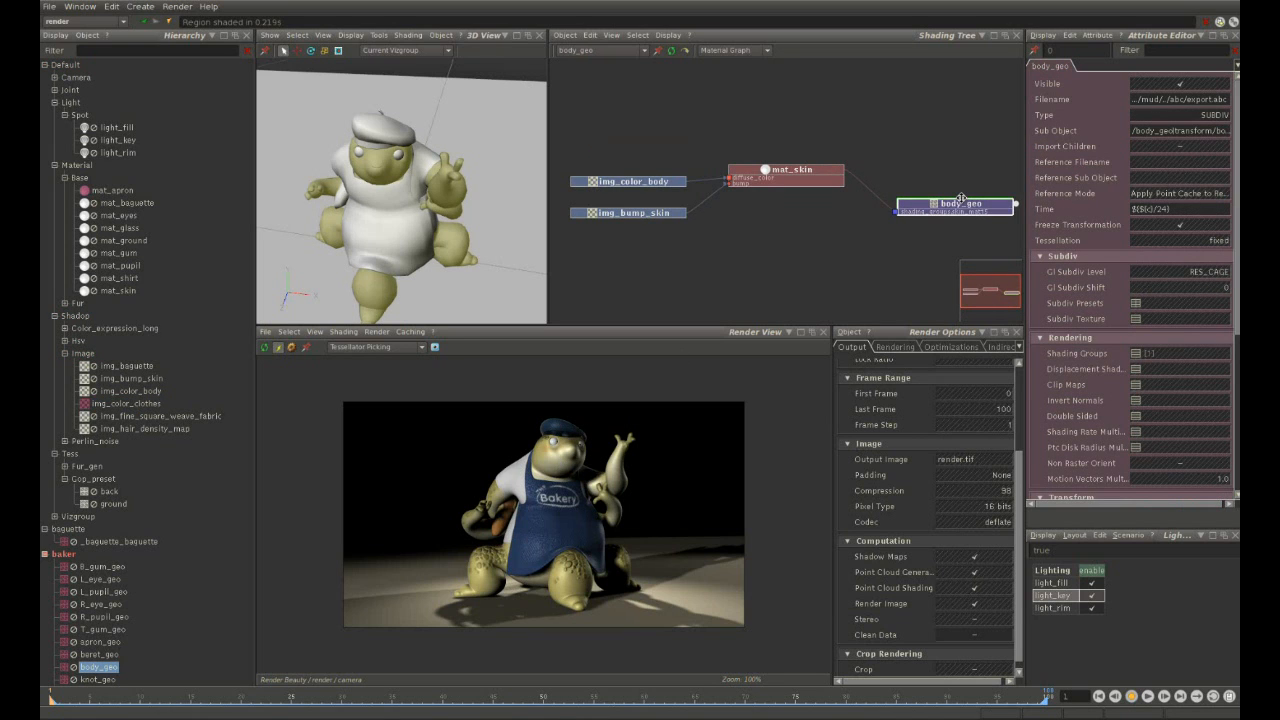
click(781, 179)
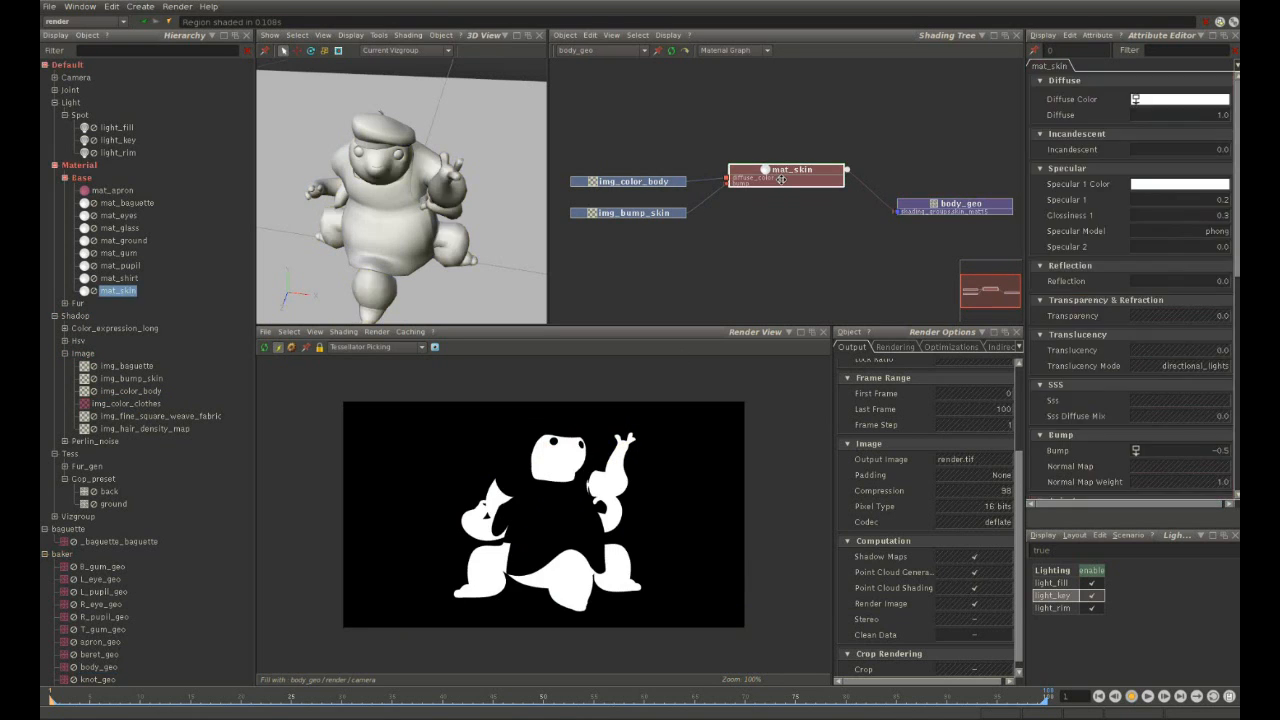
Preview img_color_body and img_bump_skin individually, and examine the skin bump up close in the beauty render.
click(633, 182)
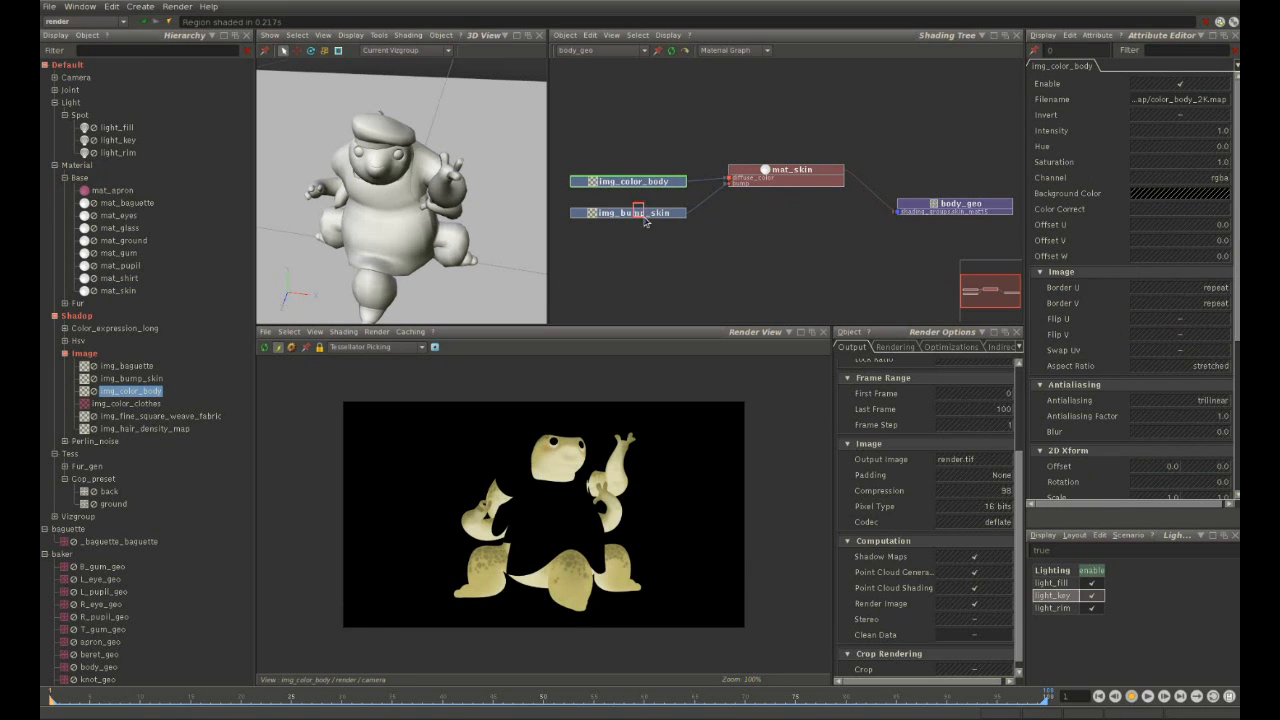
click(640, 213)
scroll(612, 576, up, 1)
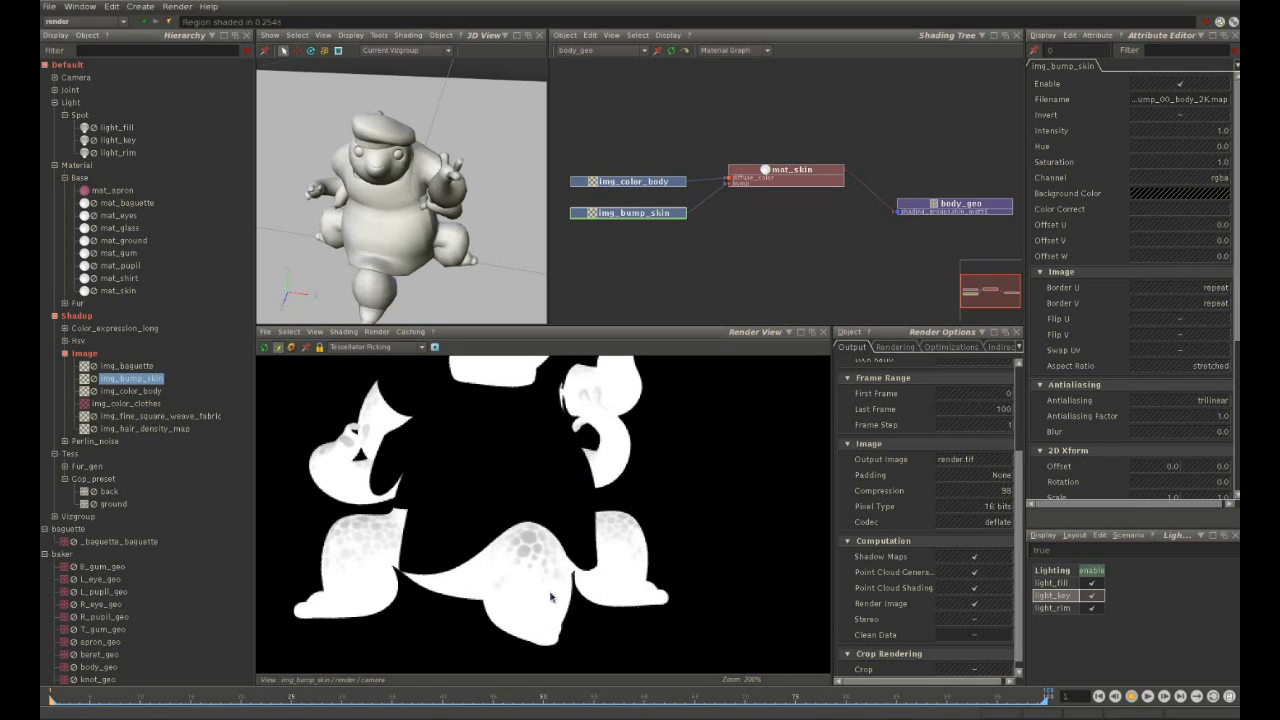
key(Escape)
middle_drag(622, 538, 639, 632)
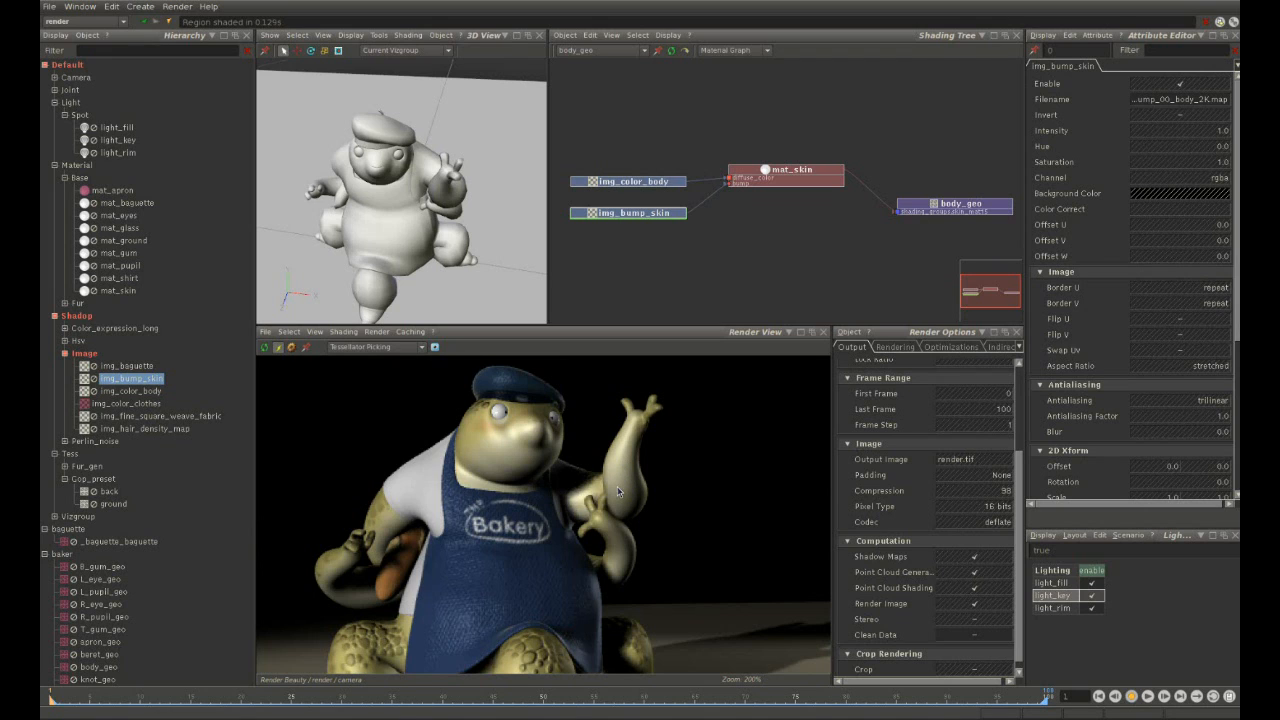
middle_drag(608, 529, 680, 421)
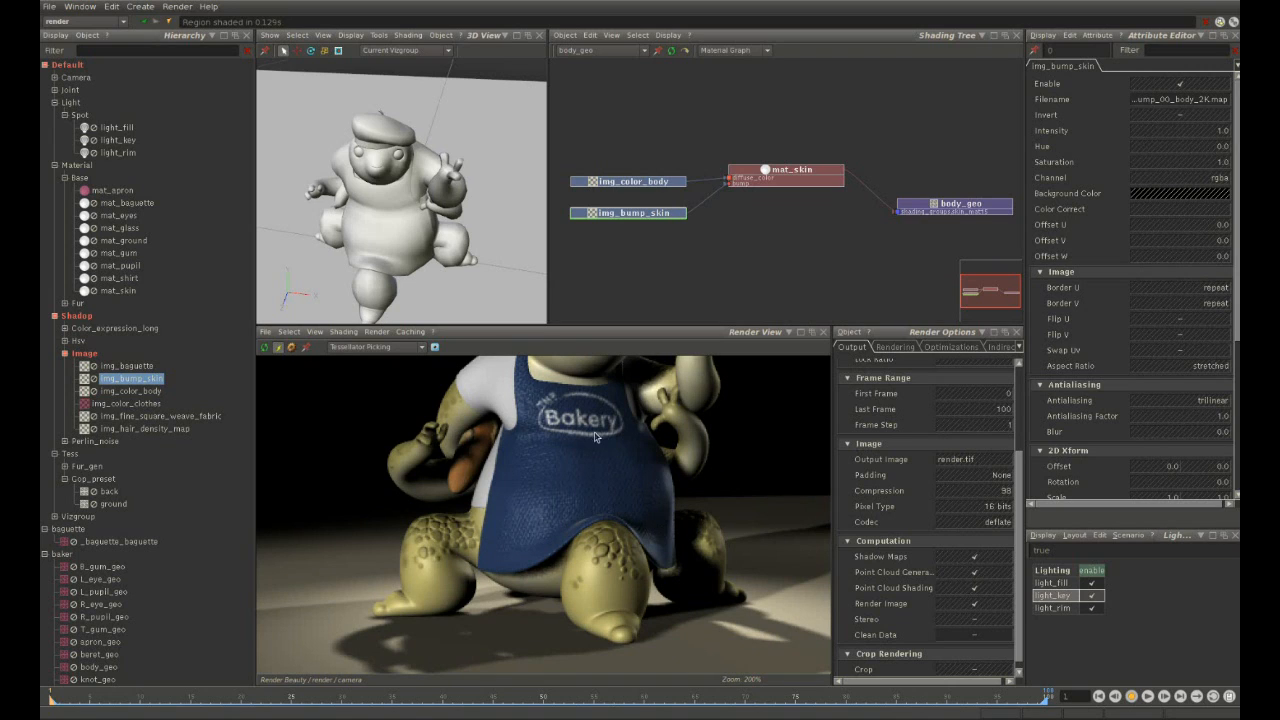
Create a Worley Noise shader with the default name worley_noise_shadop and place its node below img_bump_skin.
click(140, 6)
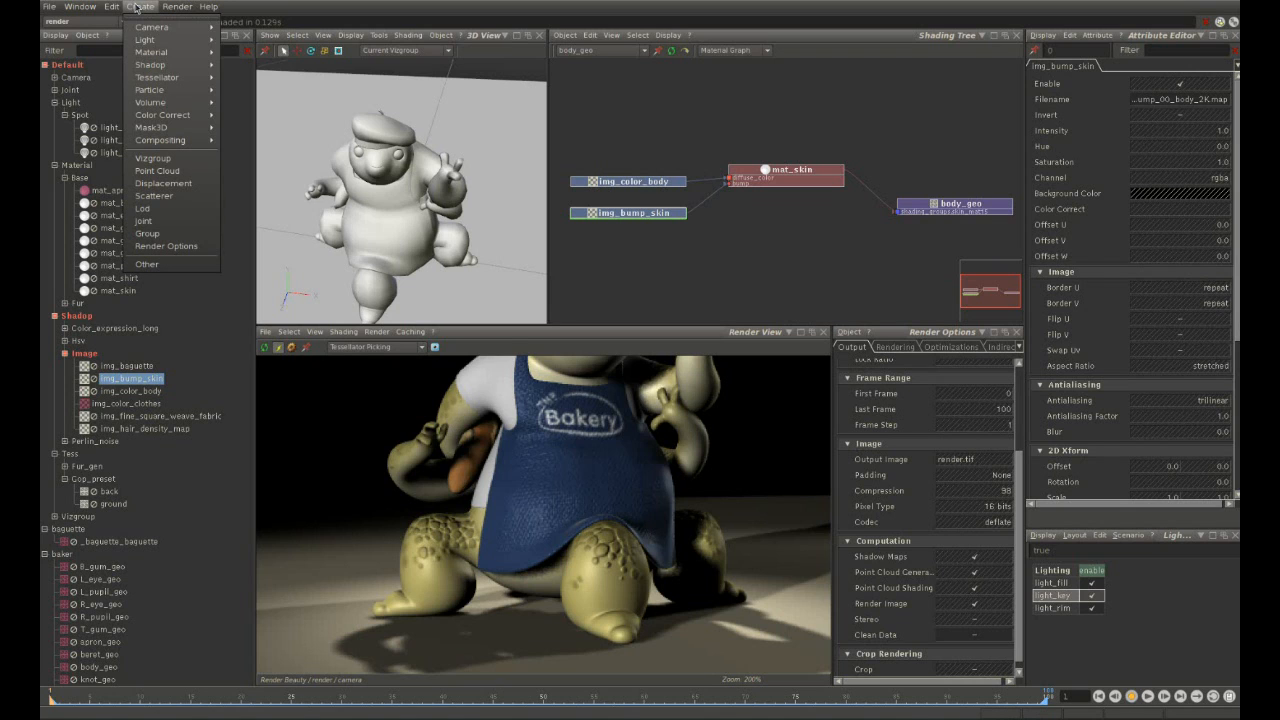
mouse_move(153, 68)
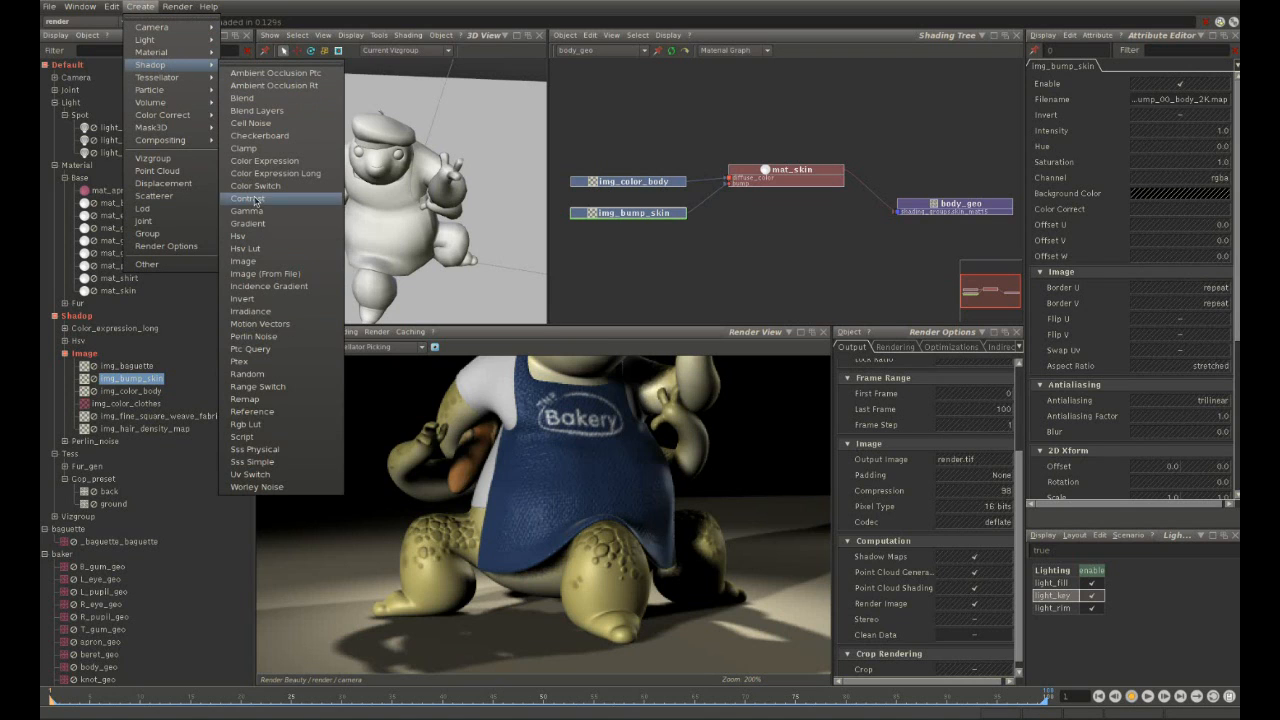
right_click(649, 258)
mouse_move(707, 306)
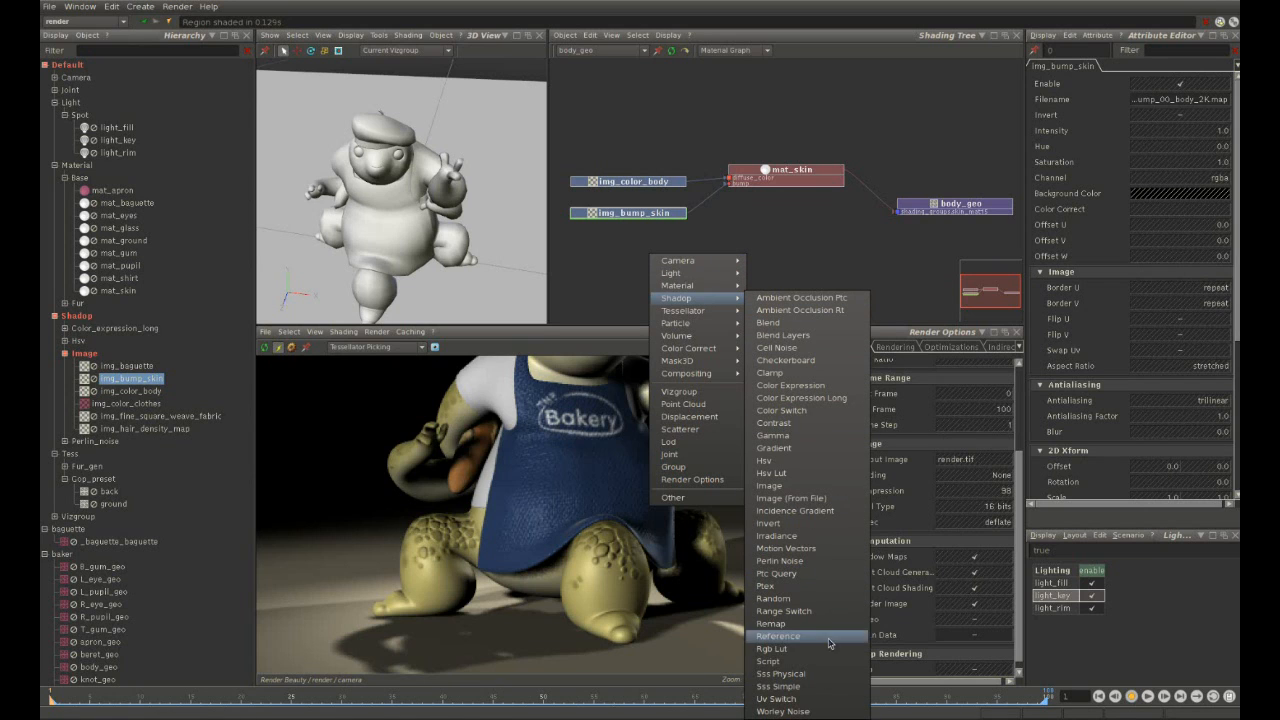
click(821, 711)
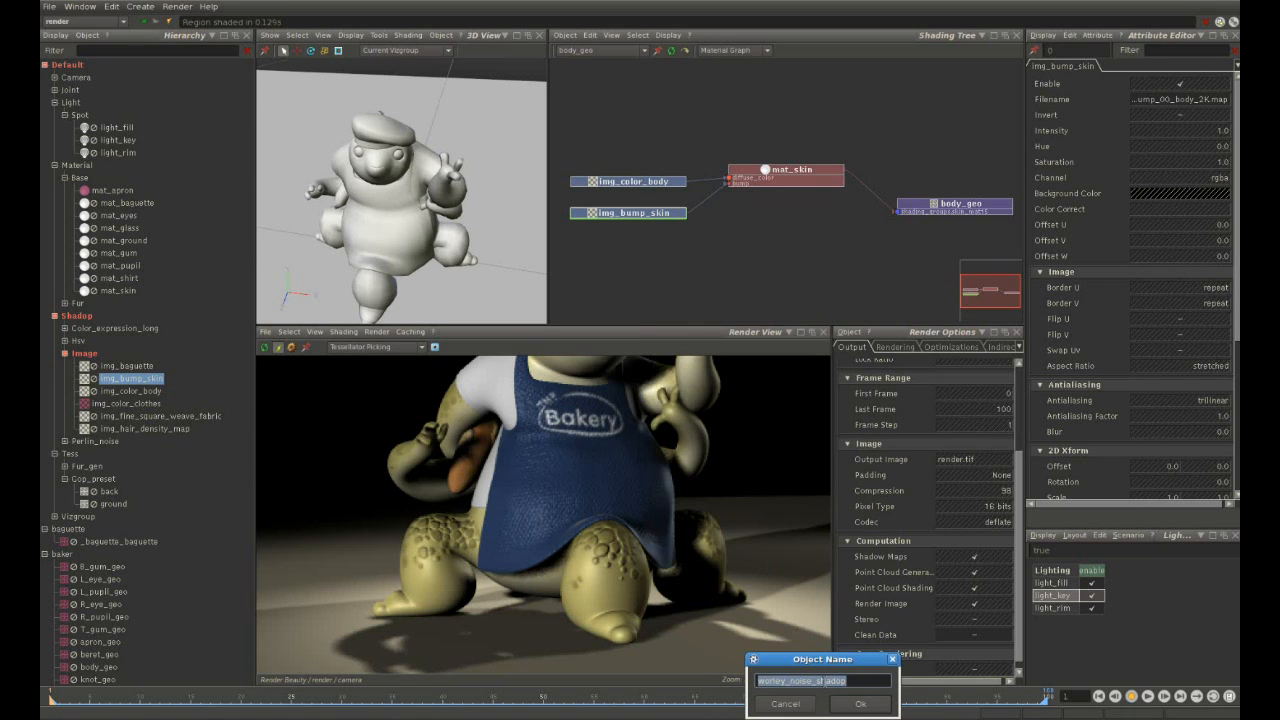
click(855, 705)
drag(648, 253, 688, 267)
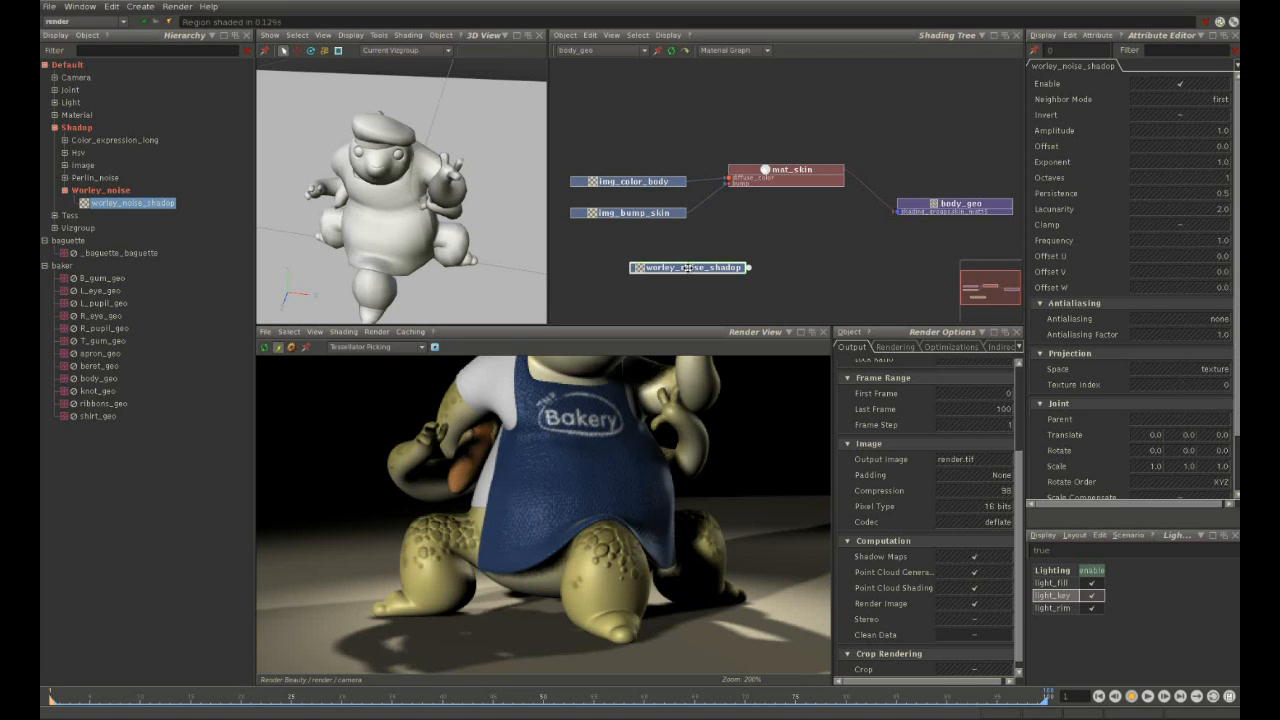
Fill the render with worley_noise_shadop as a preview and set its Frequency to 70.
middle_drag(688, 267, 681, 437)
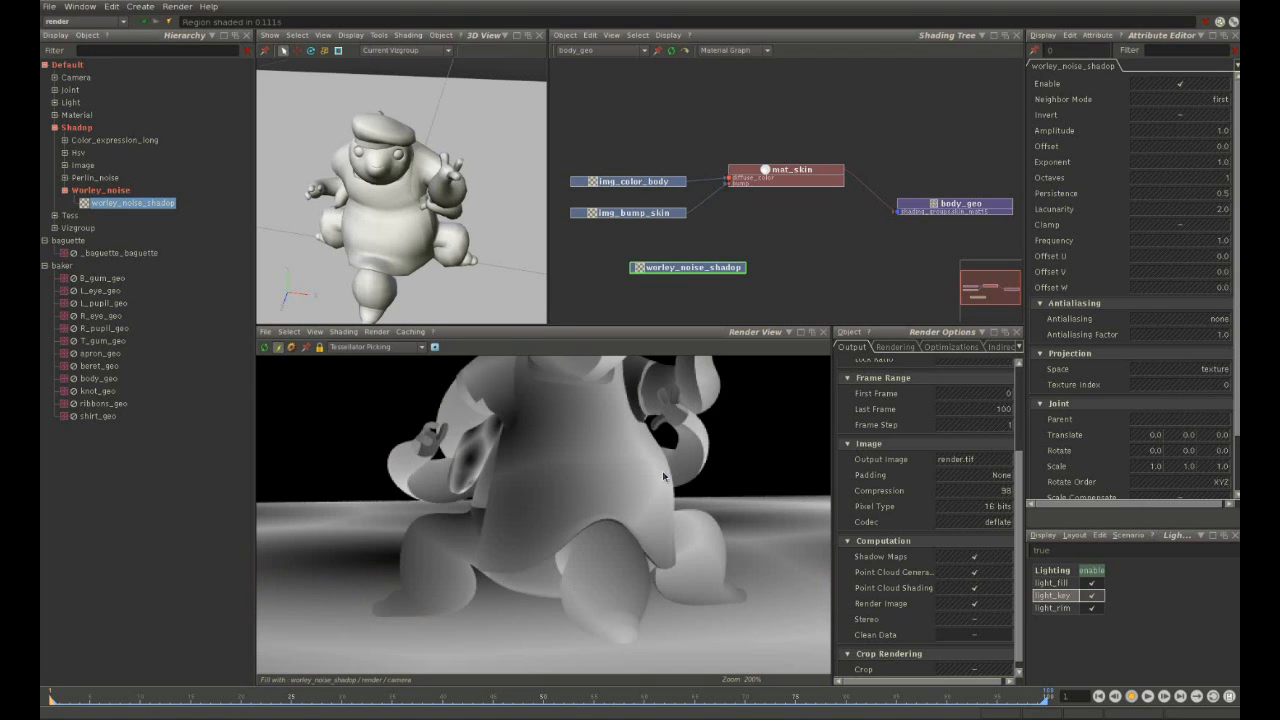
scroll(663, 476, down, 1)
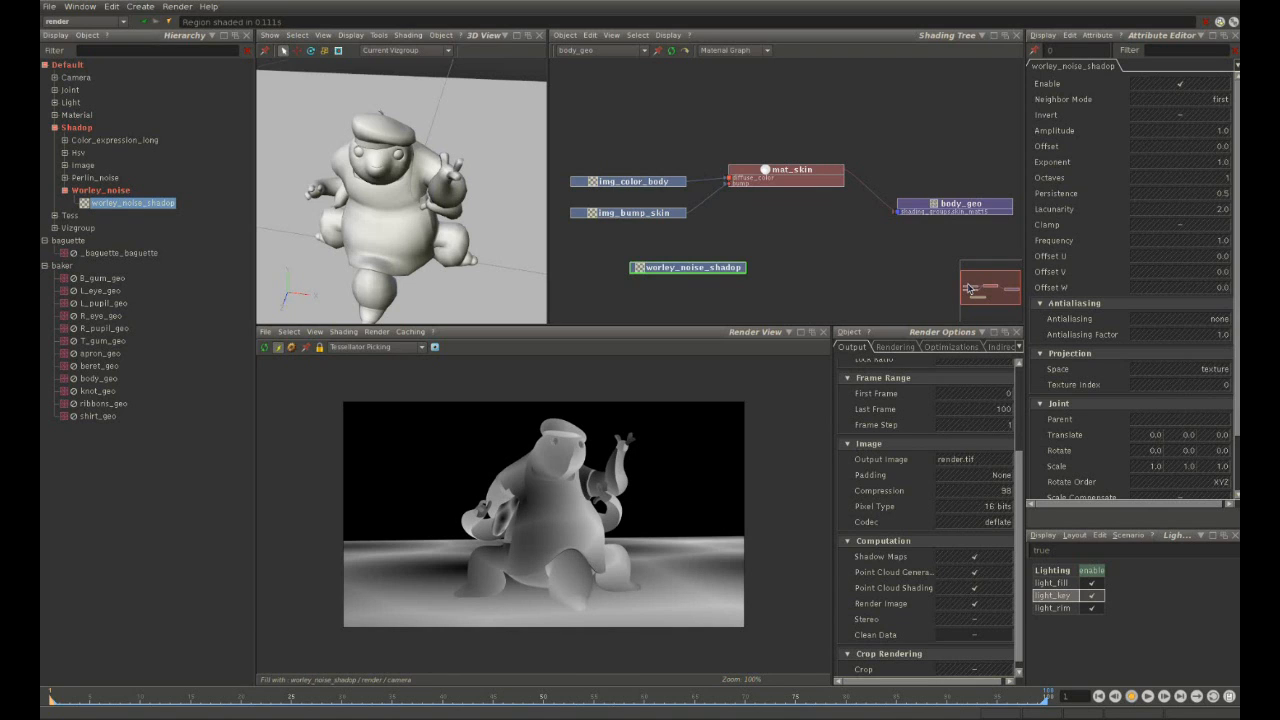
click(1170, 244)
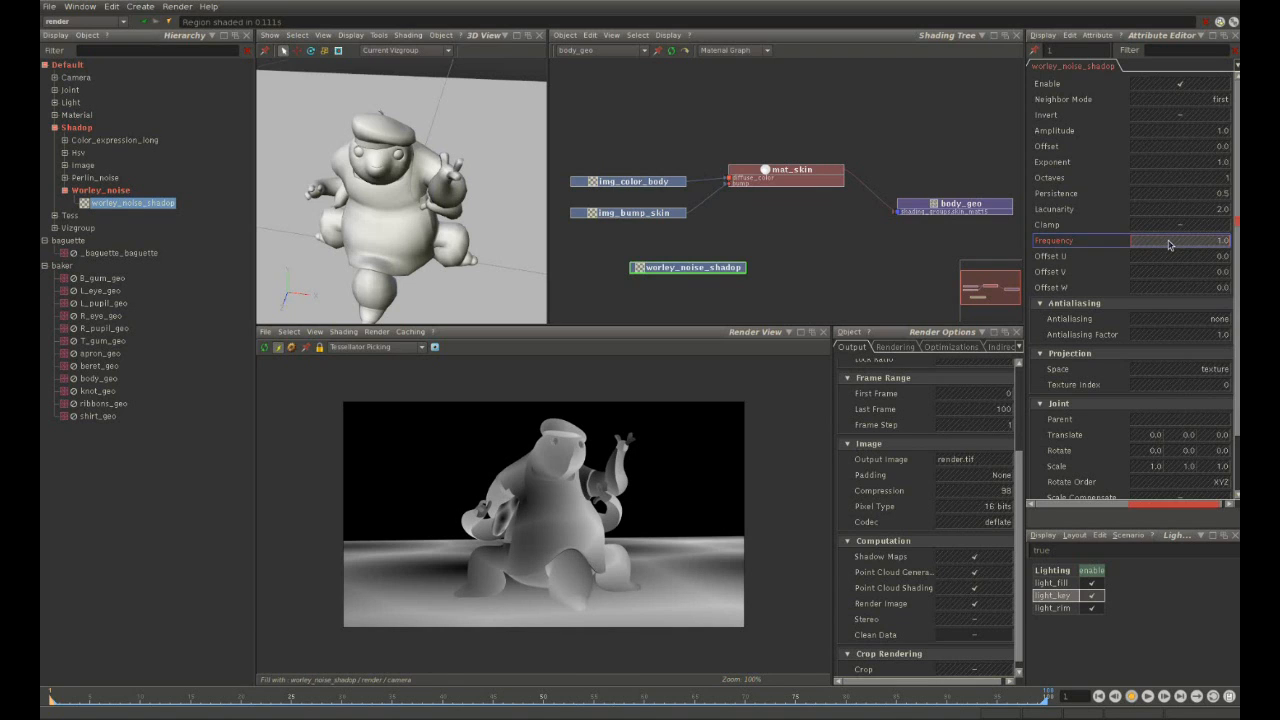
mouse_move(1163, 246)
mouse_down()
mouse_move(1228, 248)
mouse_move(1171, 246)
mouse_move(1203, 260)
mouse_up()
text(7)
key(Return)
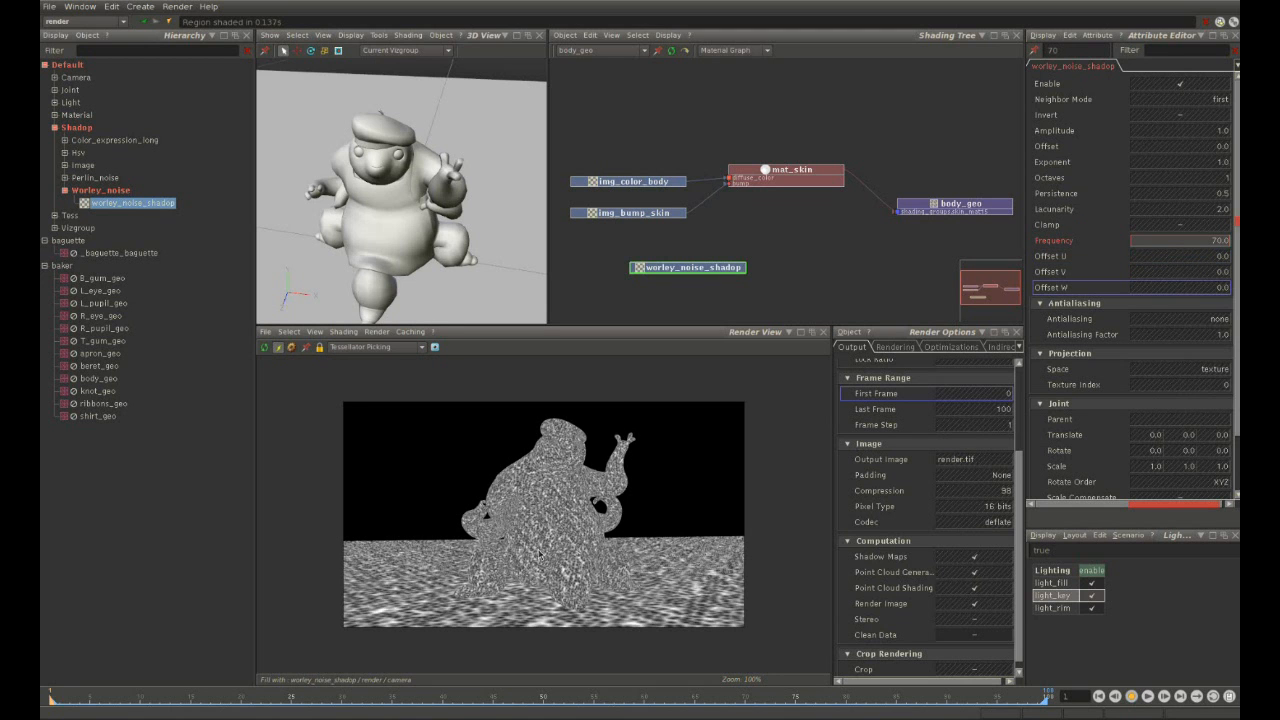
Examine the Worley noise pattern up close and restore the full beauty render.
scroll(716, 604, up, 4)
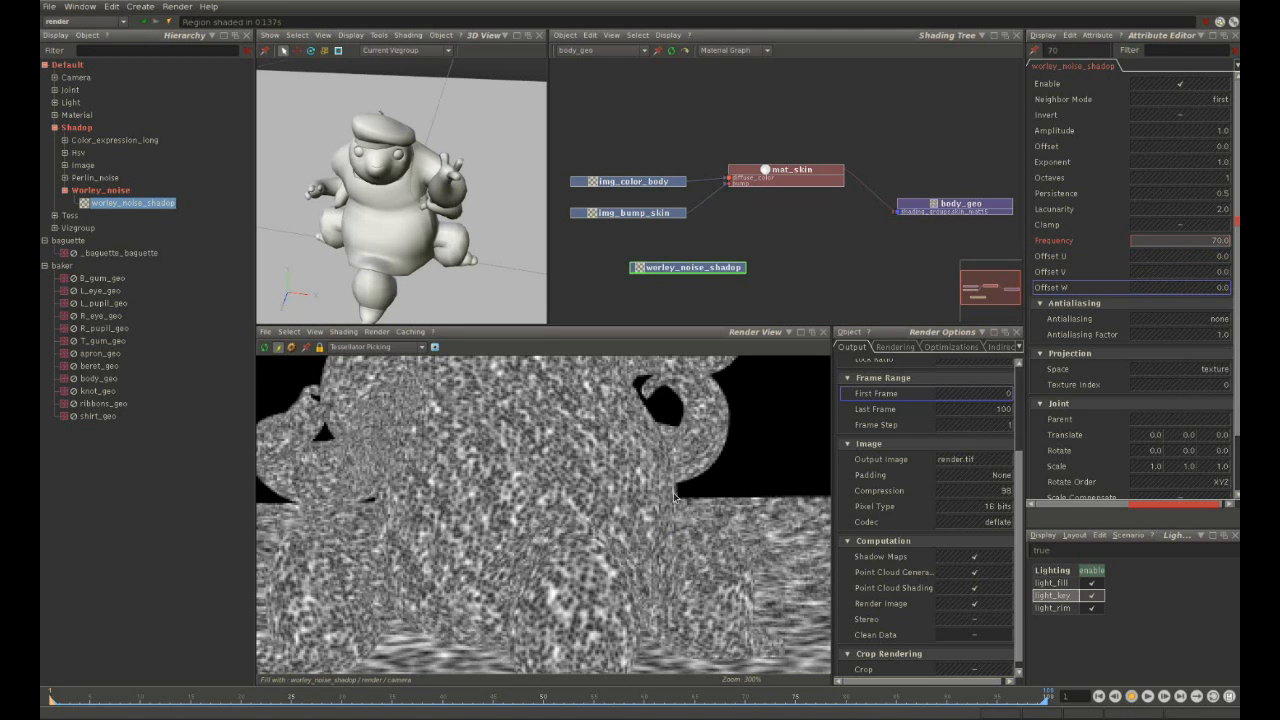
key(Escape)
key(f)
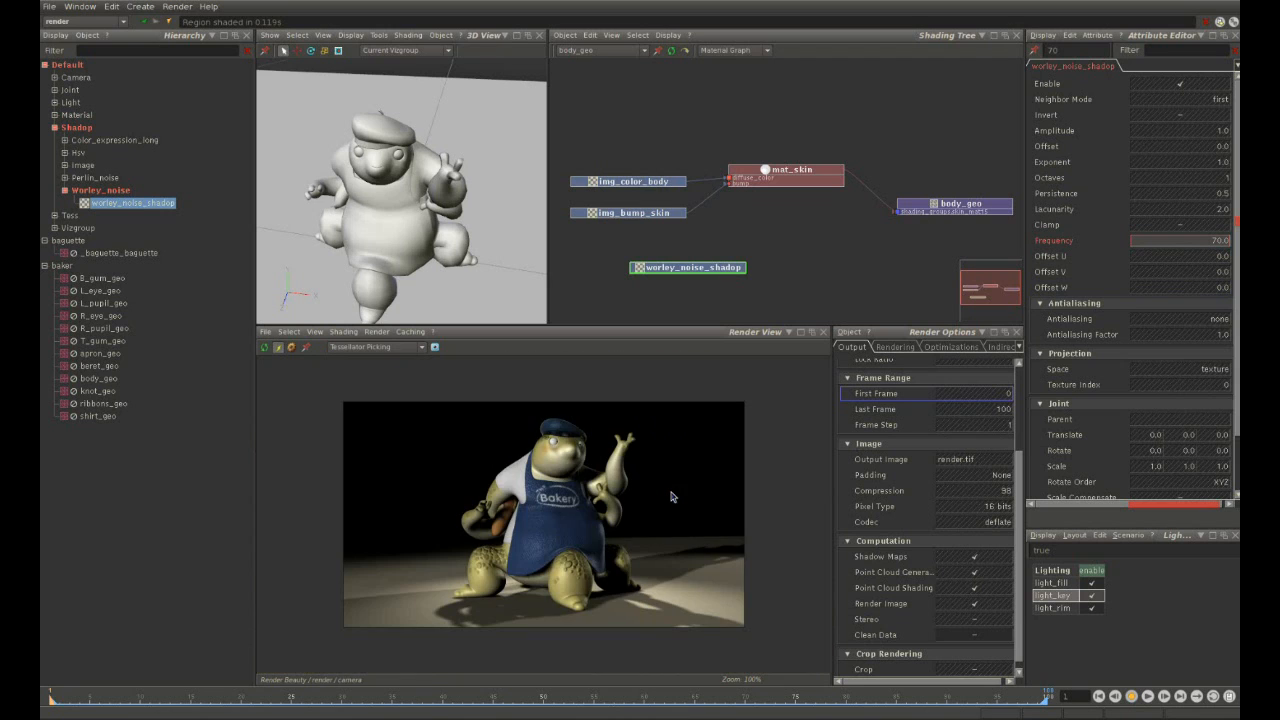
Create a Blend shader with the default name blend_shadop and place its node below mat_skin.
right_click(764, 244)
mouse_move(814, 280)
click(900, 288)
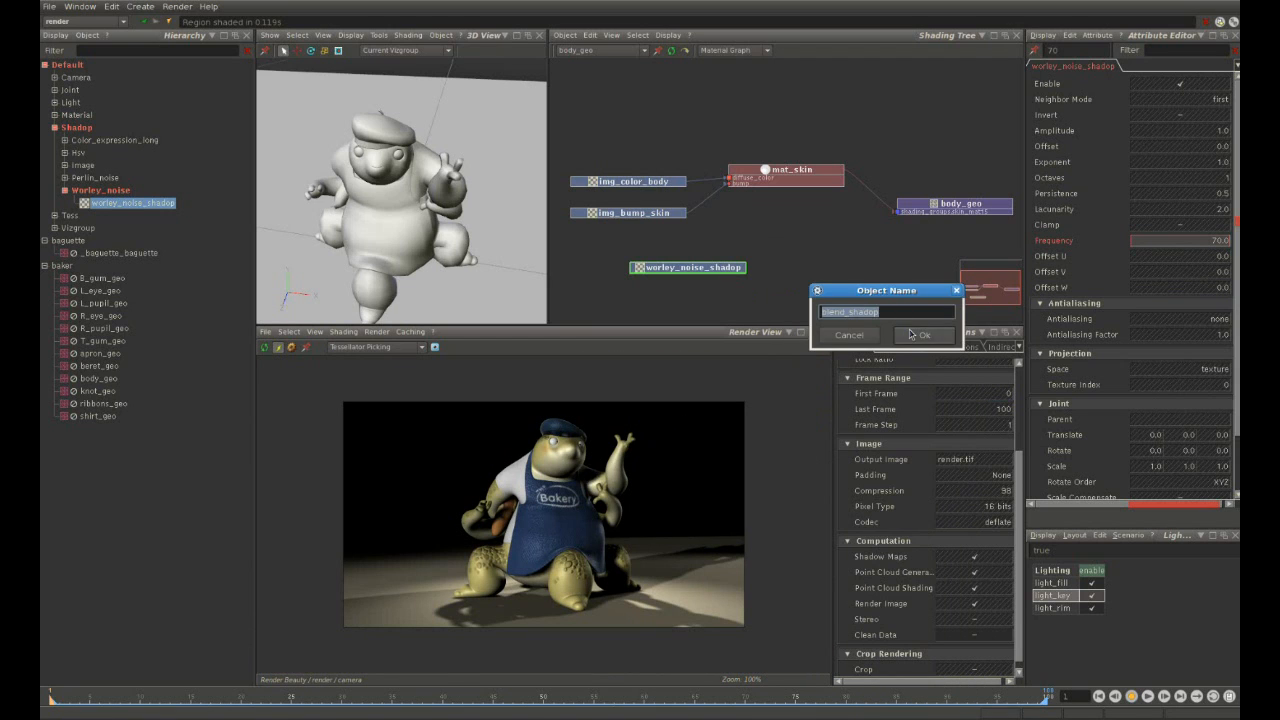
click(912, 334)
drag(715, 238, 807, 246)
Connect img_bump_skin to blend_shadop's Base Color and worley_noise_shadop to its Color 1.
click(742, 244)
click(761, 270)
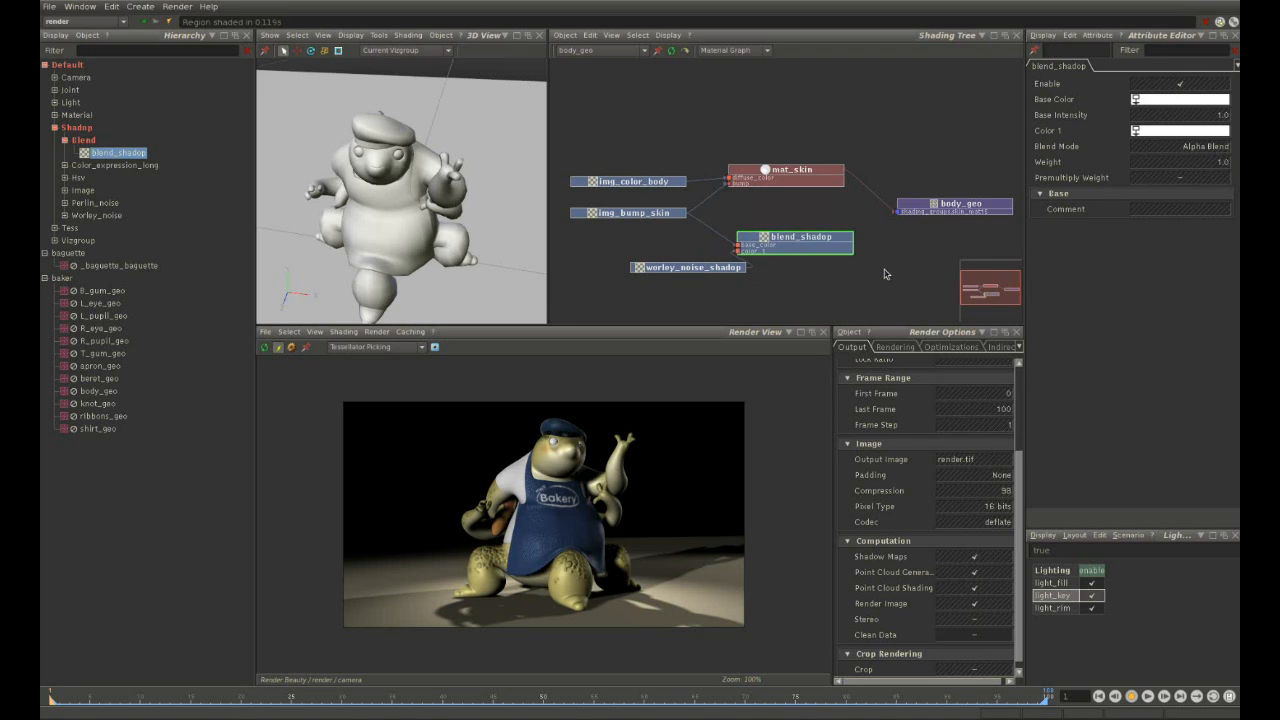
Set blend_shadop's Blend Mode to Add and connect its output to mat_skin's Bump.
click(1177, 151)
click(1163, 181)
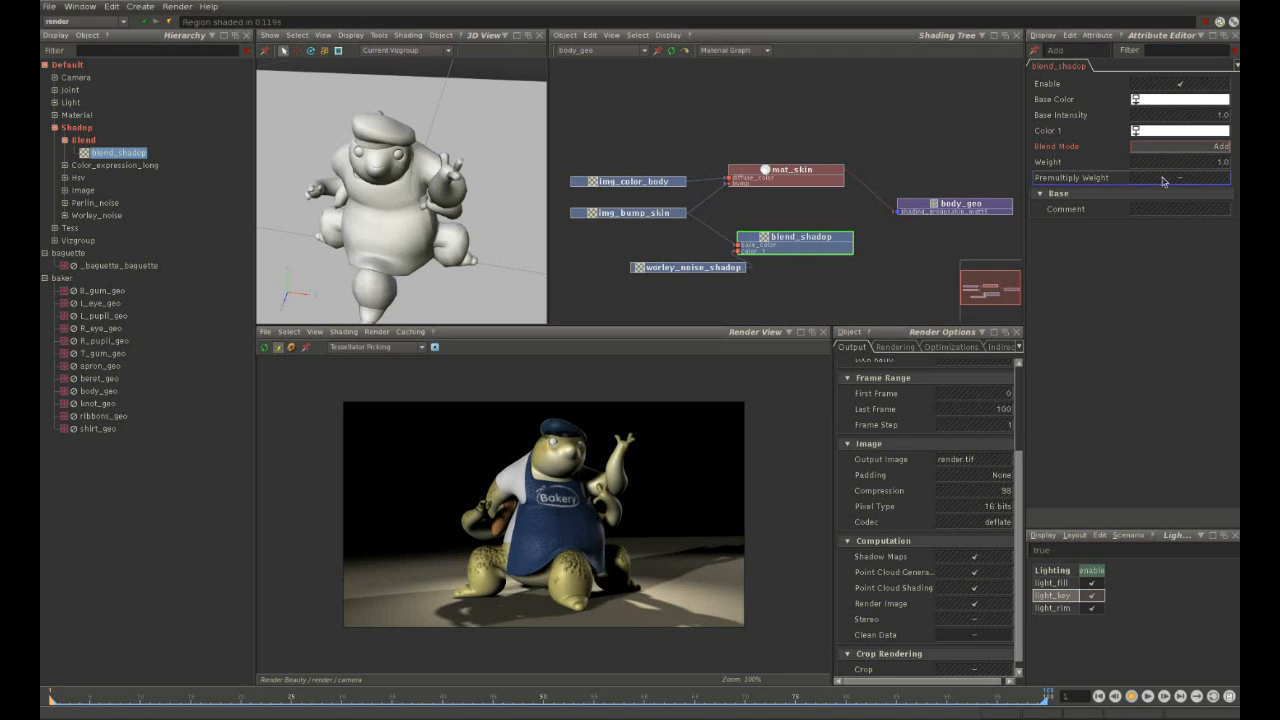
drag(856, 238, 780, 186)
drag(857, 237, 706, 148)
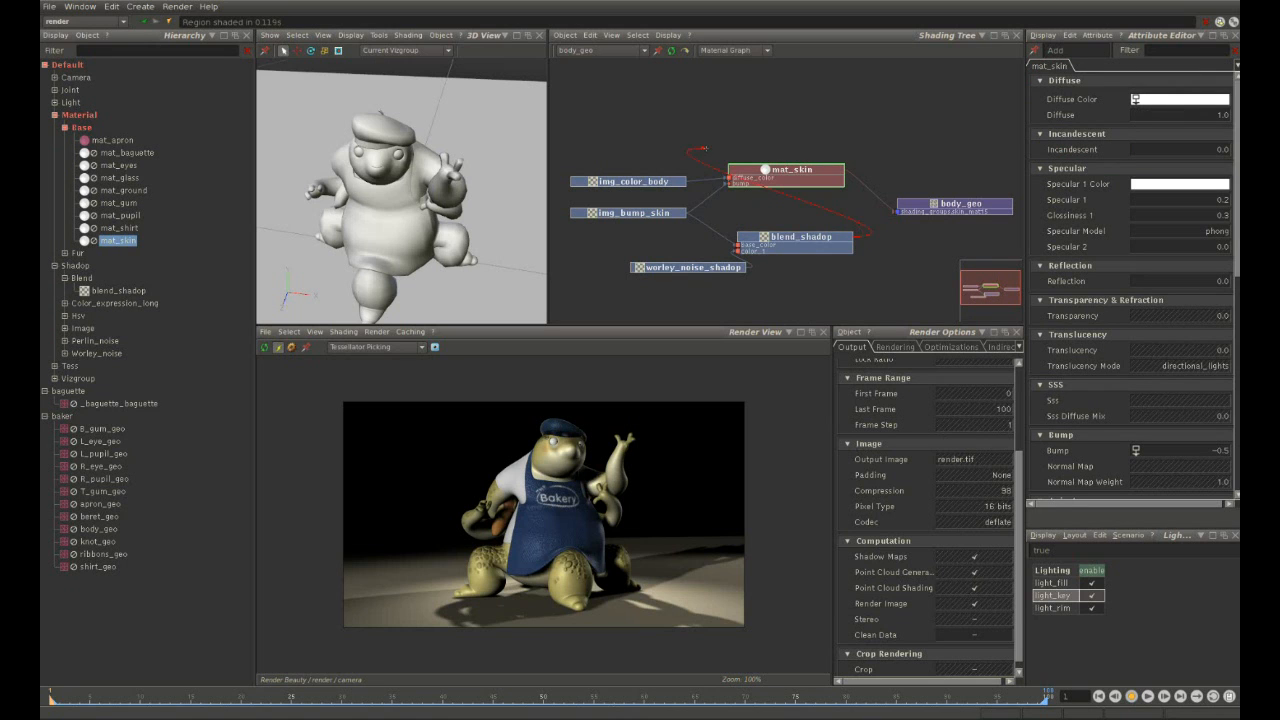
drag(748, 187, 748, 188)
click(788, 230)
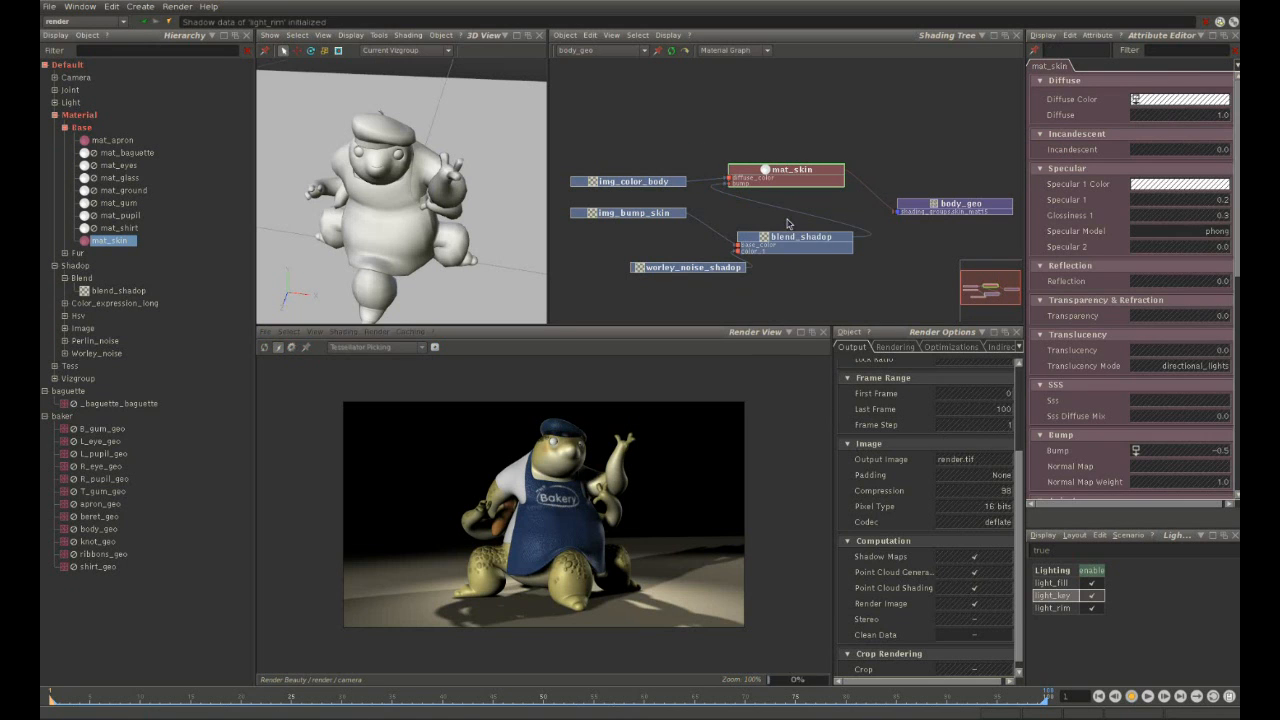
Compare the character's new skin bump up close with the previous render by toggling the Render View buffer.
scroll(577, 518, up, 3)
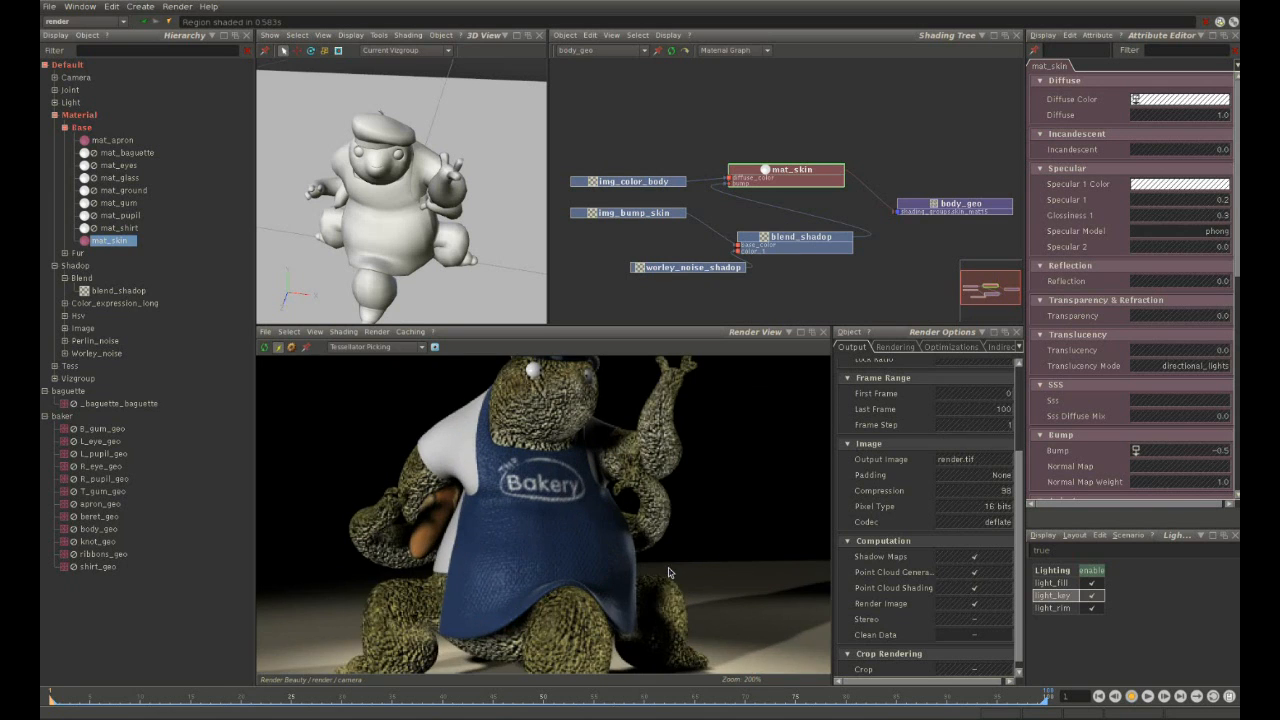
middle_drag(631, 519, 641, 526)
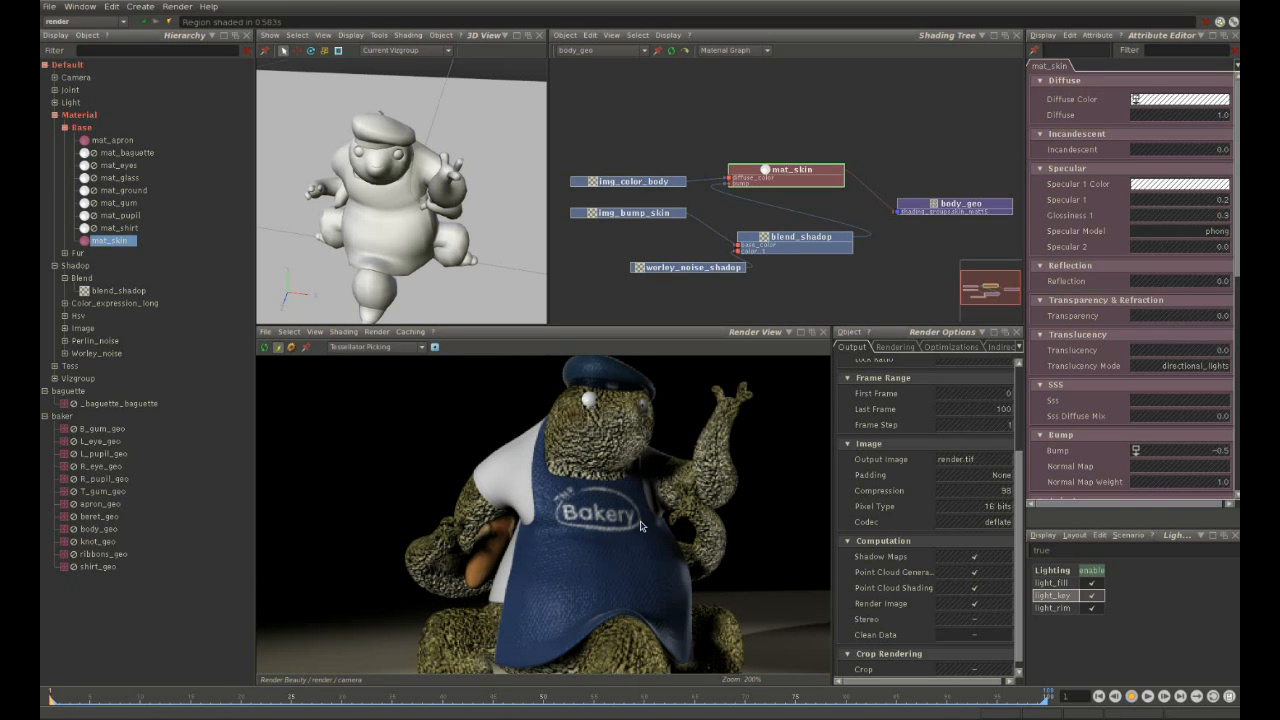
click(314, 331)
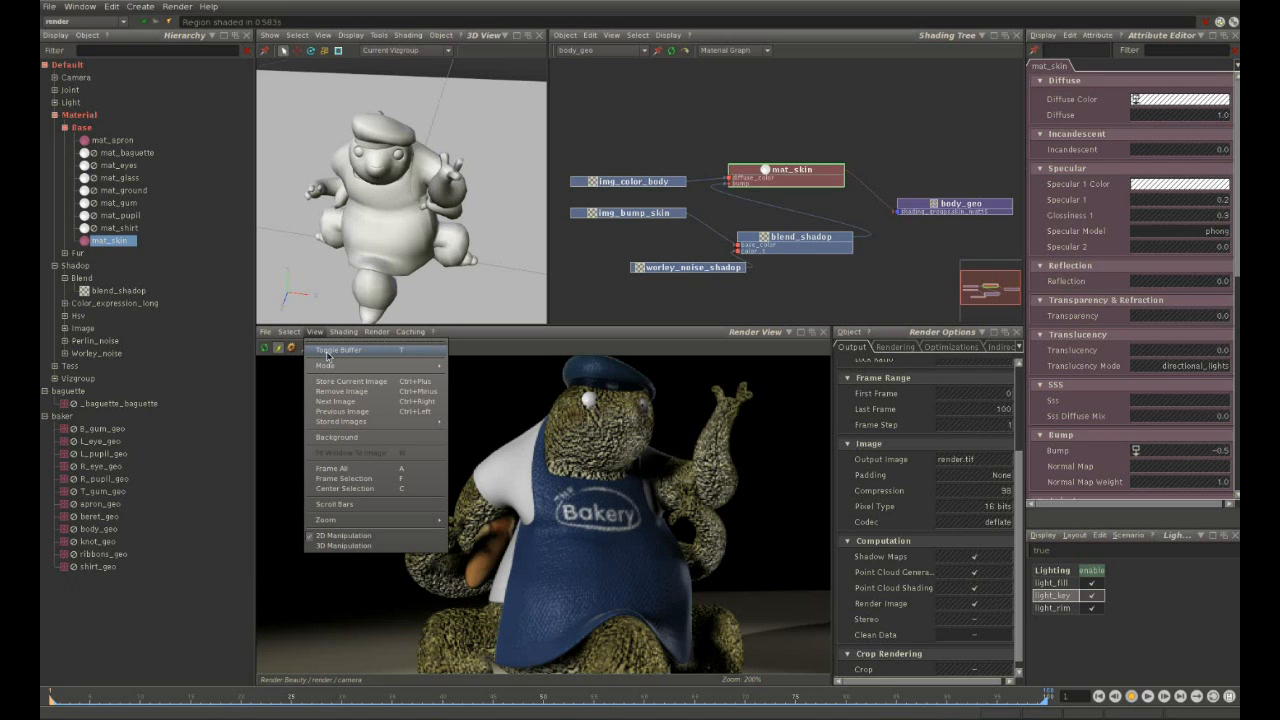
click(425, 356)
key(t)
key(t)
key(t)
key(t)
key(t)
key(t)
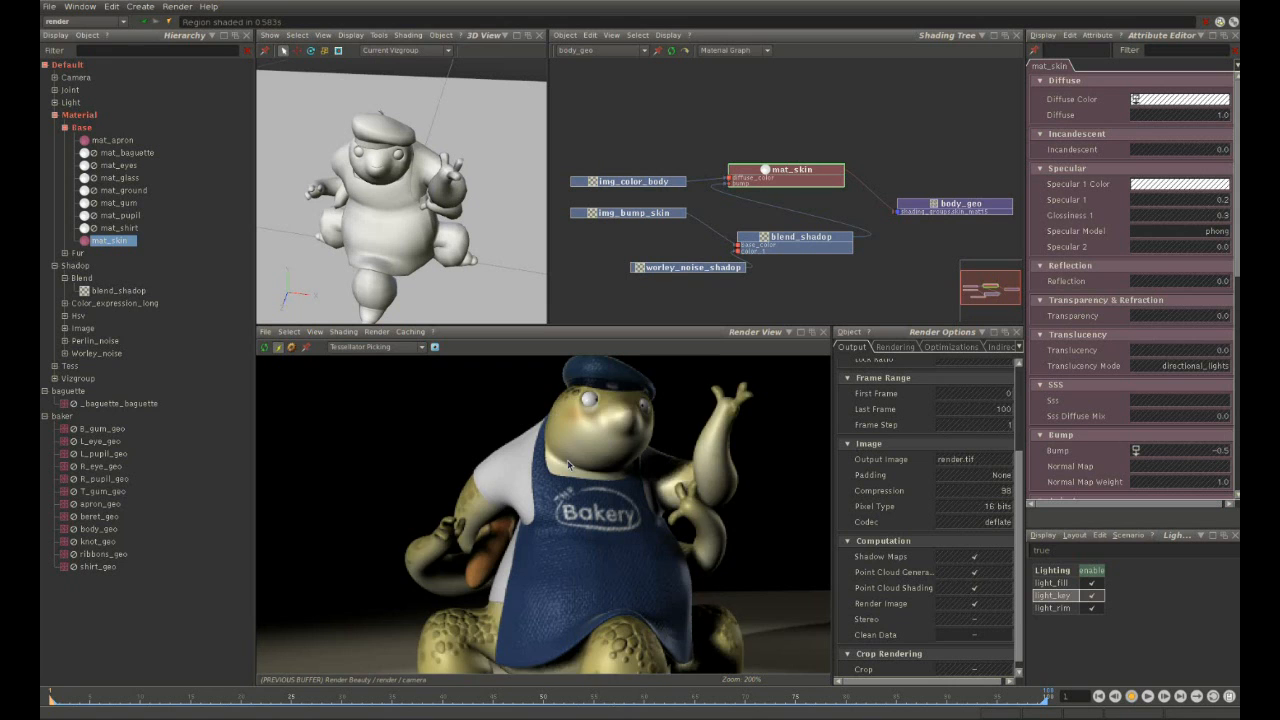
key(t)
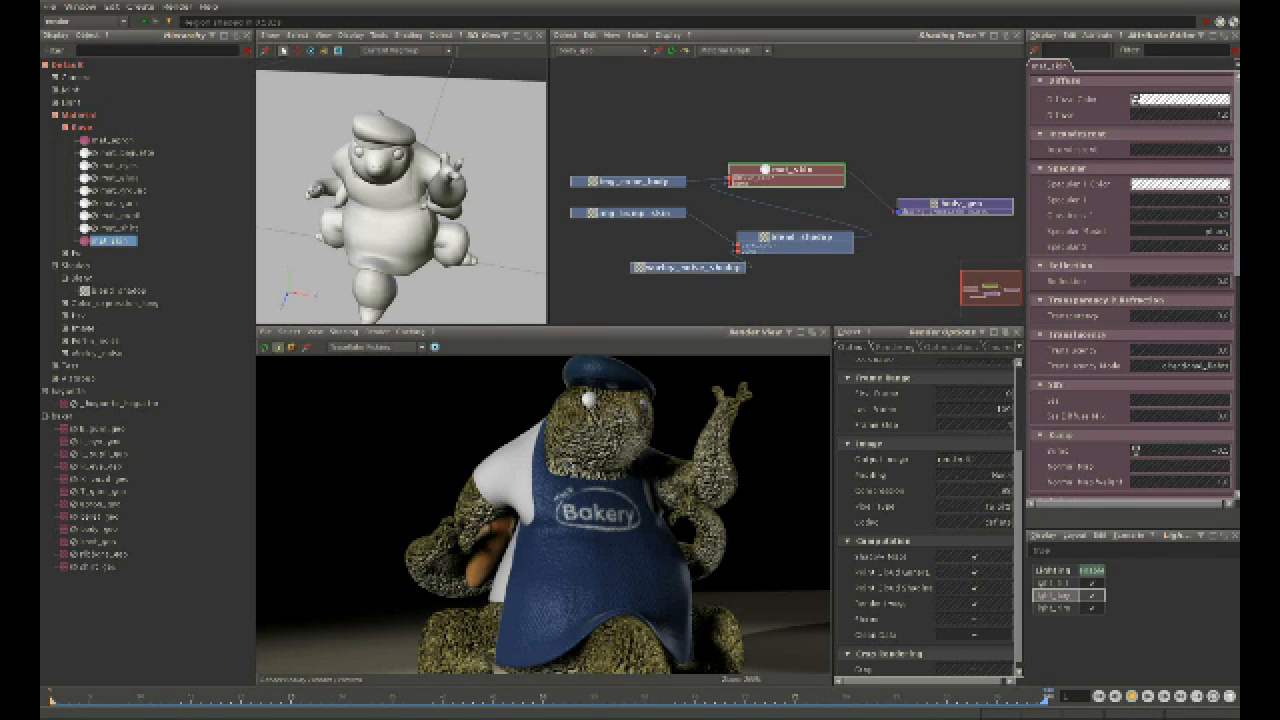
Lower blend_shadop's Weight by trying 0.1 and 0.1/2, ending at 0.025.
click(800, 243)
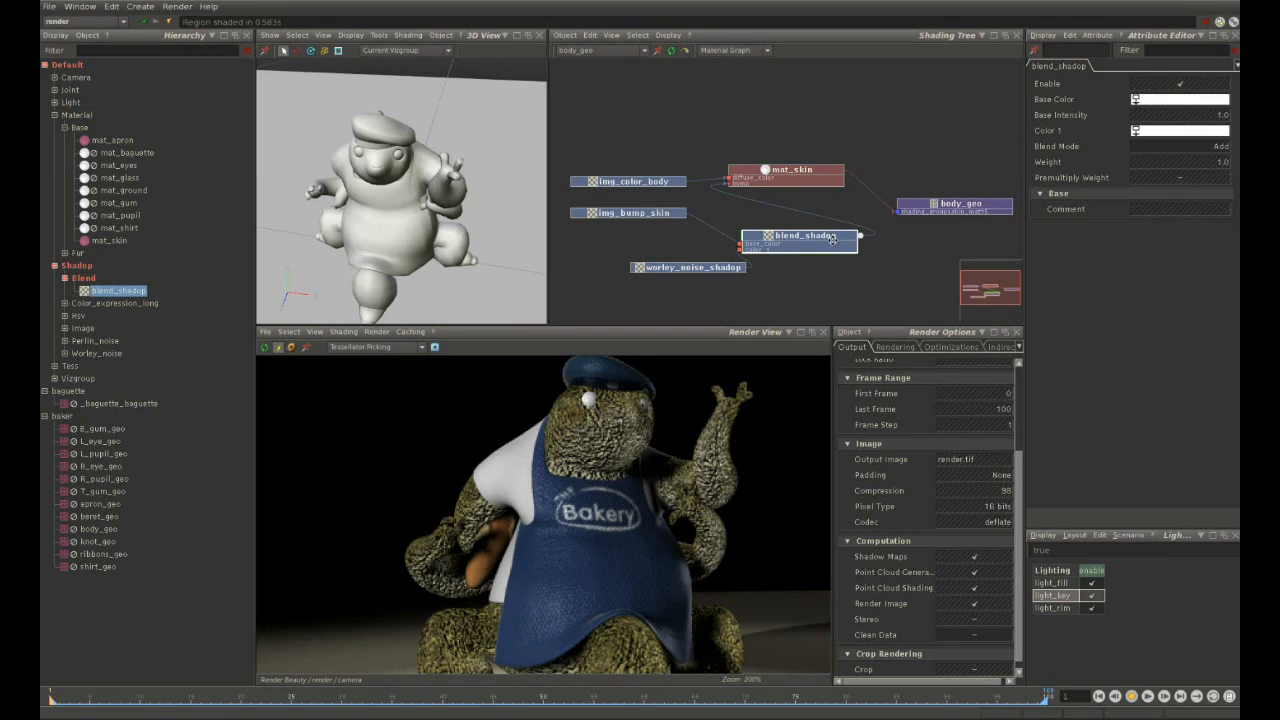
click(1190, 162)
text(0)
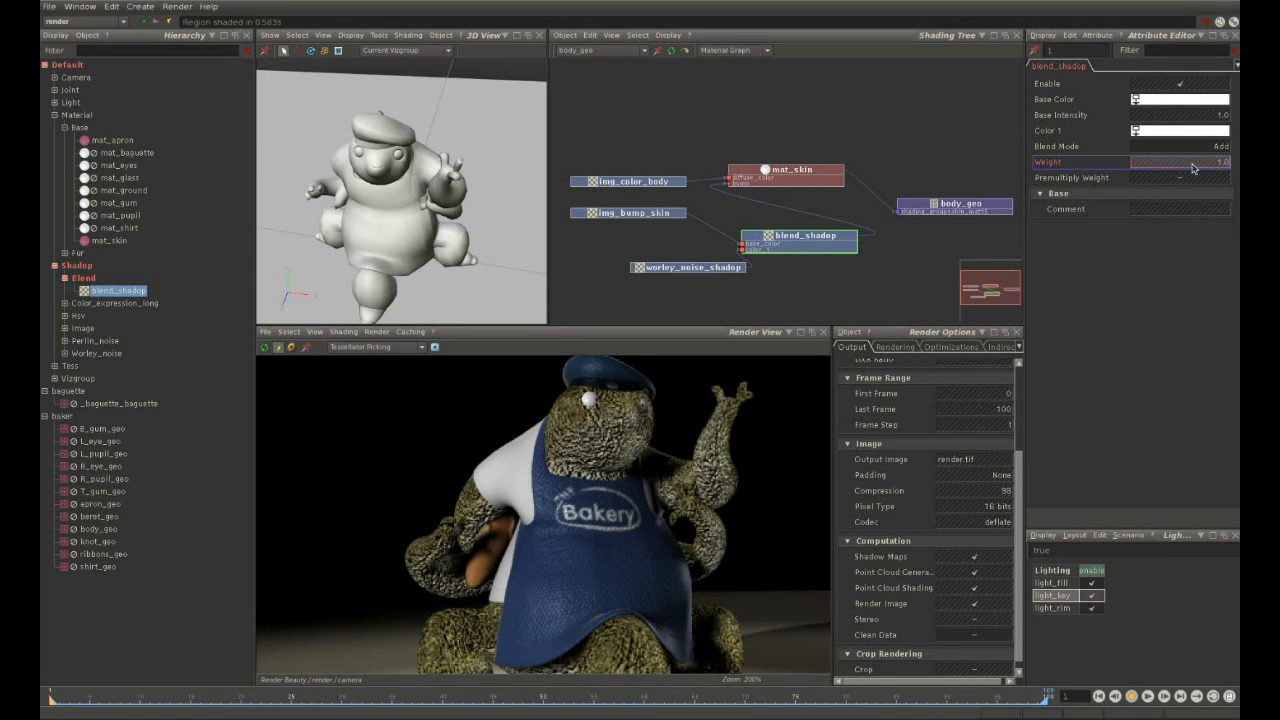
text(.1)
key(Return)
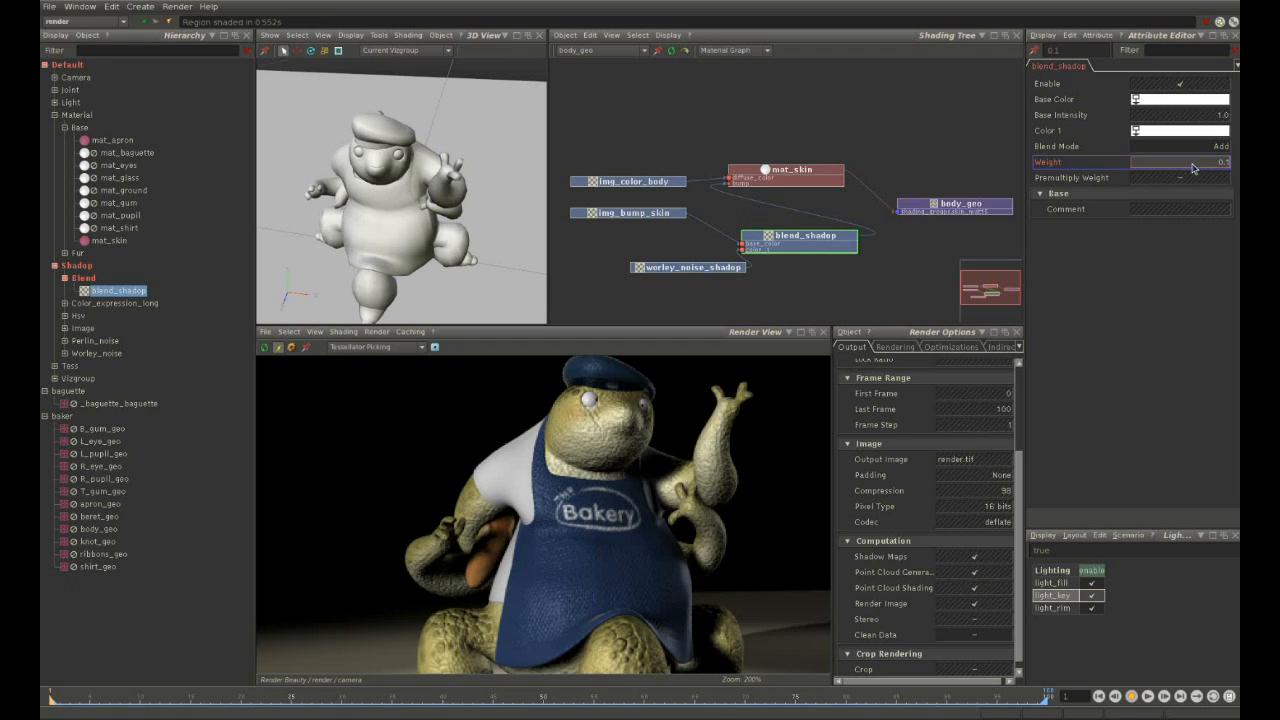
click(1192, 167)
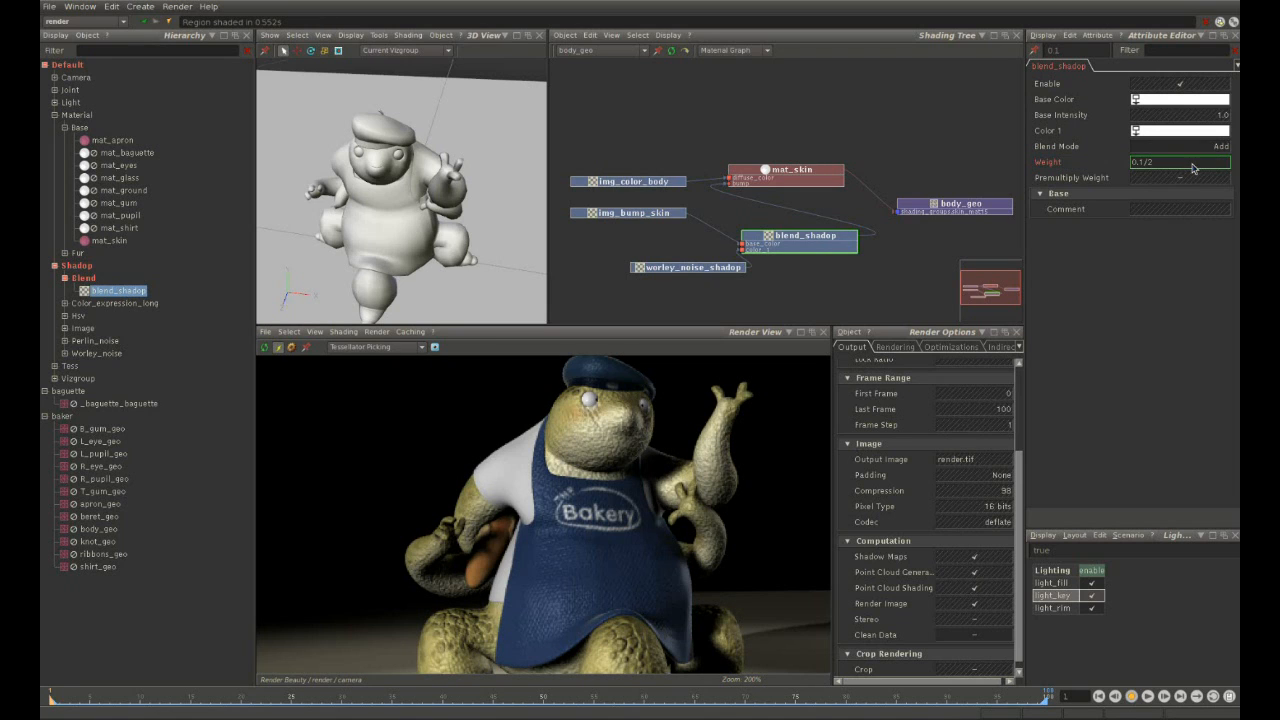
key(Return)
double_click(1192, 167)
text(0.025)
key(Return)
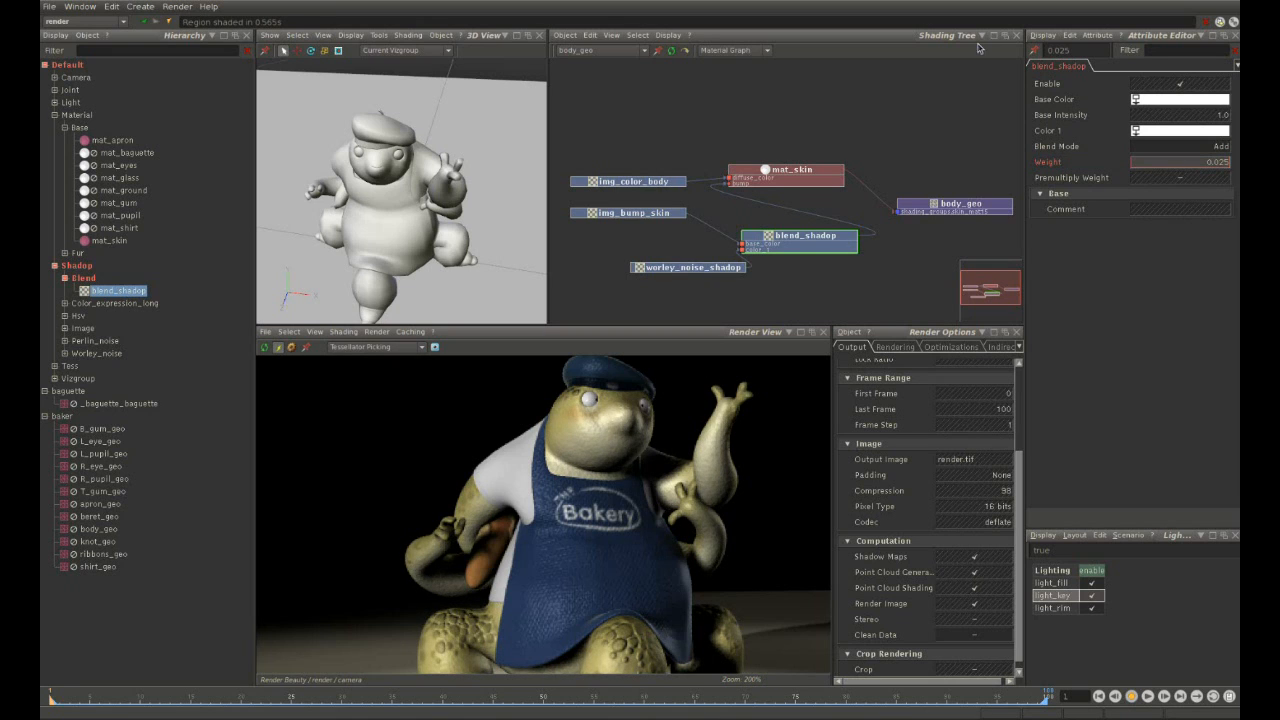
Filter mat_skin's attributes by "bump", set its Bump to -0.7, and clear the filter.
scroll(640, 555, up, 2)
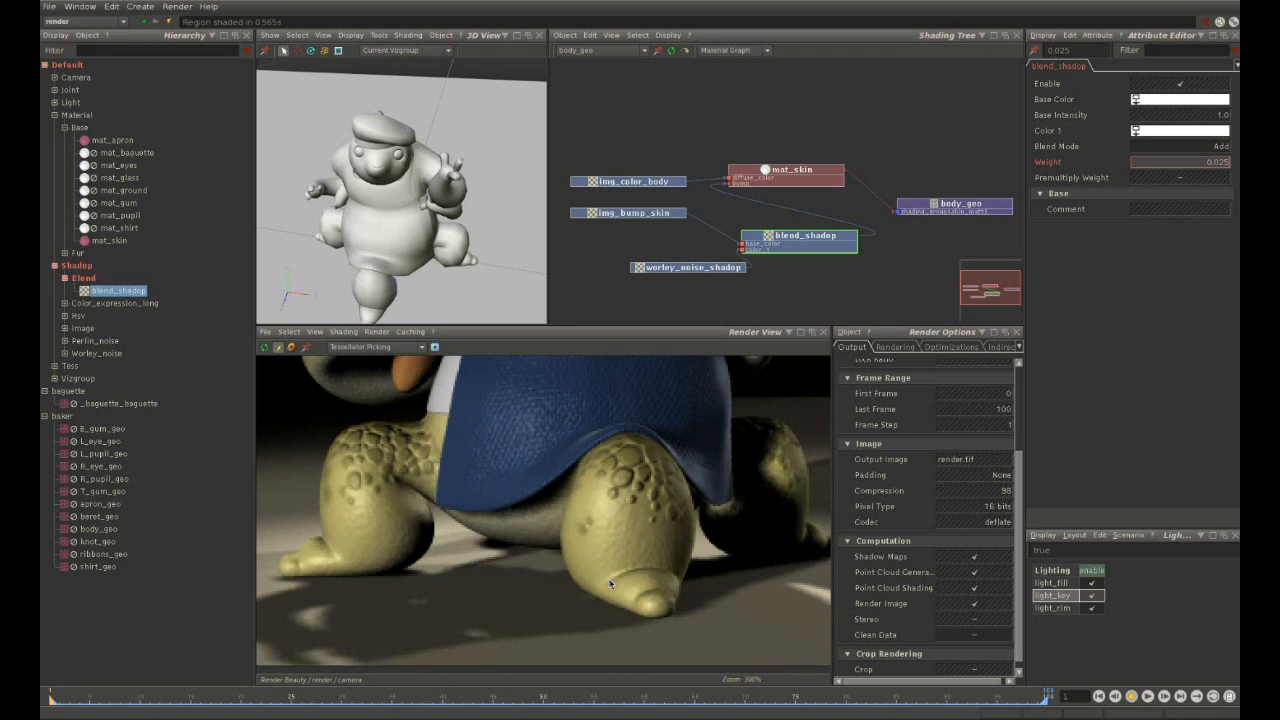
click(775, 170)
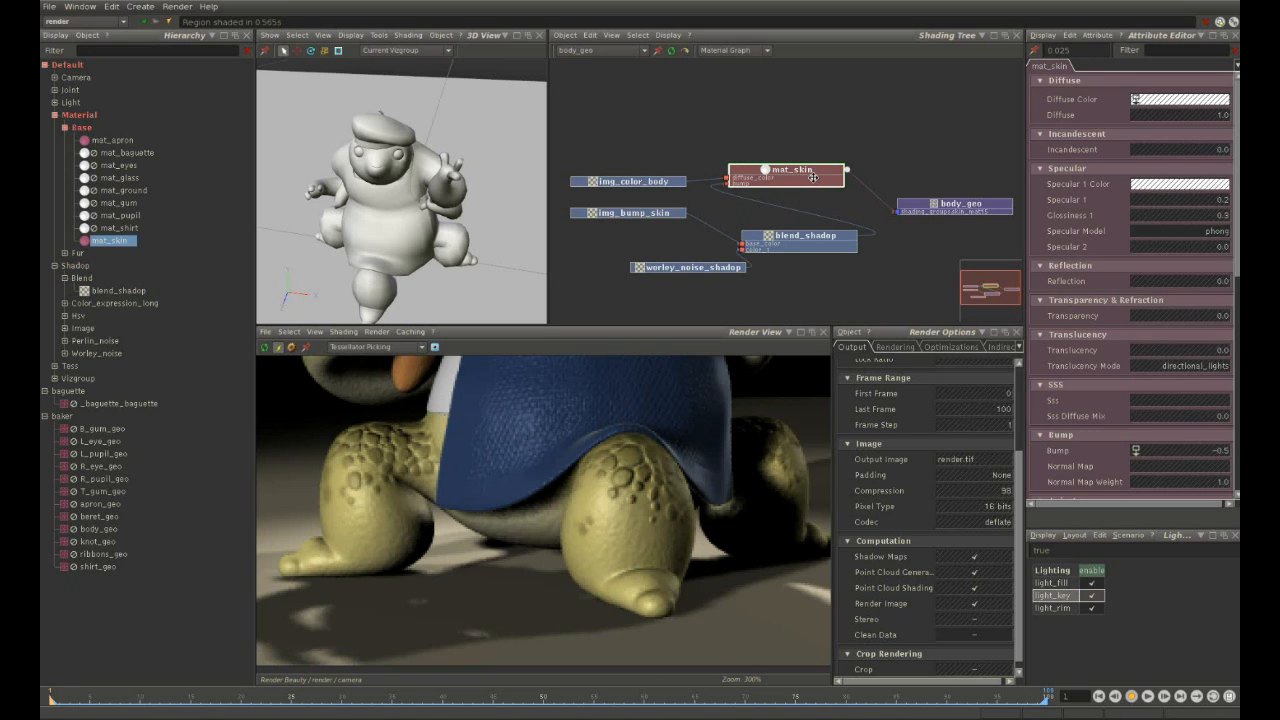
click(1187, 51)
text(bump)
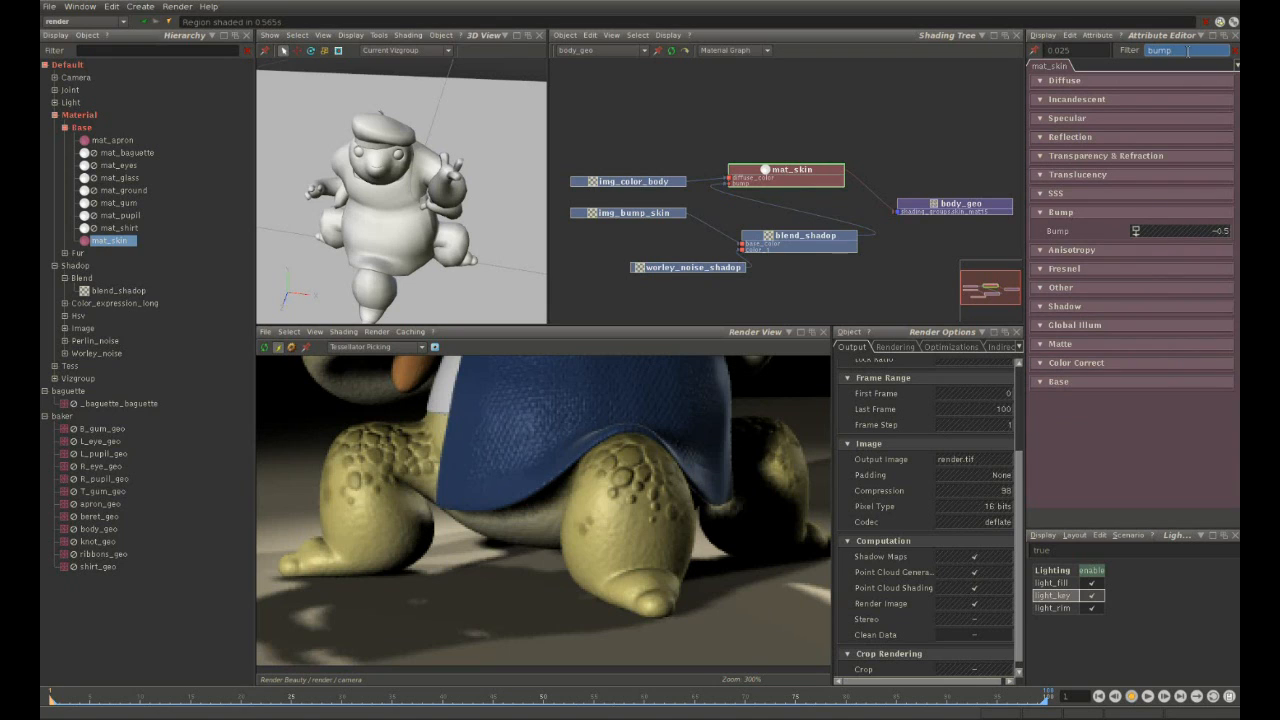
click(1161, 233)
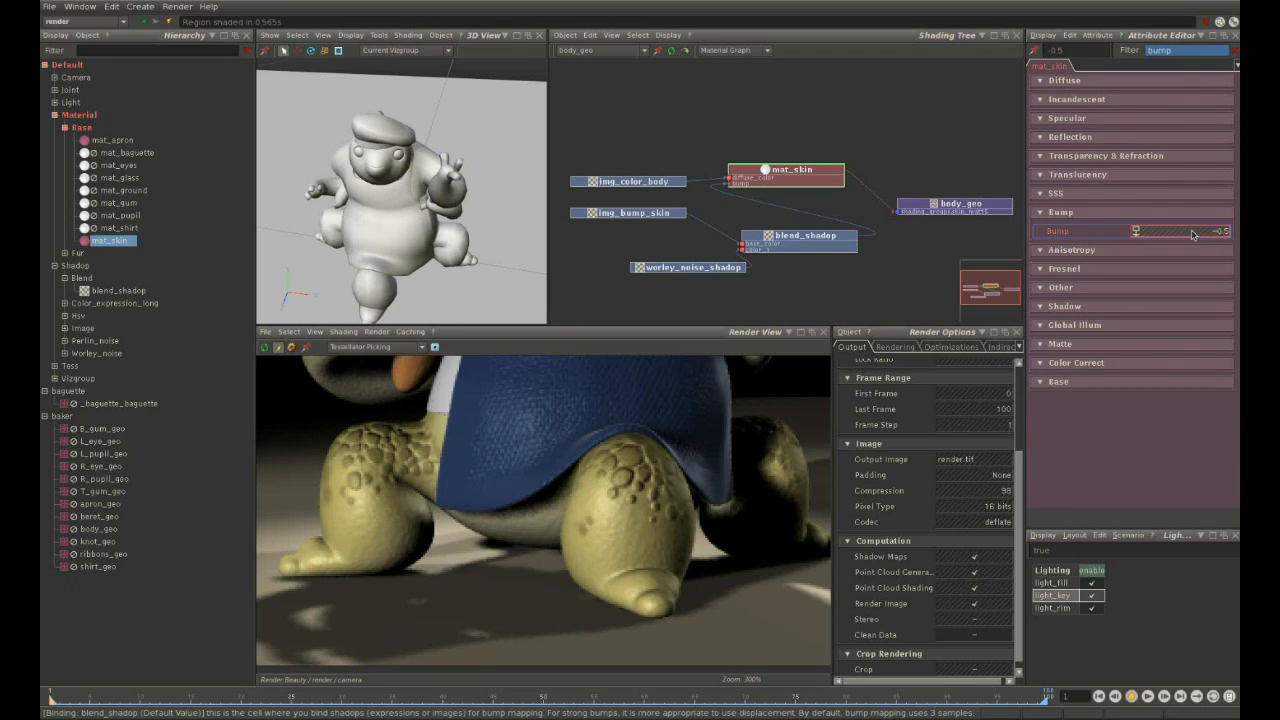
text(-)
key(Return)
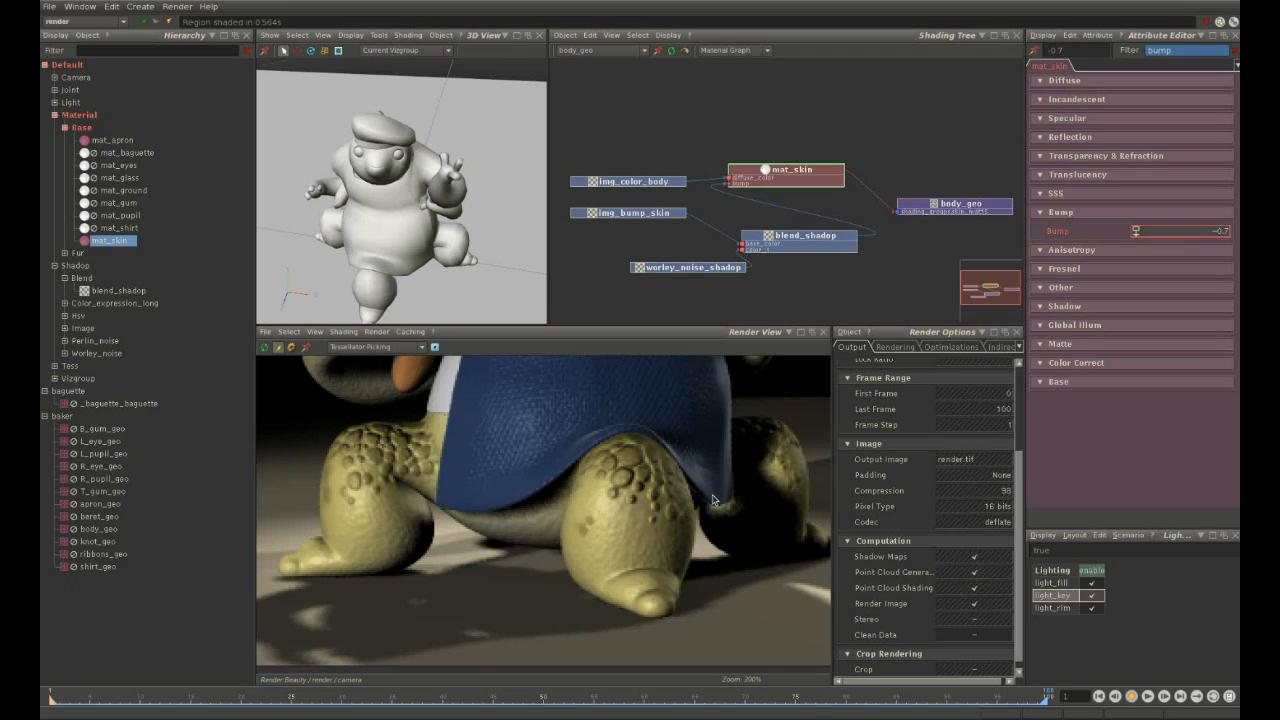
scroll(716, 497, up, 1)
click(1234, 55)
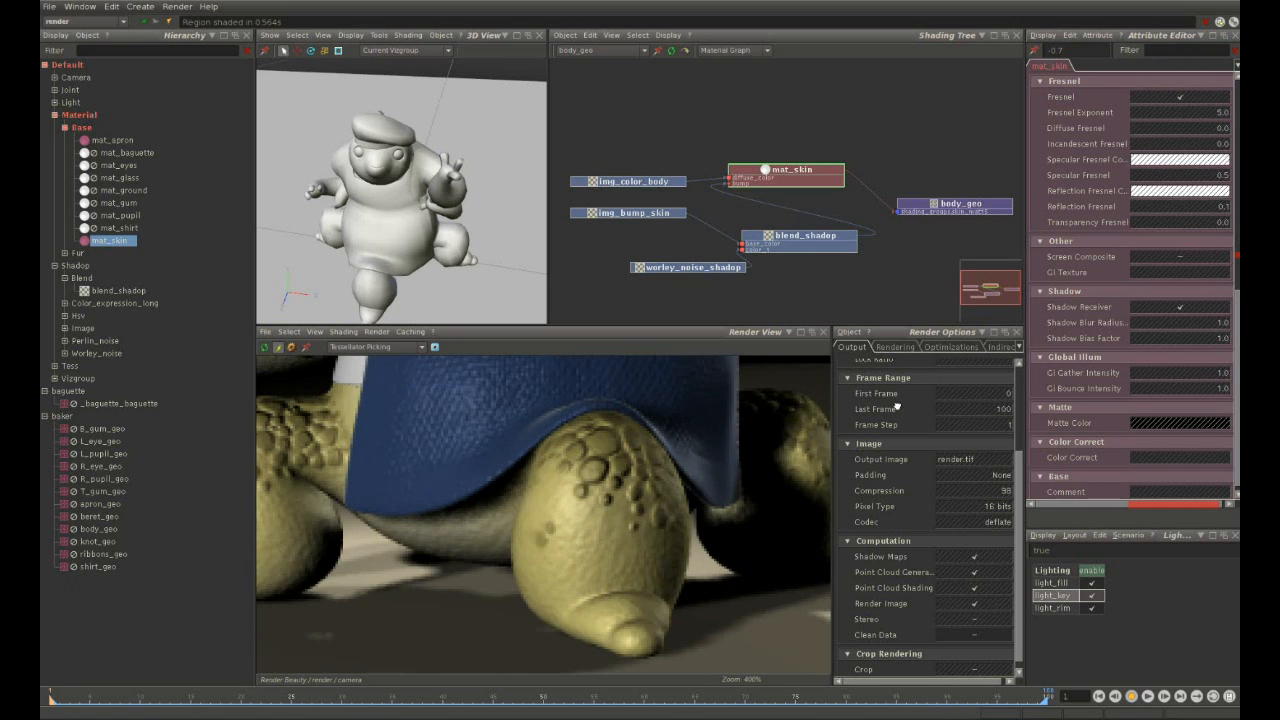
scroll(778, 510, down, 3)
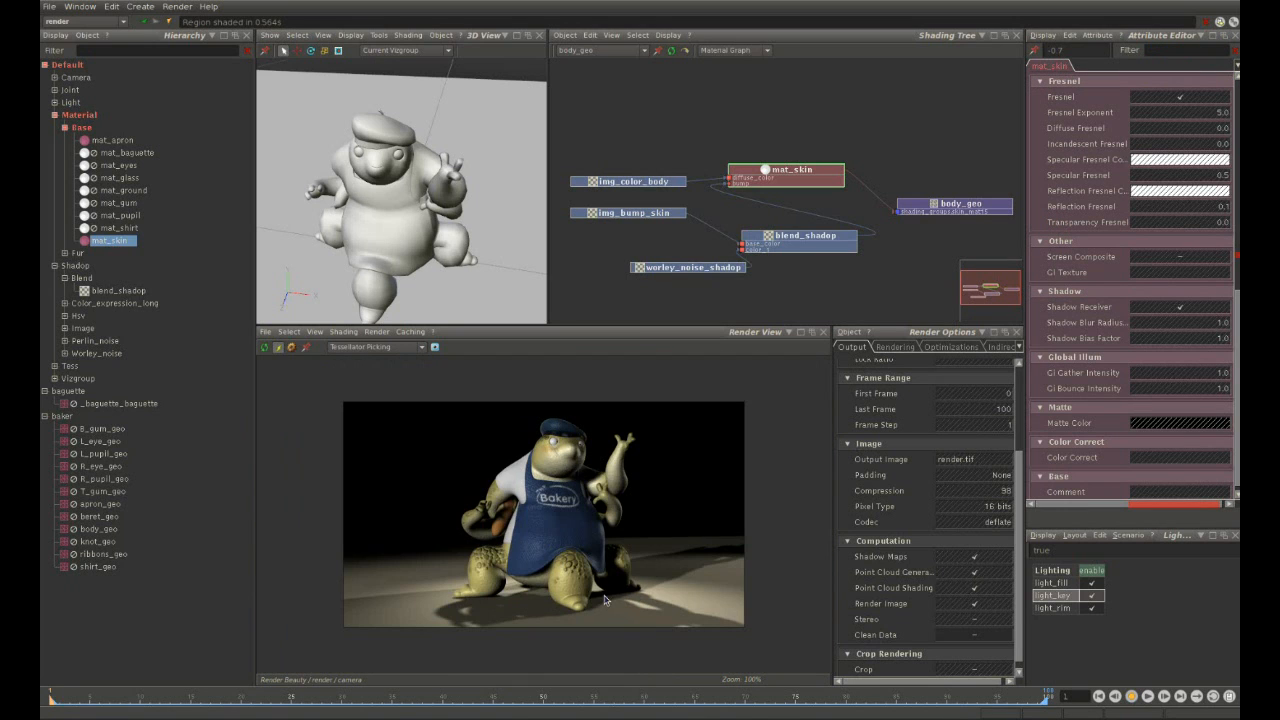
Move the img_color_body node up and create a Perlin Noise shader with the default name perlin_noise_shadop.
drag(645, 181, 640, 100)
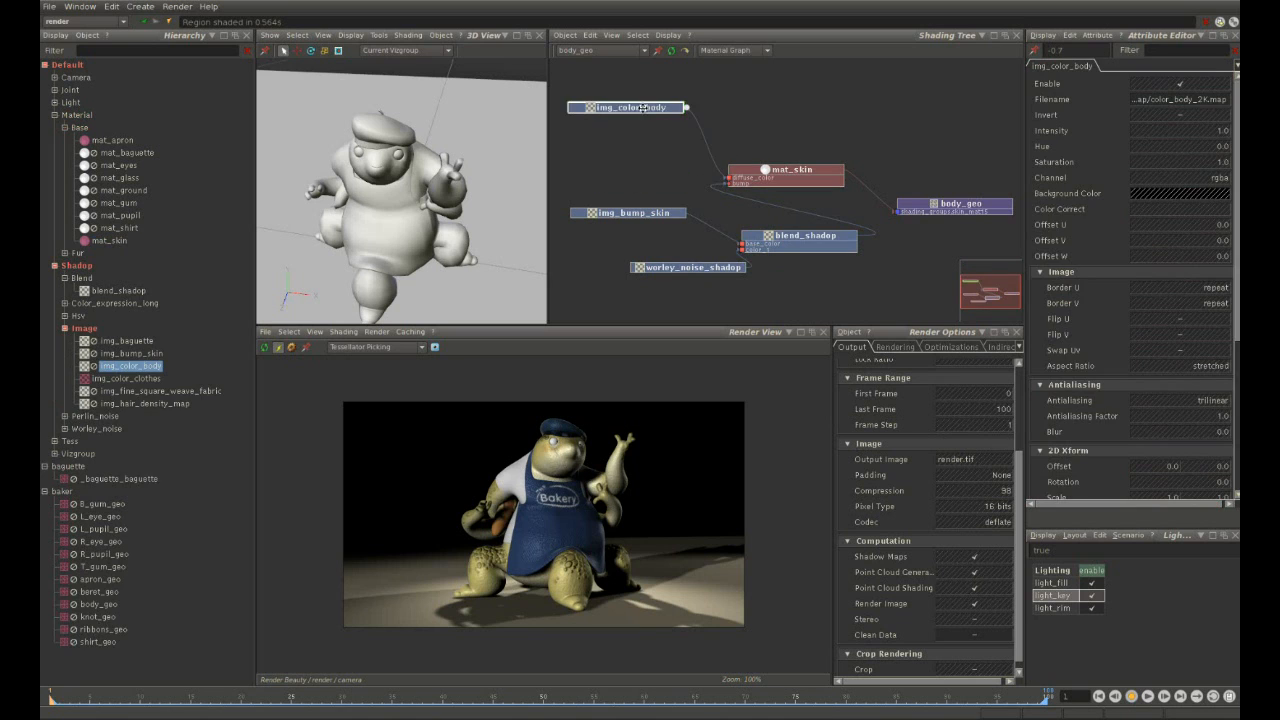
right_click(594, 178)
mouse_move(638, 212)
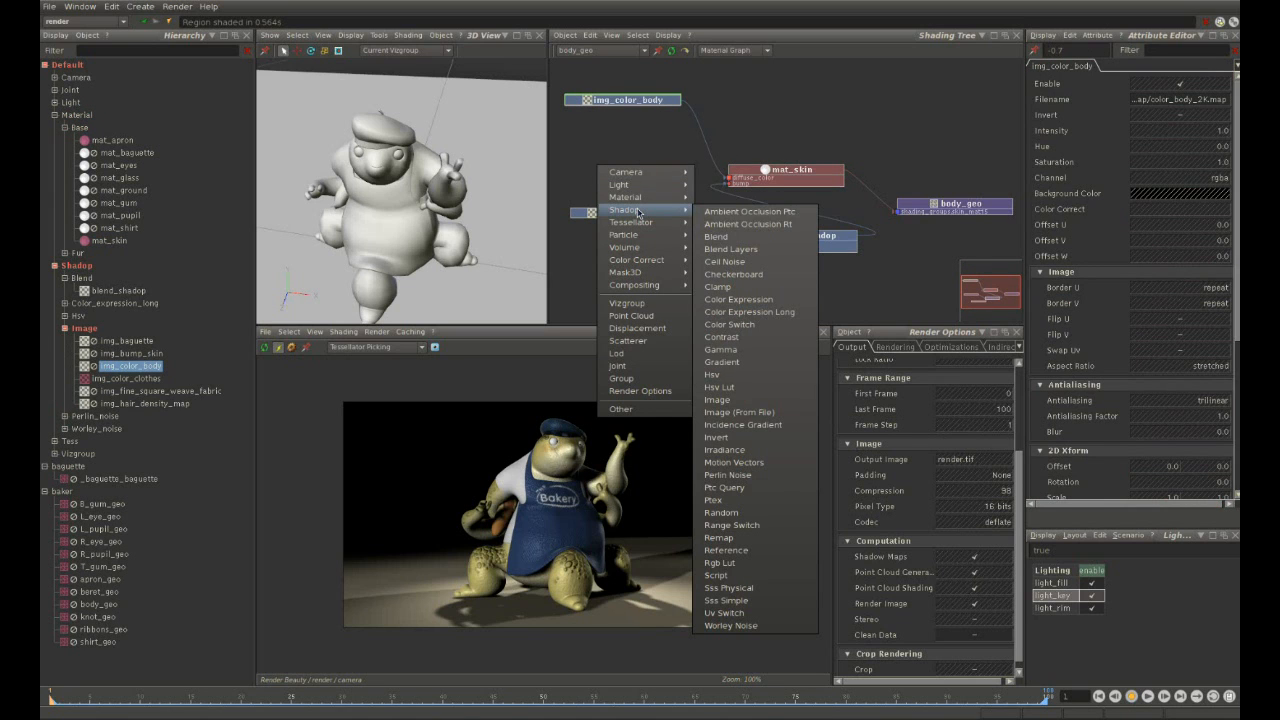
click(740, 474)
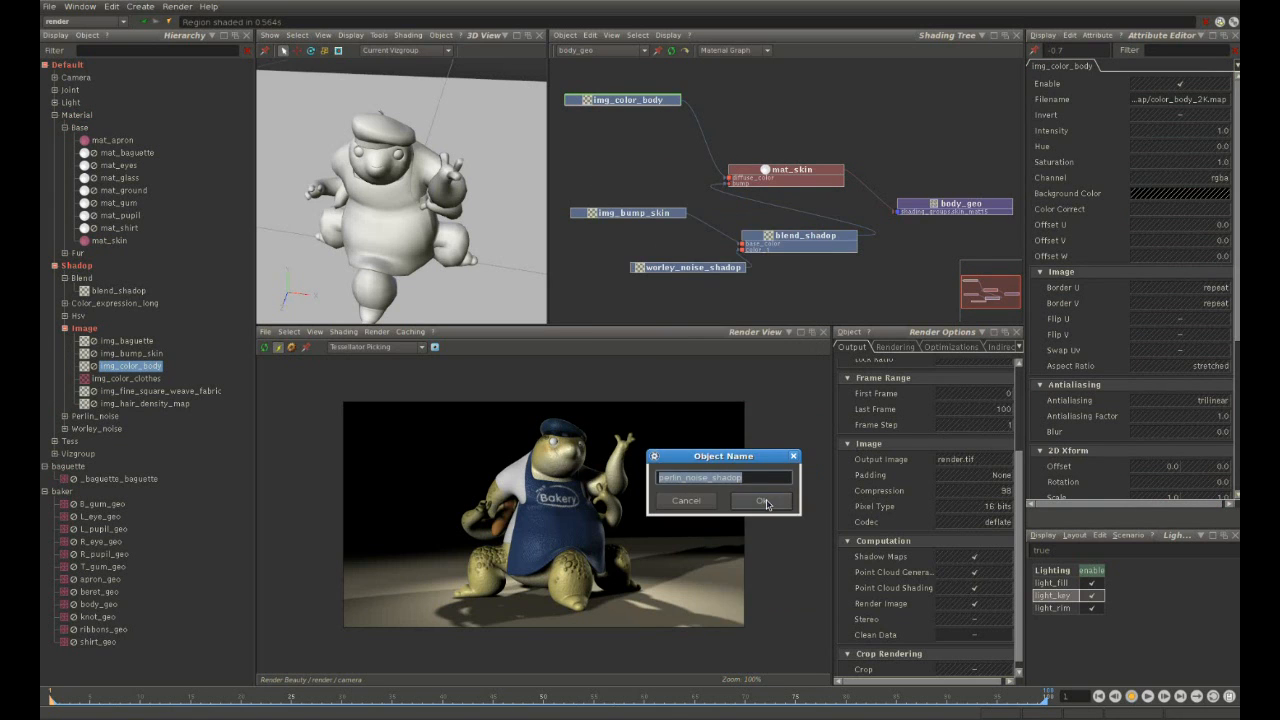
click(766, 502)
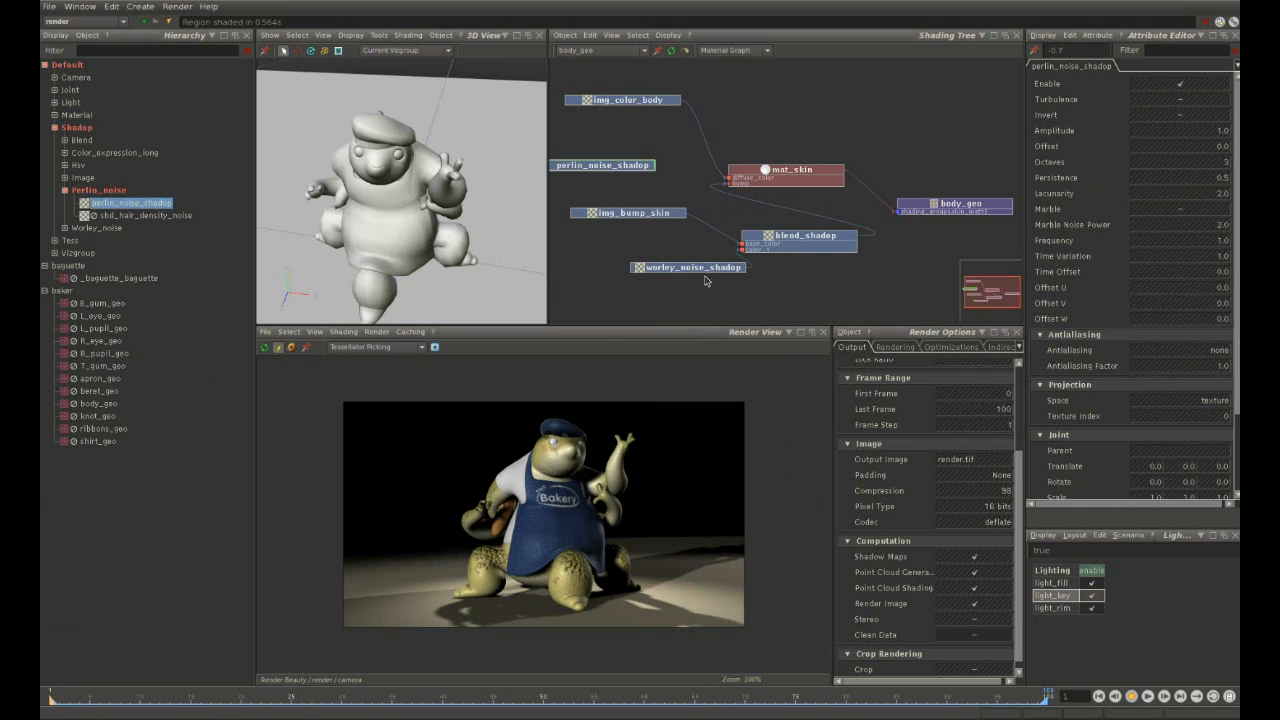
Preview perlin_noise_shadop as the render fill, set its Frequency to 5, and restore the full beauty render.
double_click(633, 158)
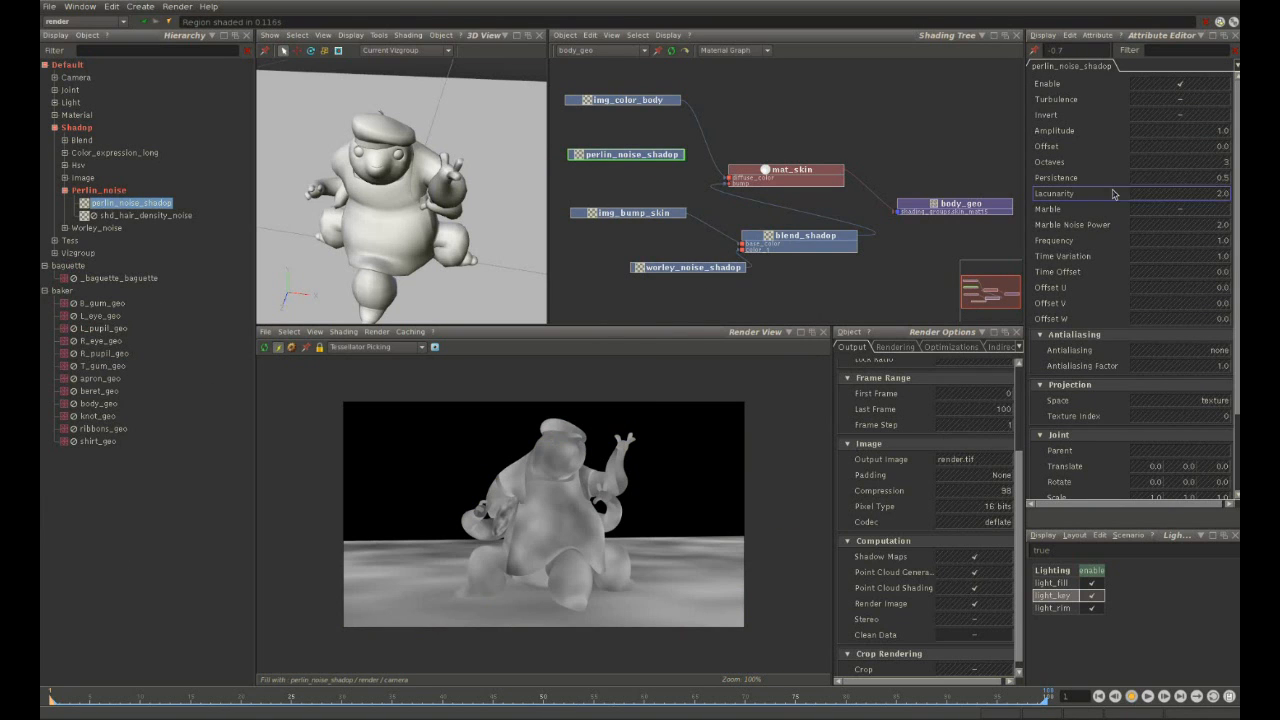
mouse_move(1176, 248)
mouse_down()
mouse_move(1192, 250)
mouse_move(1180, 245)
mouse_up()
double_click(1180, 245)
text(5)
key(Return)
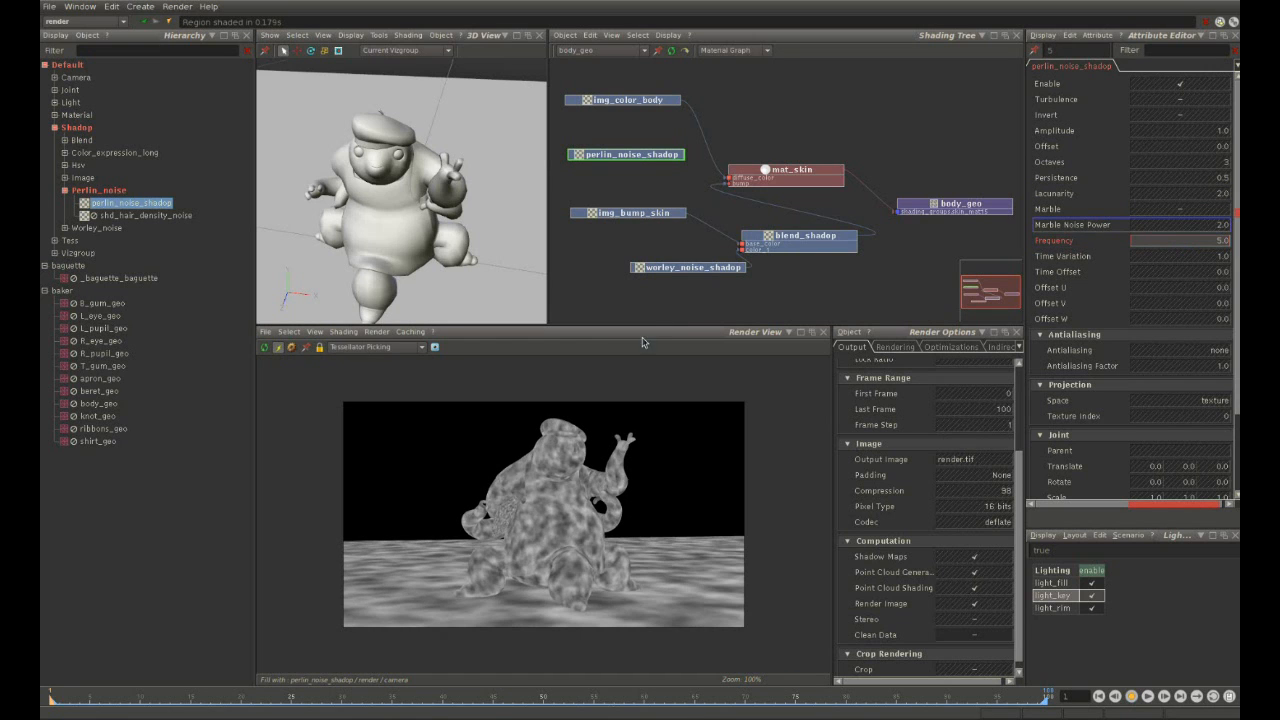
click(631, 489)
Connect perlin_noise_shadop to mat_skin's specular color and set the noise Amplitude to 2.
drag(687, 154, 742, 177)
mouse_move(810, 360)
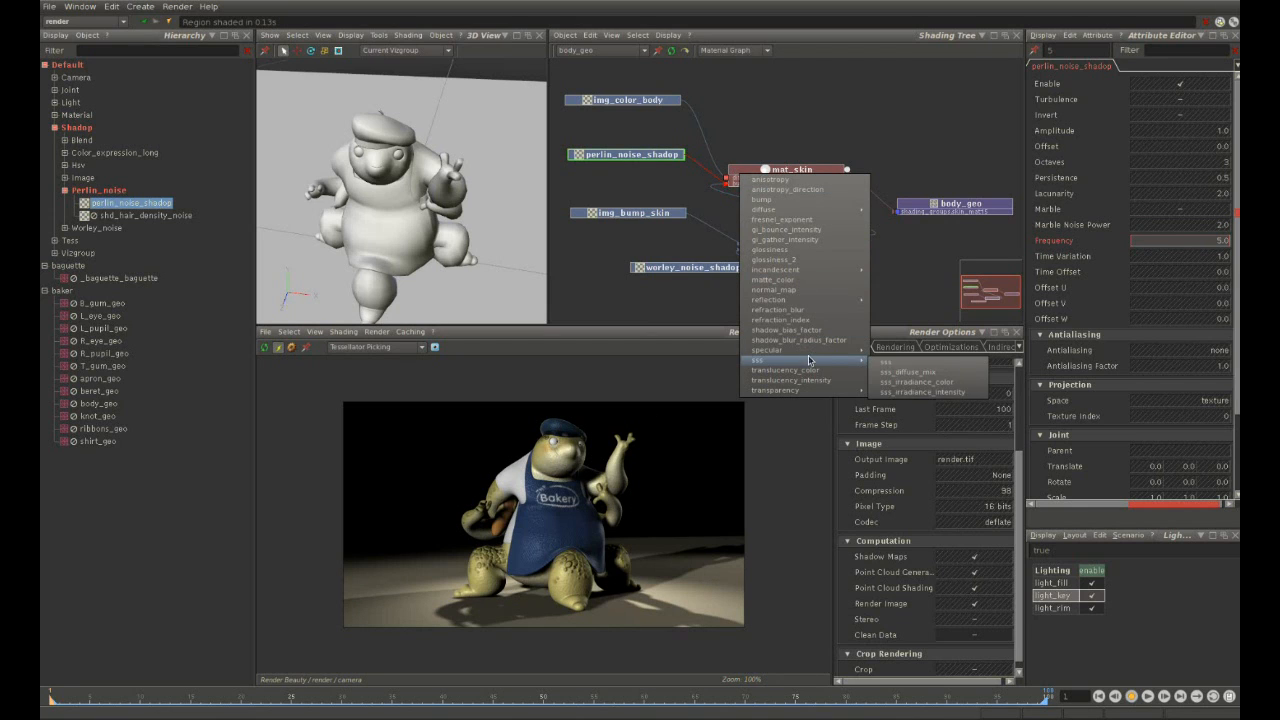
click(888, 383)
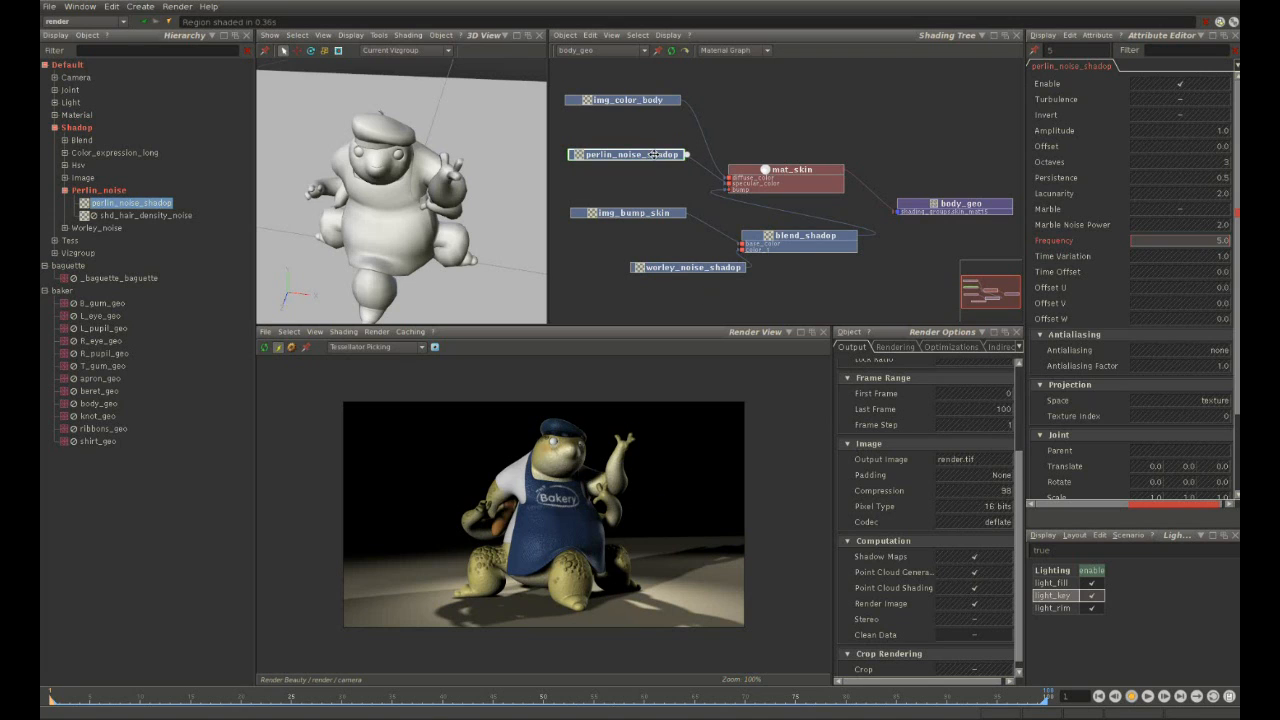
drag(1162, 136, 1168, 138)
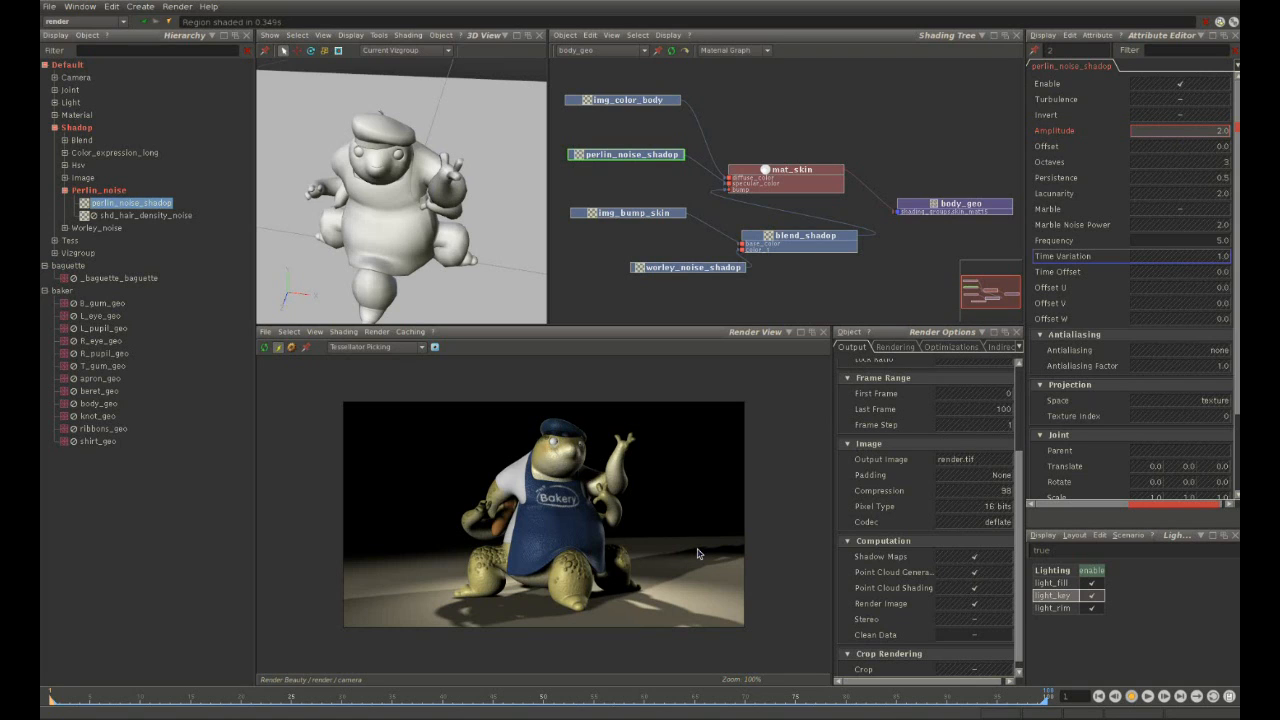
Show the Render View's additional controls and examine its Caching options.
click(436, 348)
click(468, 378)
click(410, 331)
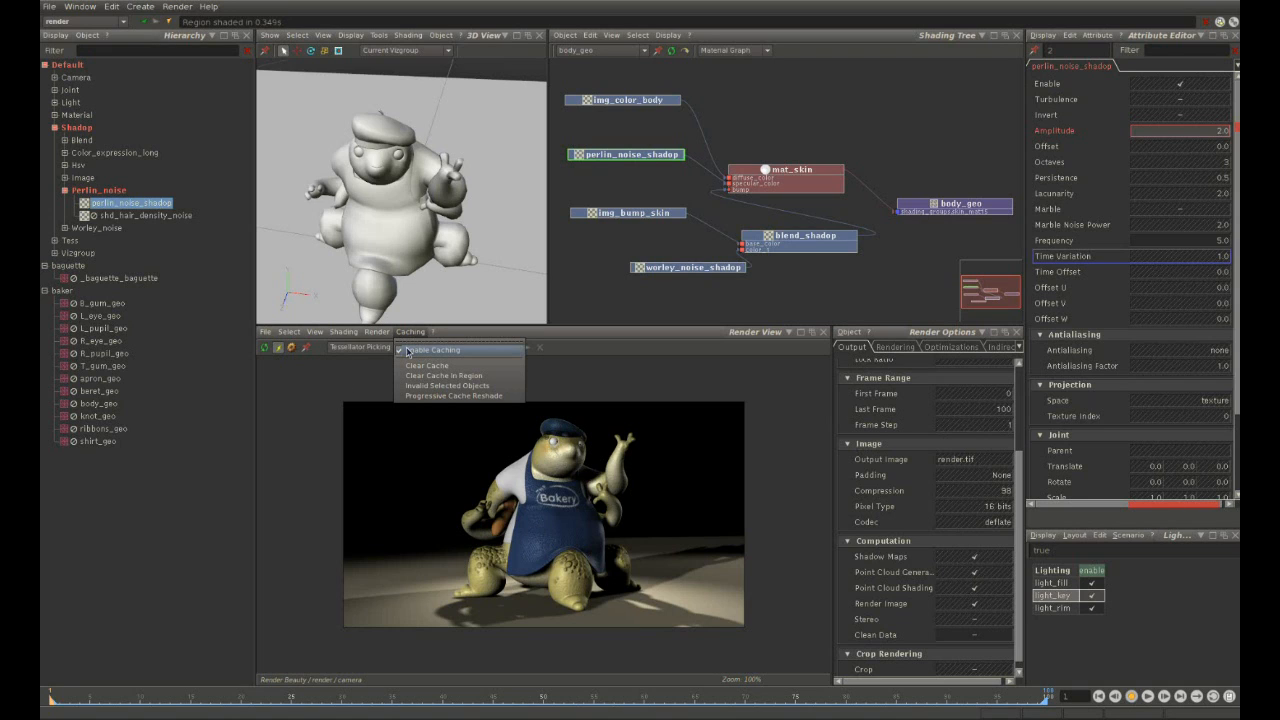
click(609, 341)
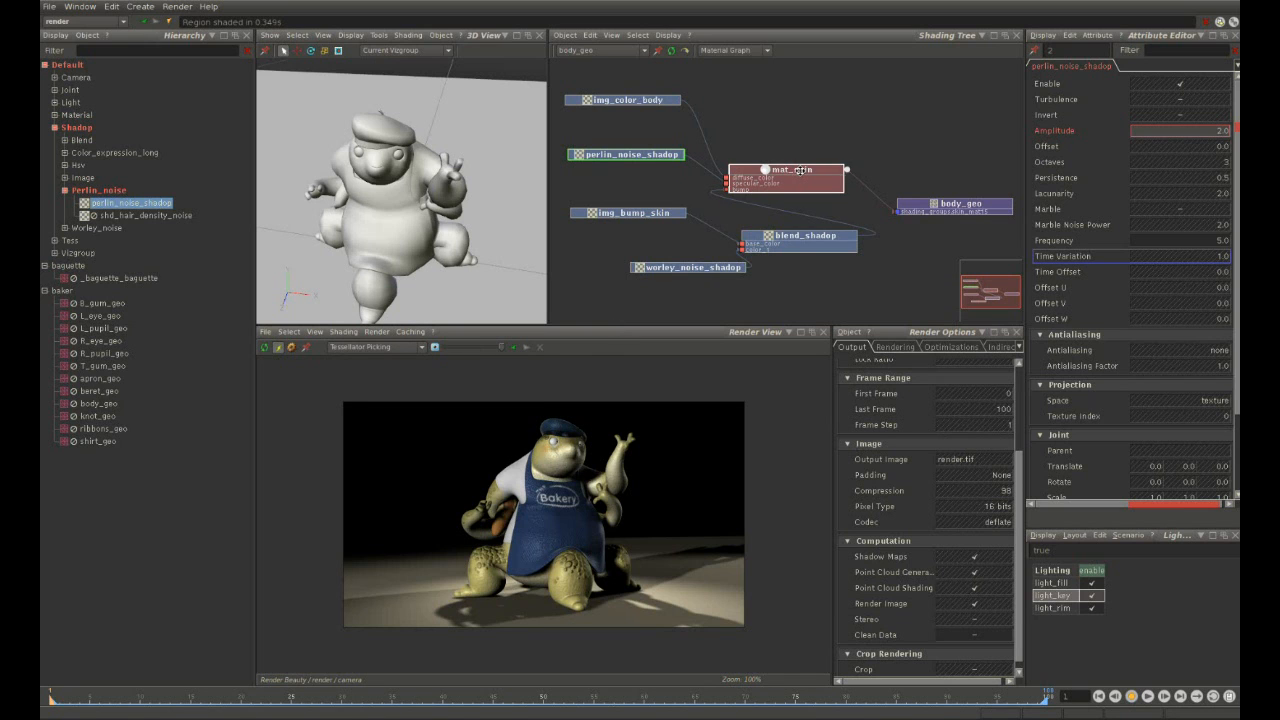
Tidy the shading tree by aligning the texture nodes in one column, with blend_shadop, mat_skin and body_geo spaced beside them.
drag(800, 170, 834, 140)
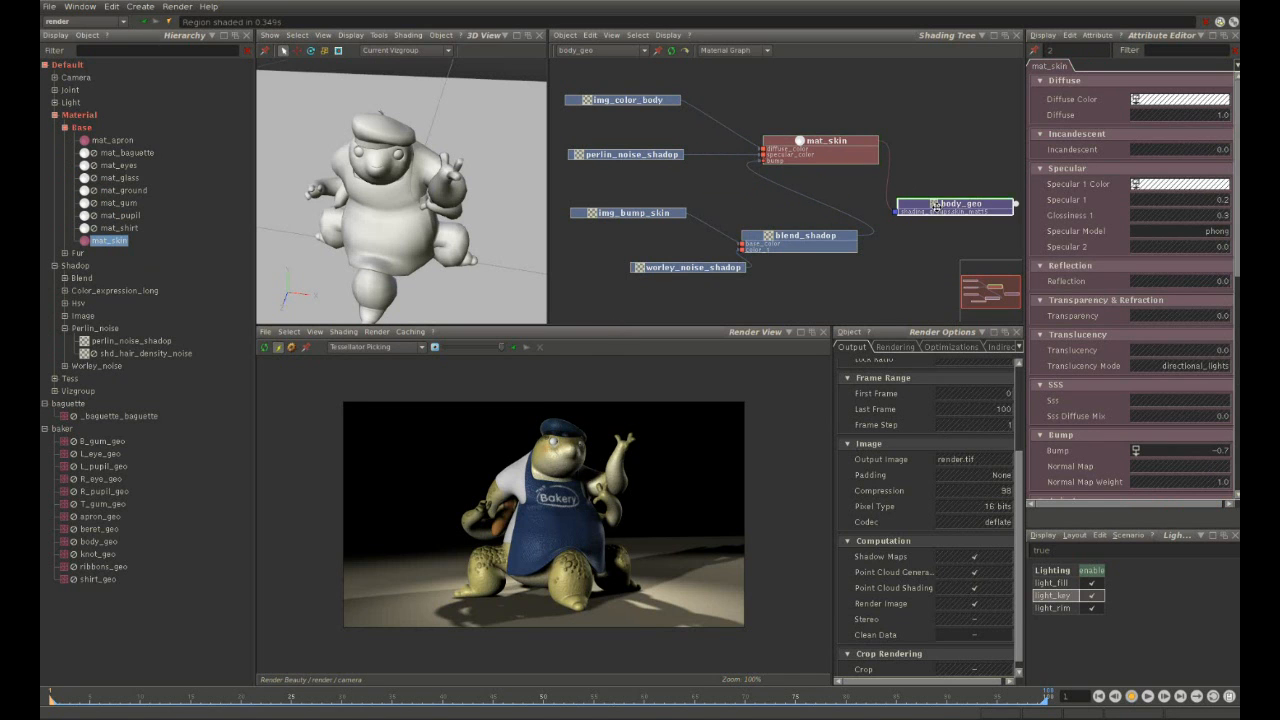
drag(936, 206, 956, 183)
drag(625, 100, 628, 110)
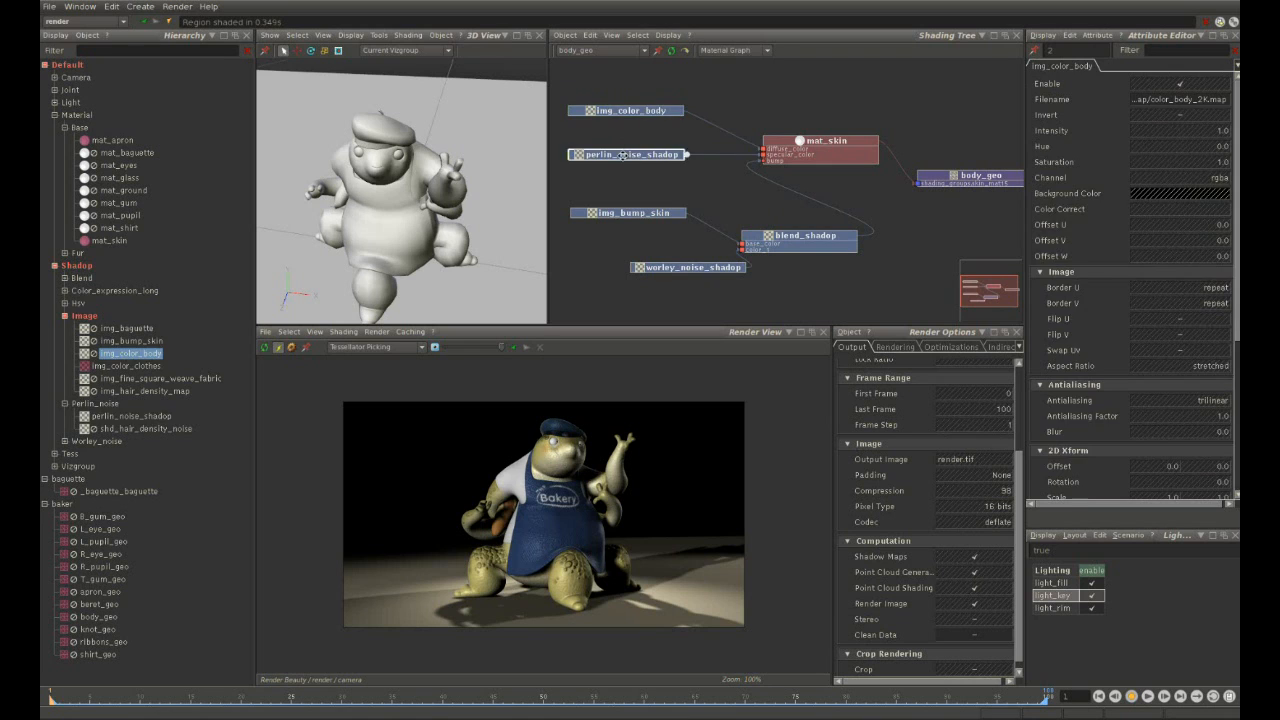
drag(622, 155, 627, 140)
drag(618, 213, 618, 201)
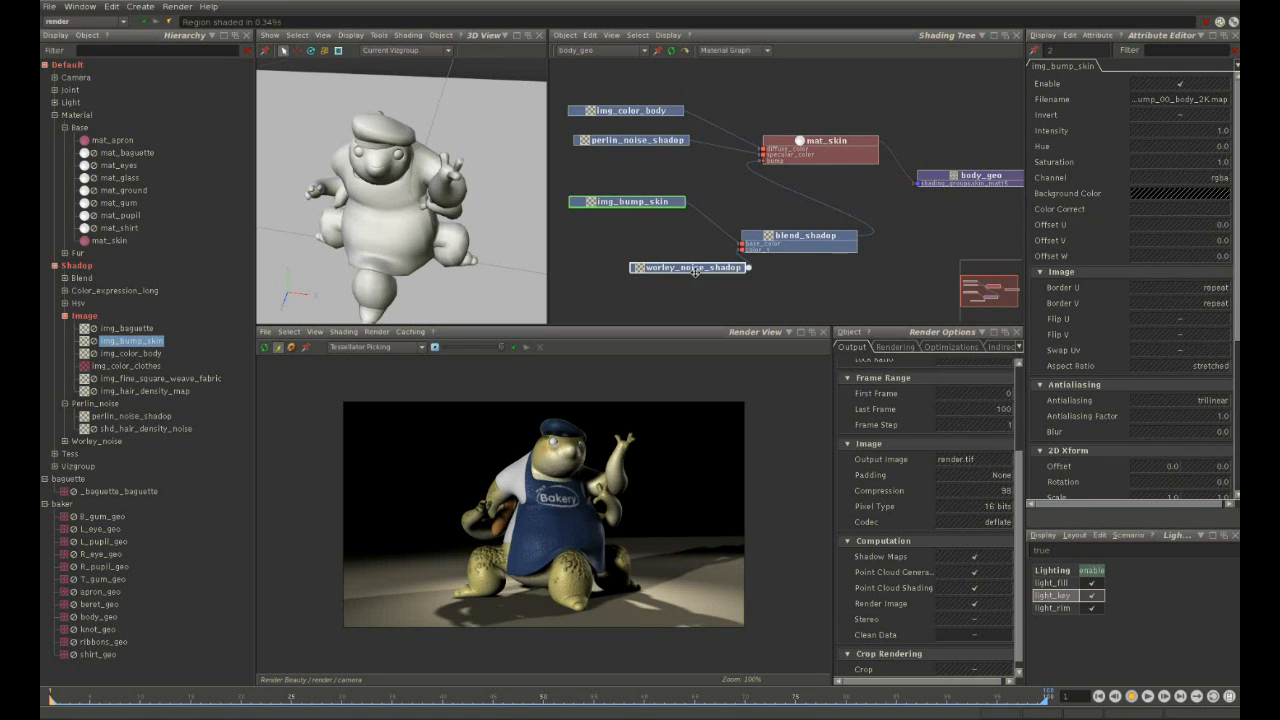
drag(695, 270, 630, 262)
drag(806, 245, 797, 227)
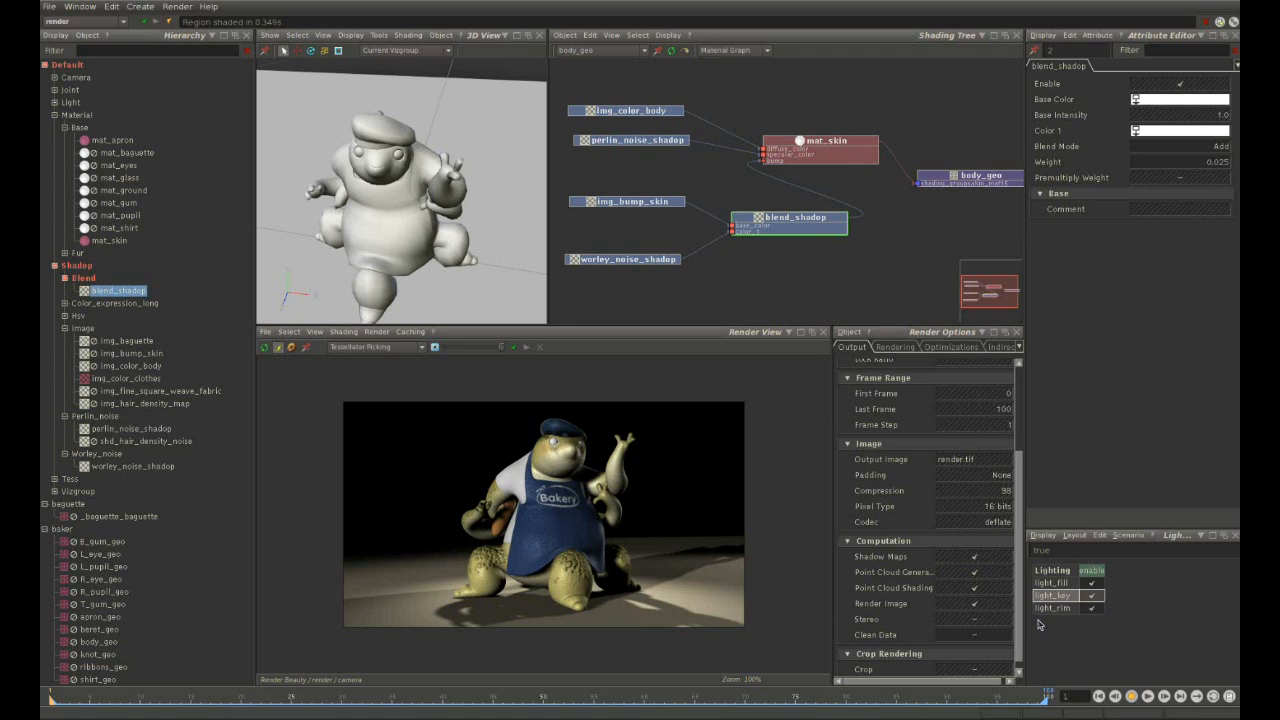
Inspect light_fill, light_key and light_rim by selecting each one in turn from the light list, viewing their placement in the scene.
click(1052, 582)
click(1052, 595)
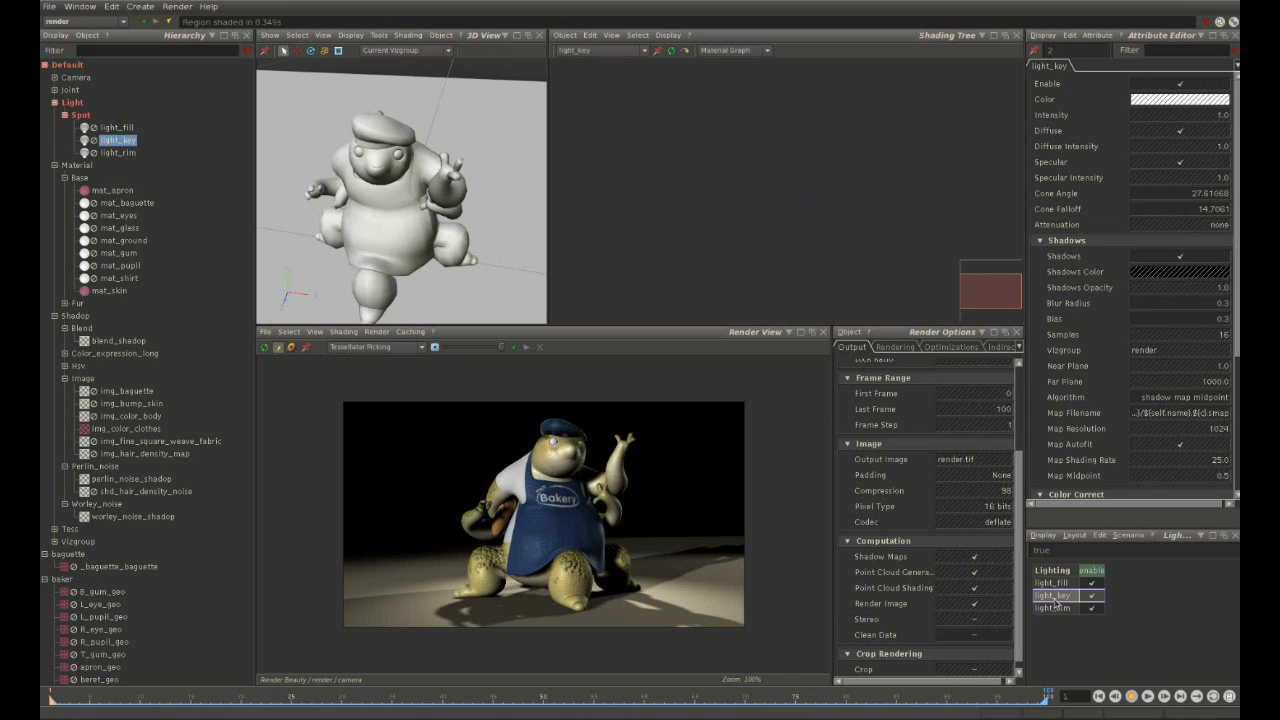
click(1054, 608)
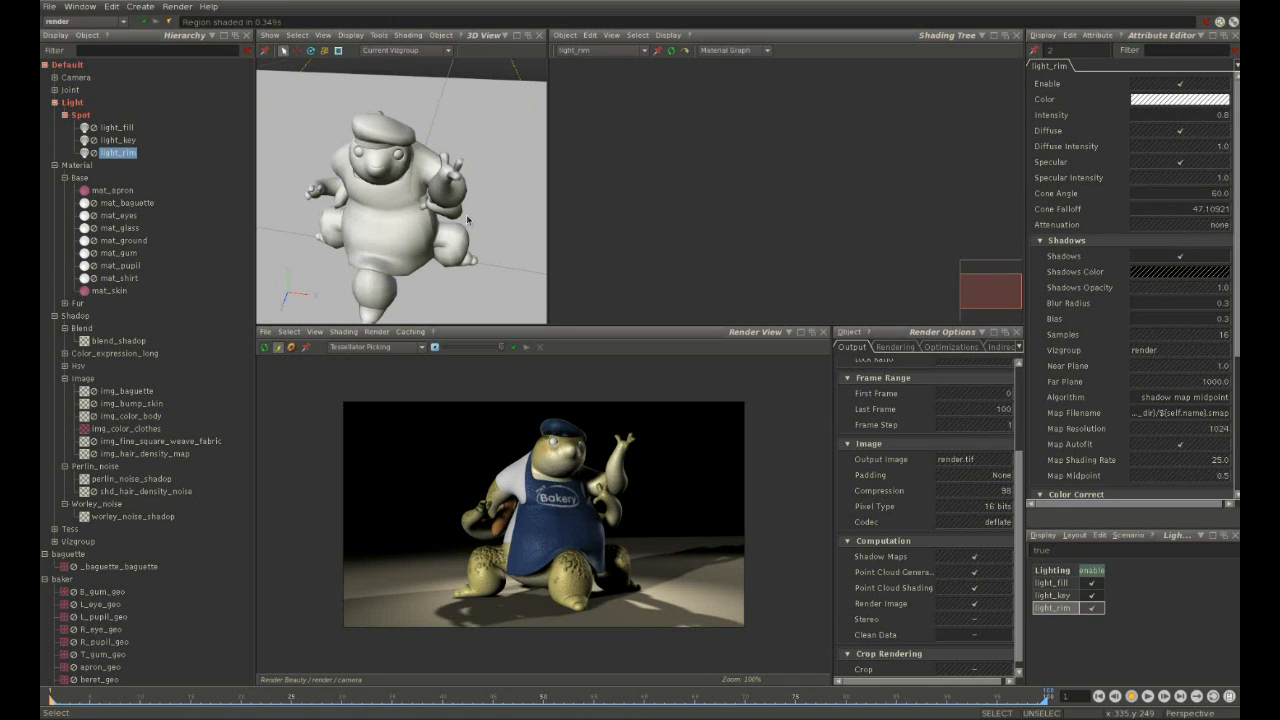
click(1052, 582)
click(1052, 595)
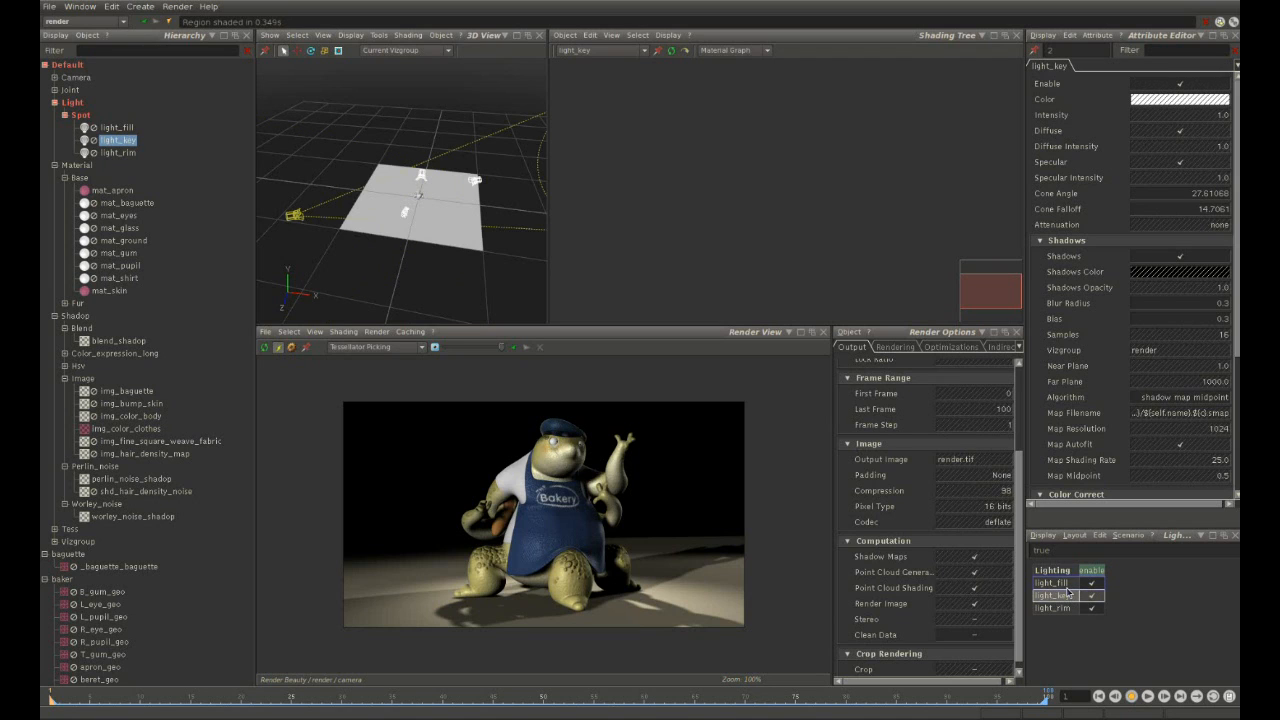
click(1055, 583)
click(1066, 610)
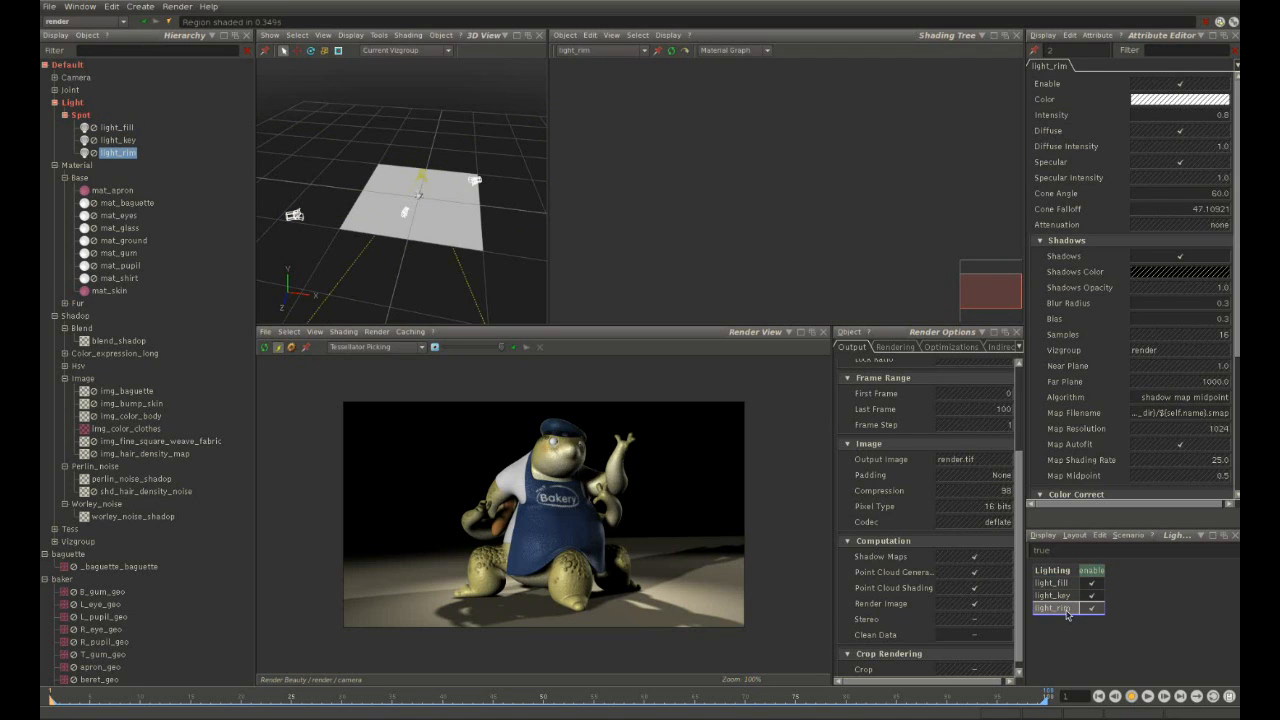
Toggle light_fill's enable state, switch off light_key and light_rim together, and turn all three lights back on.
click(1094, 586)
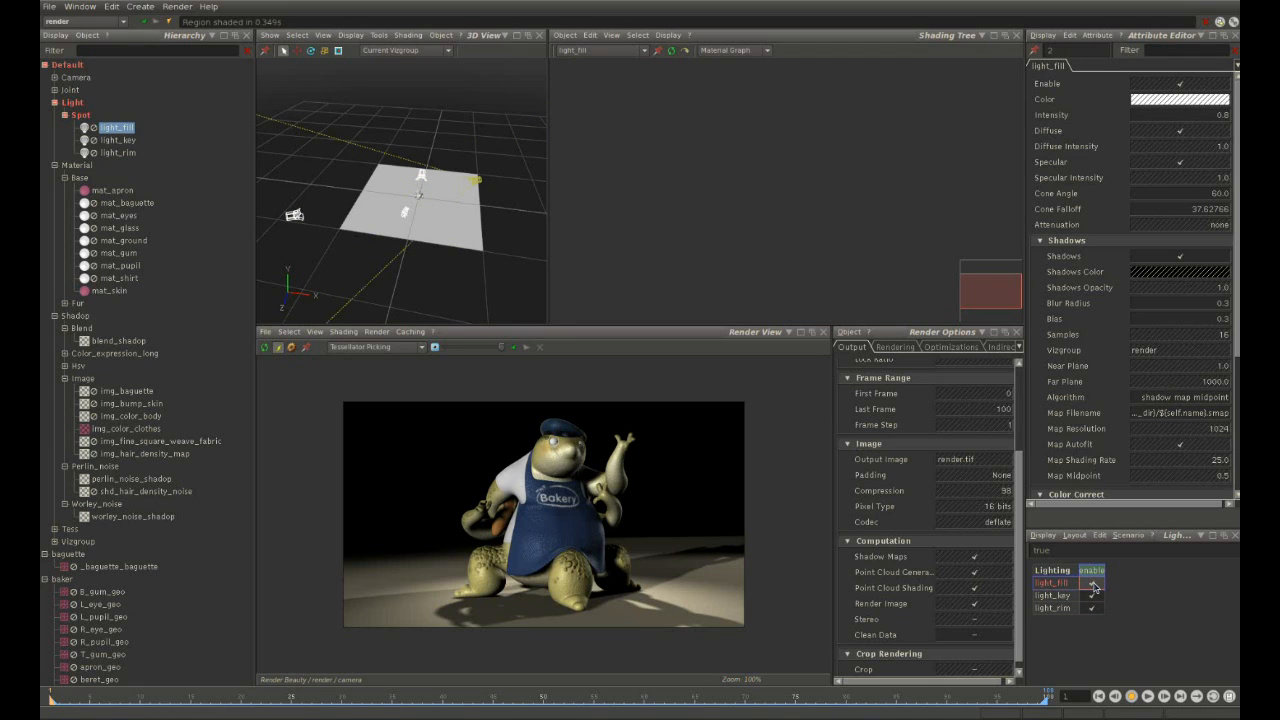
click(1094, 585)
click(1094, 586)
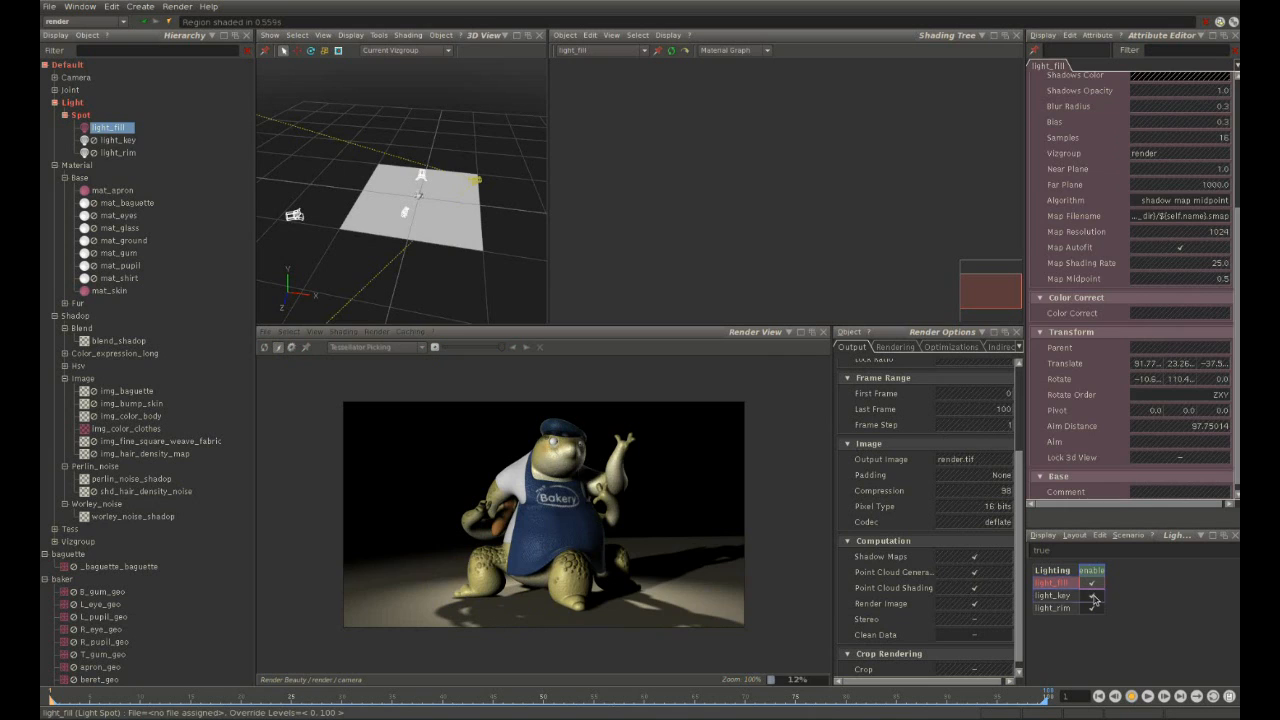
drag(1093, 597, 1093, 610)
click(1093, 610)
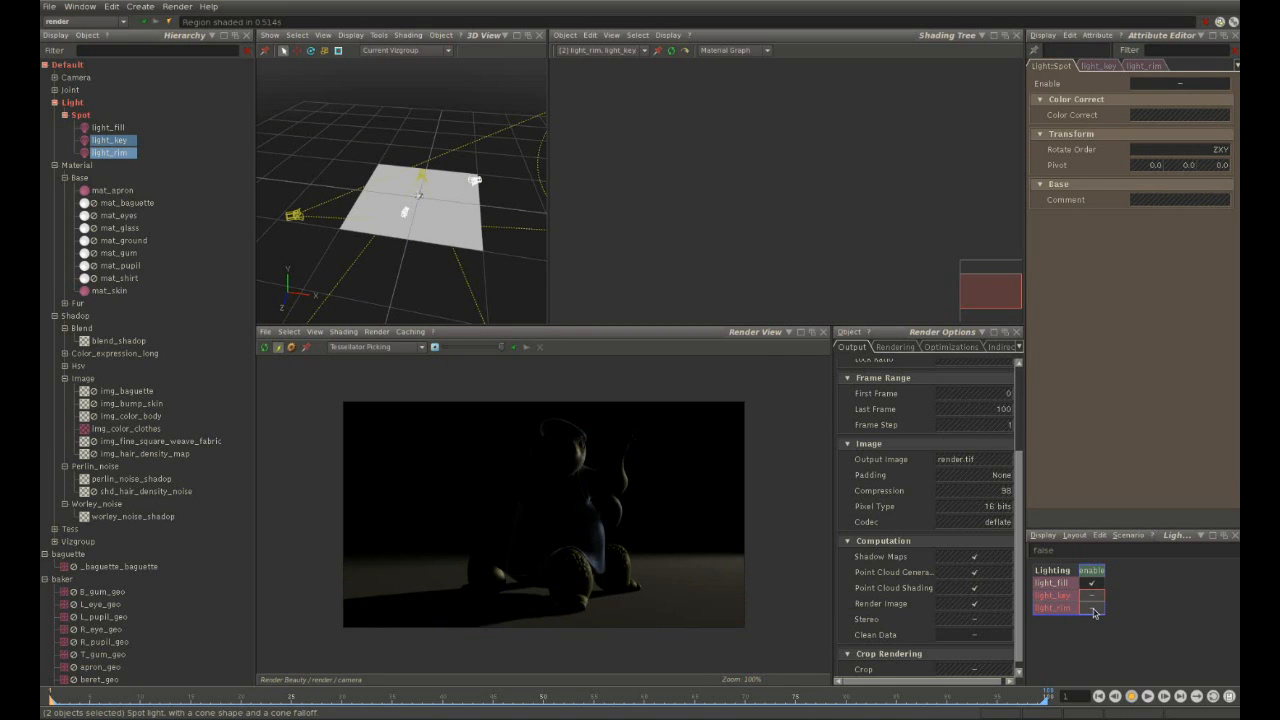
click(1093, 572)
click(1091, 583)
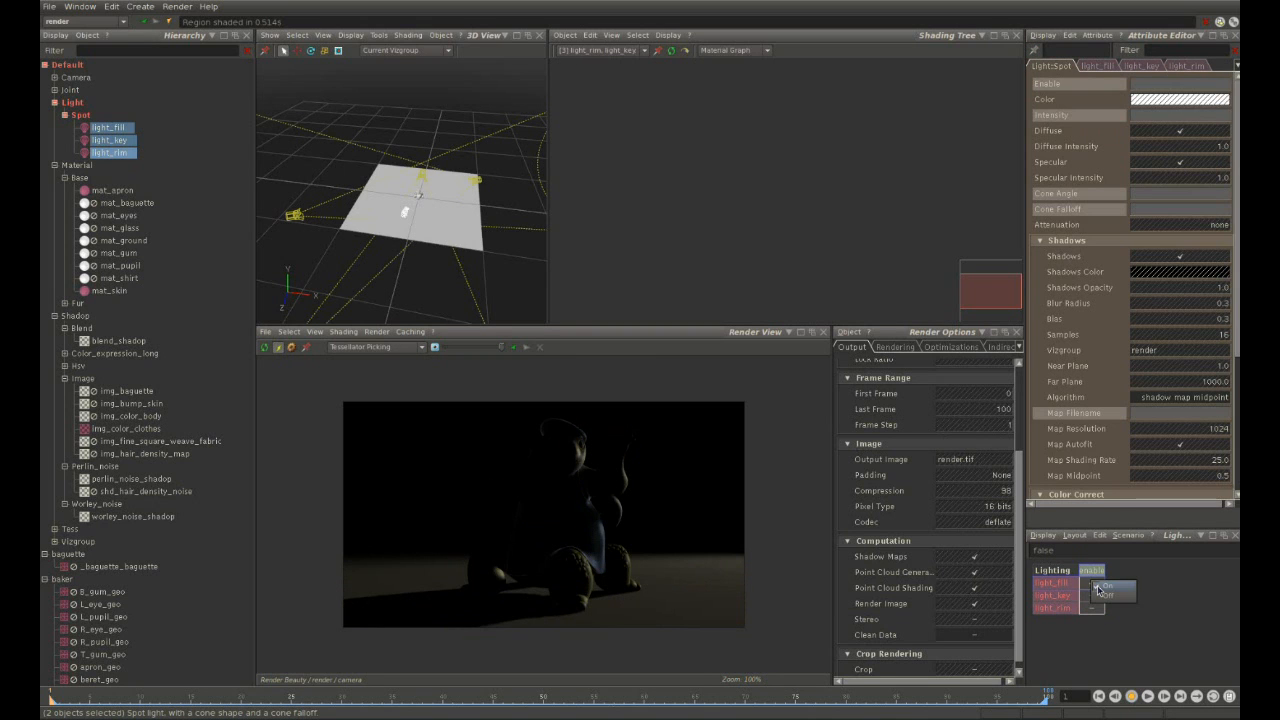
Preview the individual contributions of light_fill, light_key and light_rim in the render, and return to the beauty image.
click(1060, 584)
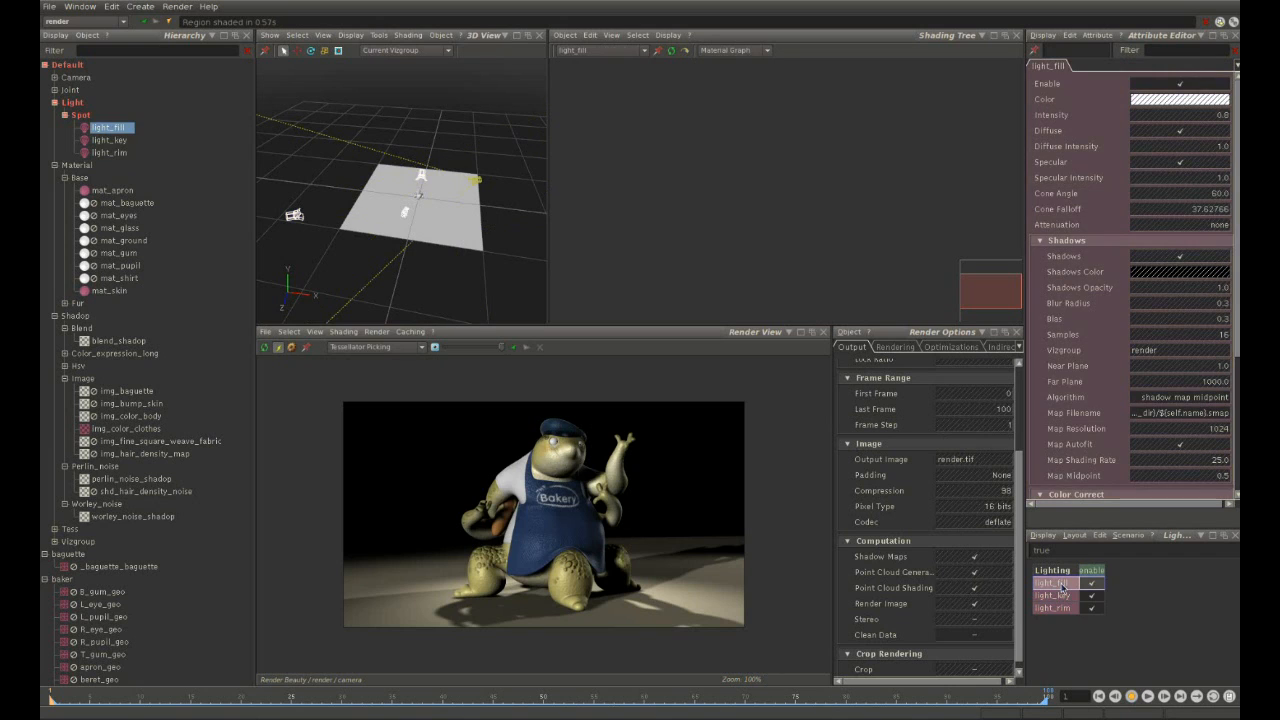
click(1066, 596)
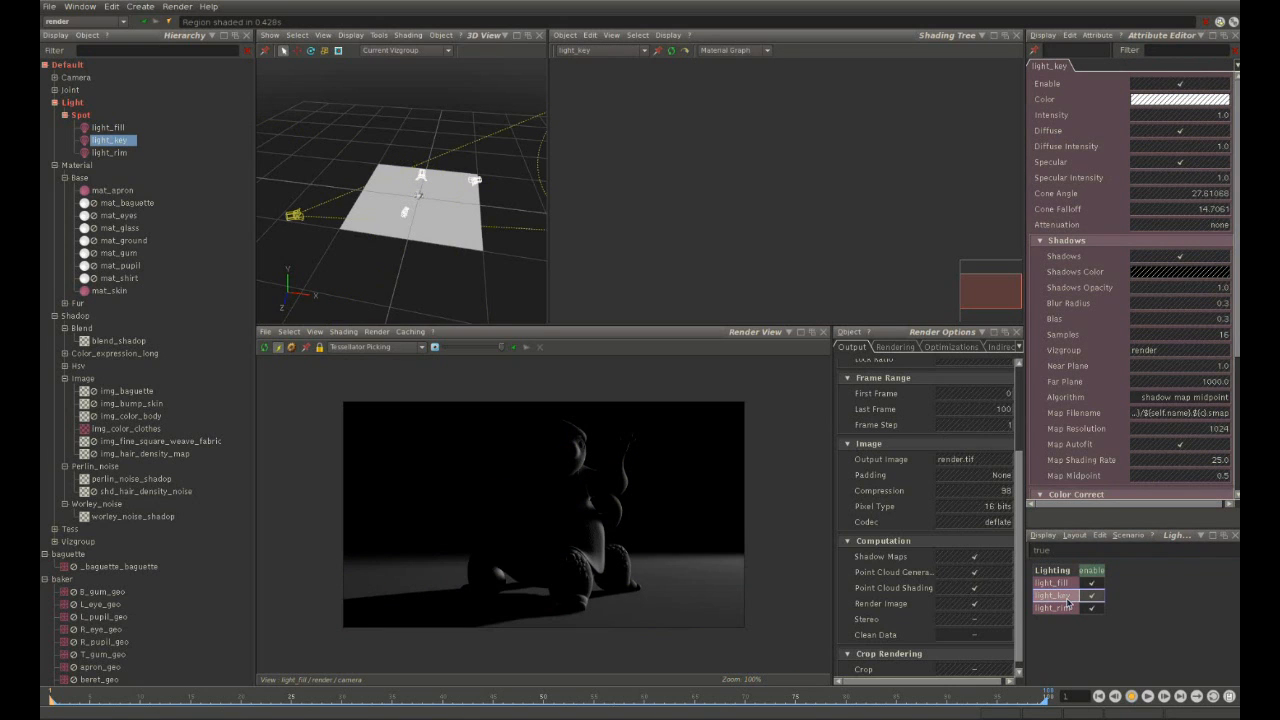
click(1064, 608)
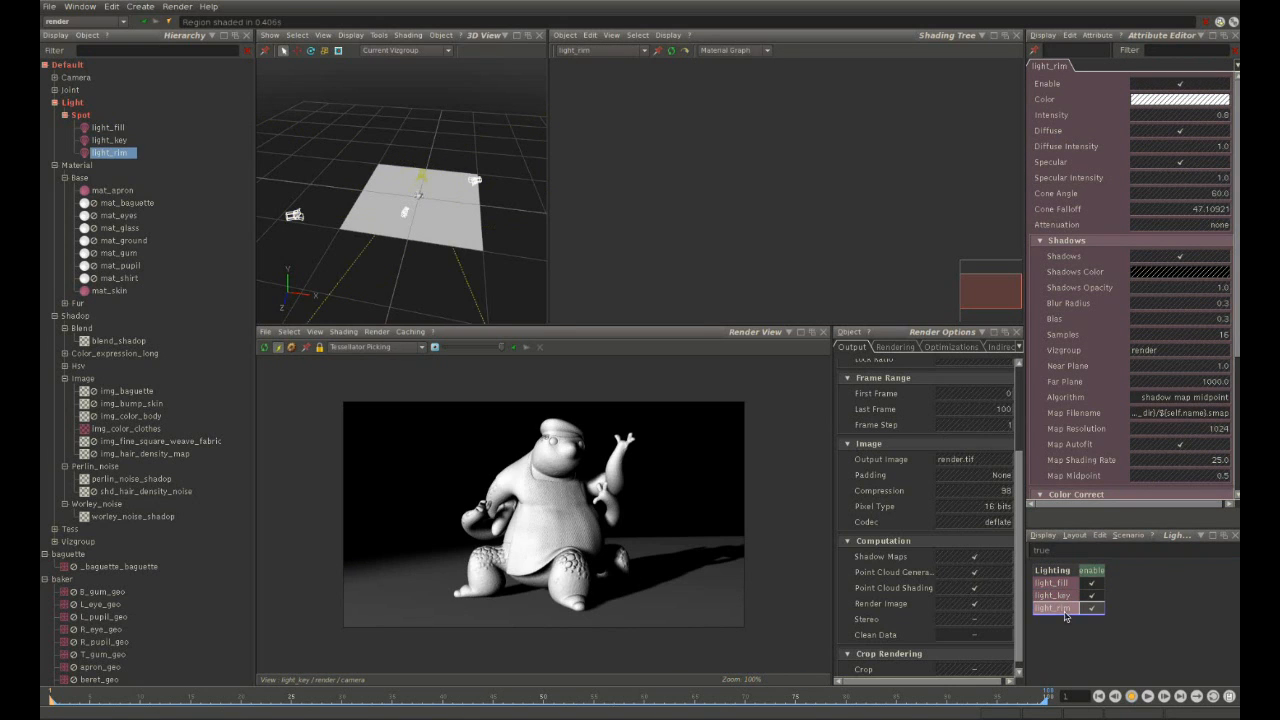
click(596, 598)
Use Main Light Picking on the render to identify the dominant light on the beret, the ground and the baker's head.
right_click(586, 520)
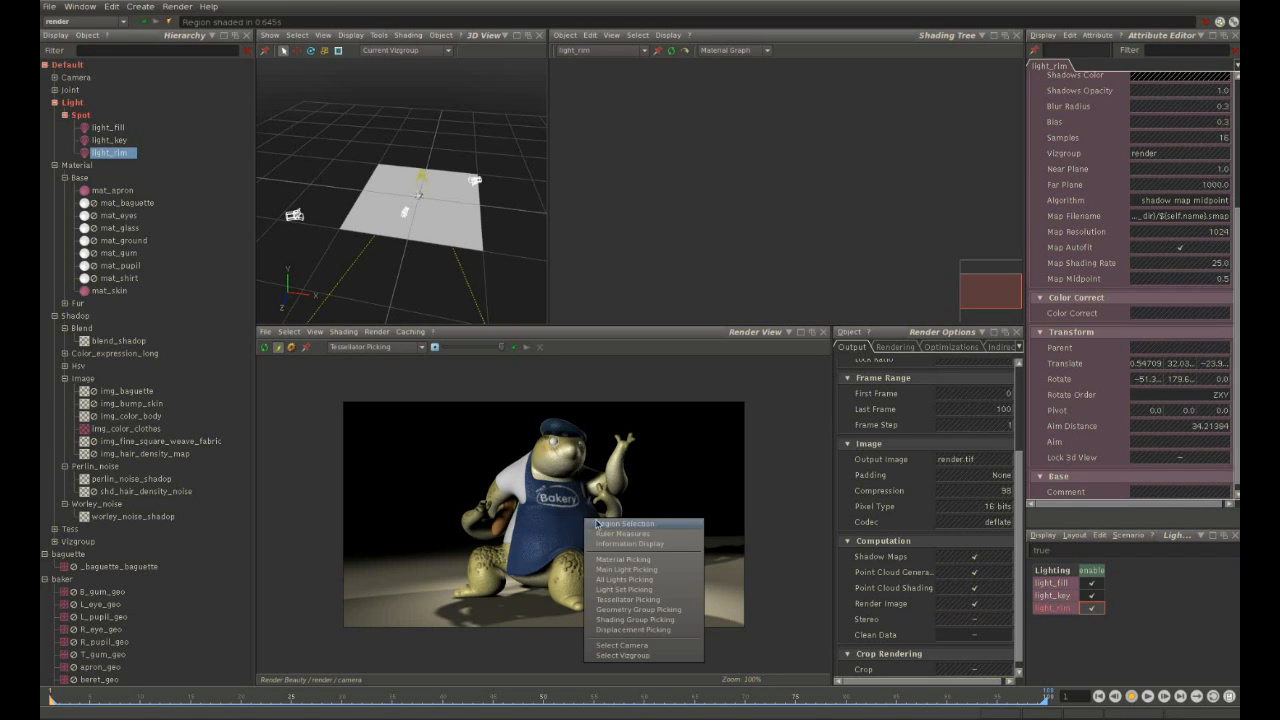
click(631, 573)
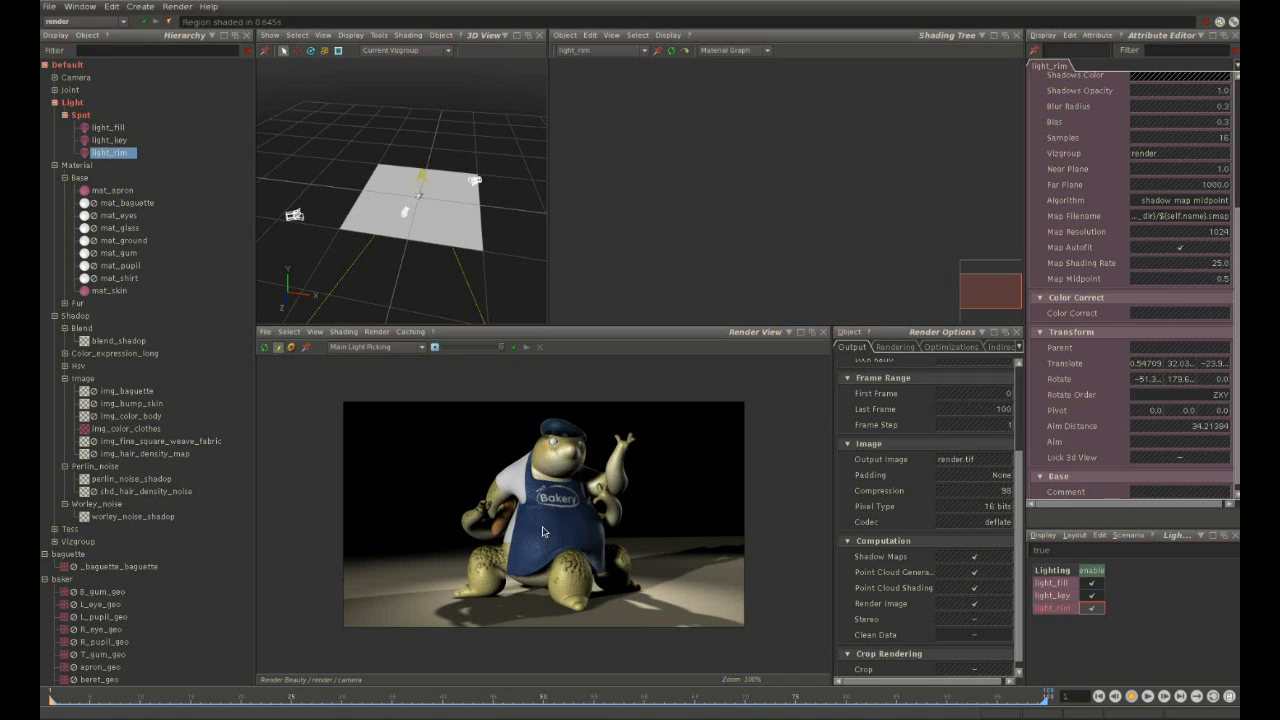
click(552, 442)
click(671, 598)
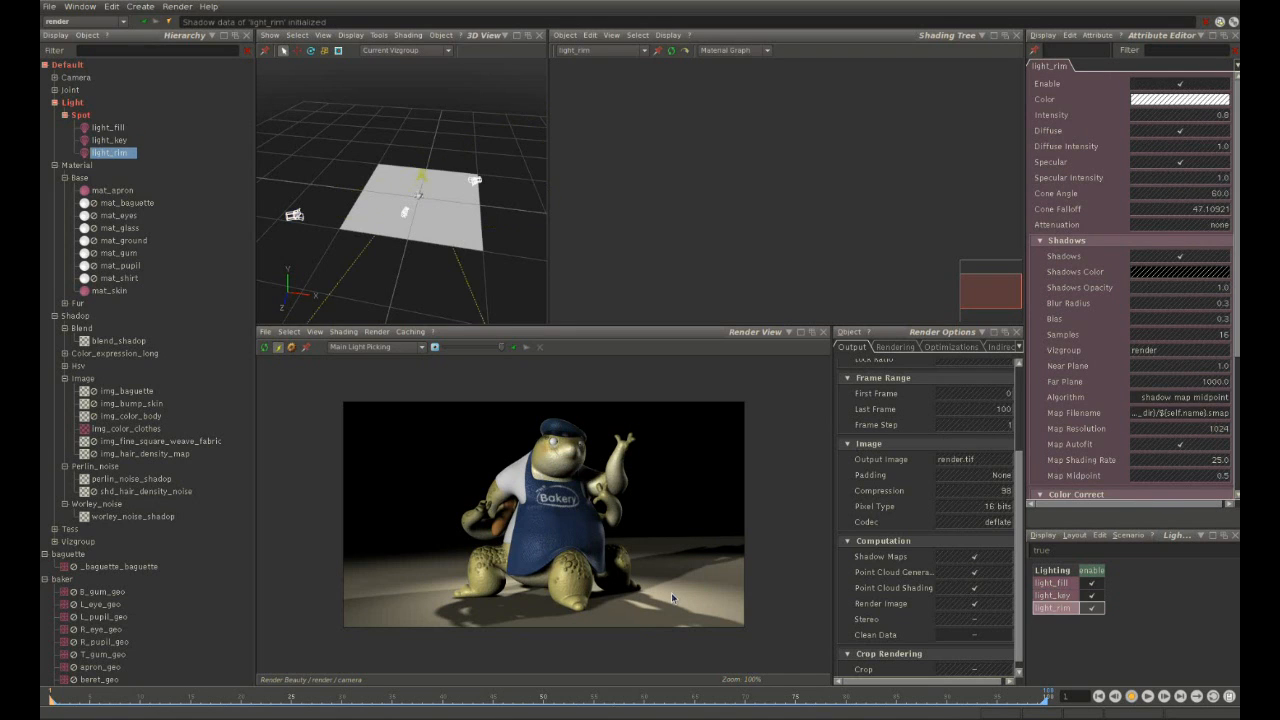
click(575, 436)
scroll(575, 436, up, 5)
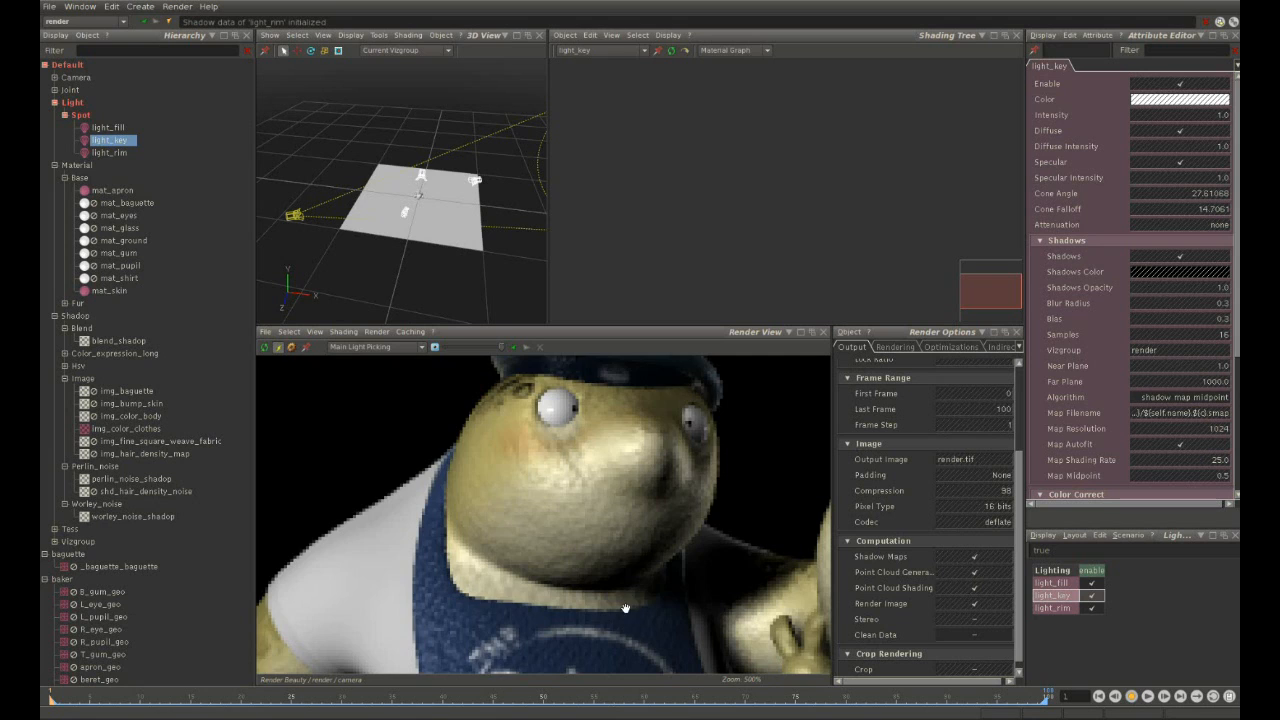
scroll(627, 610, down, 3)
scroll(659, 589, down, 1)
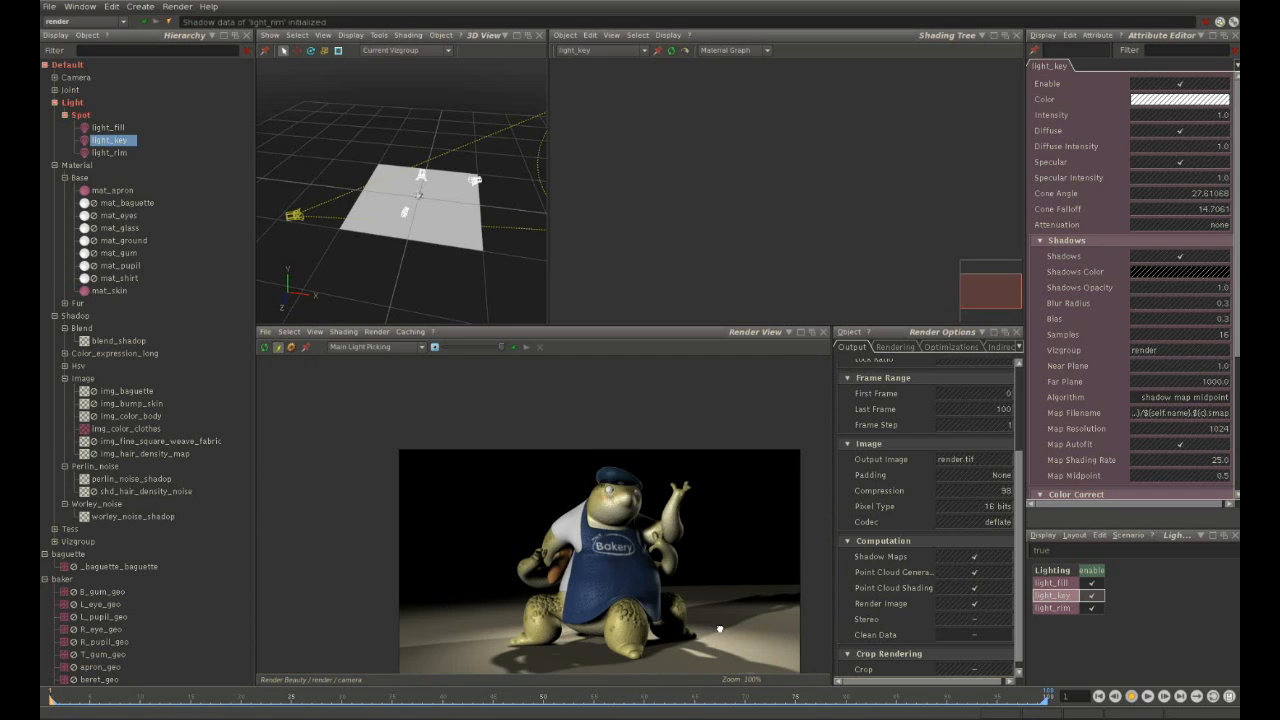
Use All Lights Picking on the ground beside the baker to list each light's contribution at that point.
right_click(701, 599)
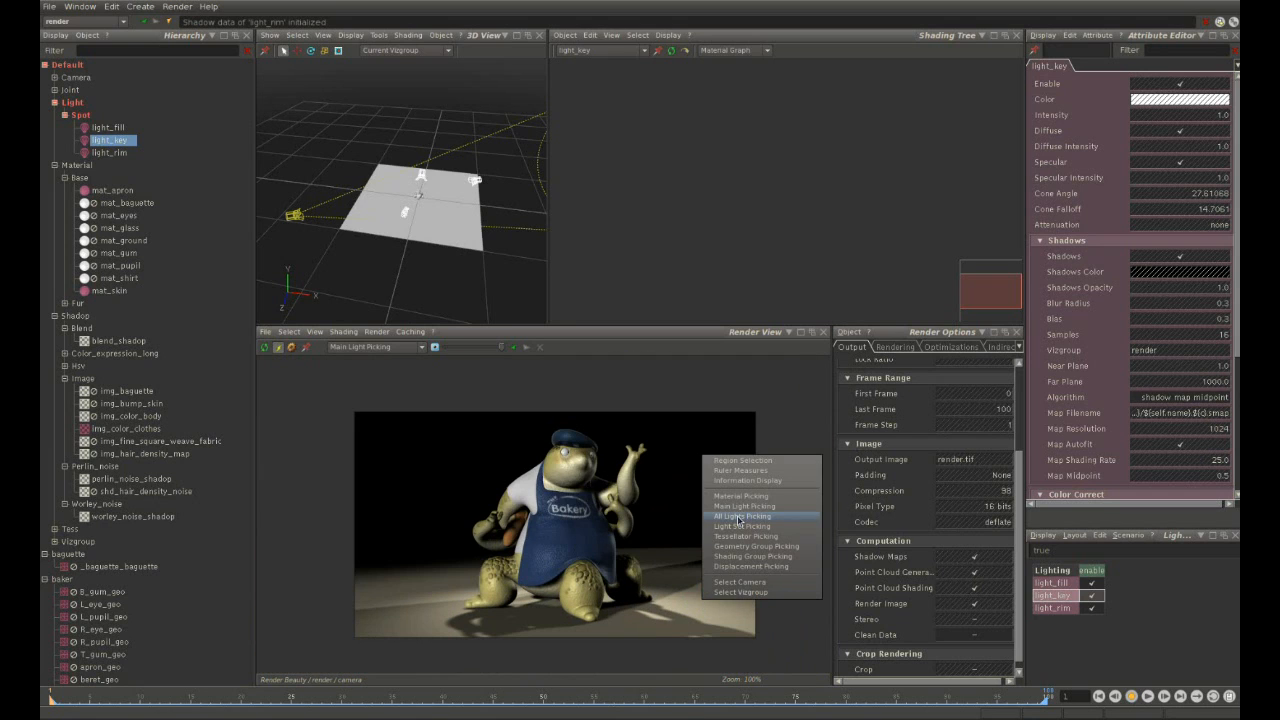
click(738, 517)
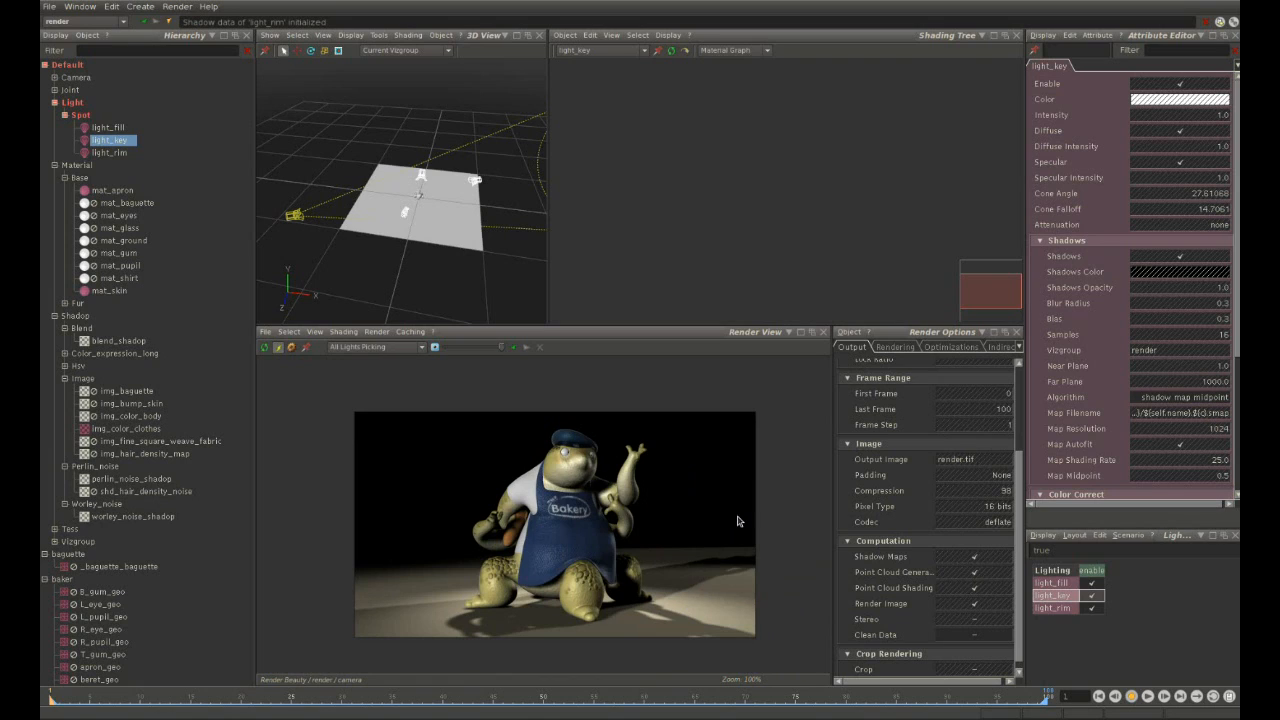
click(698, 604)
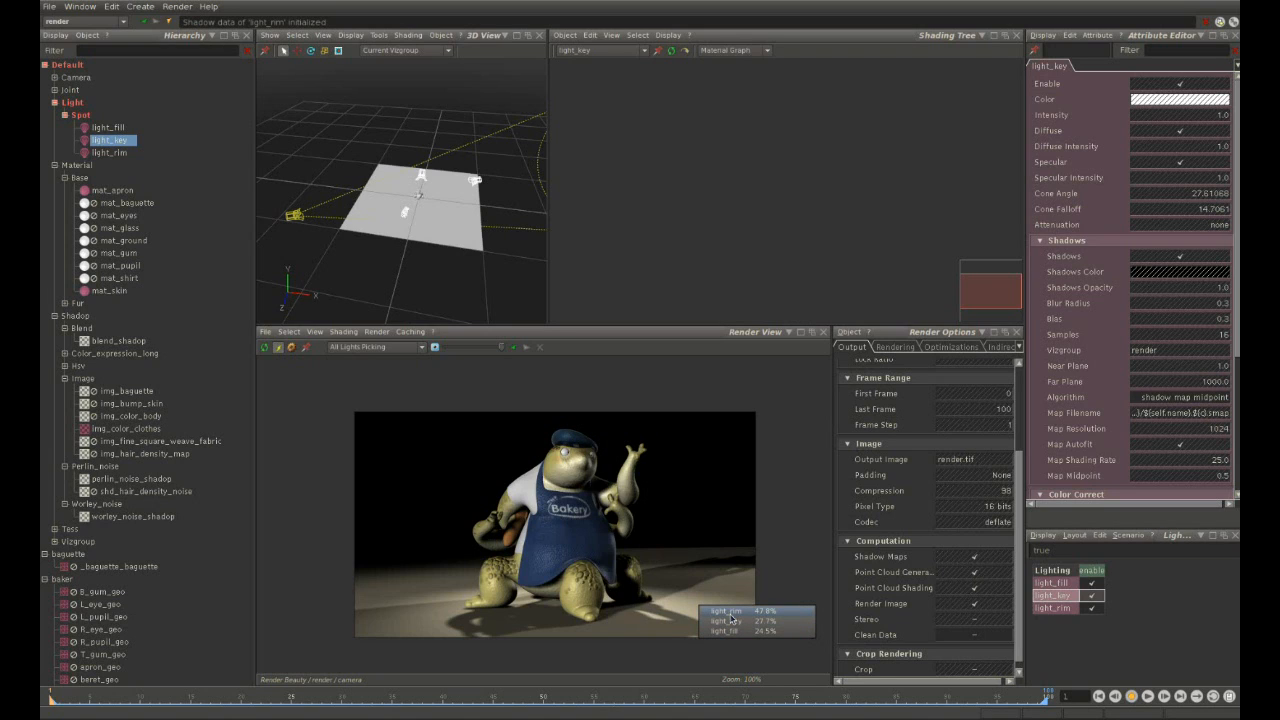
Switch the render picking mode to Tessellator Picking and select the baker's apron geometry in the image.
right_click(553, 526)
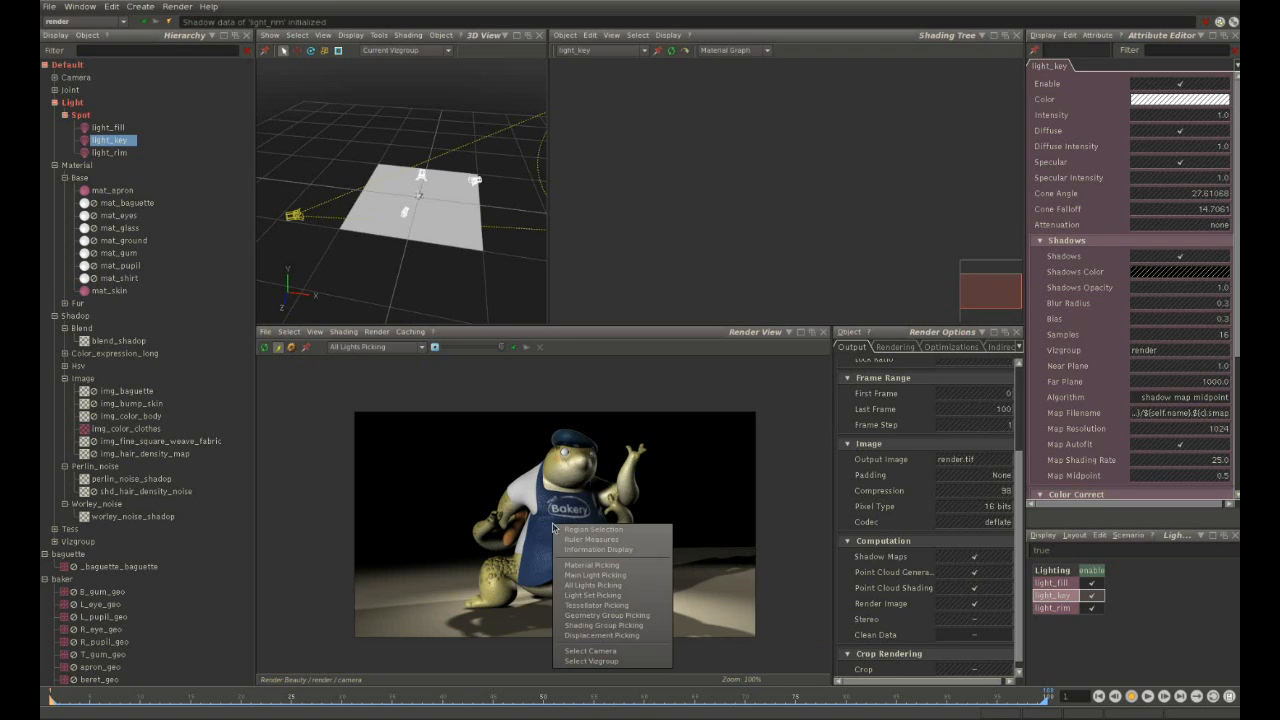
click(588, 605)
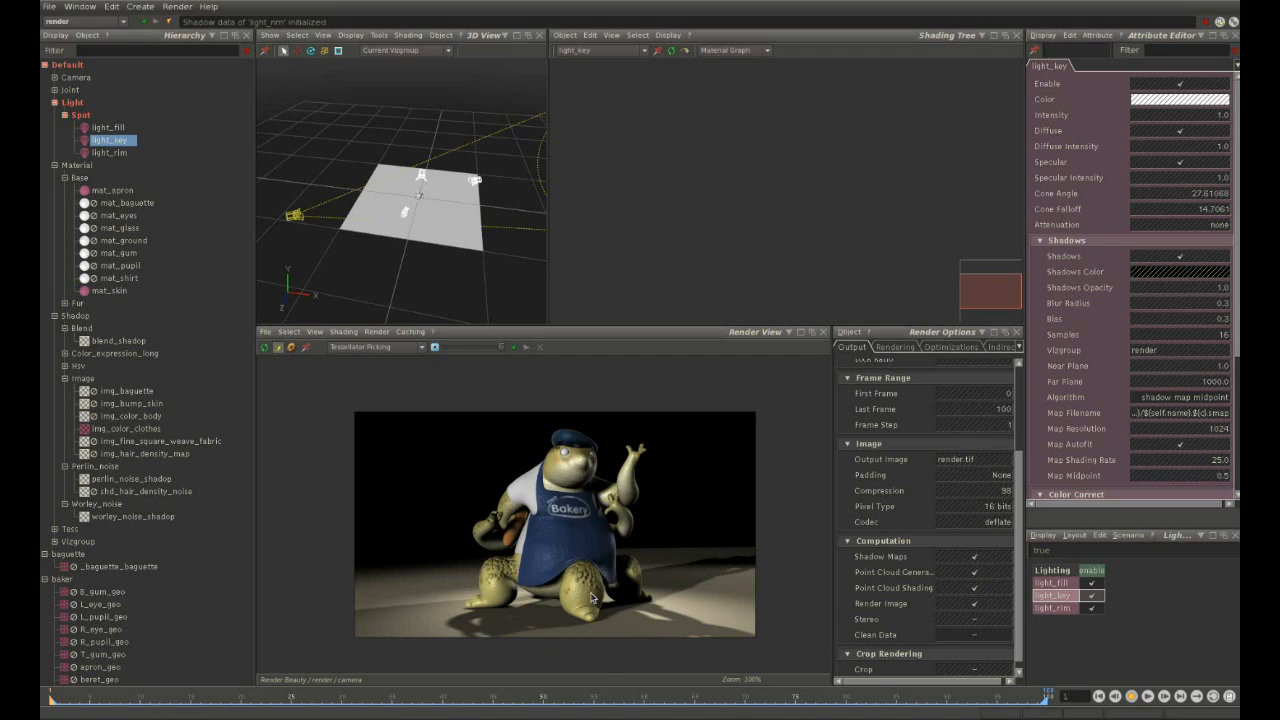
click(592, 550)
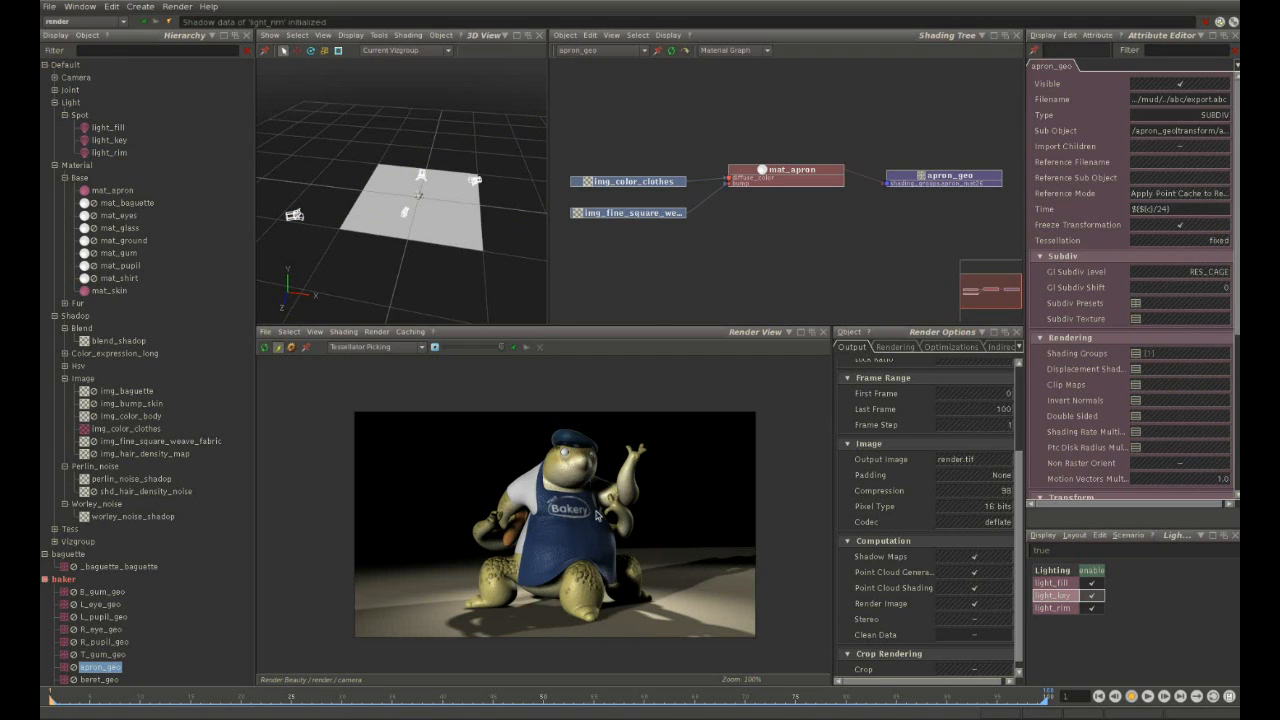
Display the apron's Lighting Graph and frame its three light nodes in the shading tree.
click(752, 59)
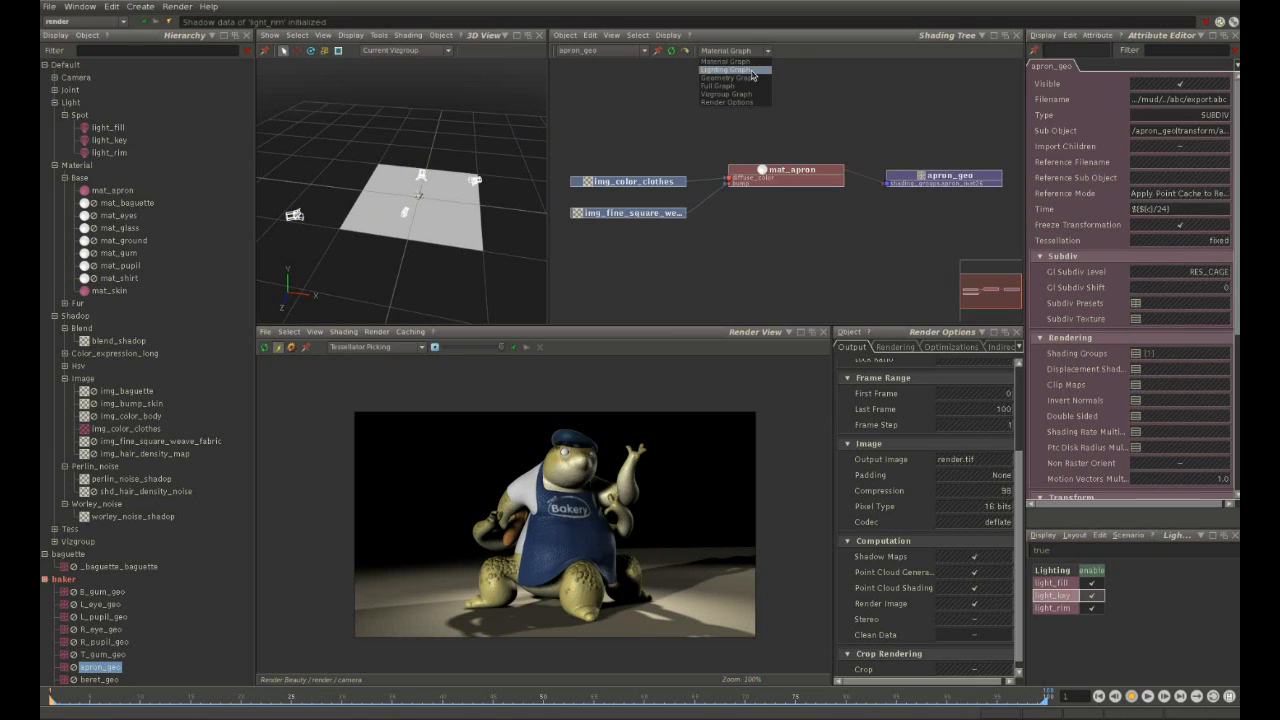
click(752, 72)
right_drag(900, 252, 812, 228)
middle_drag(628, 188, 740, 194)
drag(802, 90, 868, 276)
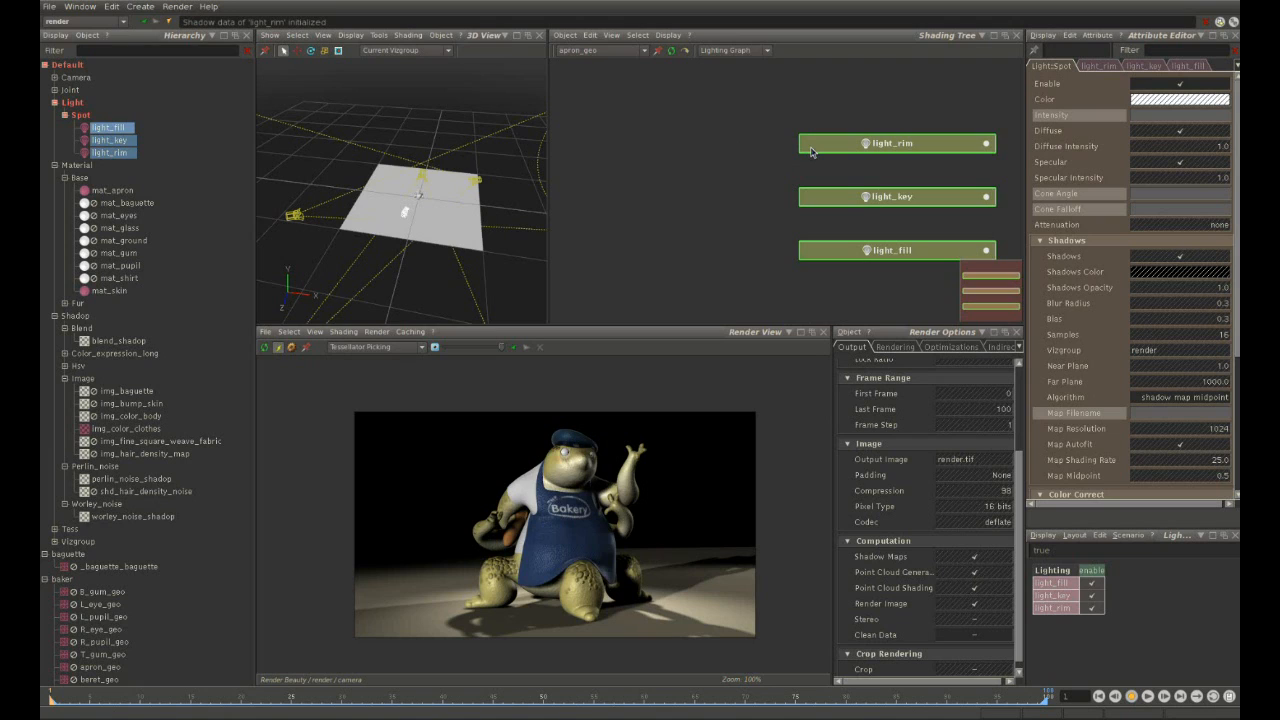
key(f)
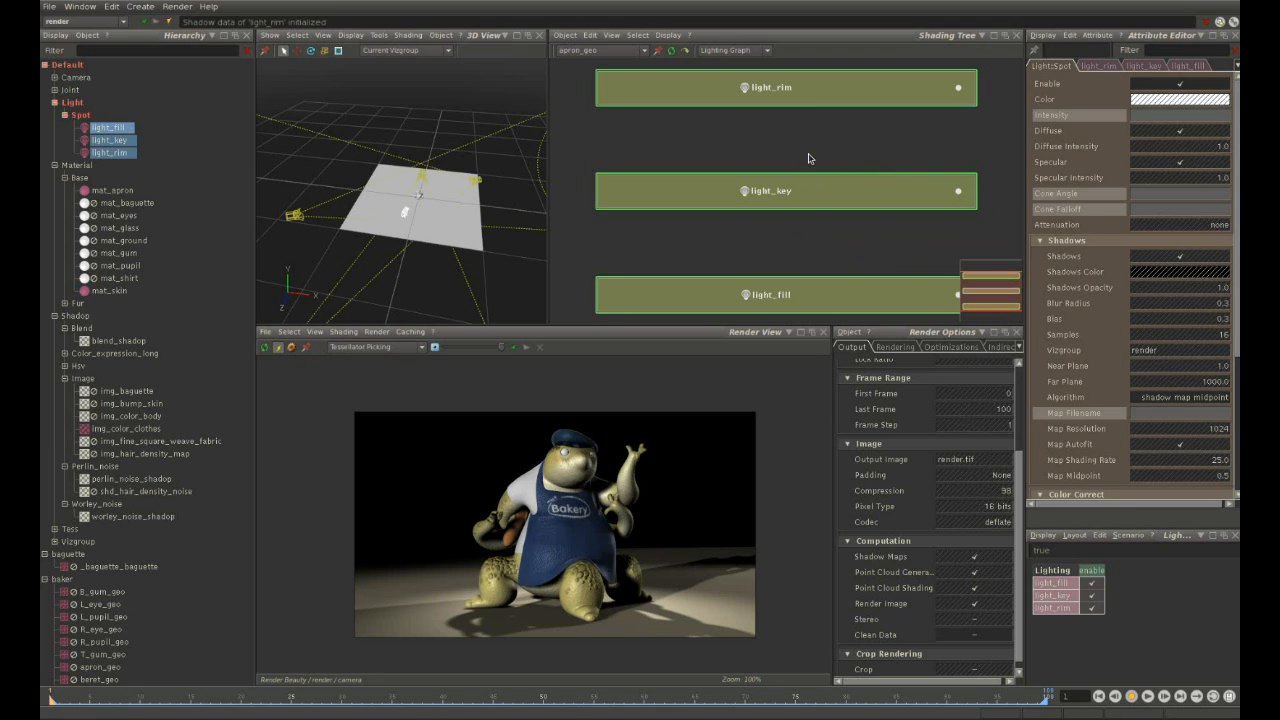
Look through light_key in the 3D view and orbit it slightly around the baker to reposition the light.
click(836, 241)
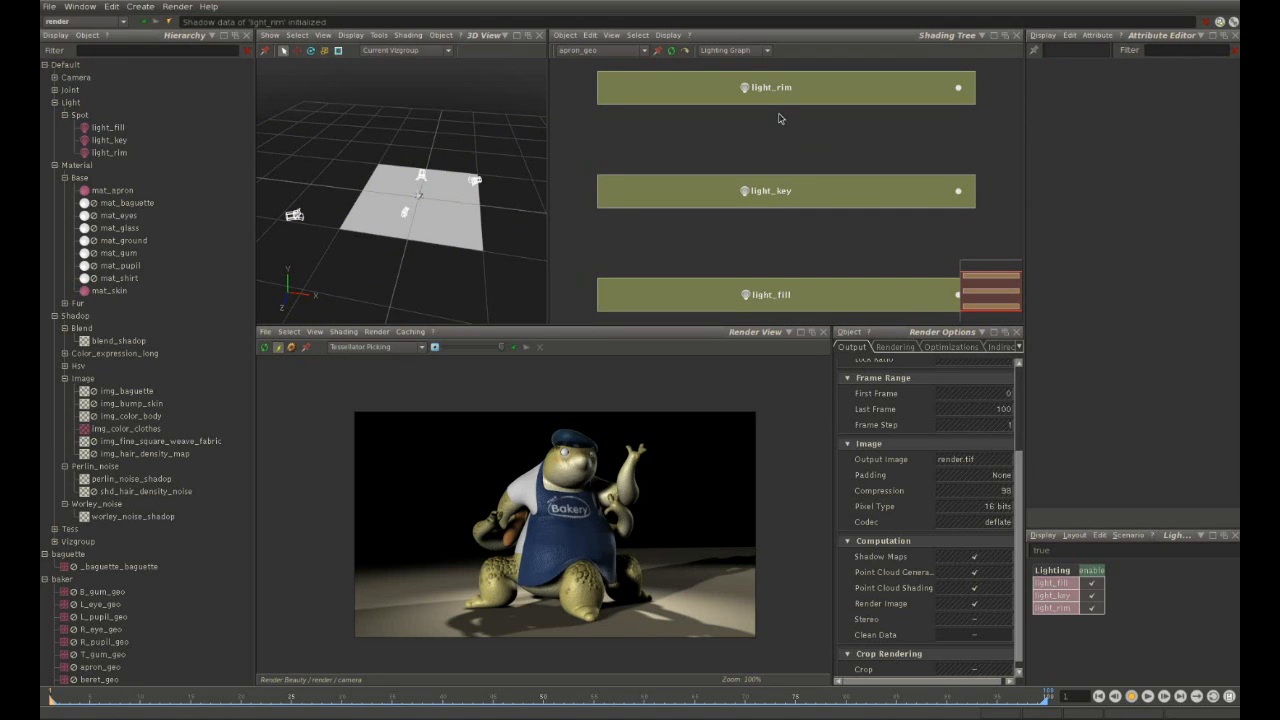
click(779, 190)
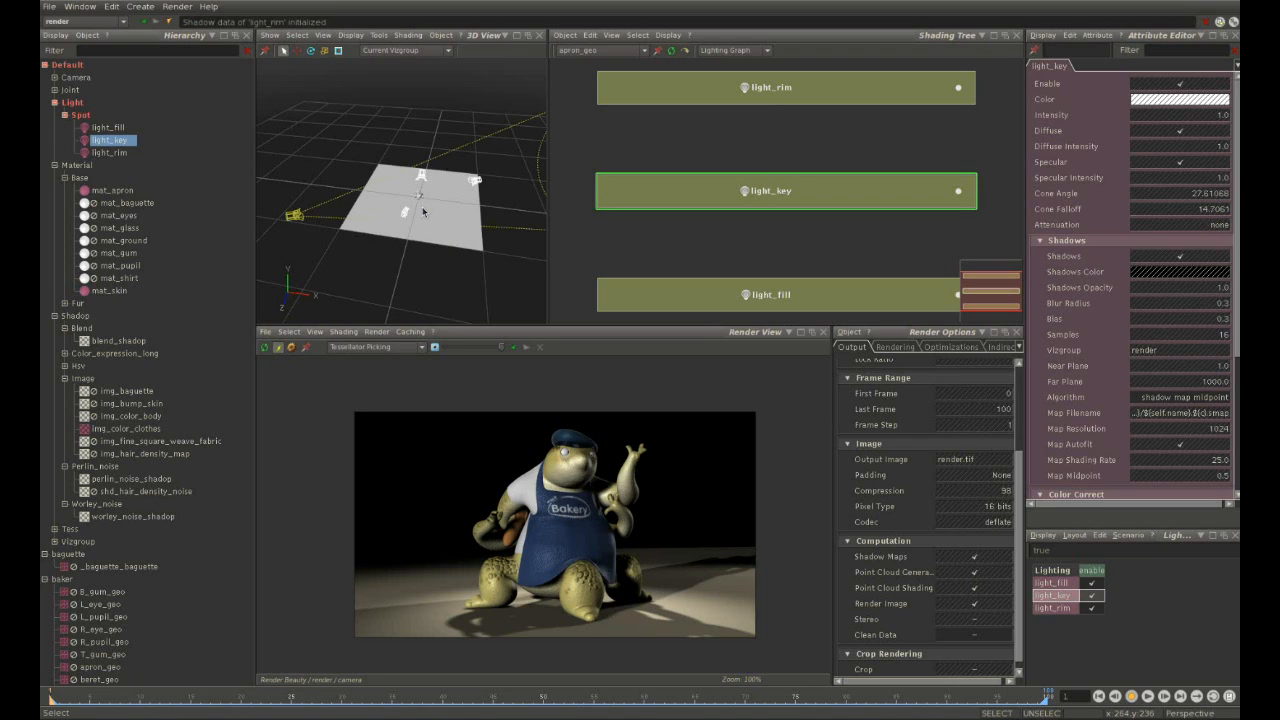
key(l)
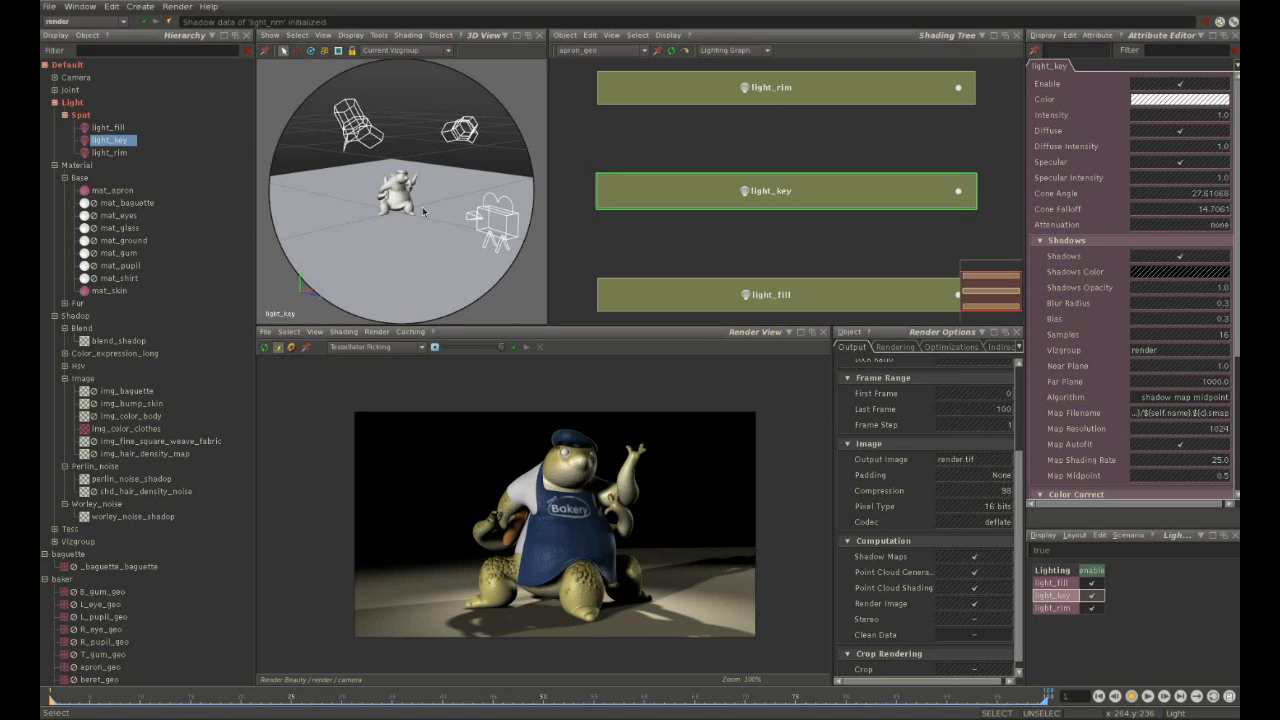
key(alt)
alt+drag(393, 210, 374, 210)
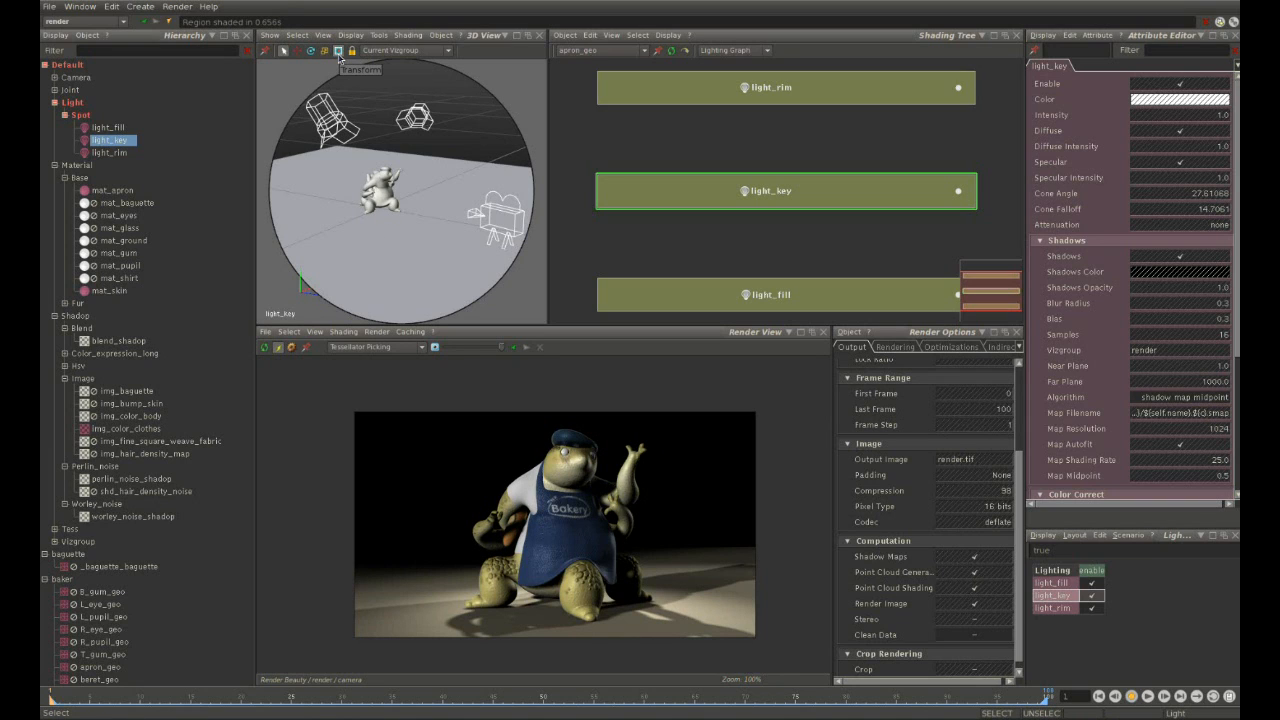
Adjust light_key's cone with the Transform manipulator to an angle of about 18.3 and a falloff of about 15.8.
click(339, 55)
drag(380, 131, 396, 172)
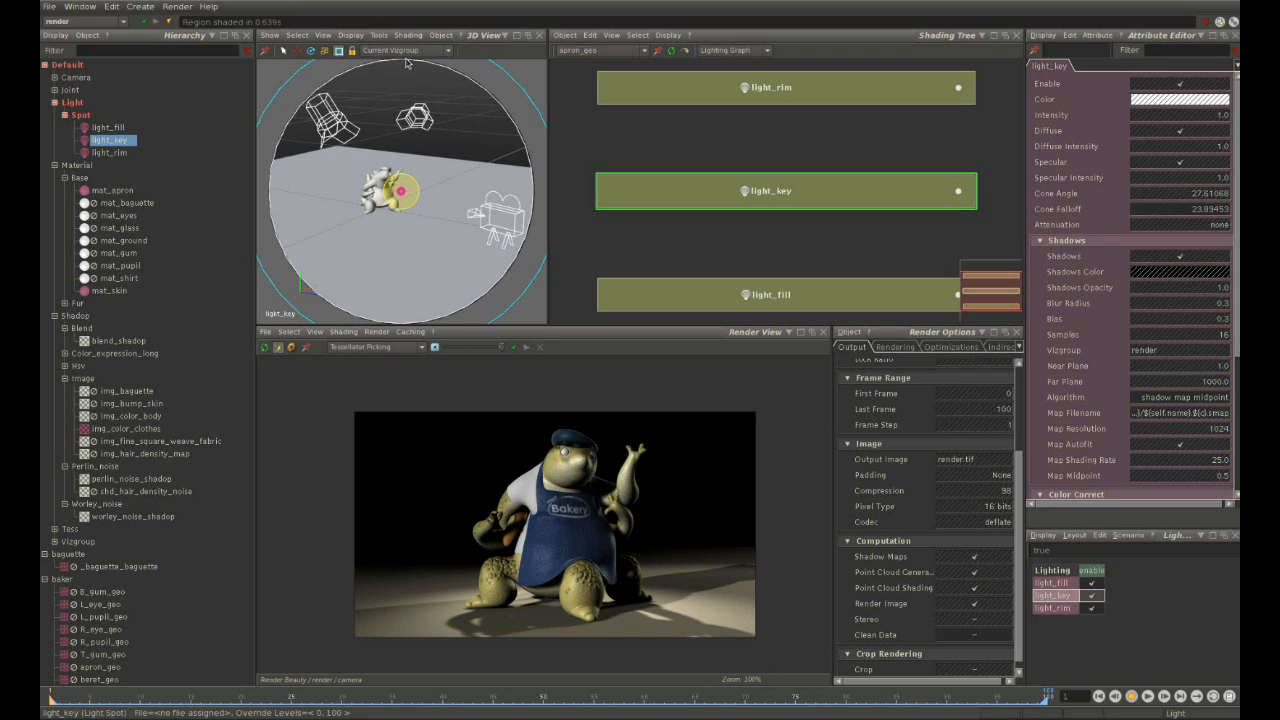
drag(407, 61, 424, 154)
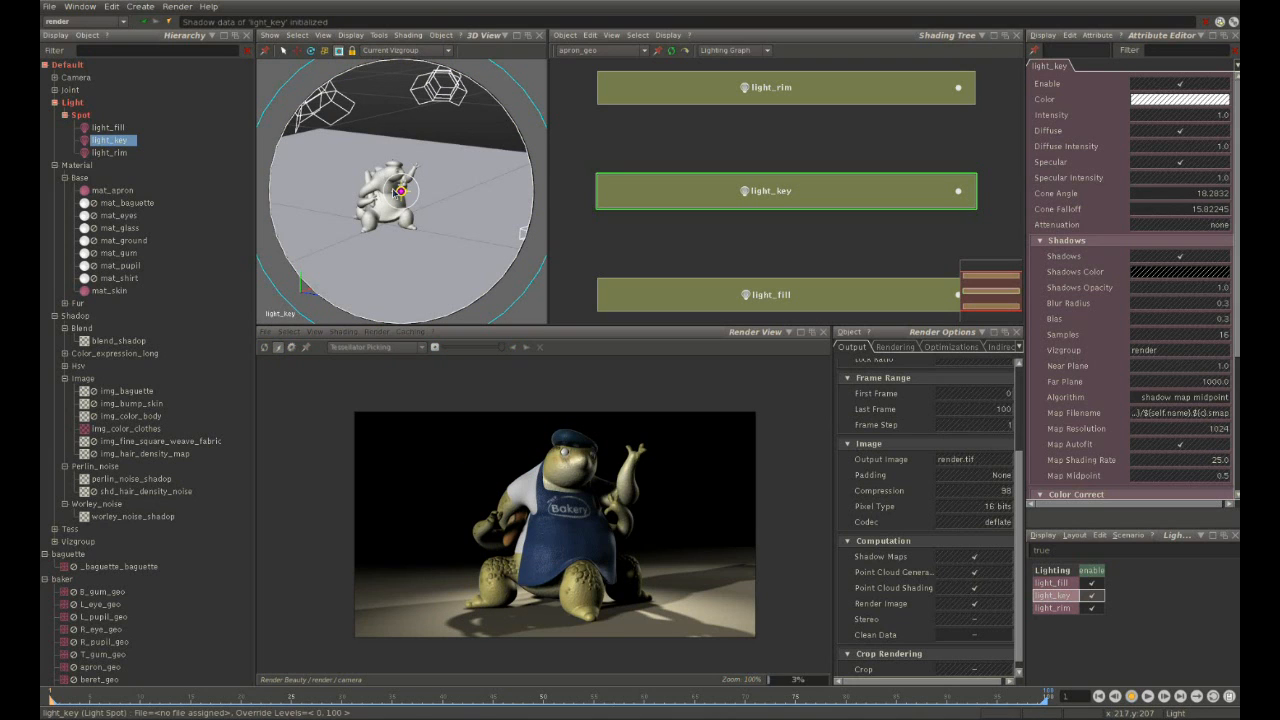
Aim light_key at the baker's head and orbit the light to a steep position above the character.
right_click(387, 171)
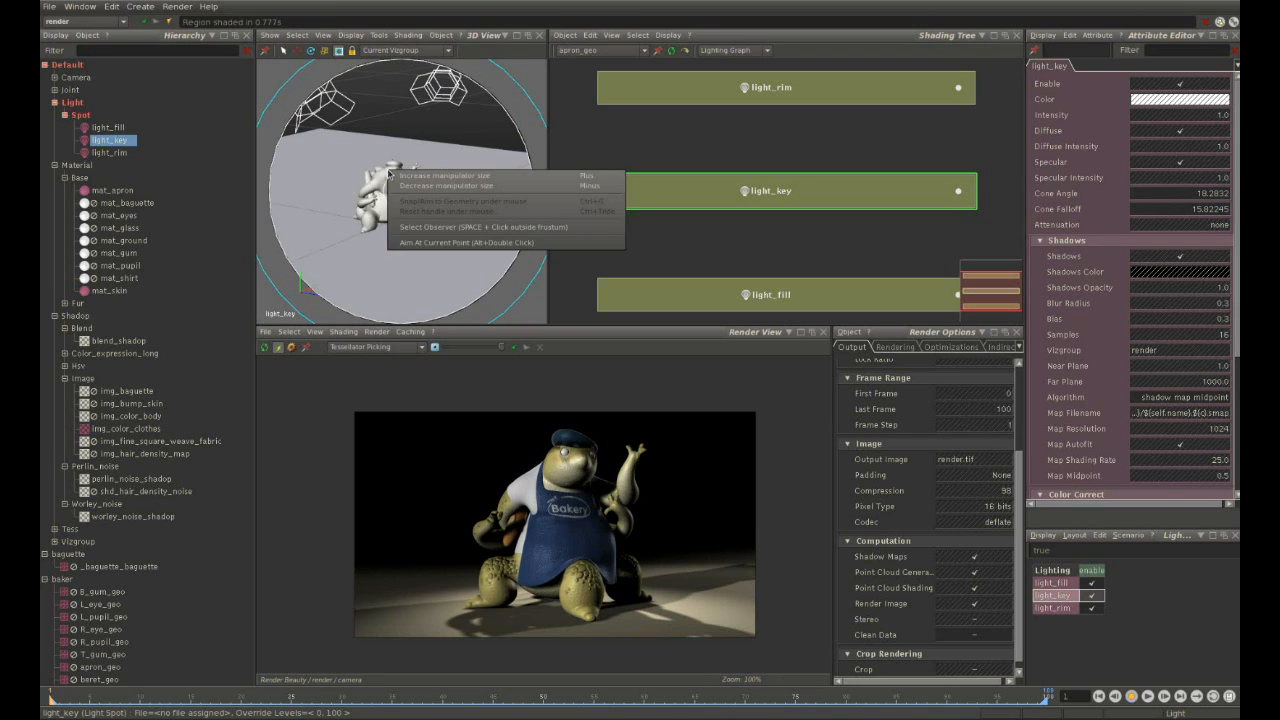
click(416, 244)
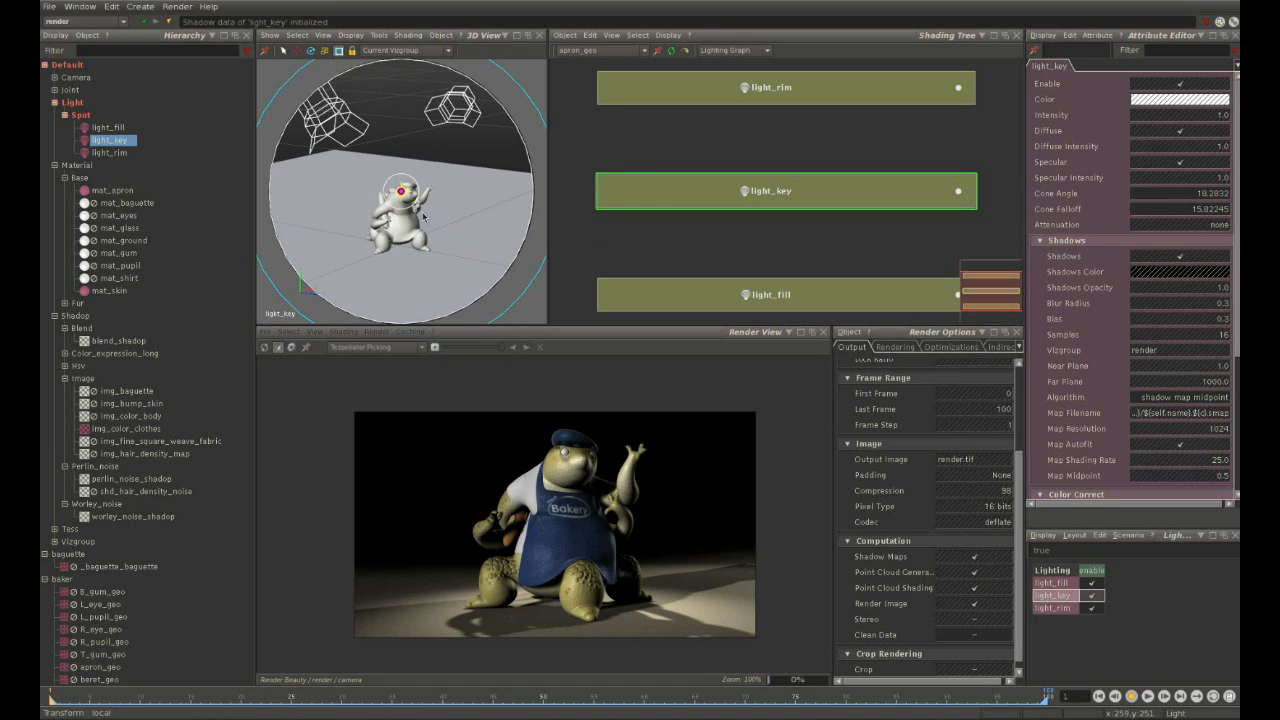
alt+drag(404, 206, 400, 275)
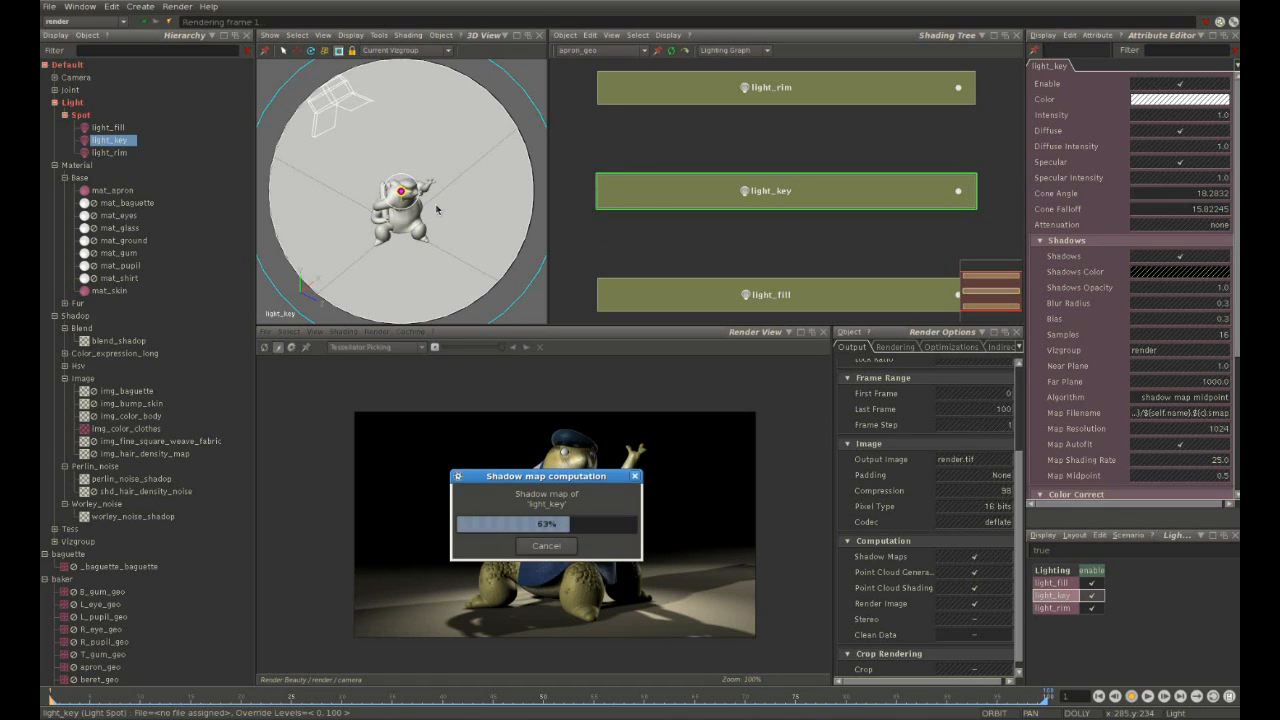
alt+drag(441, 214, 438, 232)
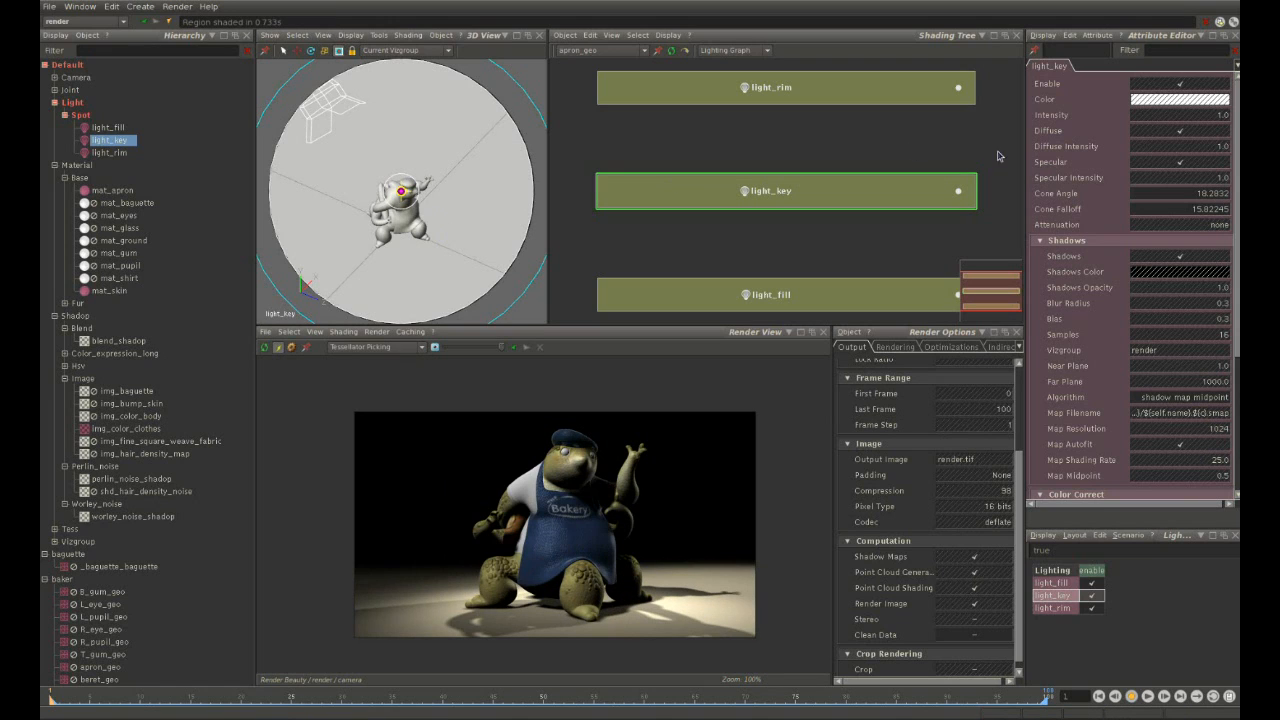
Set light_key's intensity to 0.8 and its color to a pale yellow (RGB 255, 255, 226).
click(1173, 116)
text(0.8)
key(Return)
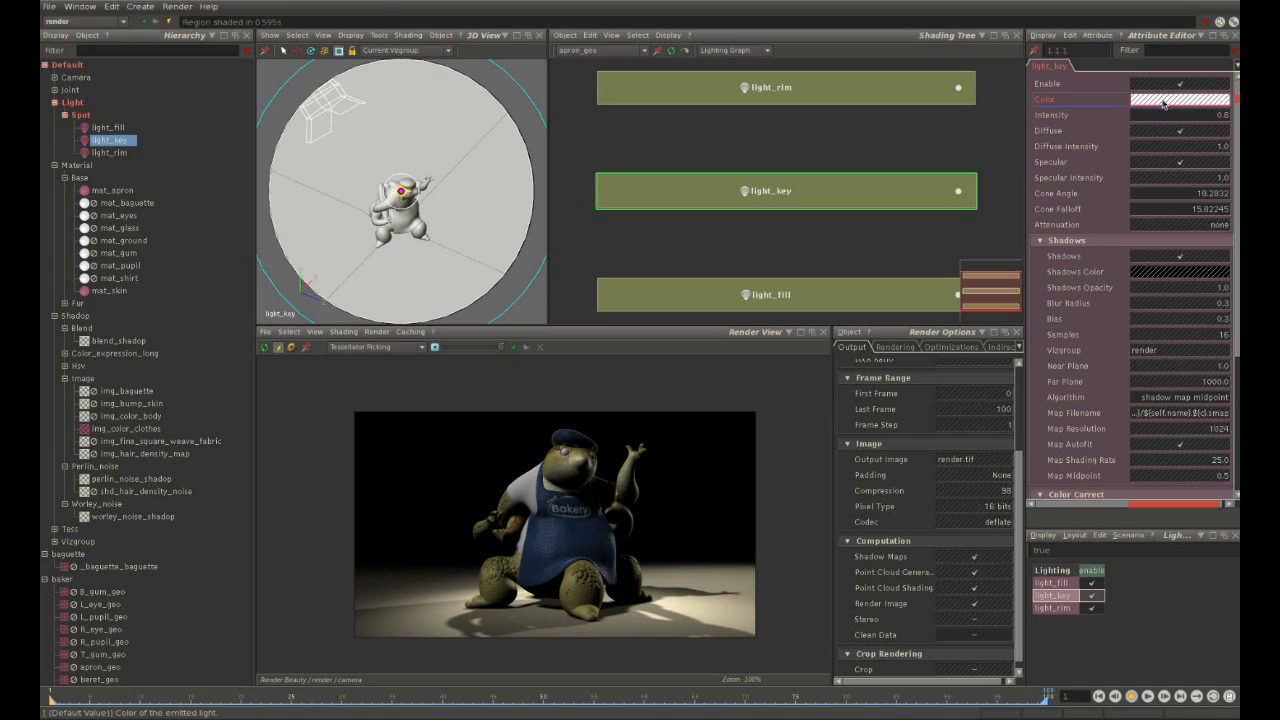
click(1165, 100)
click(52, 228)
click(312, 135)
click(316, 133)
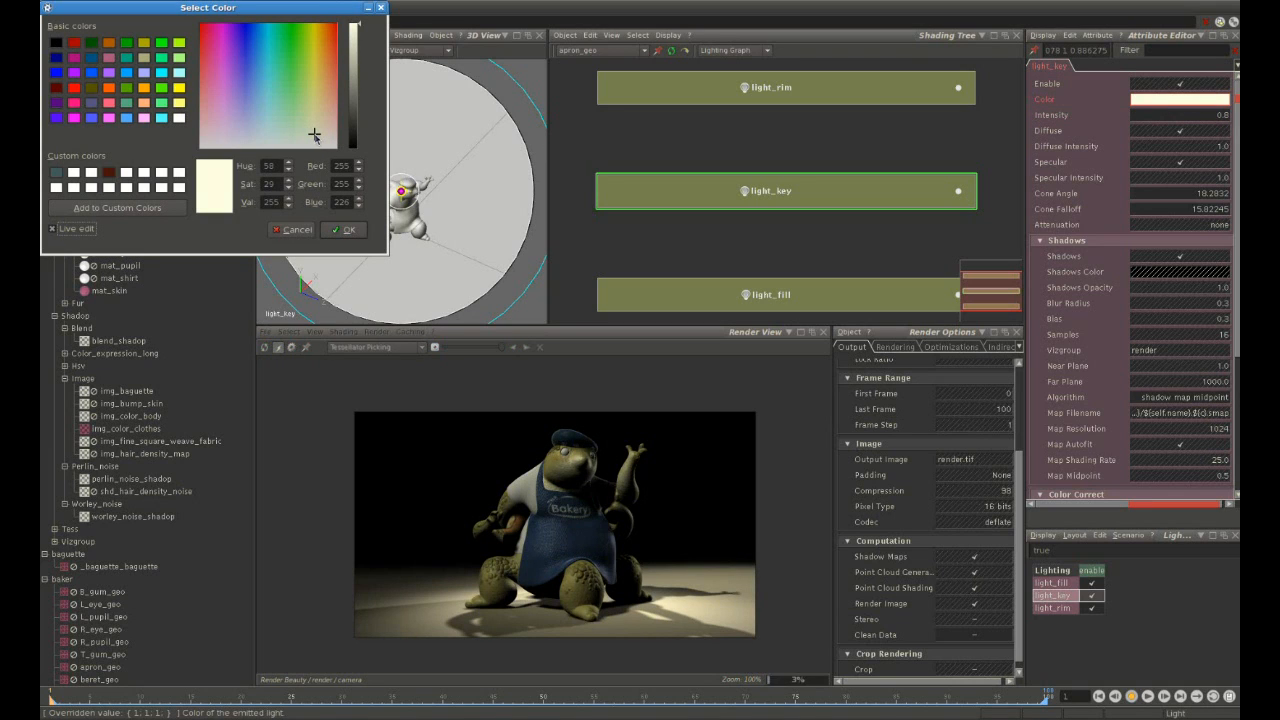
click(347, 230)
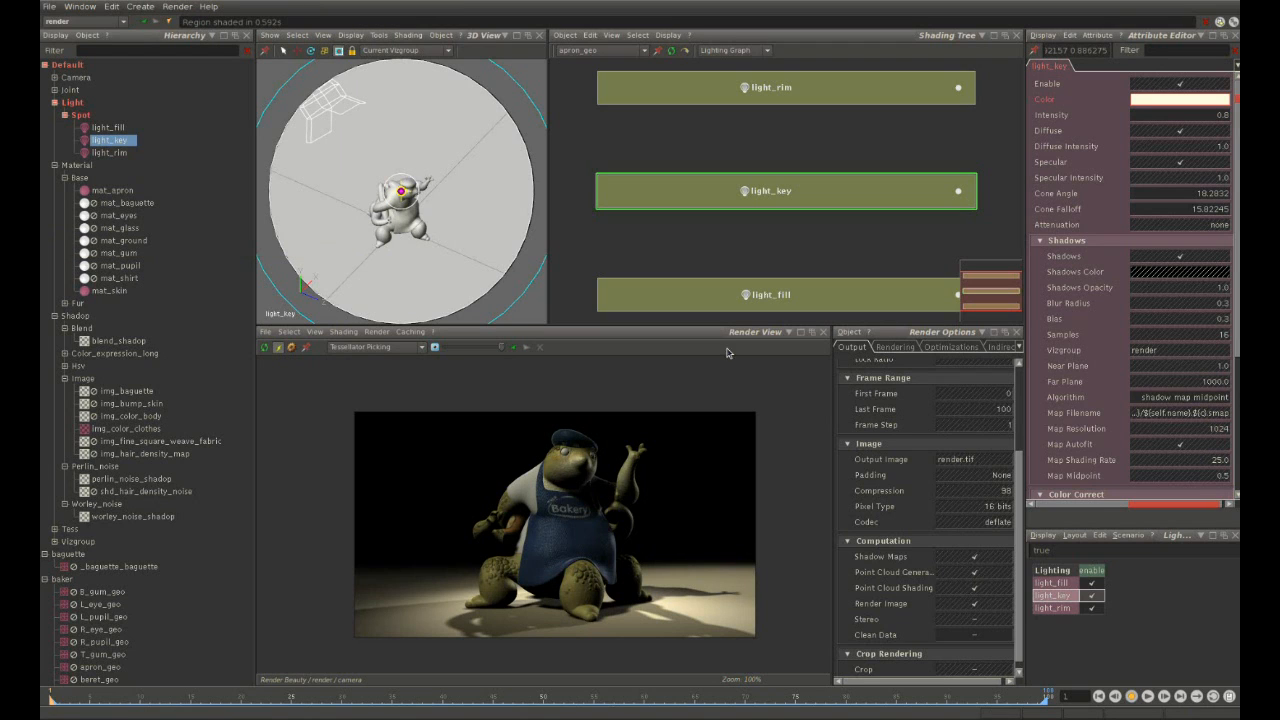
Open light_key's shadow map from its node, inspect it and close the viewer.
click(1180, 397)
double_click(693, 193)
right_drag(293, 292, 374, 327)
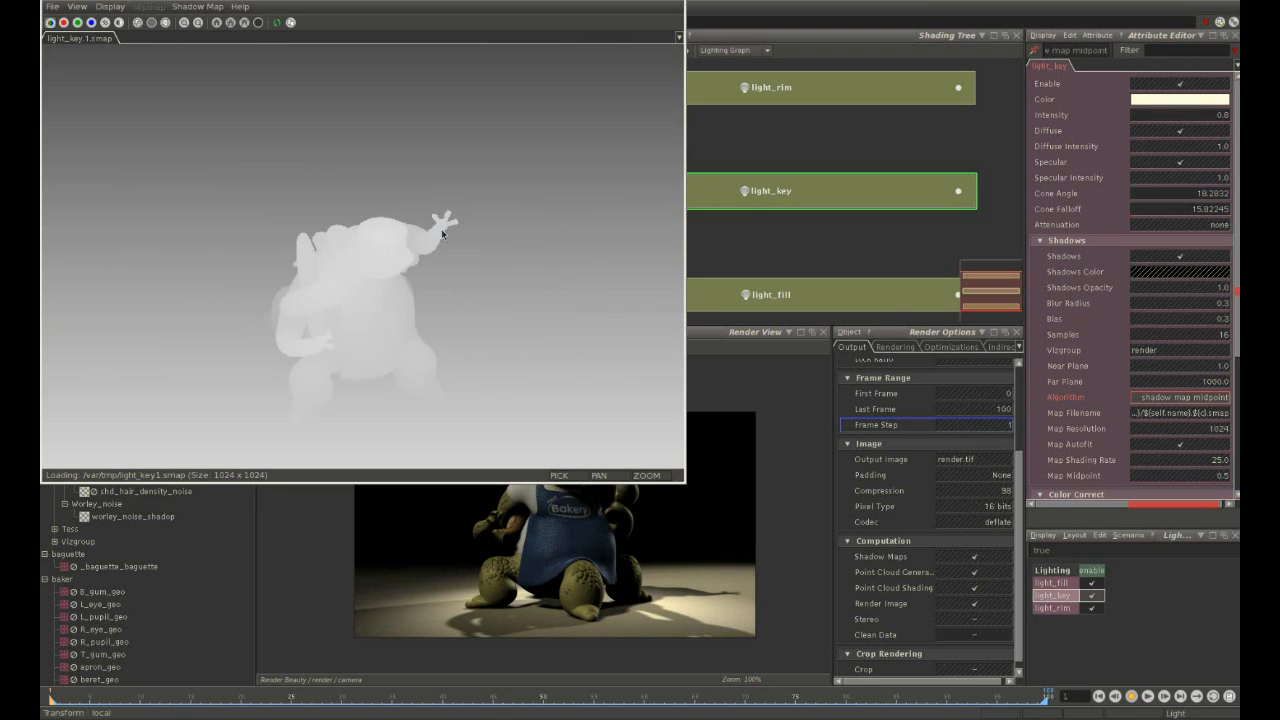
click(677, 1)
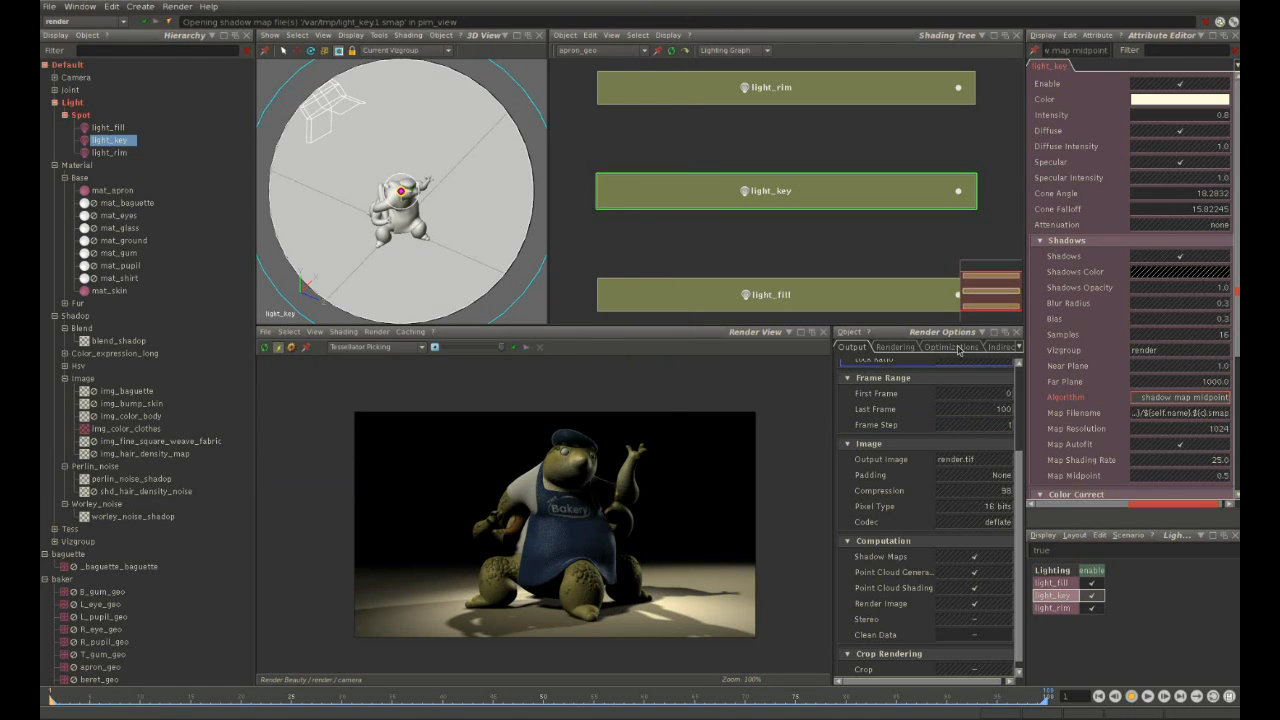
Define a render region around the baker's front foot and its floor shadow, with light_key's contribution isolated.
right_click(580, 522)
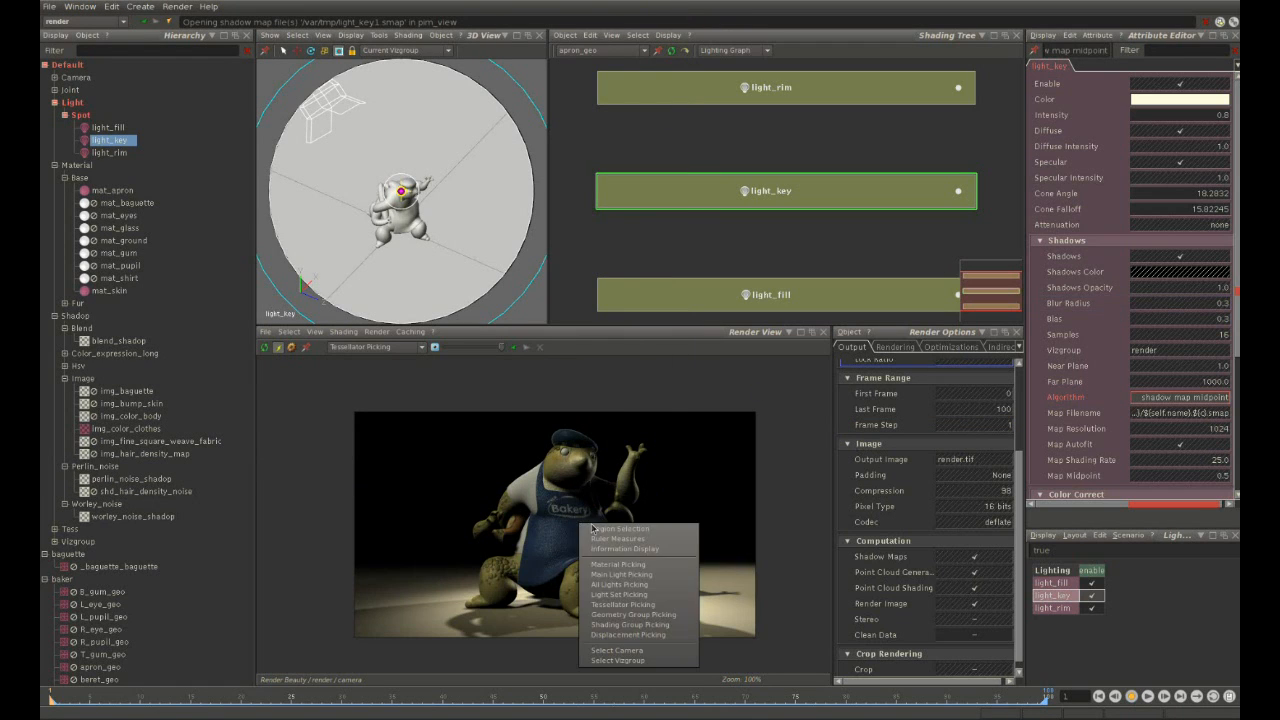
click(600, 529)
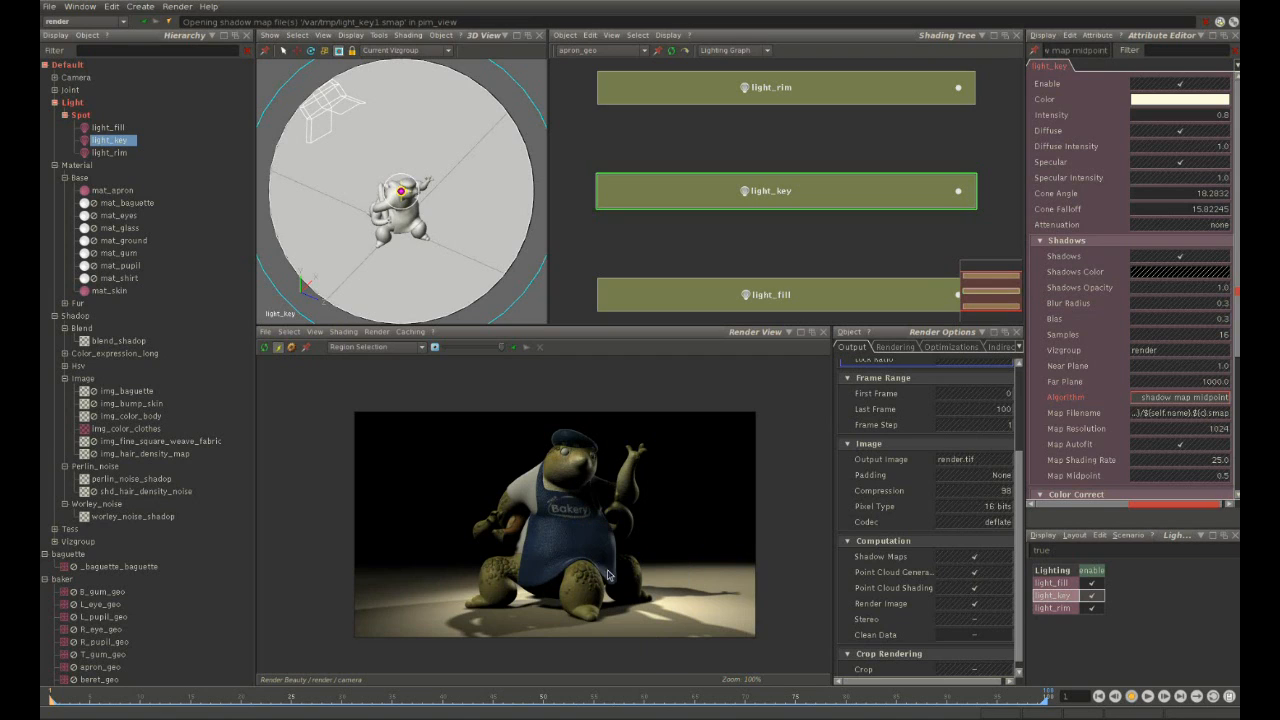
drag(562, 540, 752, 633)
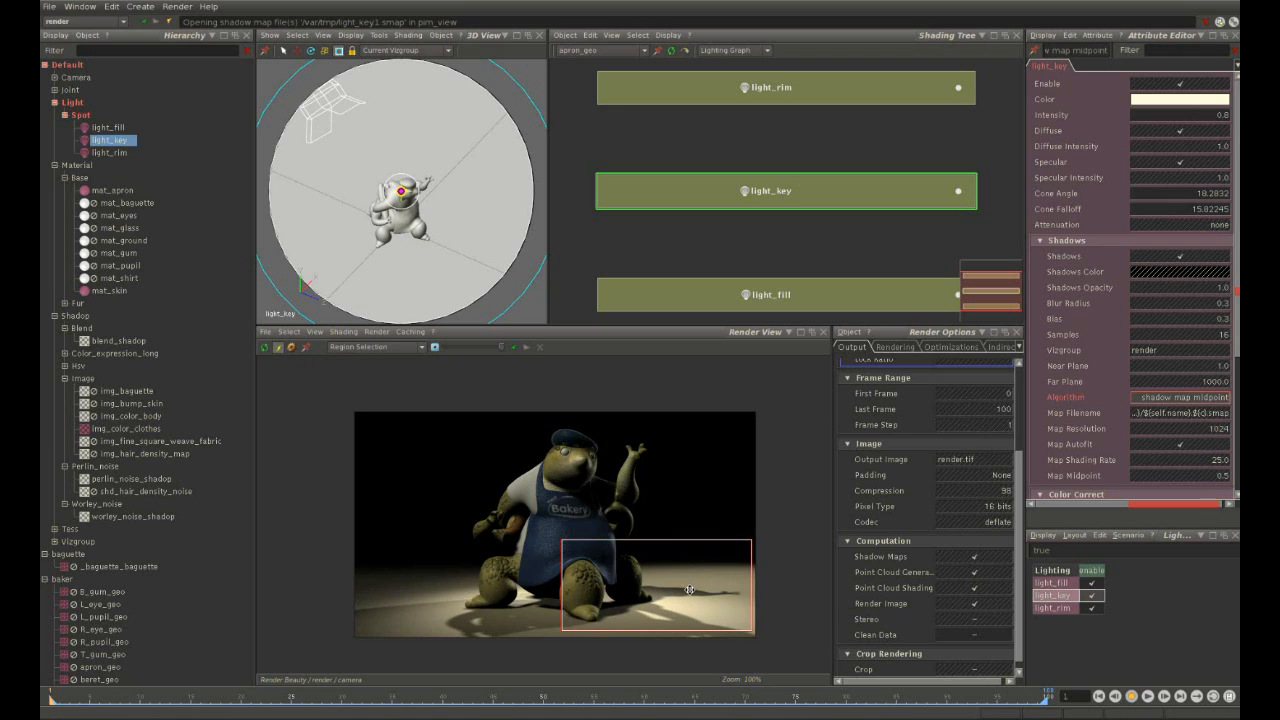
key(f)
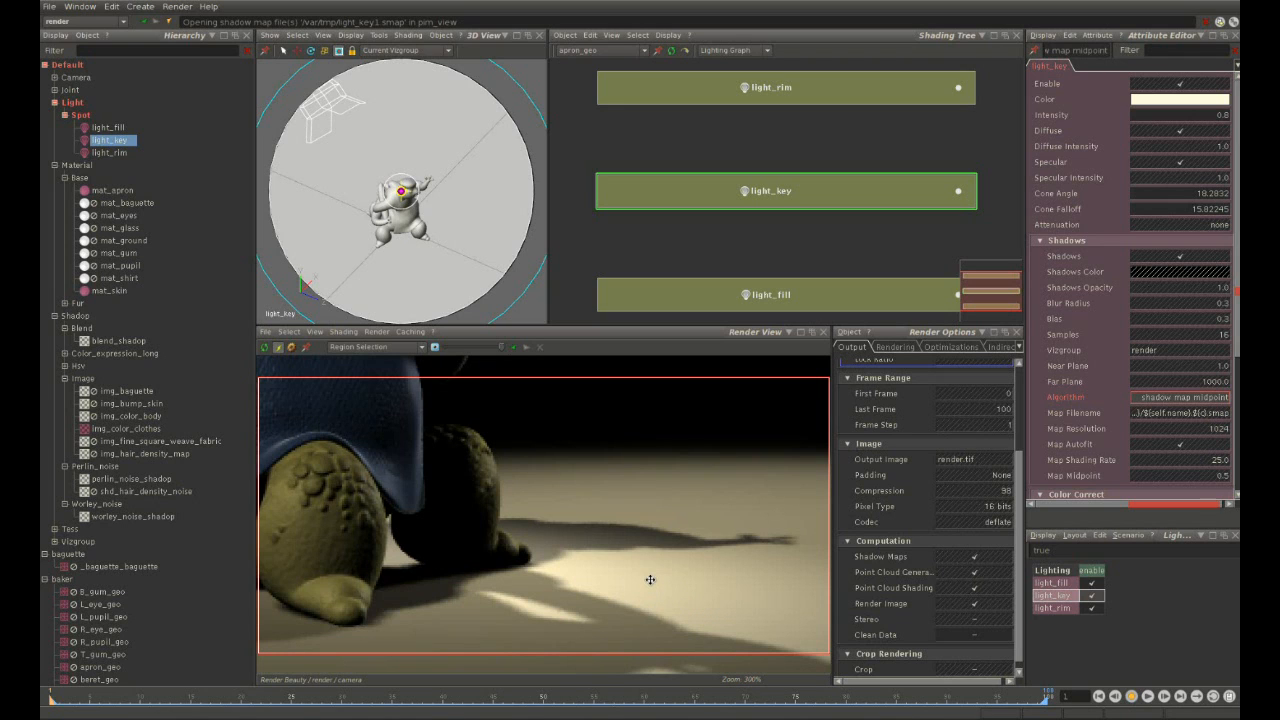
alt+right_drag(698, 562, 553, 560)
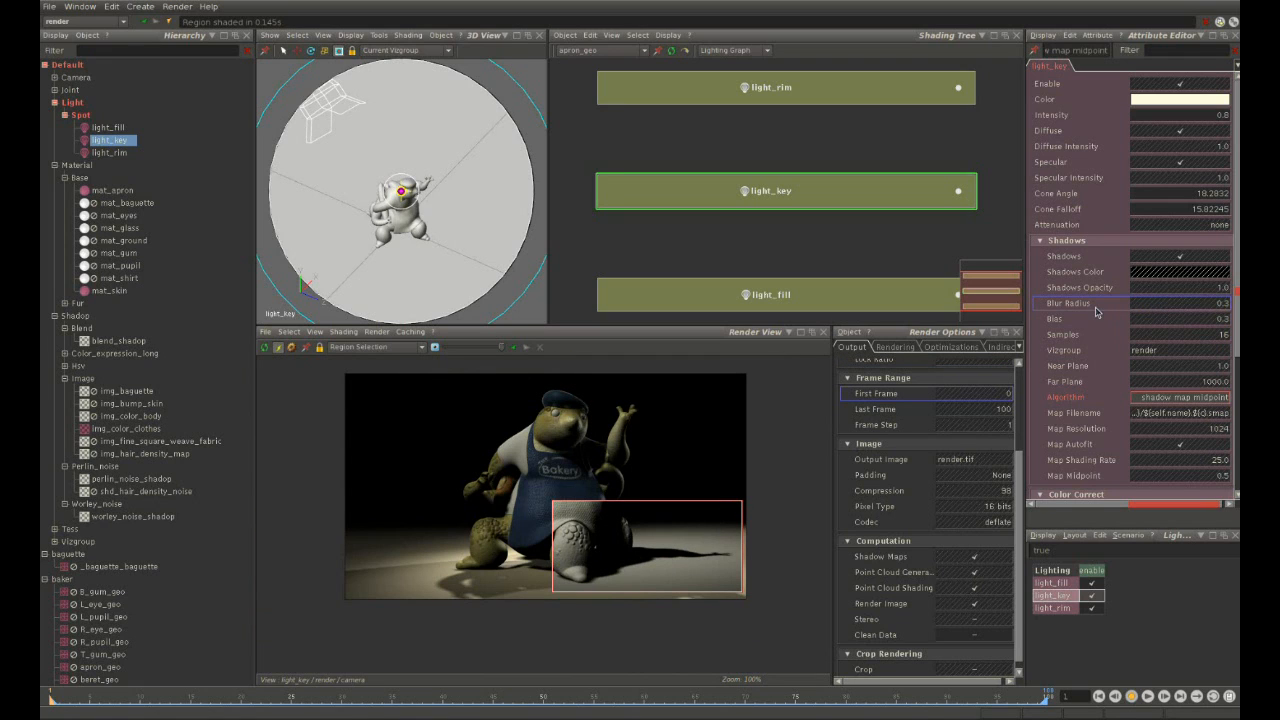
Try a shadow Blur Radius of 2.7 on light_key and undo the change.
click(1096, 310)
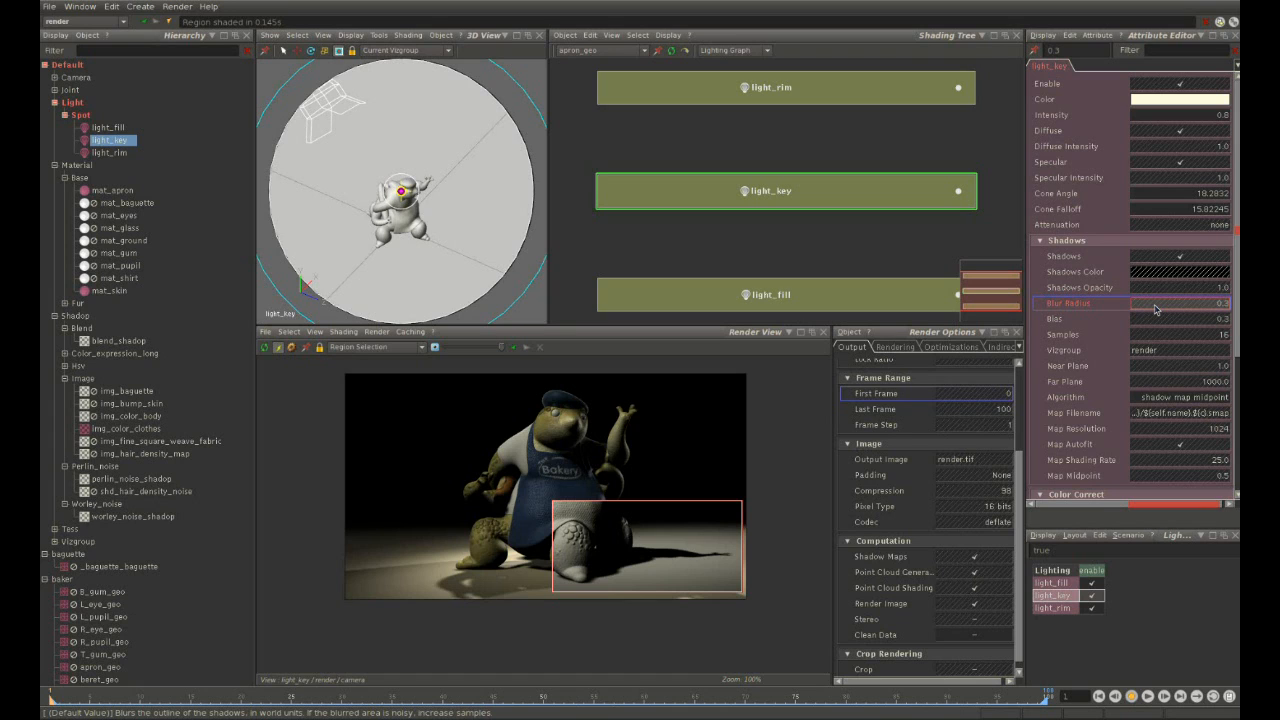
drag(1155, 307, 1173, 309)
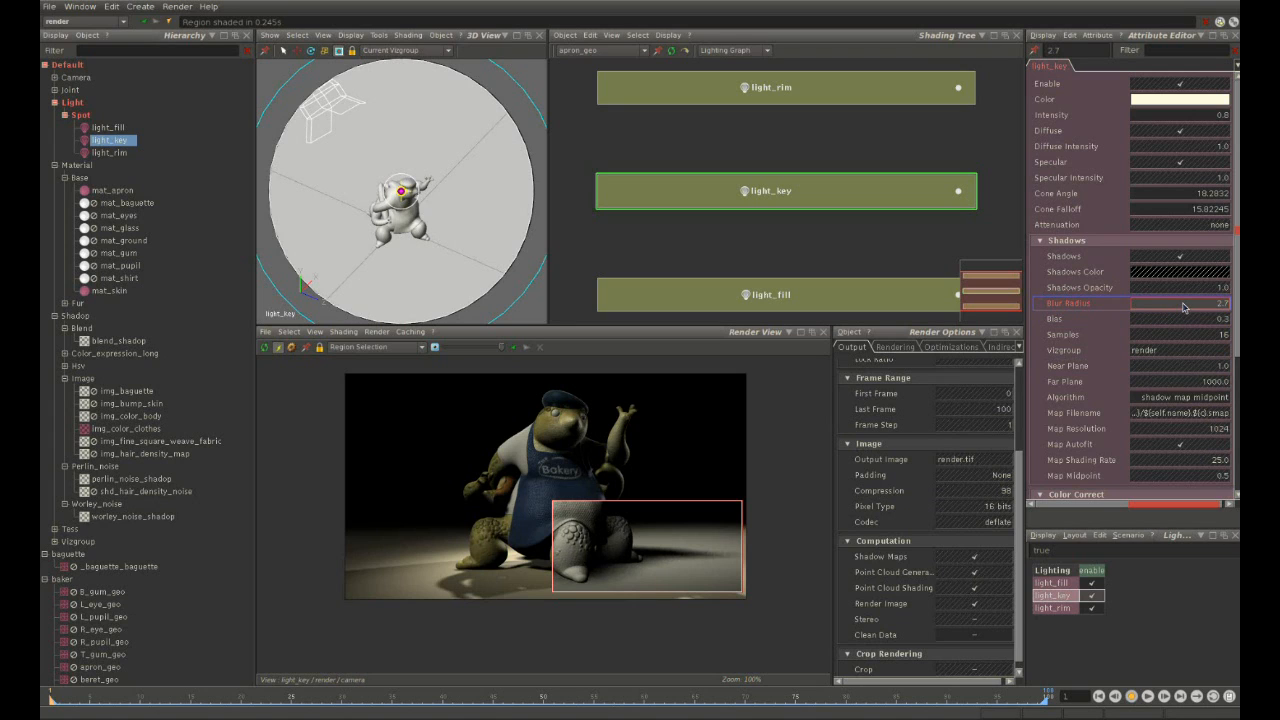
key(ctrl+z)
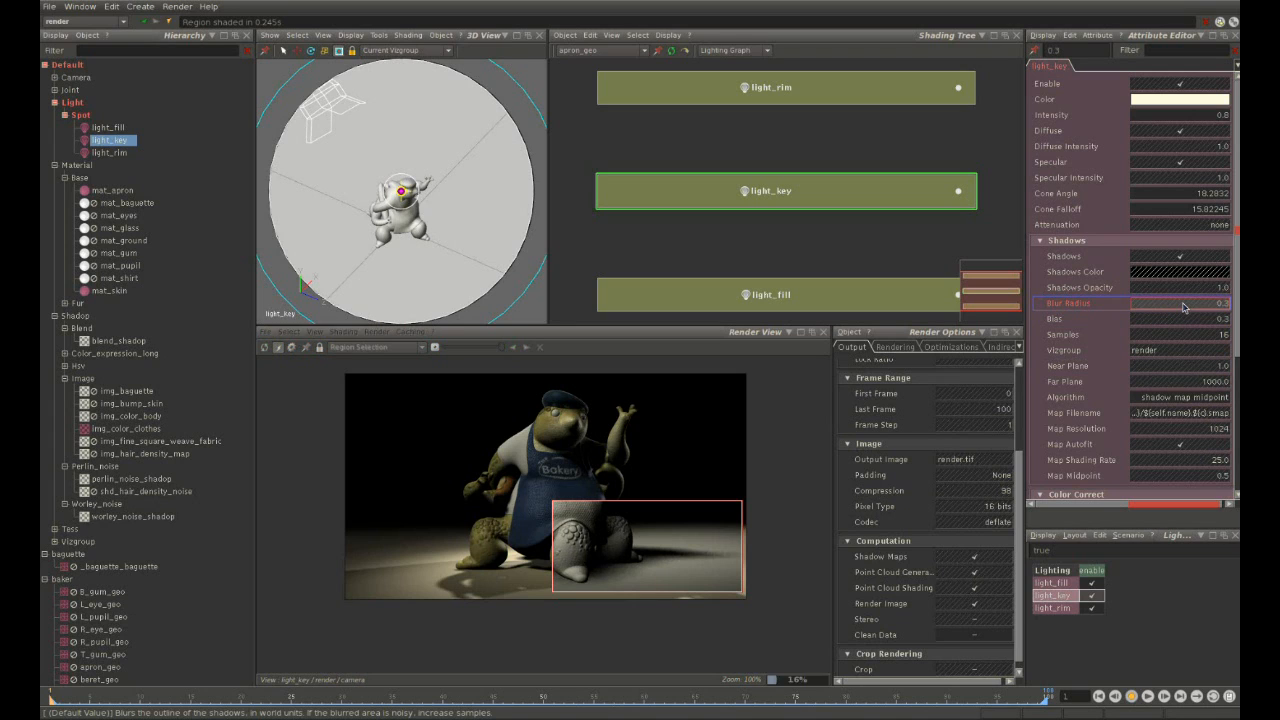
Switch light_key's shadow algorithm to raytrace and set its Light Radius to 20.
click(1189, 397)
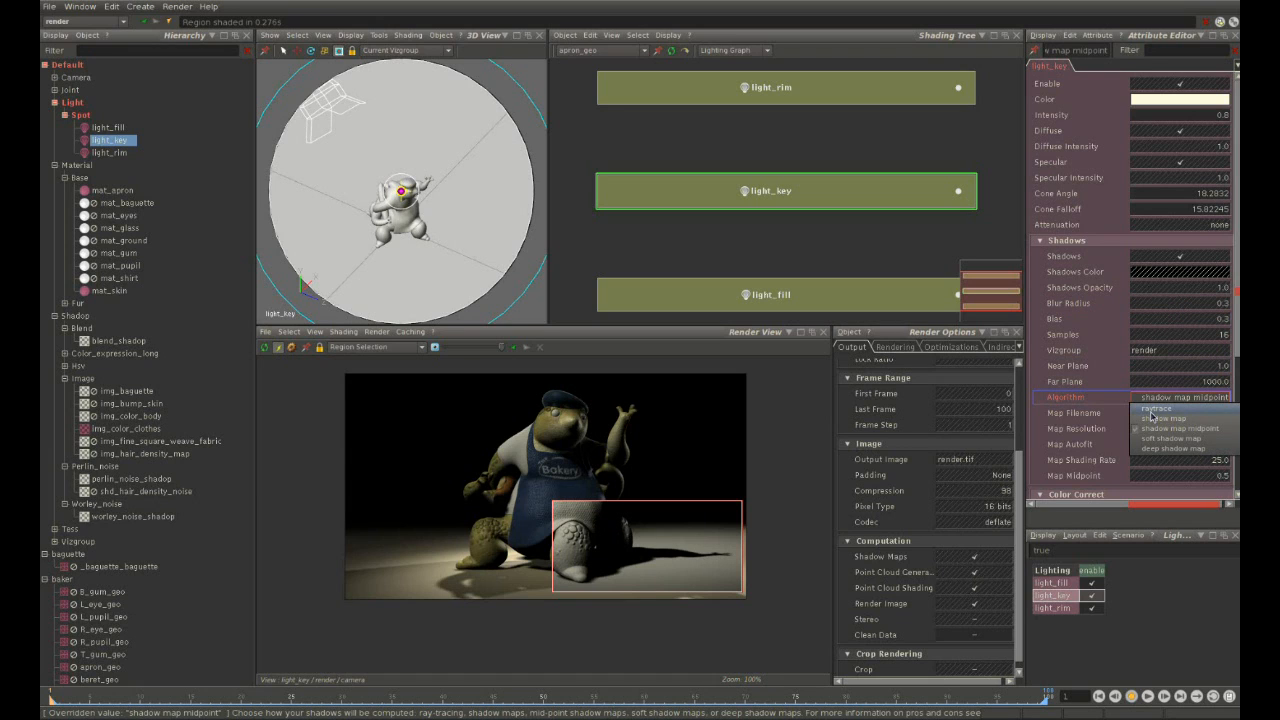
click(1152, 410)
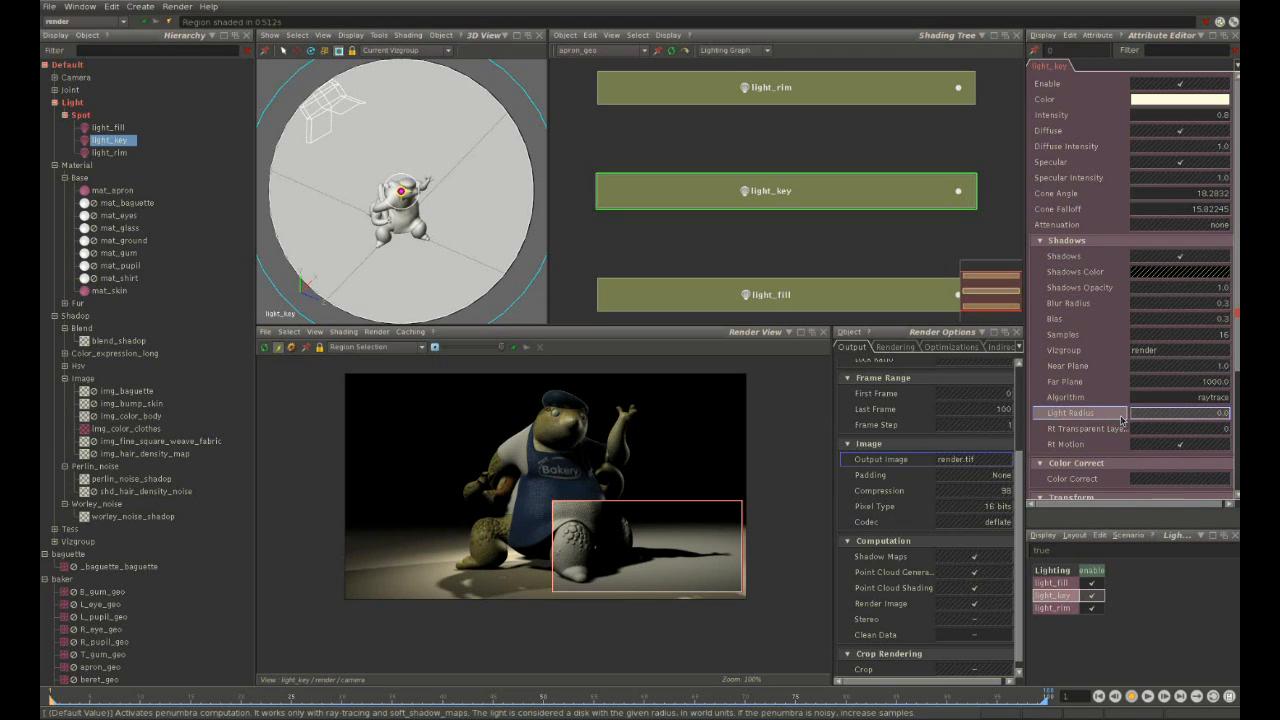
click(1181, 413)
mouse_move(1173, 413)
mouse_down()
mouse_move(1212, 436)
mouse_move(1164, 415)
mouse_up()
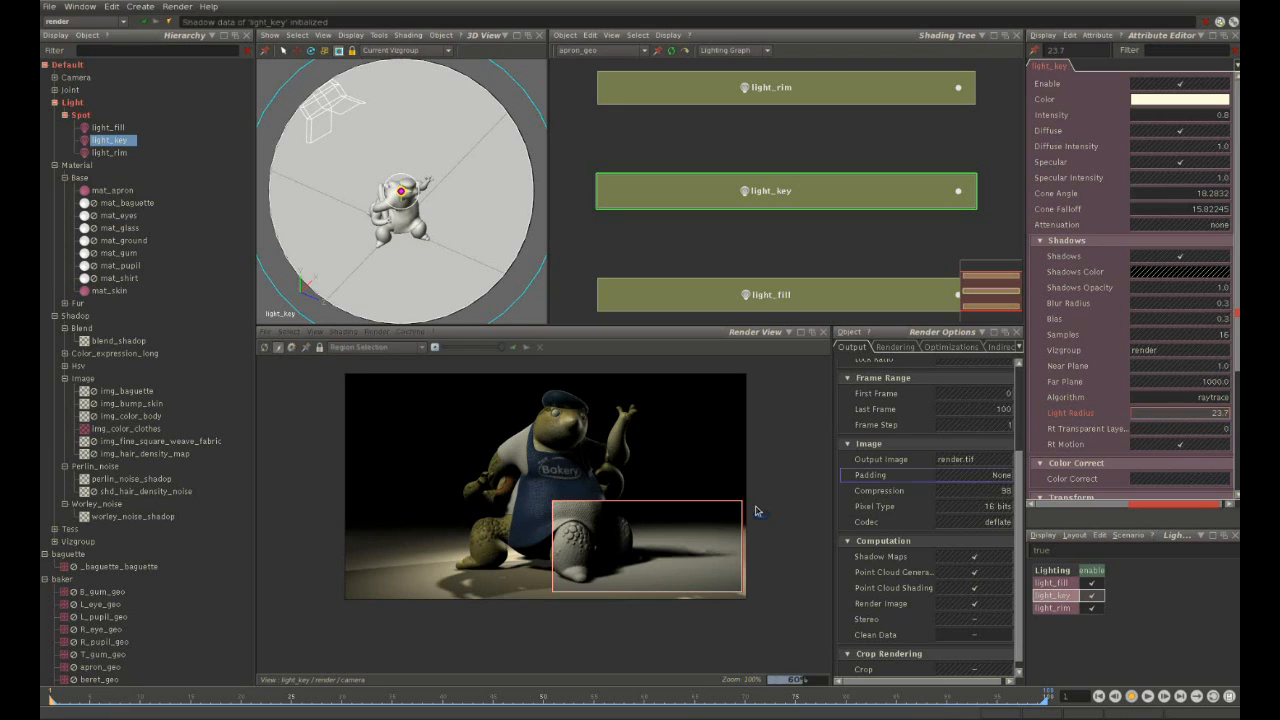
scroll(690, 607, up, 1)
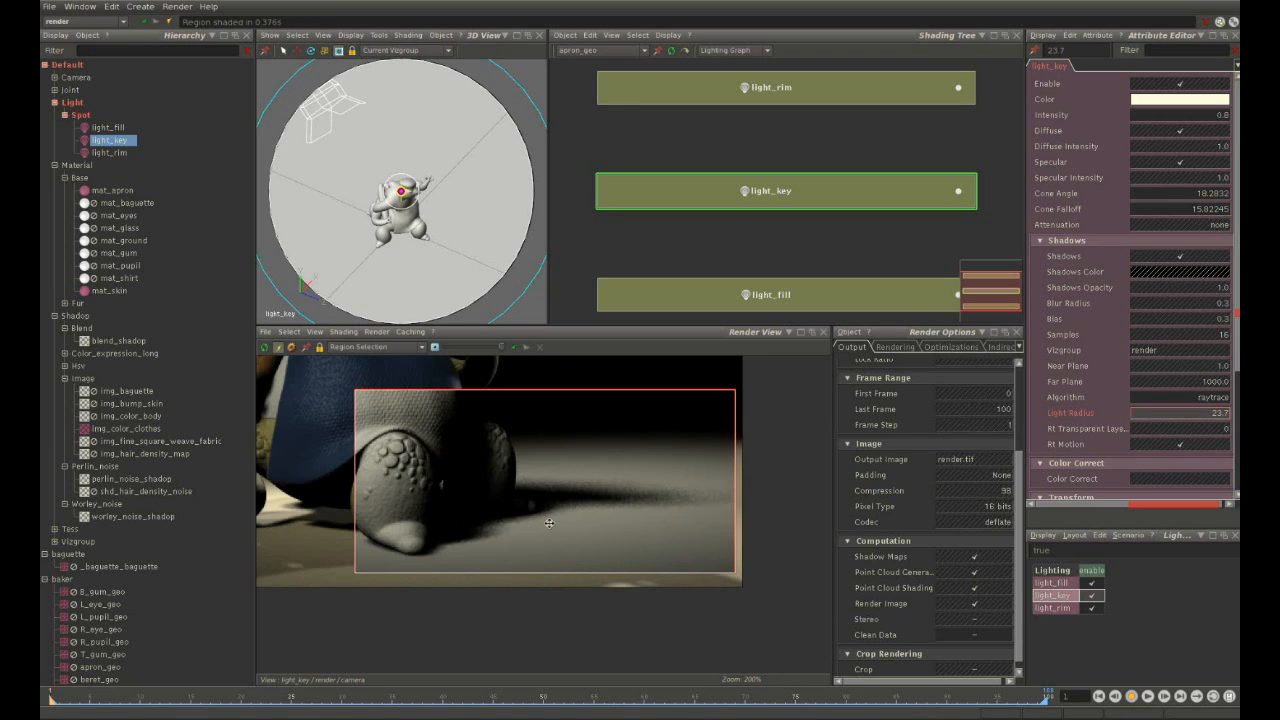
double_click(1179, 419)
text(20)
key(Return)
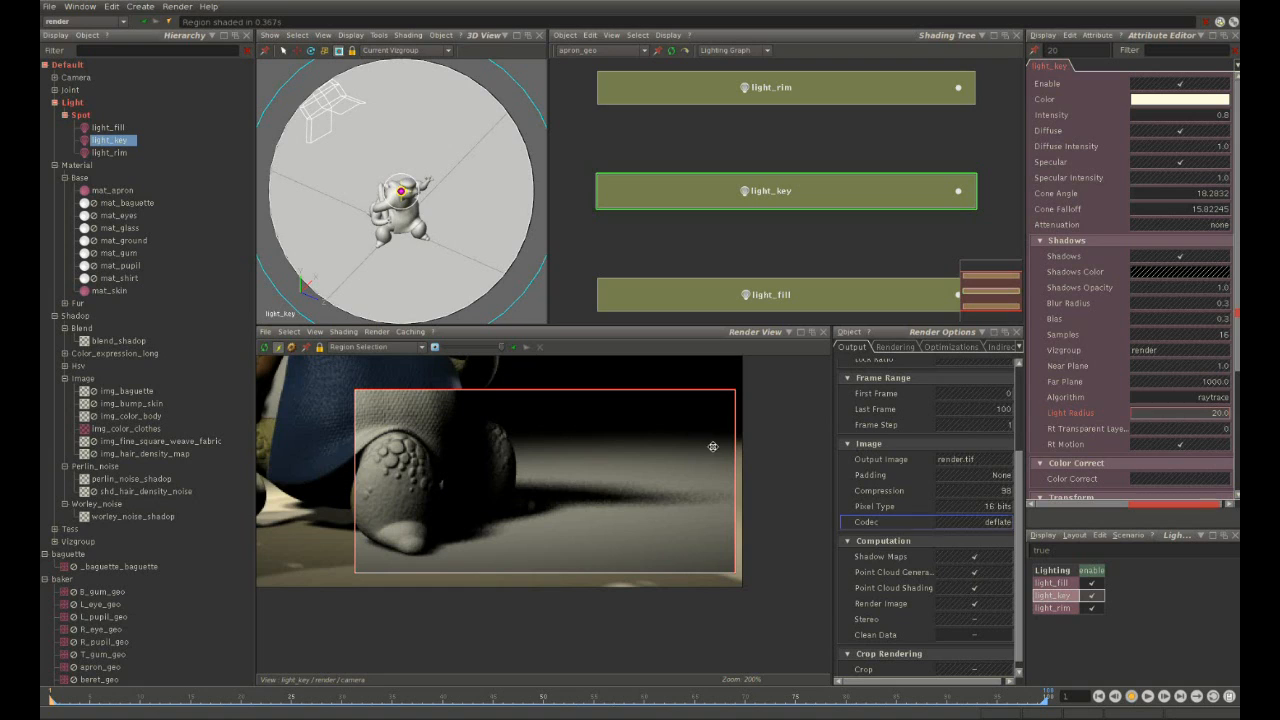
Set light_key's shadow Samples to 36 and check the shadow noise in the render region.
click(1203, 337)
text(3)
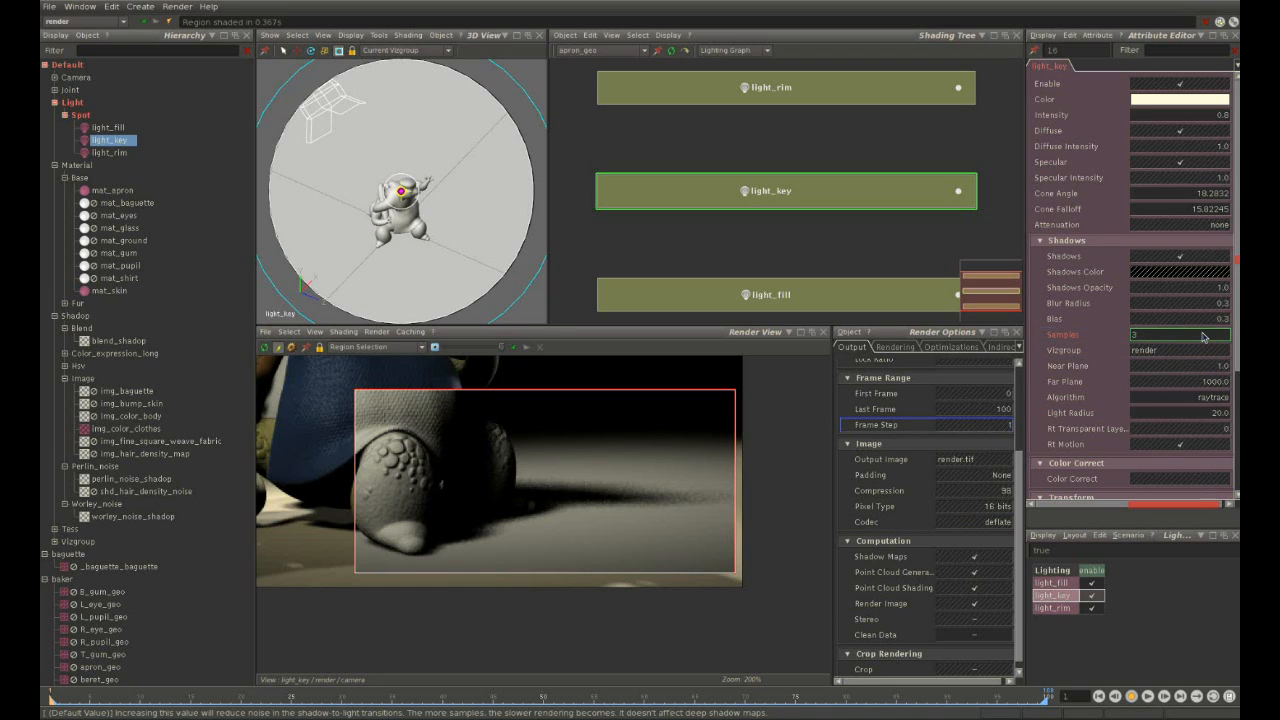
text(6)
key(Return)
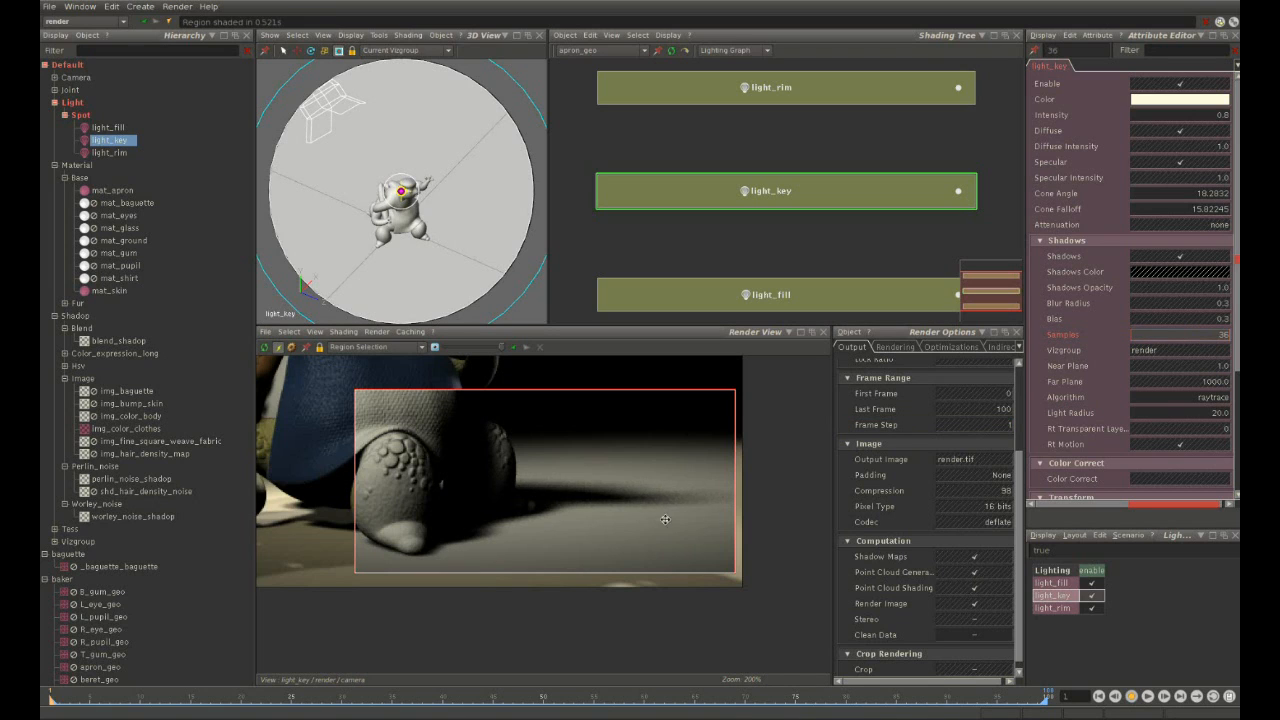
scroll(659, 512, down, 1)
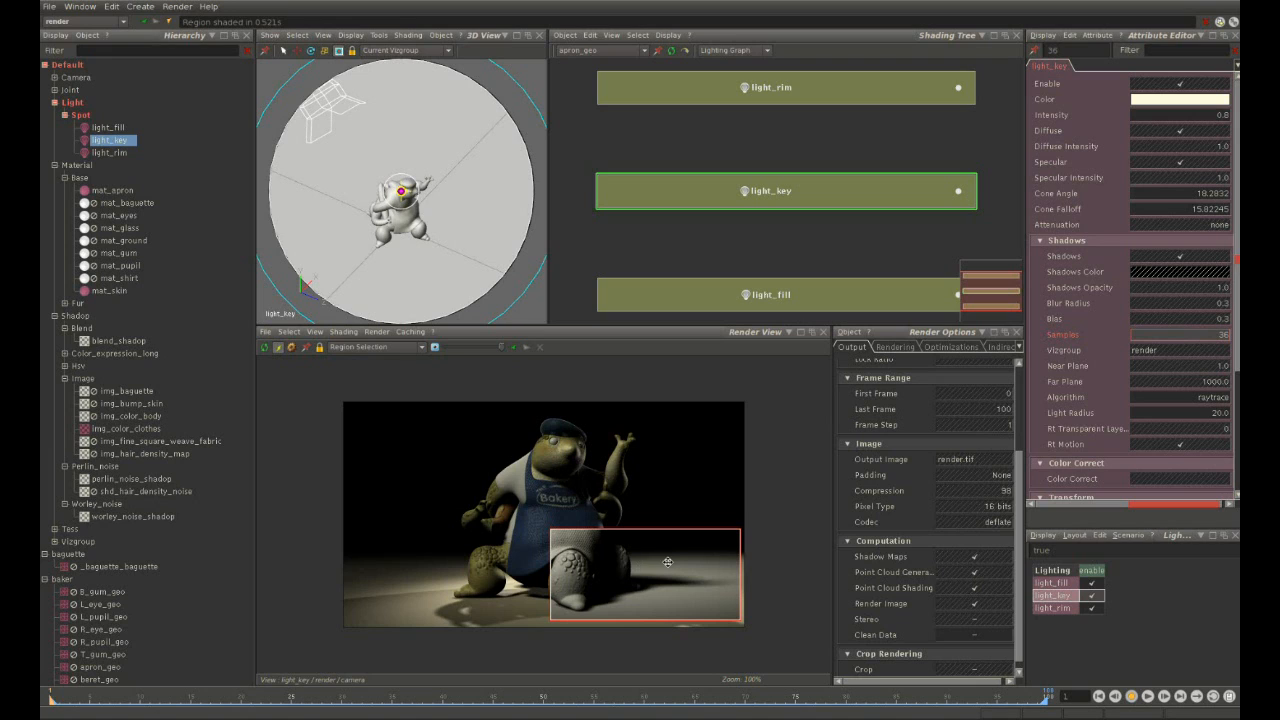
Switch light_key's shadow algorithm to soft shadow map and inspect its shadow in the render and the generated map.
click(1186, 400)
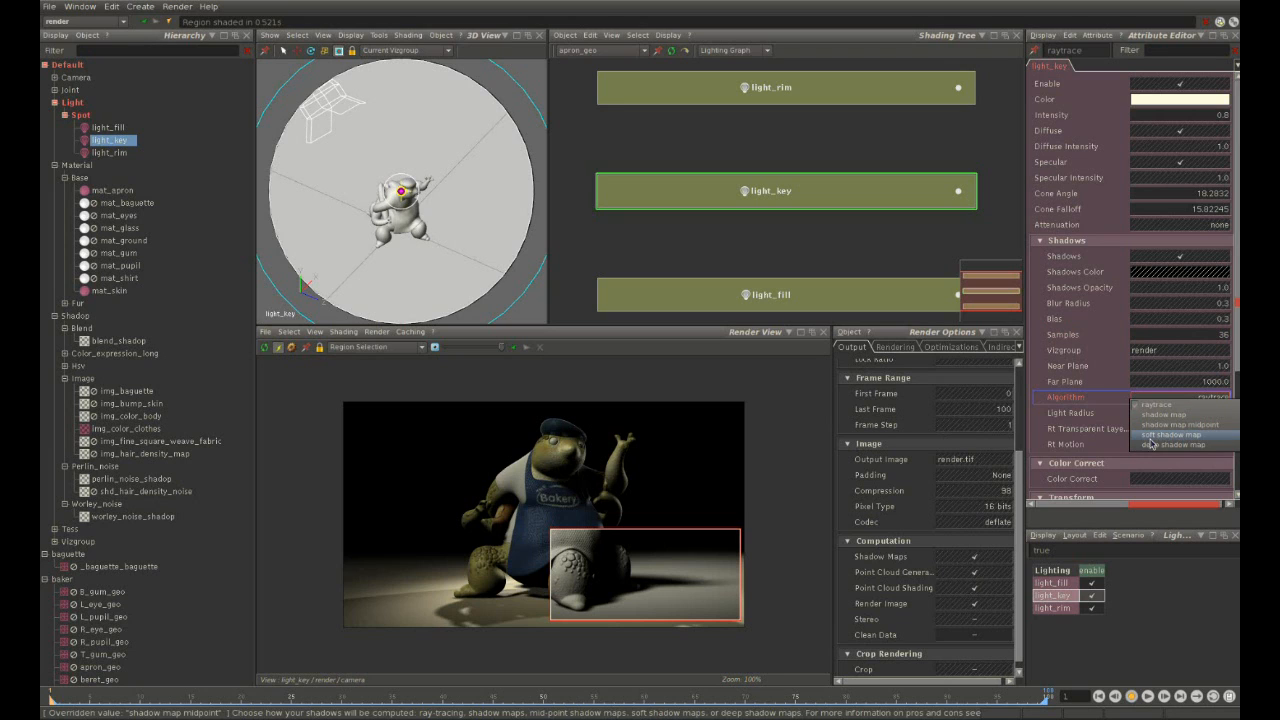
click(1158, 437)
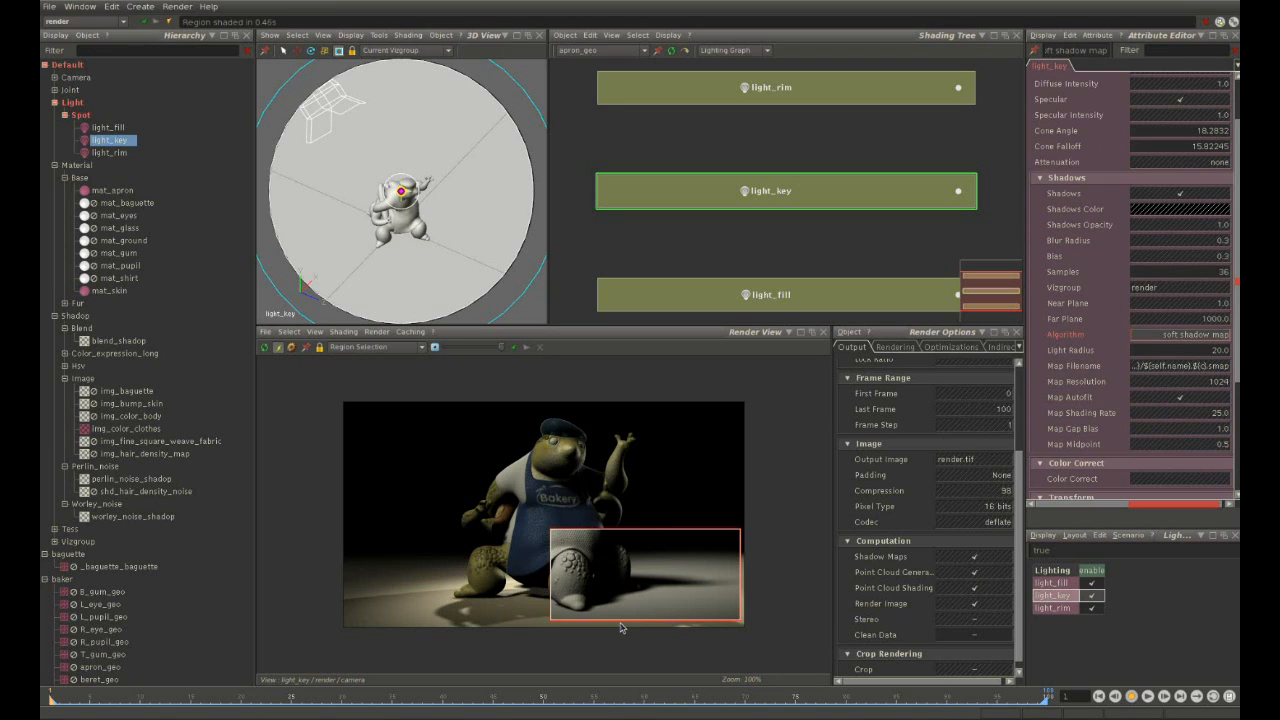
scroll(721, 581, up, 2)
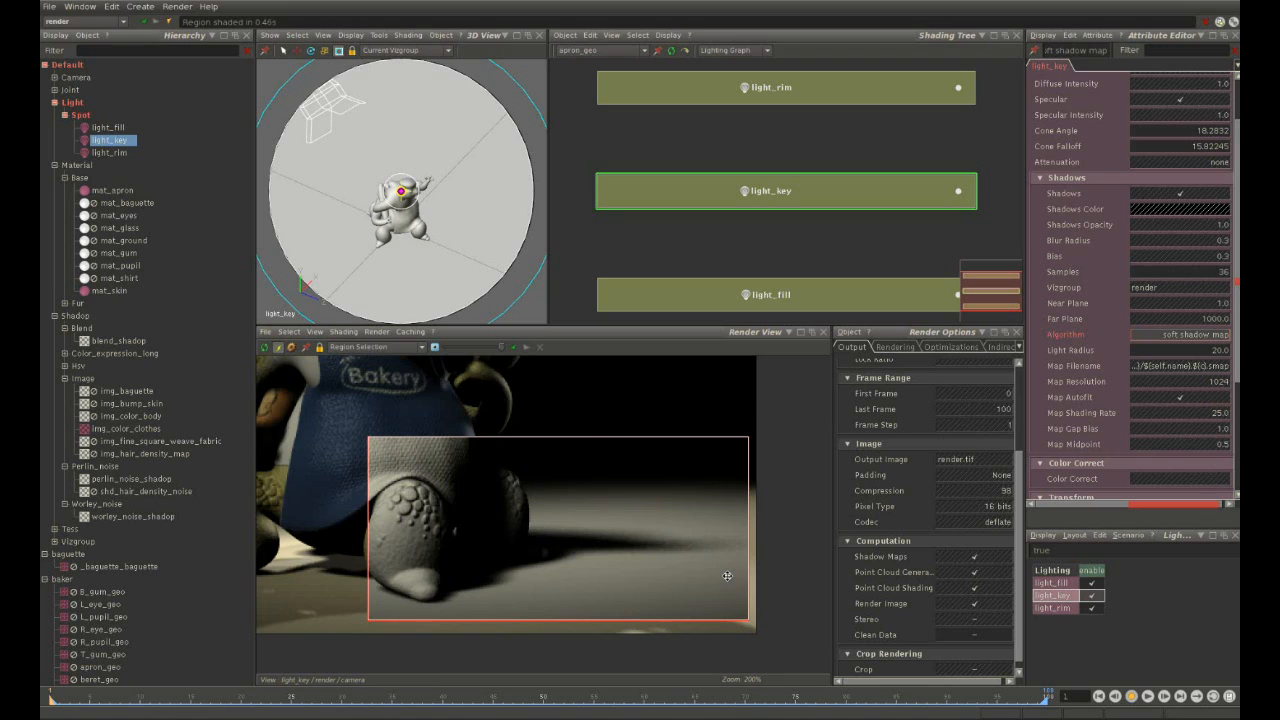
scroll(727, 576, down, 1)
double_click(796, 186)
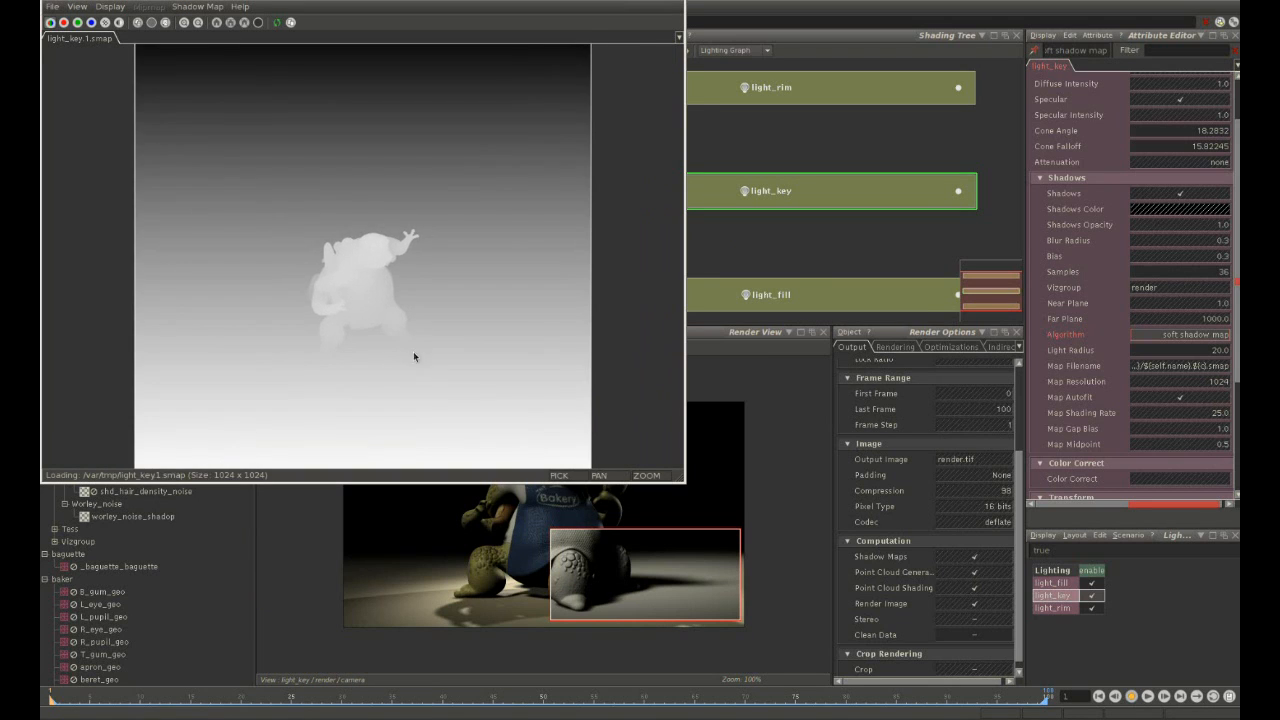
click(678, 0)
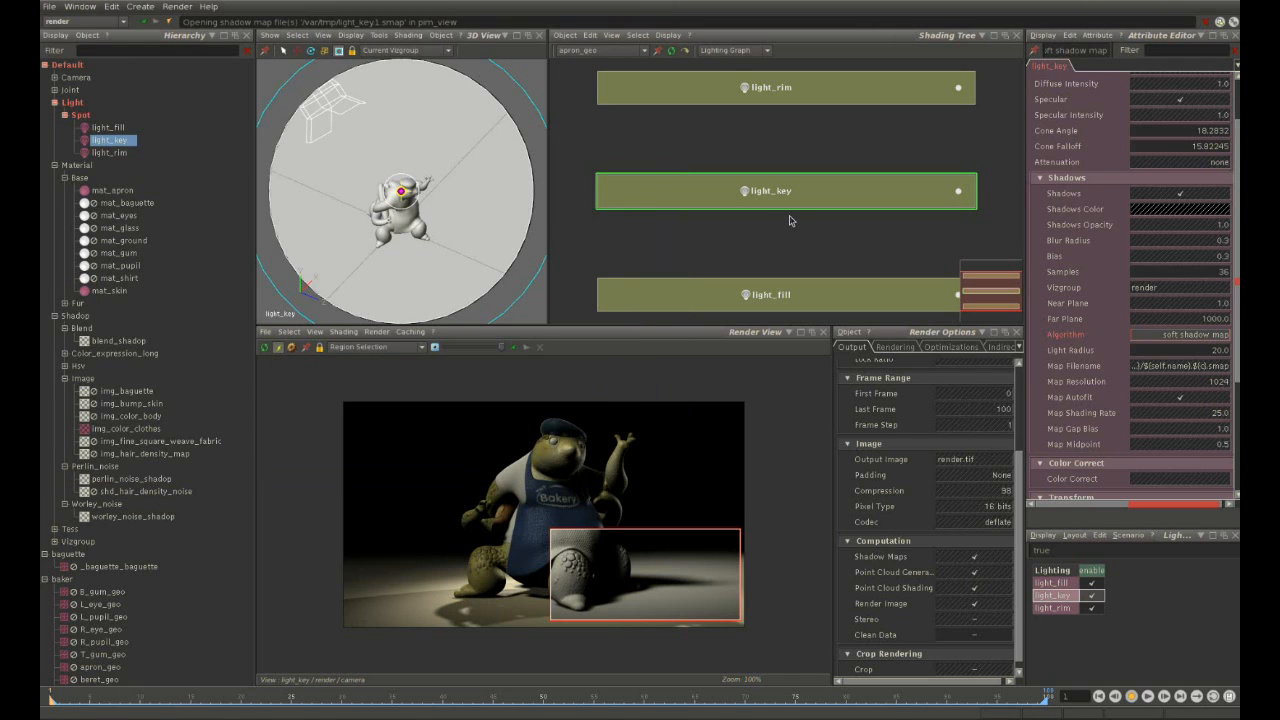
Select light_rim, light_key and light_fill together and set their shadow algorithm to soft shadow map.
mouse_move(586, 83)
mouse_down()
mouse_move(636, 154)
mouse_move(700, 306)
mouse_up()
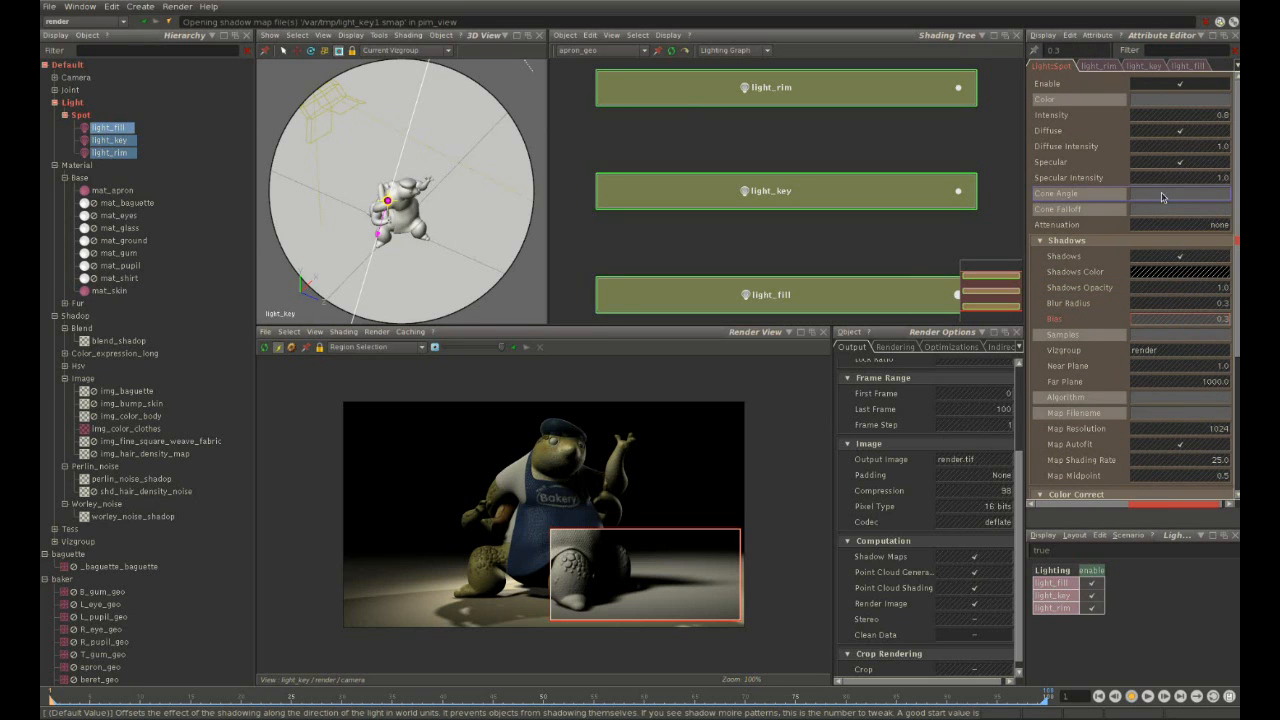
click(1178, 402)
click(1181, 440)
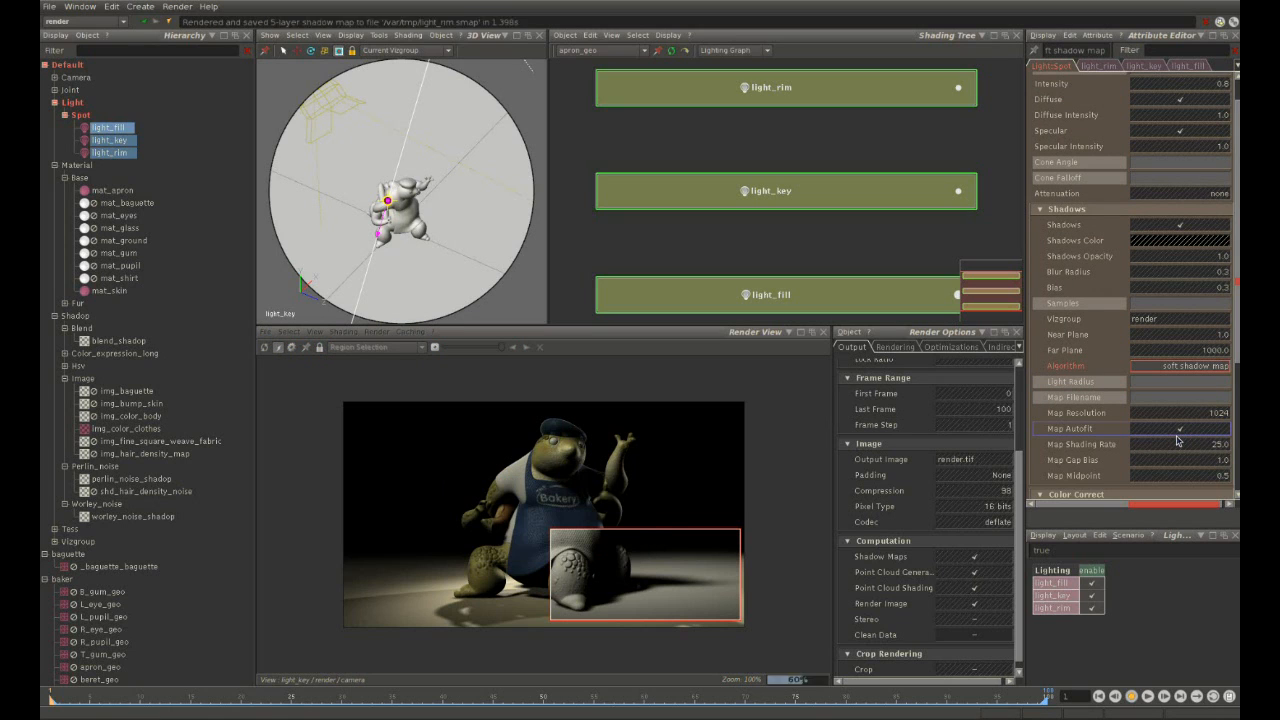
Clear the render region and return the render view to Tessellator Picking.
key(r)
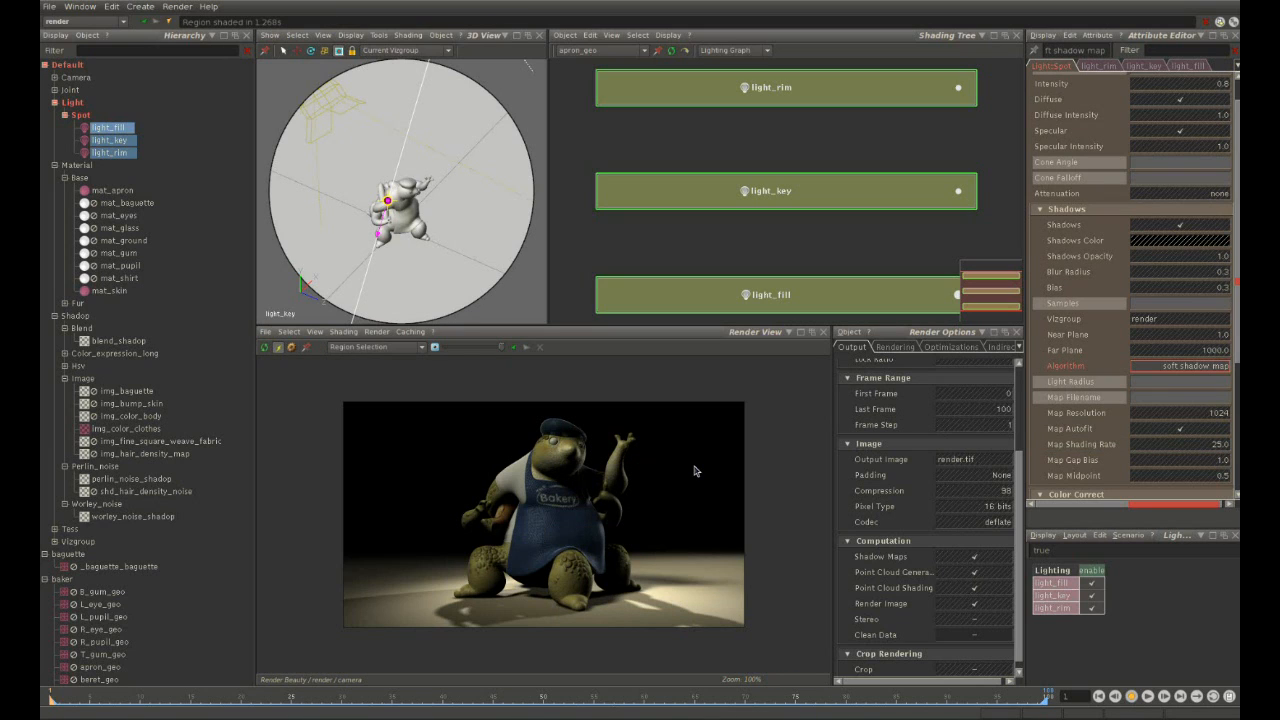
right_click(708, 508)
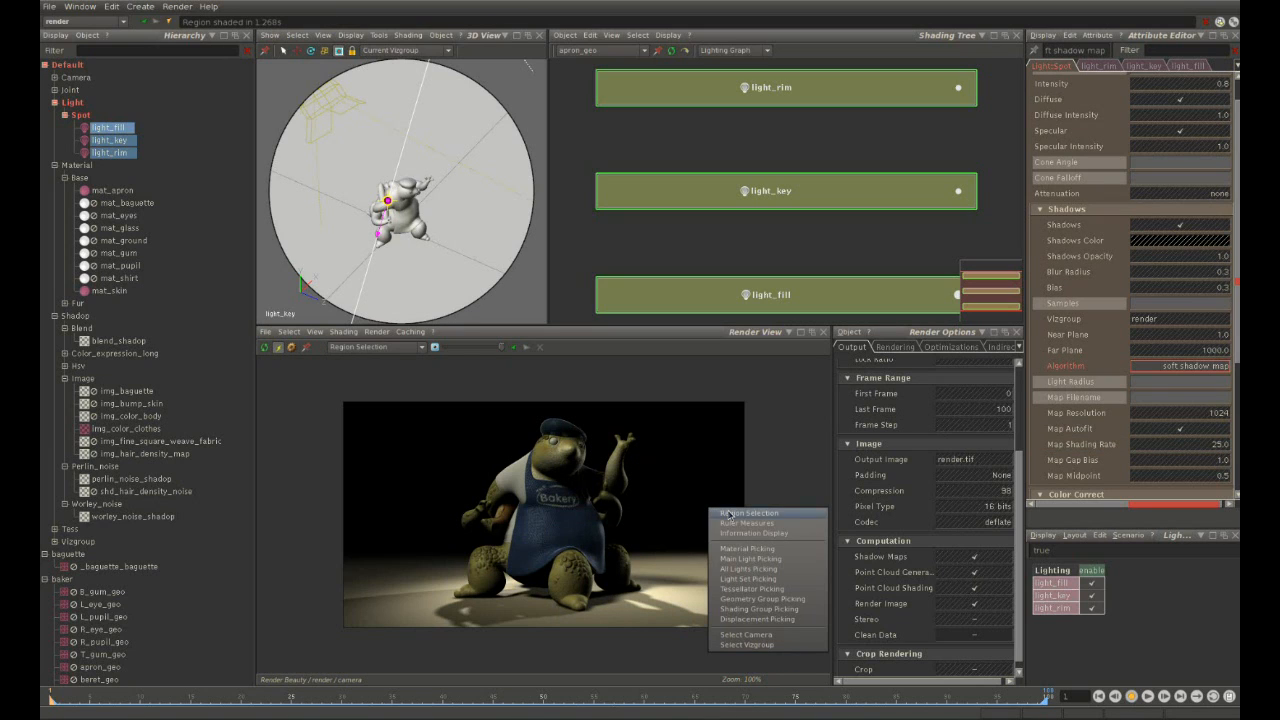
click(778, 589)
Set light_rim's Light Radius to 5 and its shadow Samples to 36, with its contribution isolated in the render.
click(627, 86)
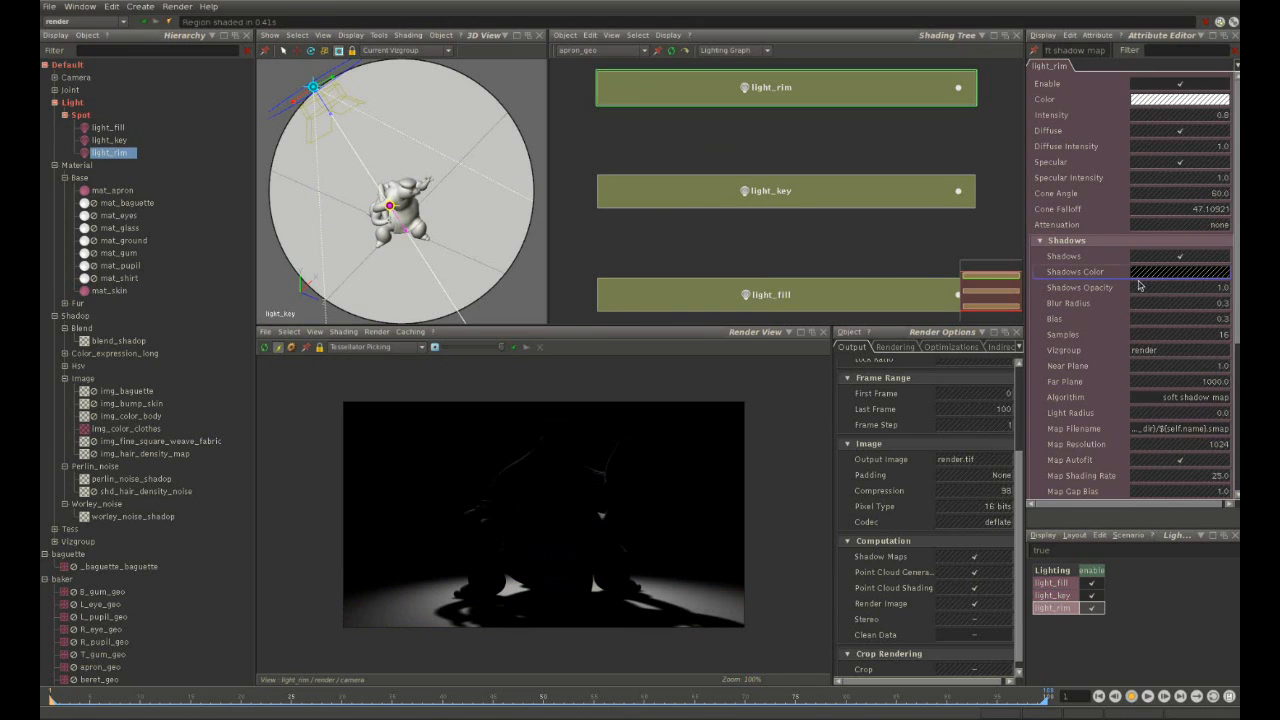
text(5)
key(Return)
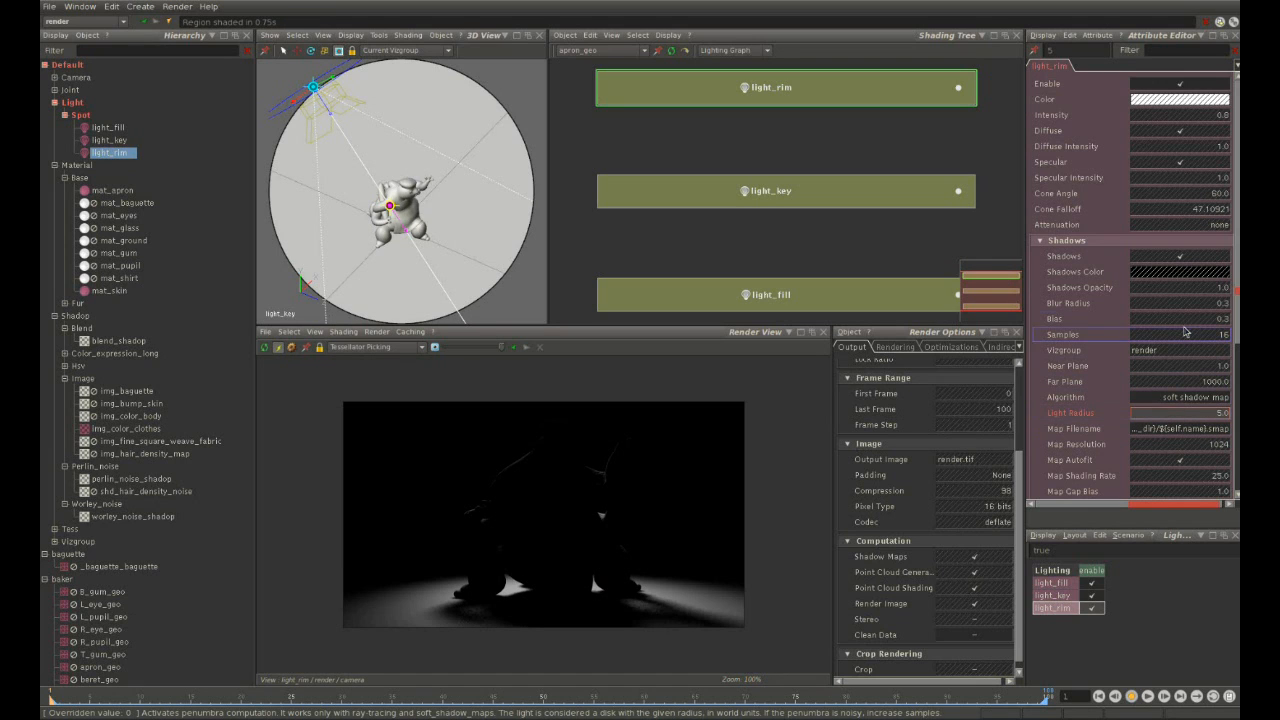
text(36)
key(Return)
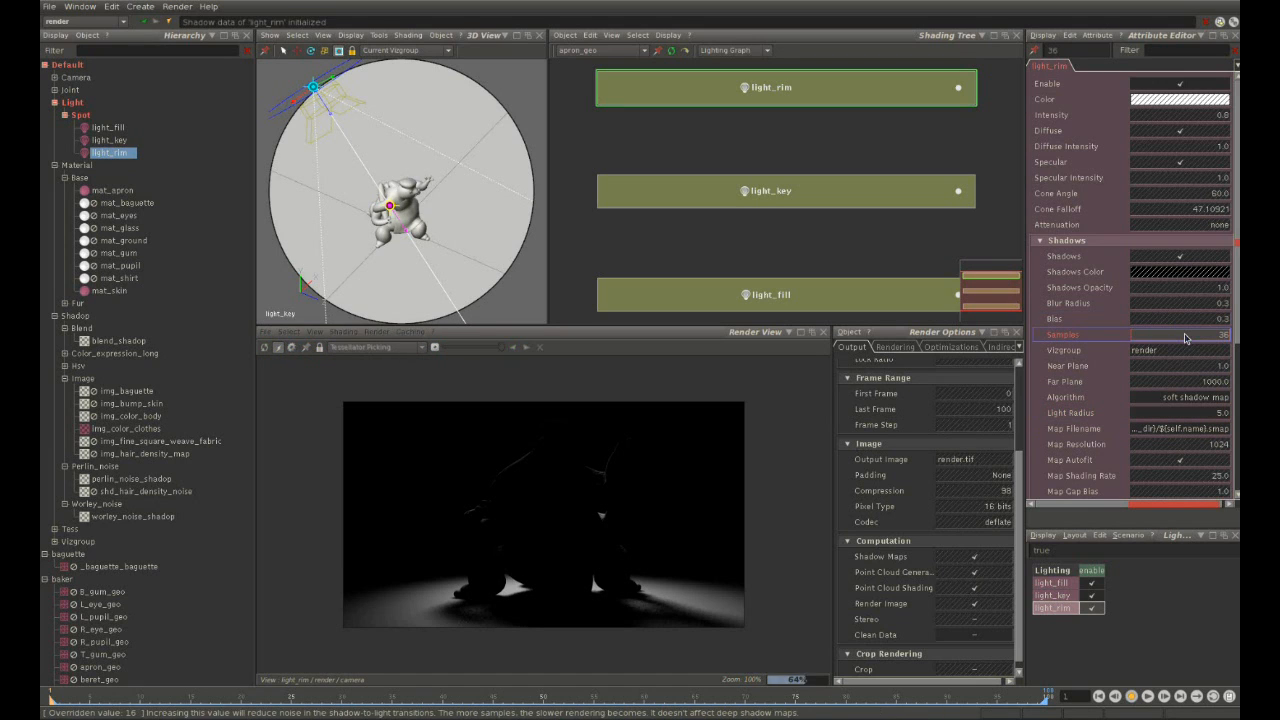
Set light_fill's Light Radius to 20 and view its isolated contribution in the render.
click(774, 301)
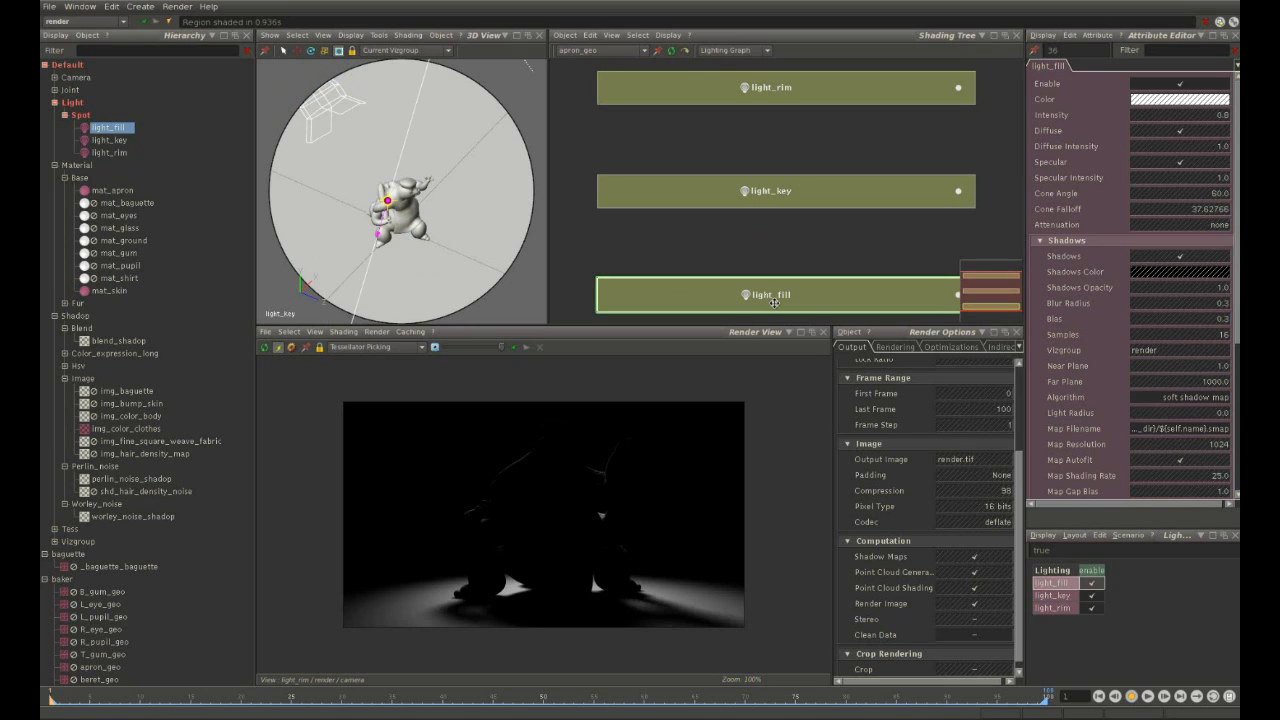
click(1185, 414)
text(10)
key(Return)
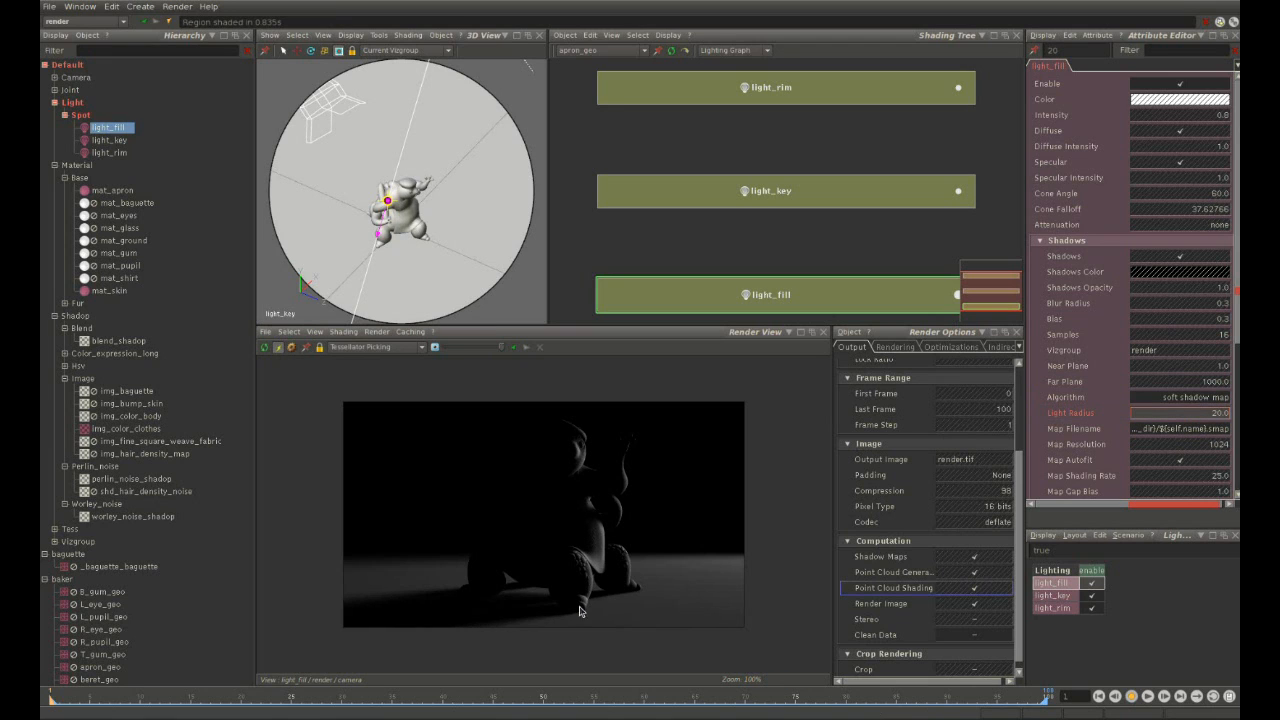
Inspect light_fill's isolated contribution in the render, and return the render view to the full beauty image.
middle_drag(590, 615, 677, 589)
scroll(677, 589, up, 4)
scroll(739, 555, down, 4)
middle_drag(739, 555, 664, 575)
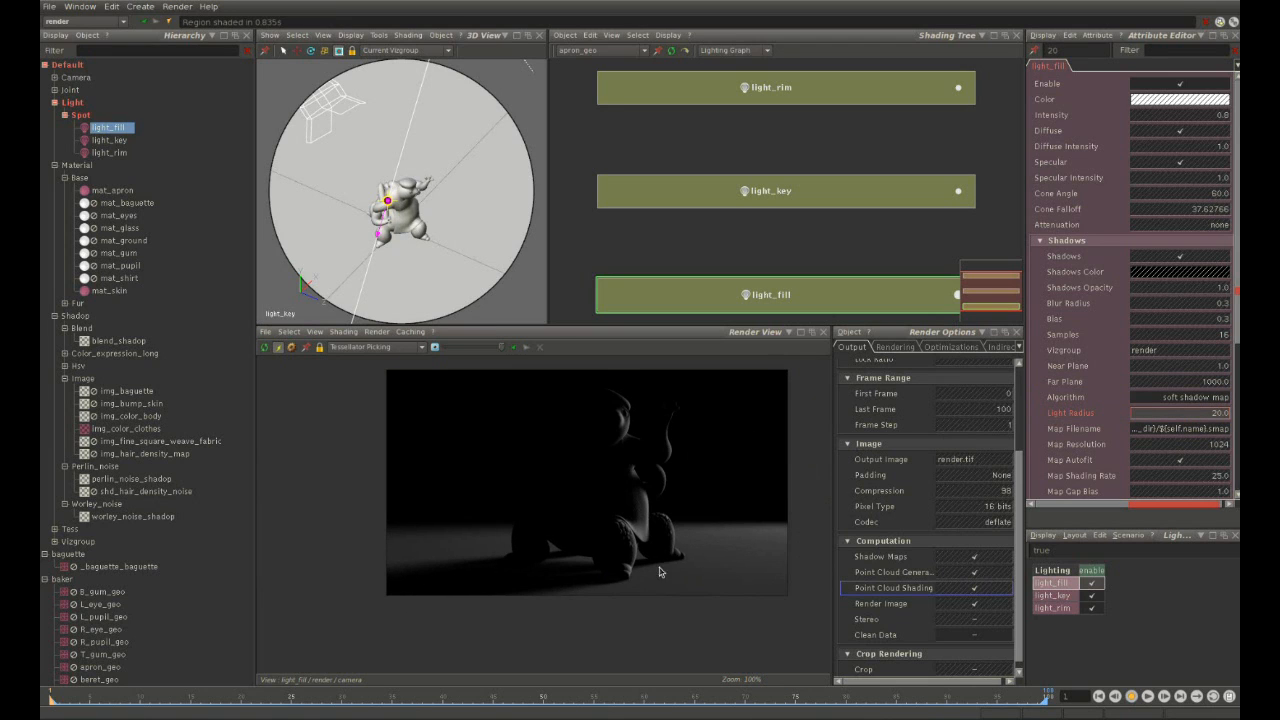
key(b)
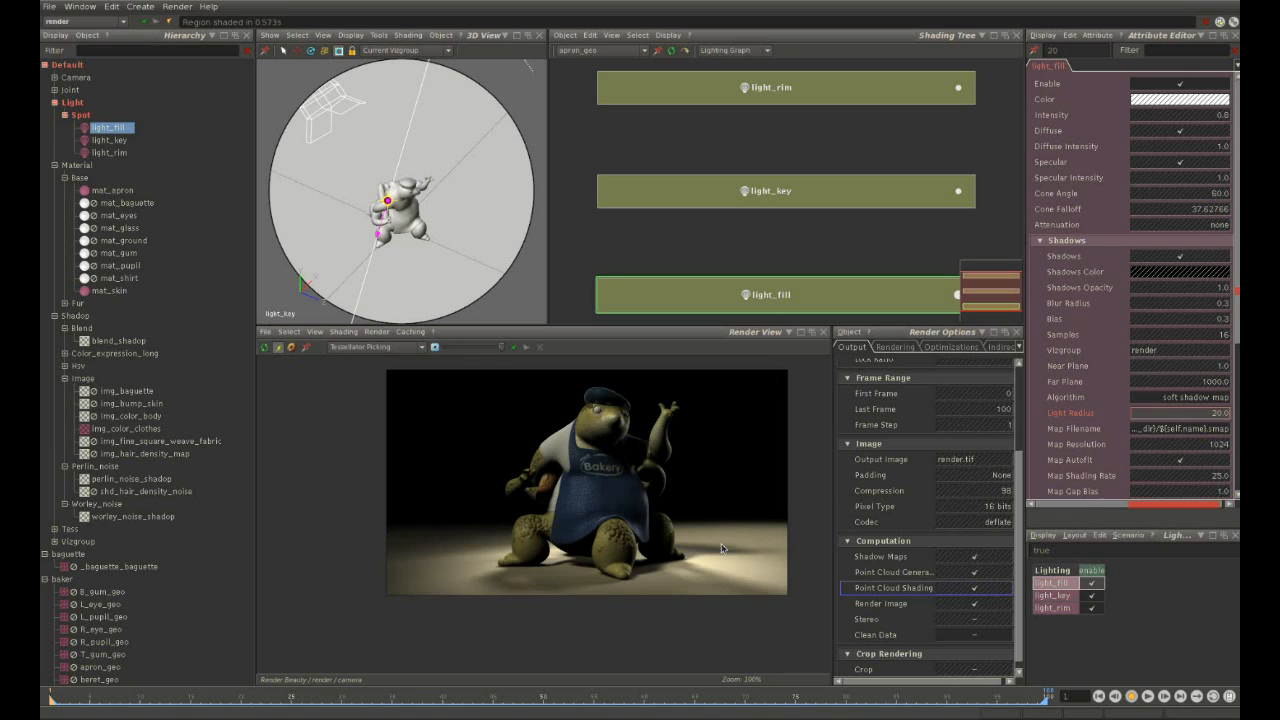
middle_drag(724, 540, 694, 569)
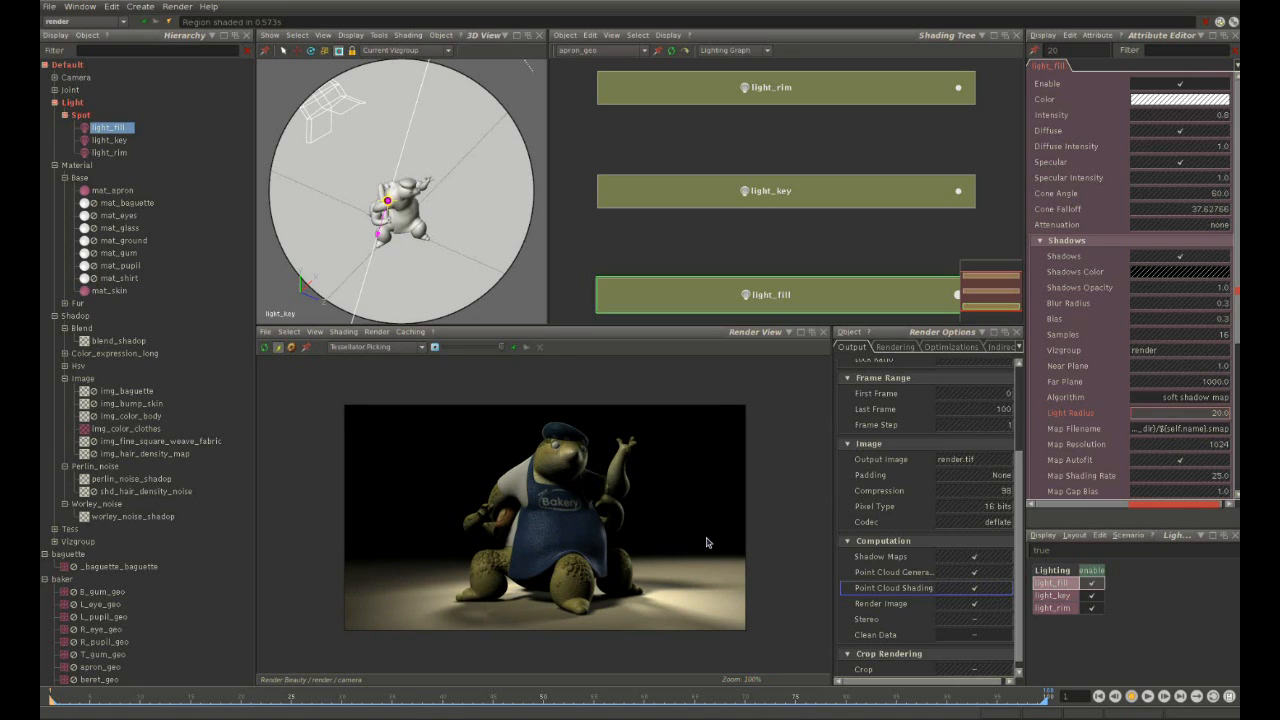
middle_drag(663, 519, 686, 516)
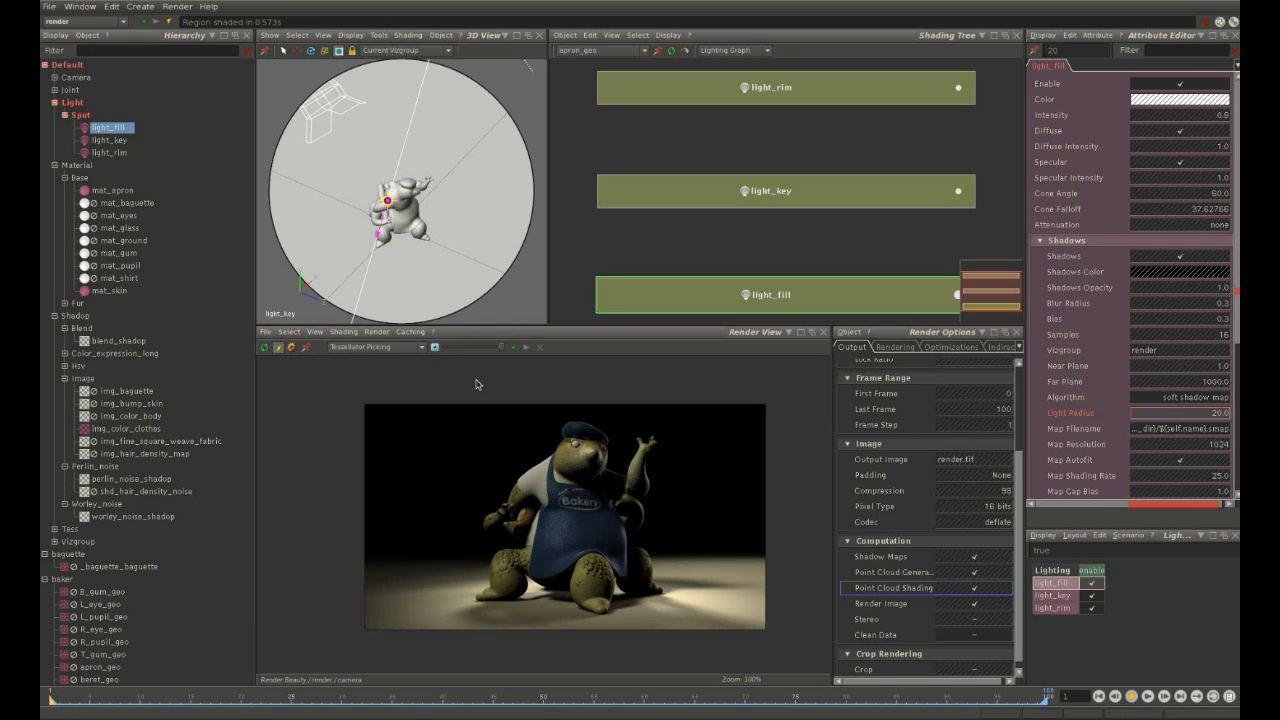
Compare the current beauty render with the stored snapshot image in the render view.
click(516, 348)
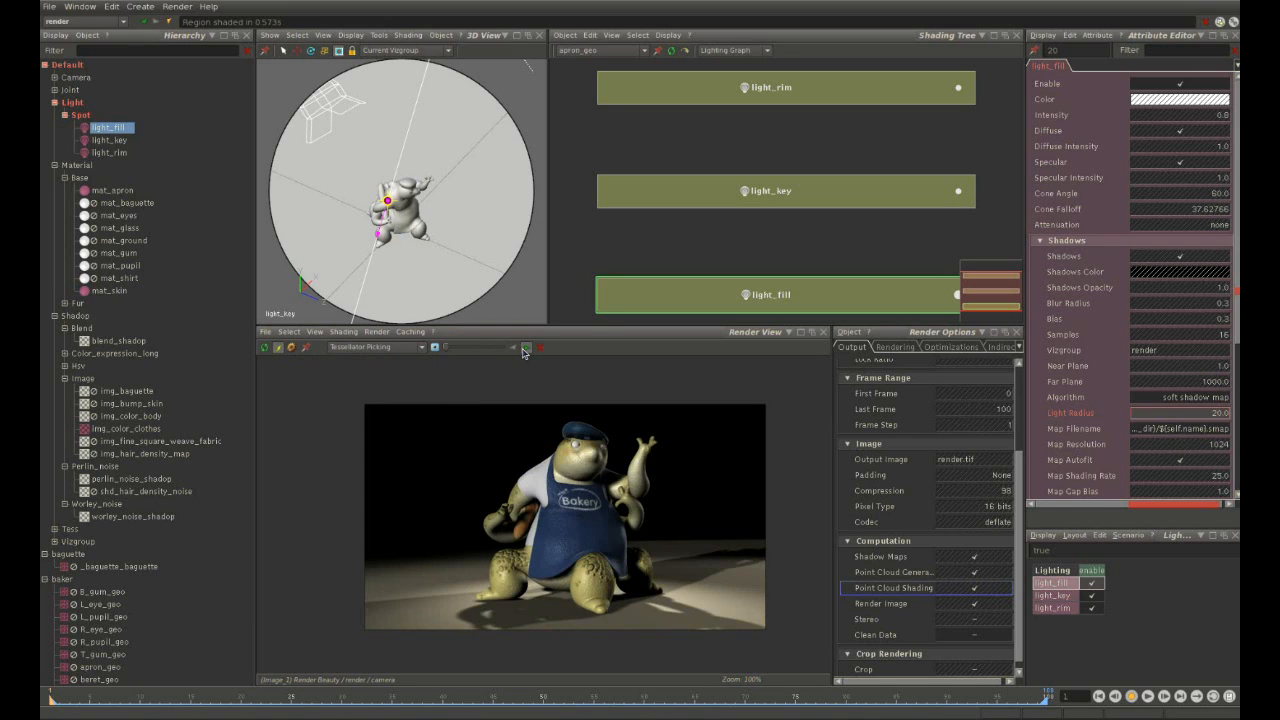
click(515, 351)
drag(449, 351, 523, 351)
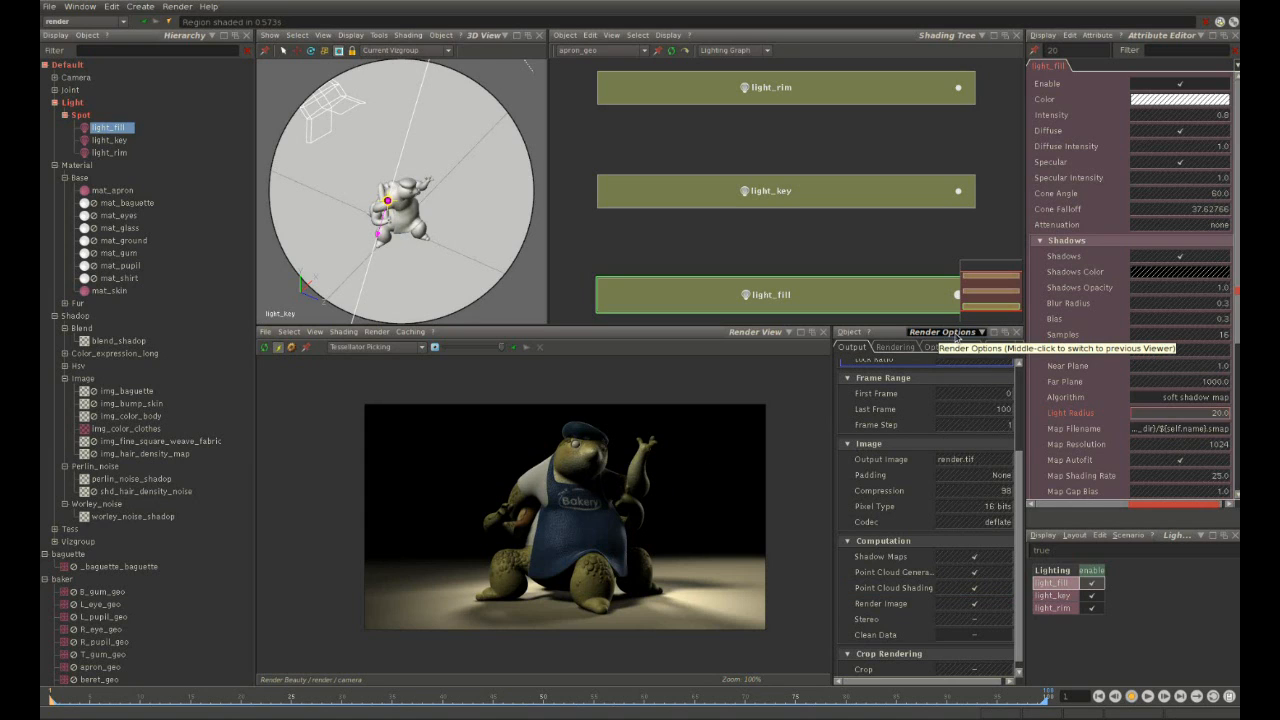
Set the Environment Color in the indirect illumination render options to a grey-blue with Hue 190, Sat 53 and Val 112.
click(1020, 347)
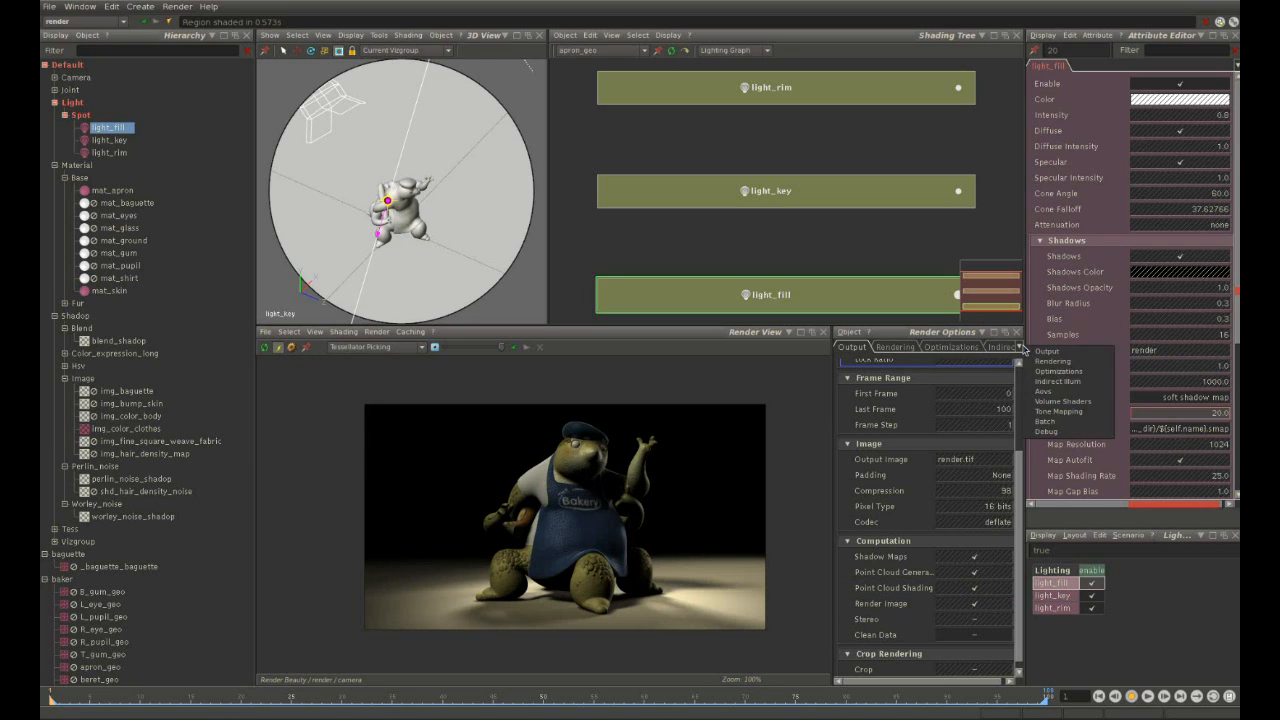
click(1057, 382)
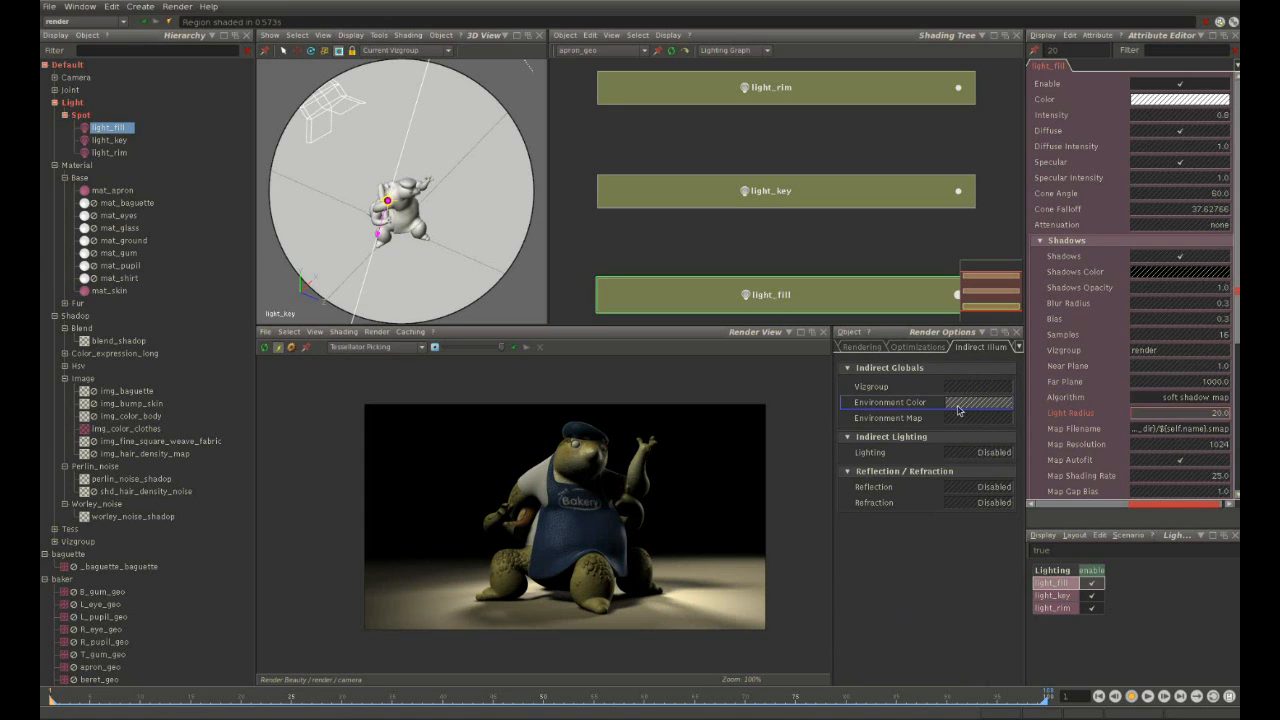
click(958, 403)
click(264, 121)
drag(359, 109, 357, 97)
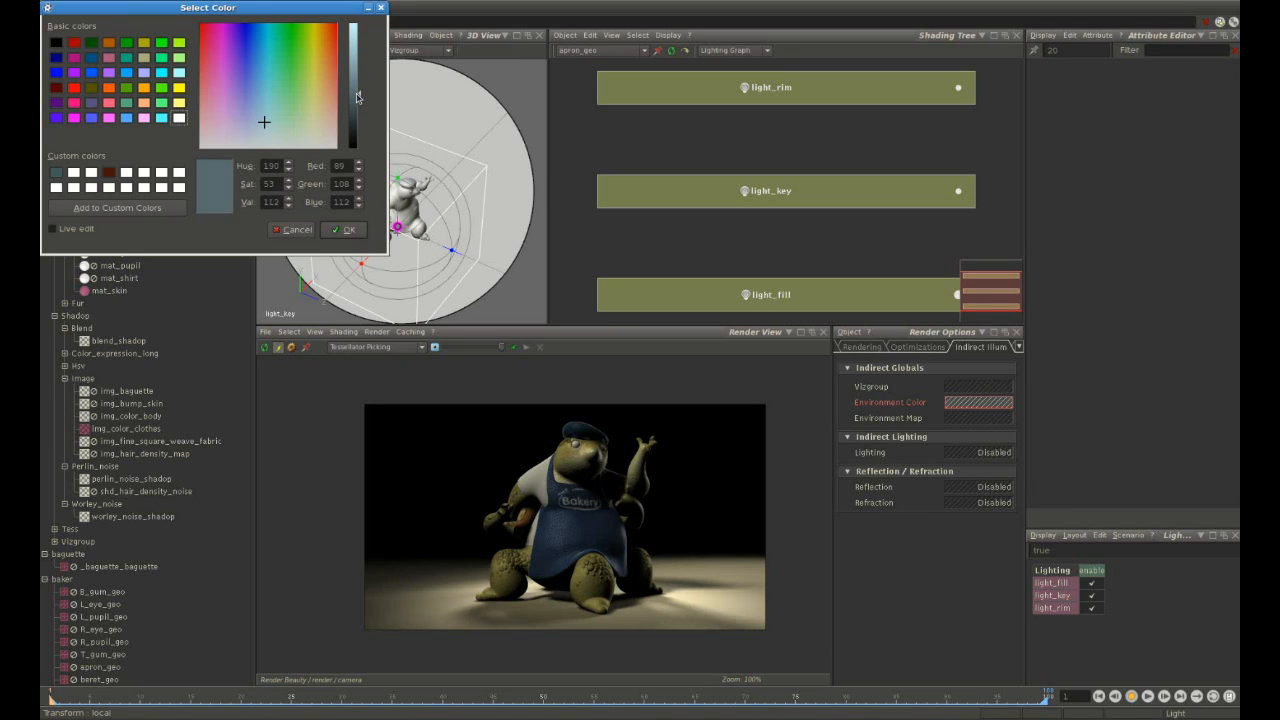
click(344, 229)
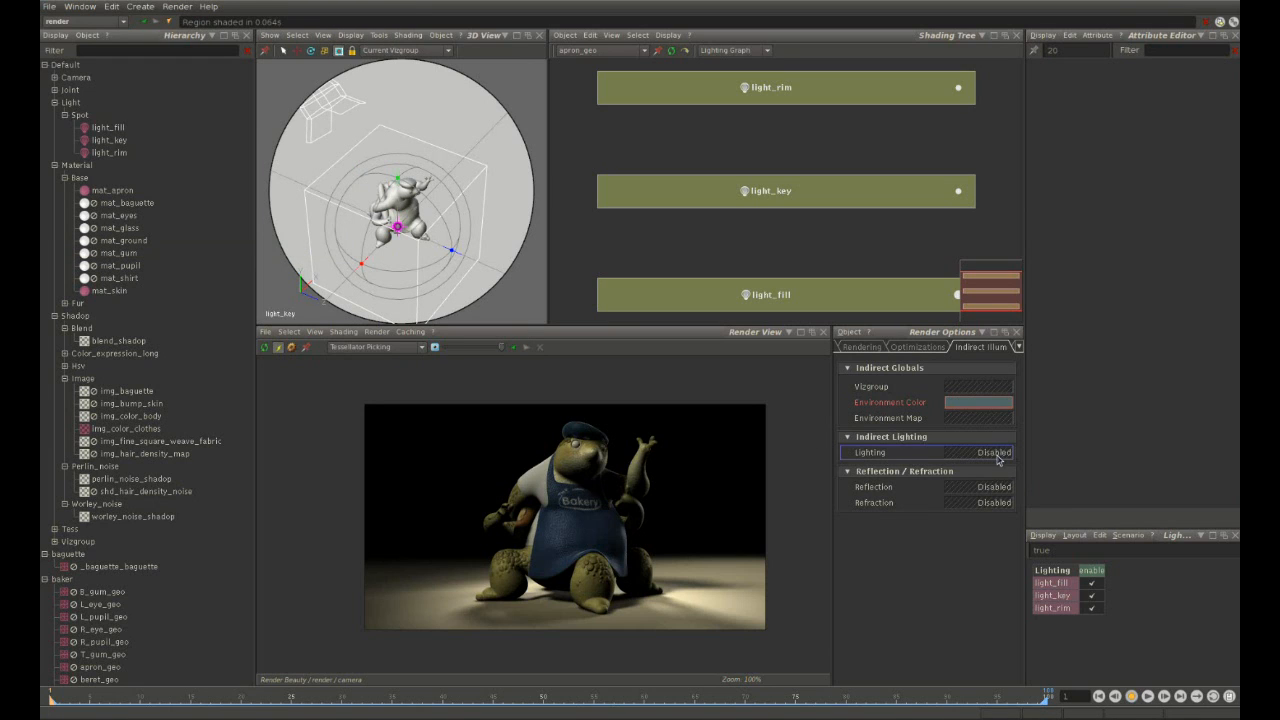
Set the indirect Lighting mode to Ambient for the beauty render.
click(998, 456)
click(1010, 470)
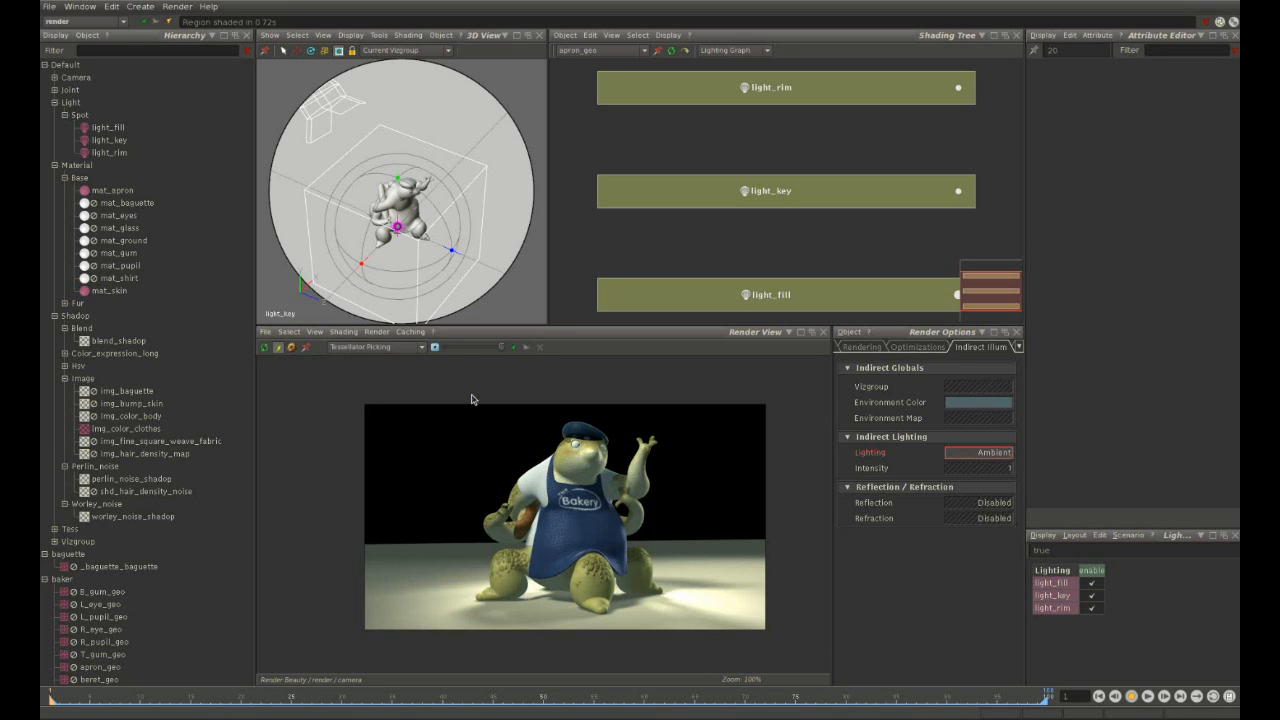
click(435, 347)
click(472, 378)
Set the indirect Lighting mode to Environment Lighting, and select the Environment Map attribute in the indirect globals.
click(970, 454)
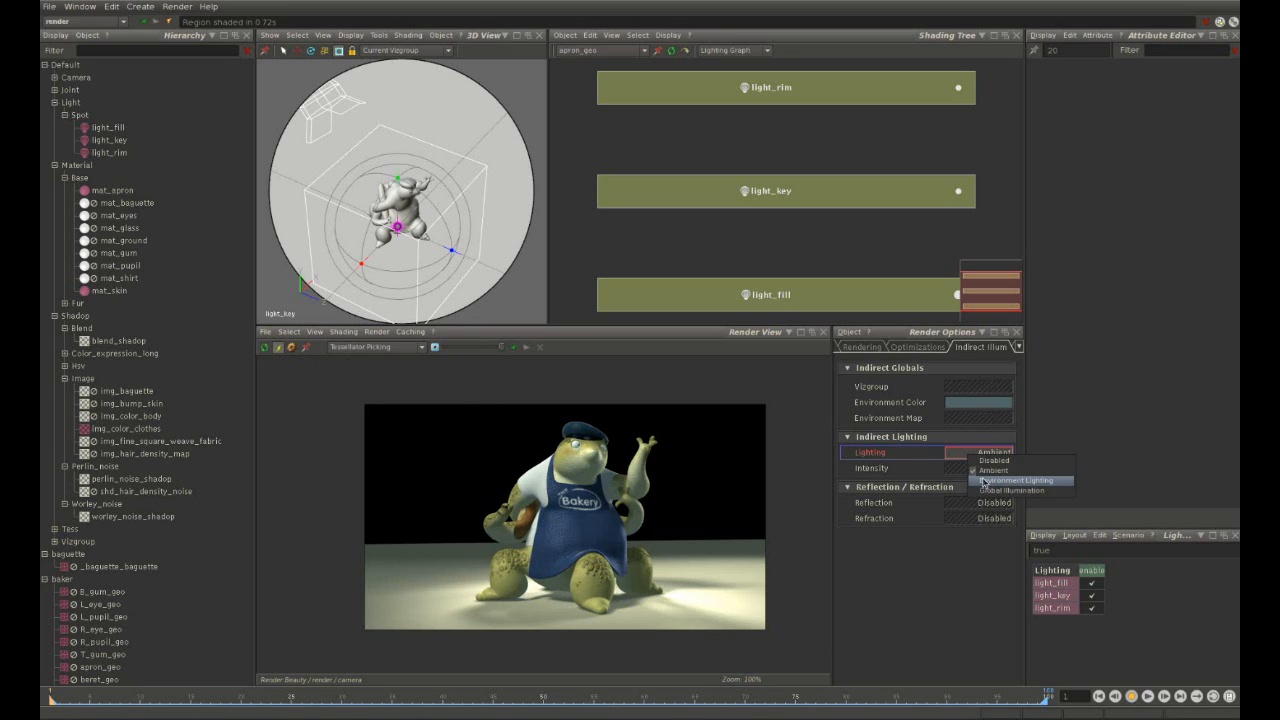
click(986, 481)
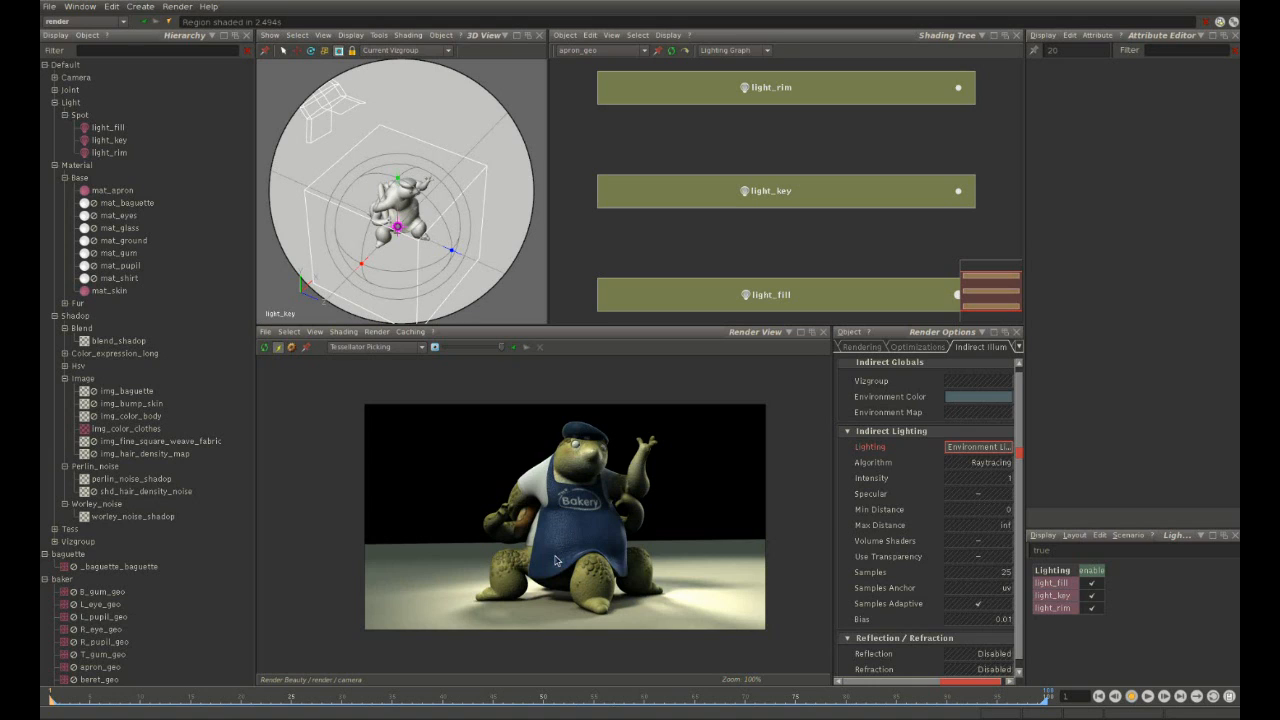
click(983, 403)
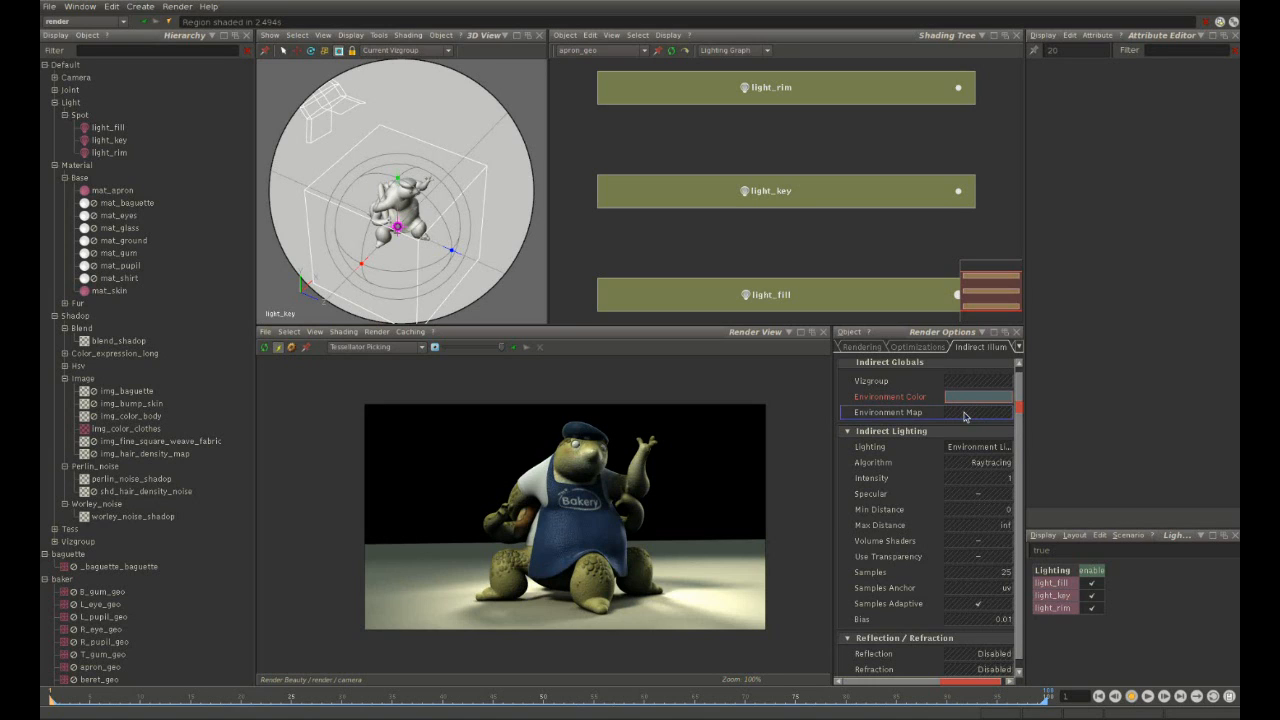
click(965, 415)
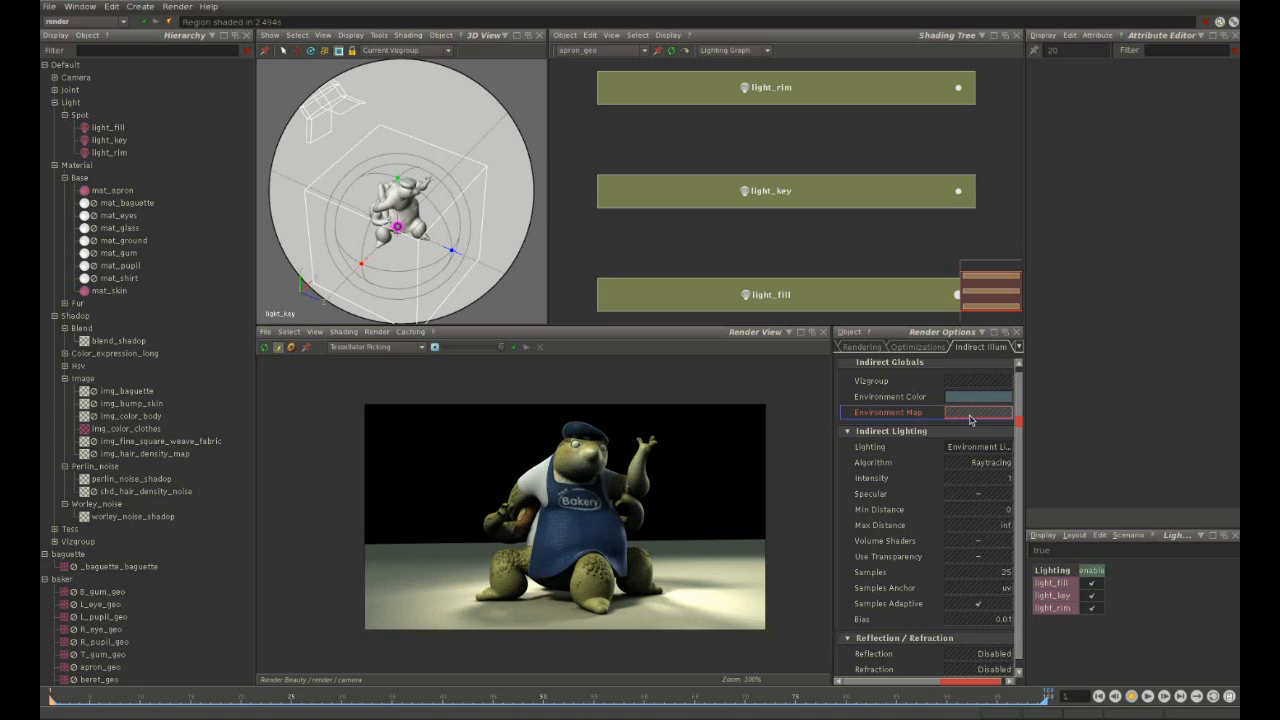
Pick the ground in the render to list its lights, and isolate the indirect light's contribution for close inspection.
click(655, 614)
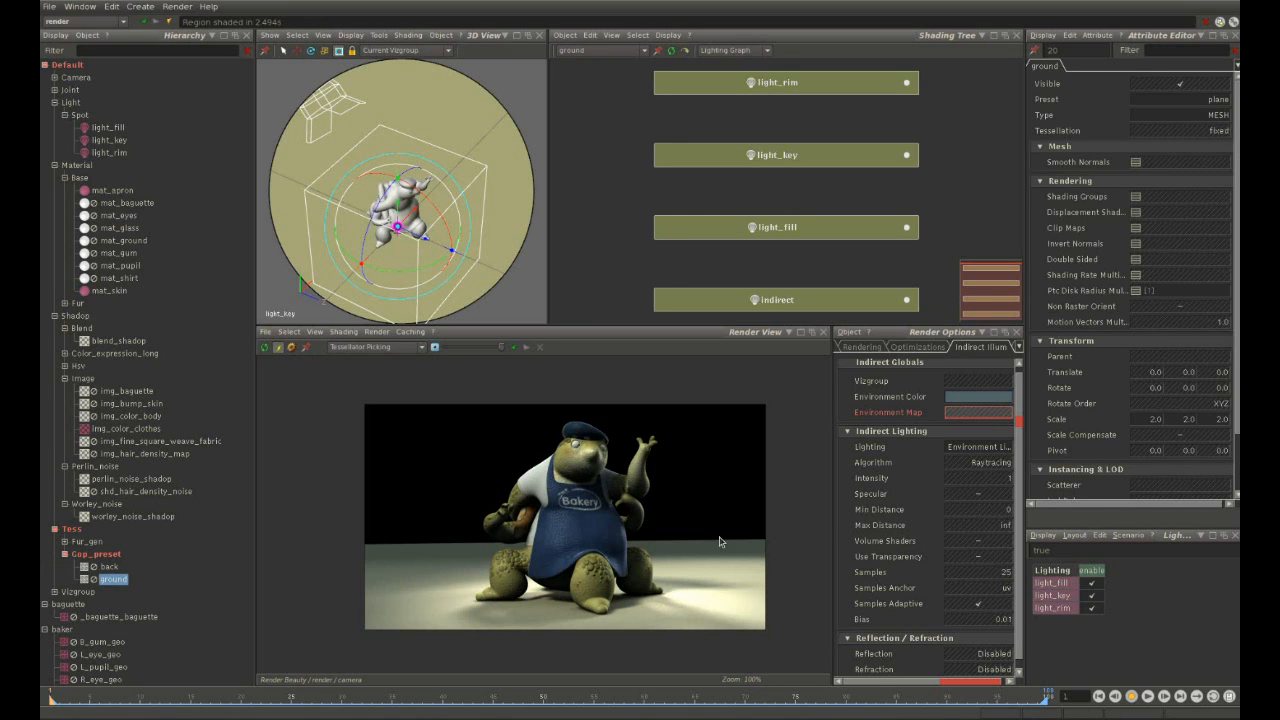
drag(763, 300, 763, 293)
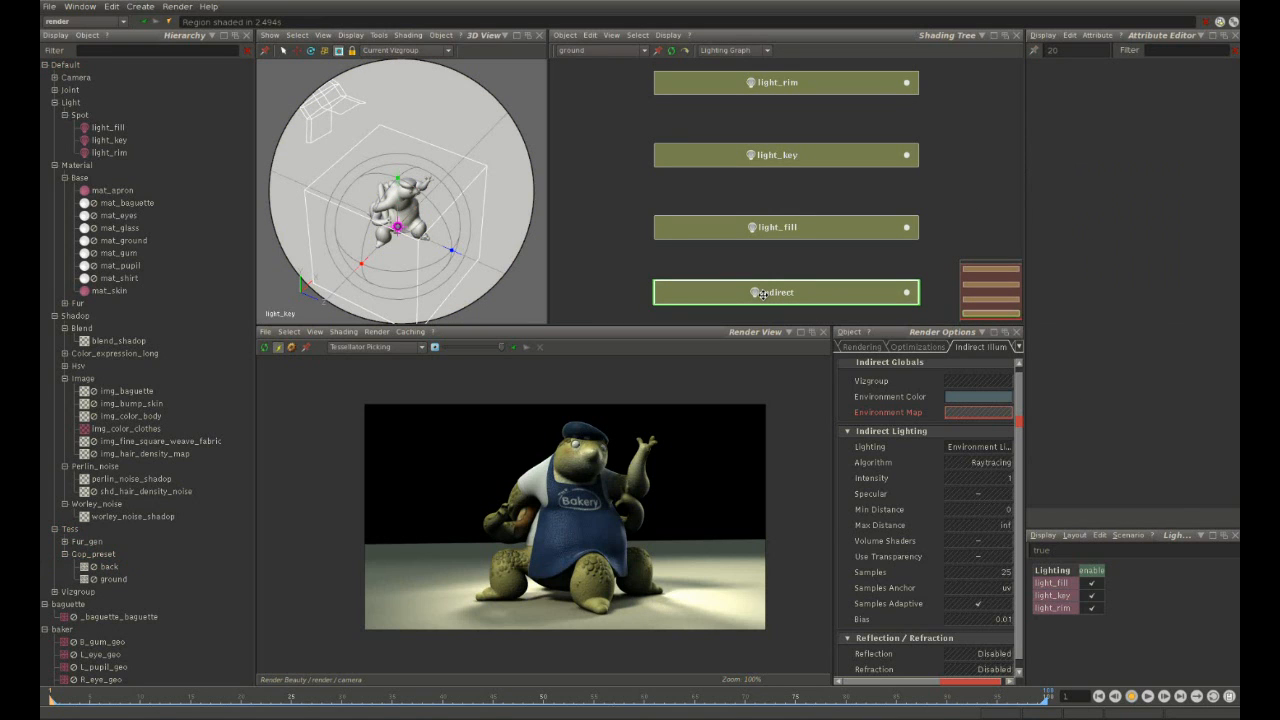
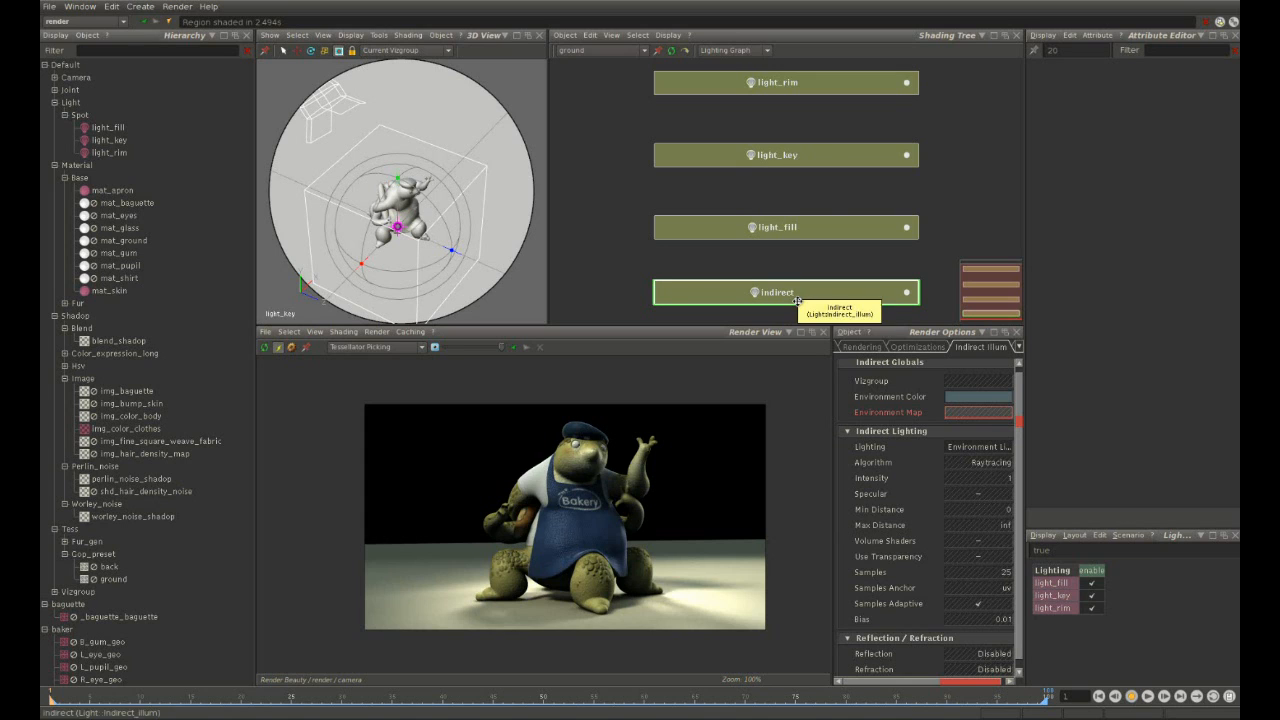
click(795, 292)
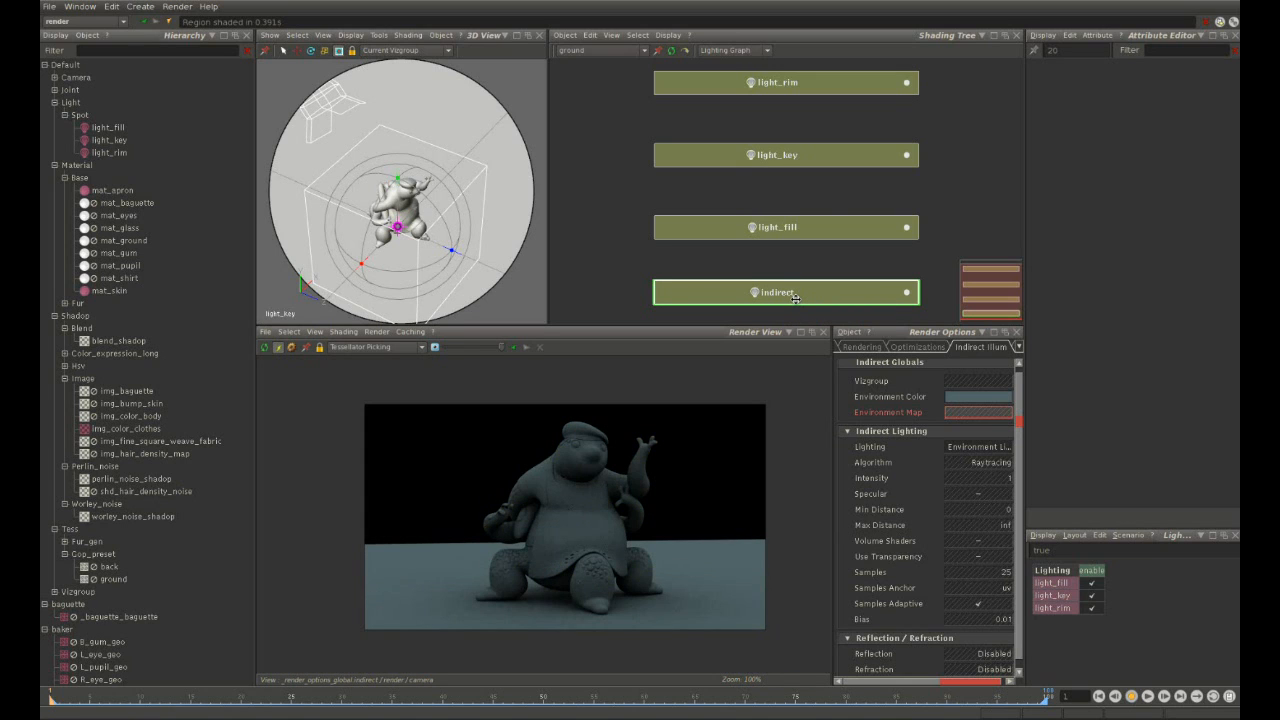
scroll(700, 577, up, 1)
middle_drag(679, 607, 713, 563)
scroll(768, 549, down, 1)
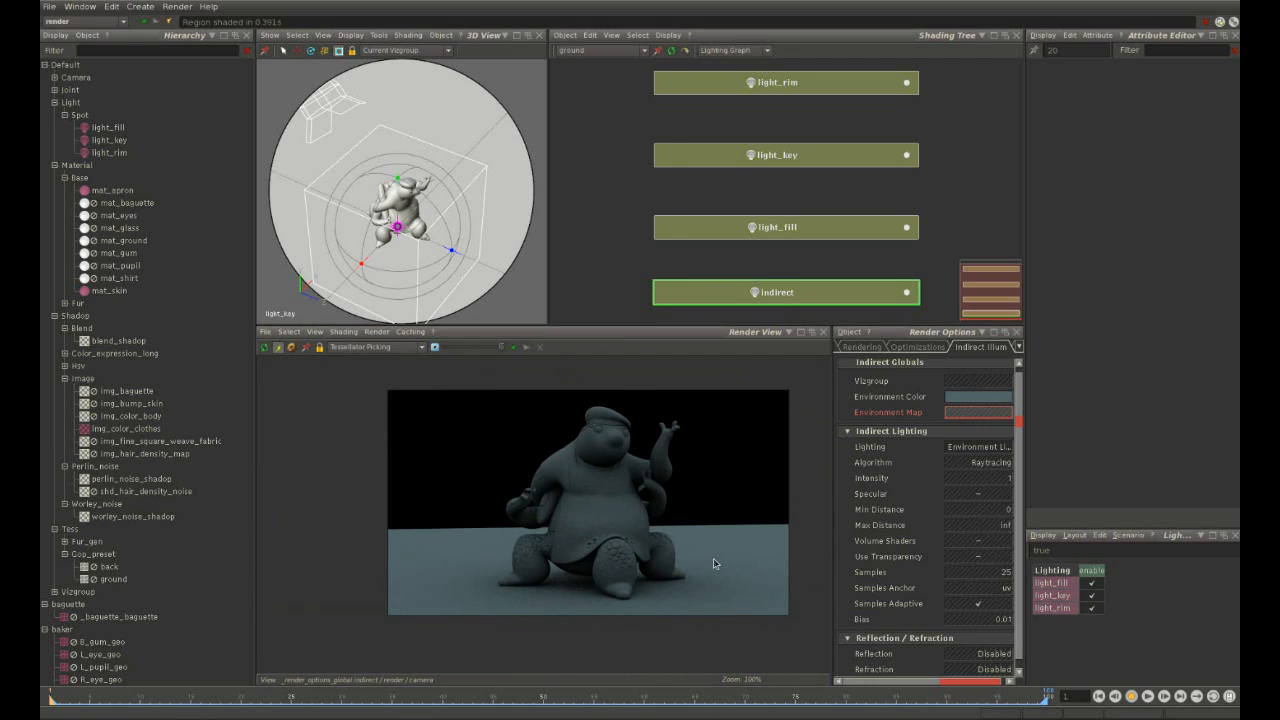
scroll(746, 609, up, 1)
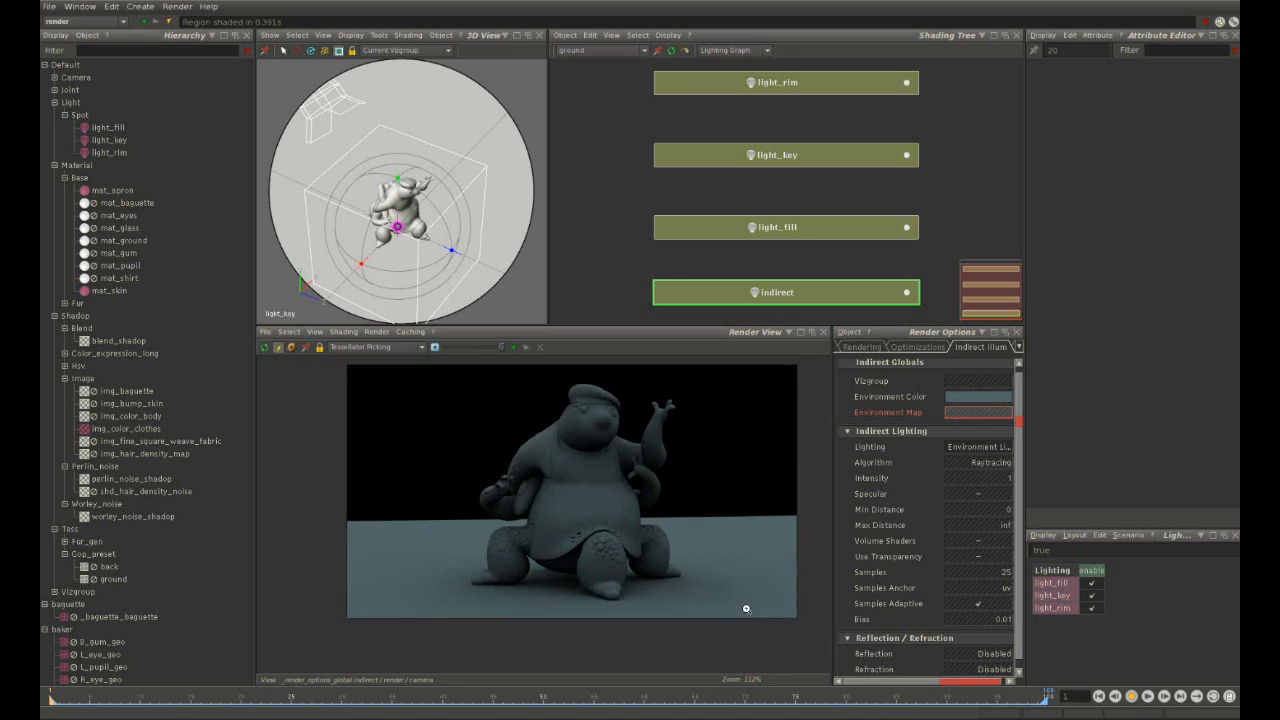
scroll(746, 609, up, 1)
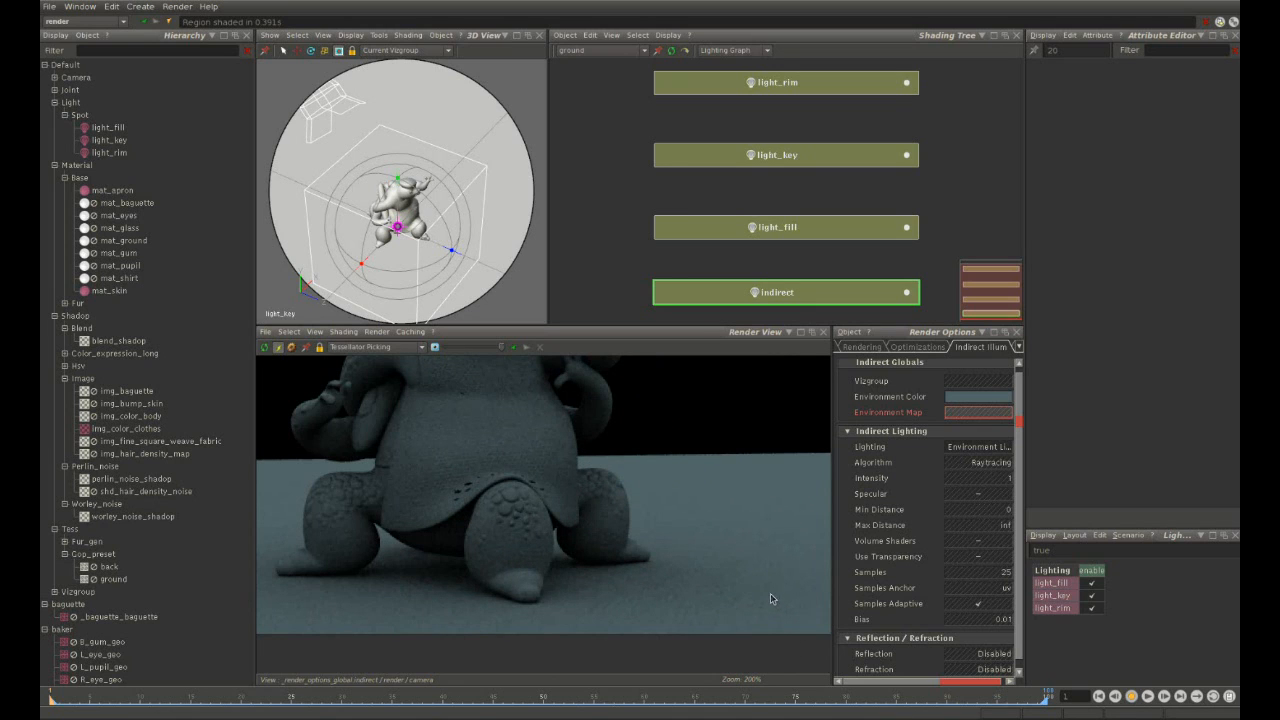
Change the environment lighting Algorithm to Point Clouds.
click(1000, 578)
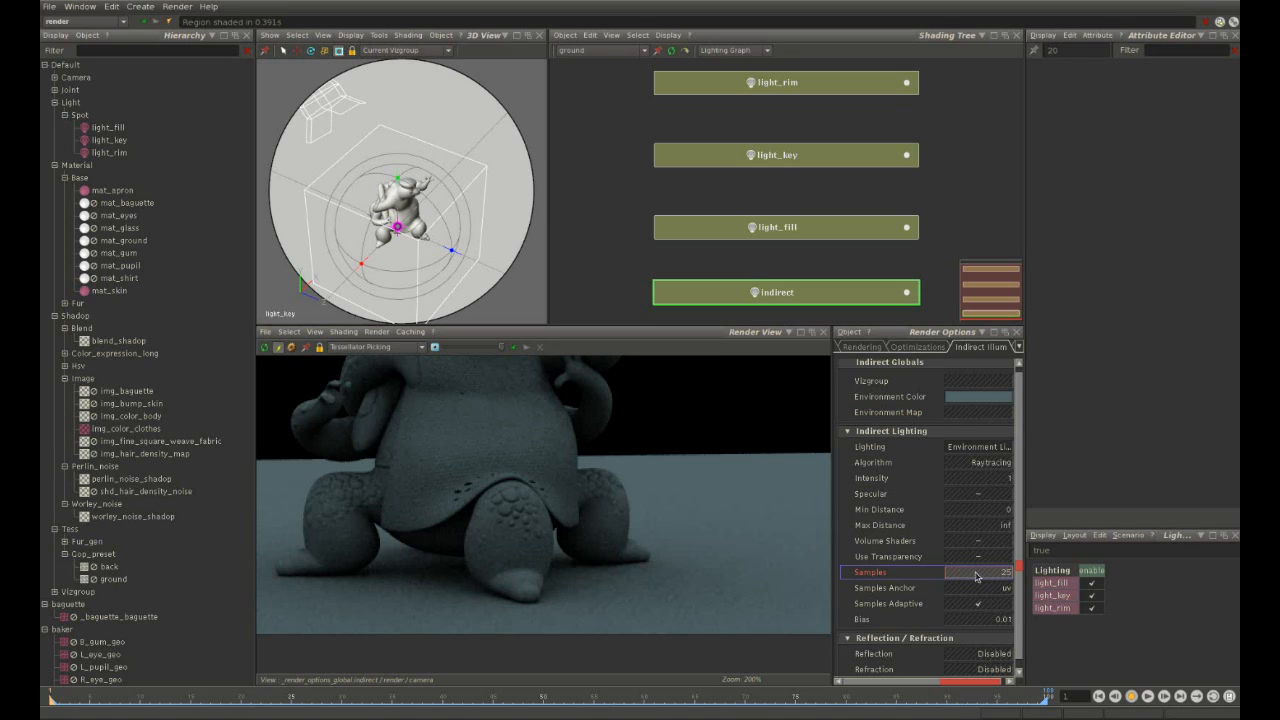
click(985, 465)
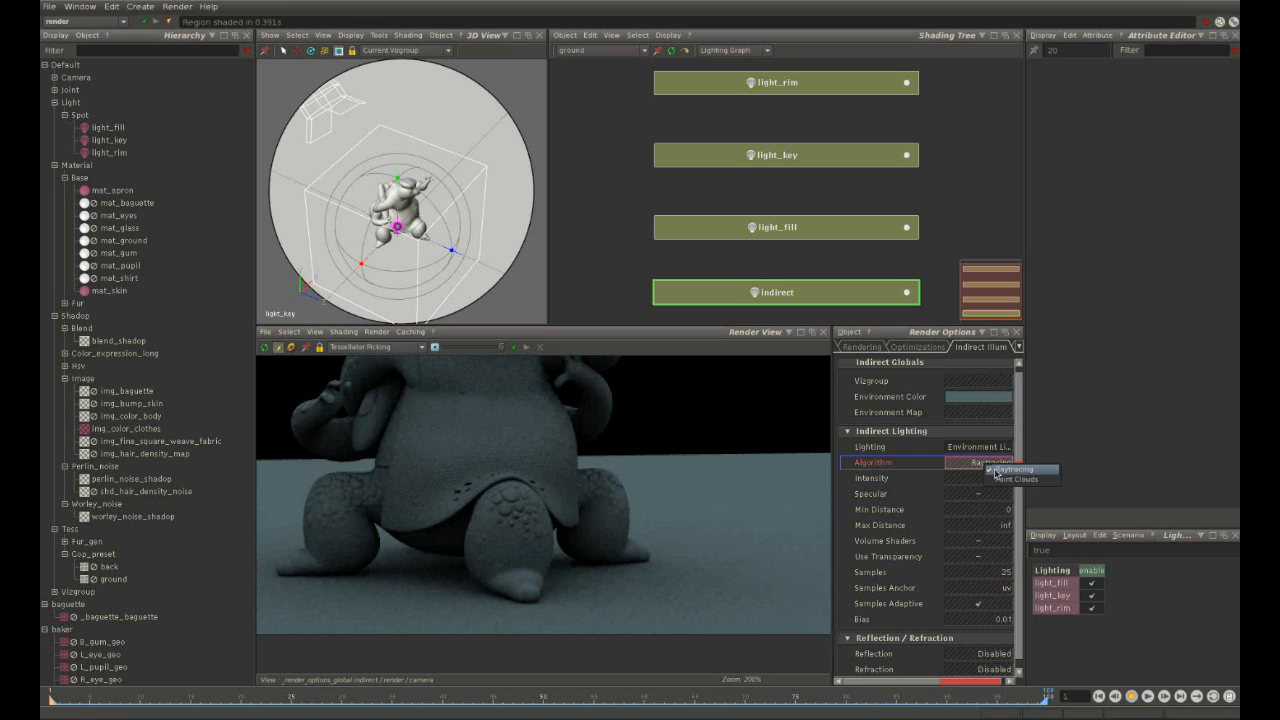
click(998, 480)
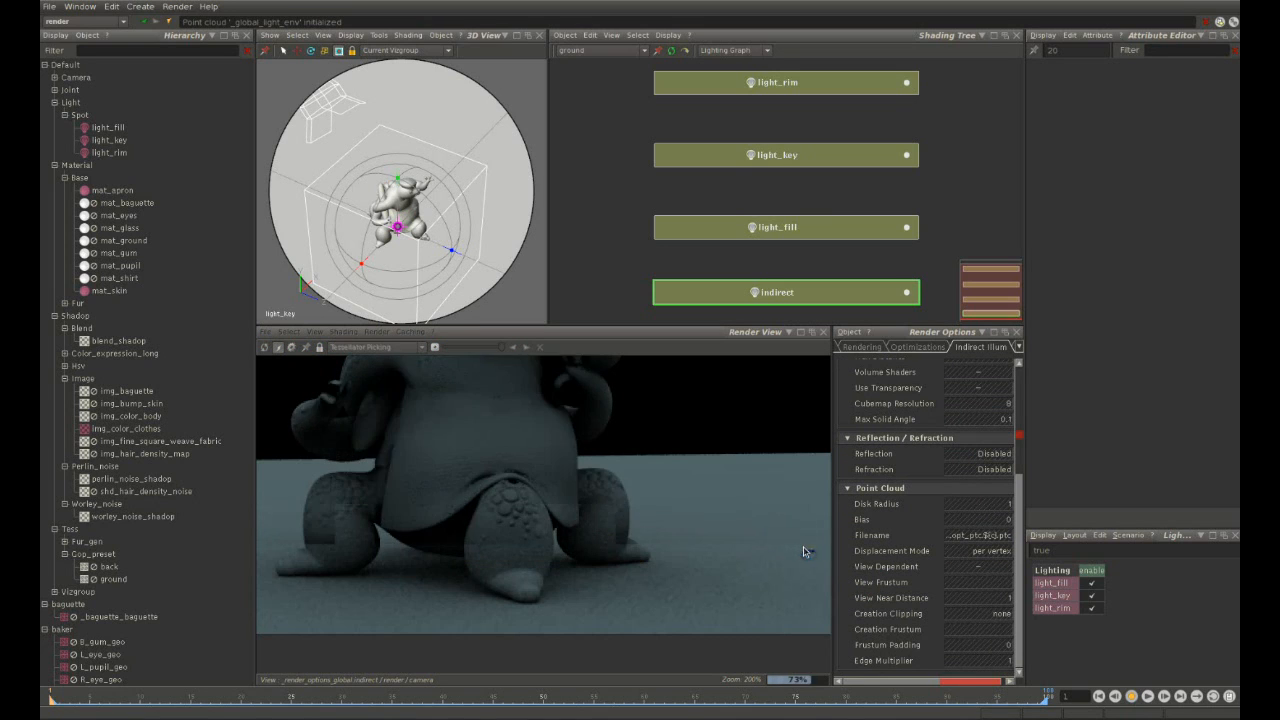
Examine the point-cloud indirect lighting around the character's feet, body and arms in the render.
middle_drag(788, 592, 714, 600)
scroll(671, 548, up, 1)
scroll(696, 580, down, 1)
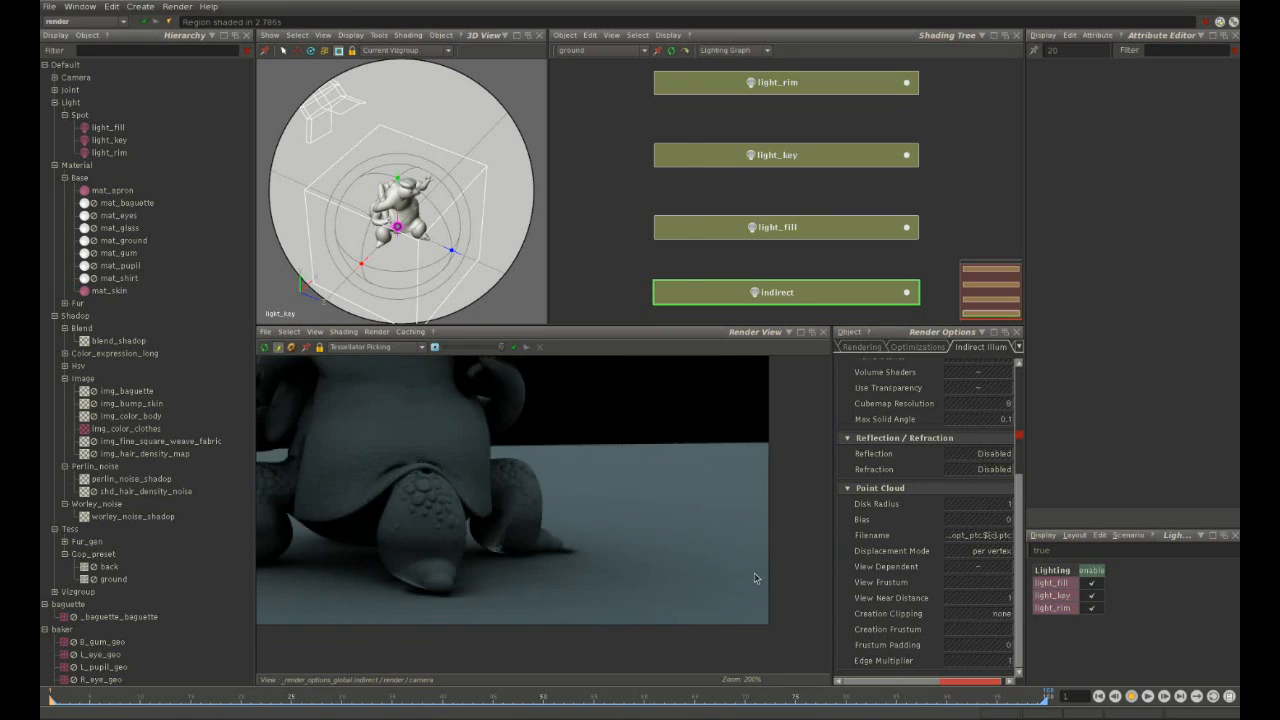
scroll(698, 562, down, 1)
middle_drag(609, 528, 645, 561)
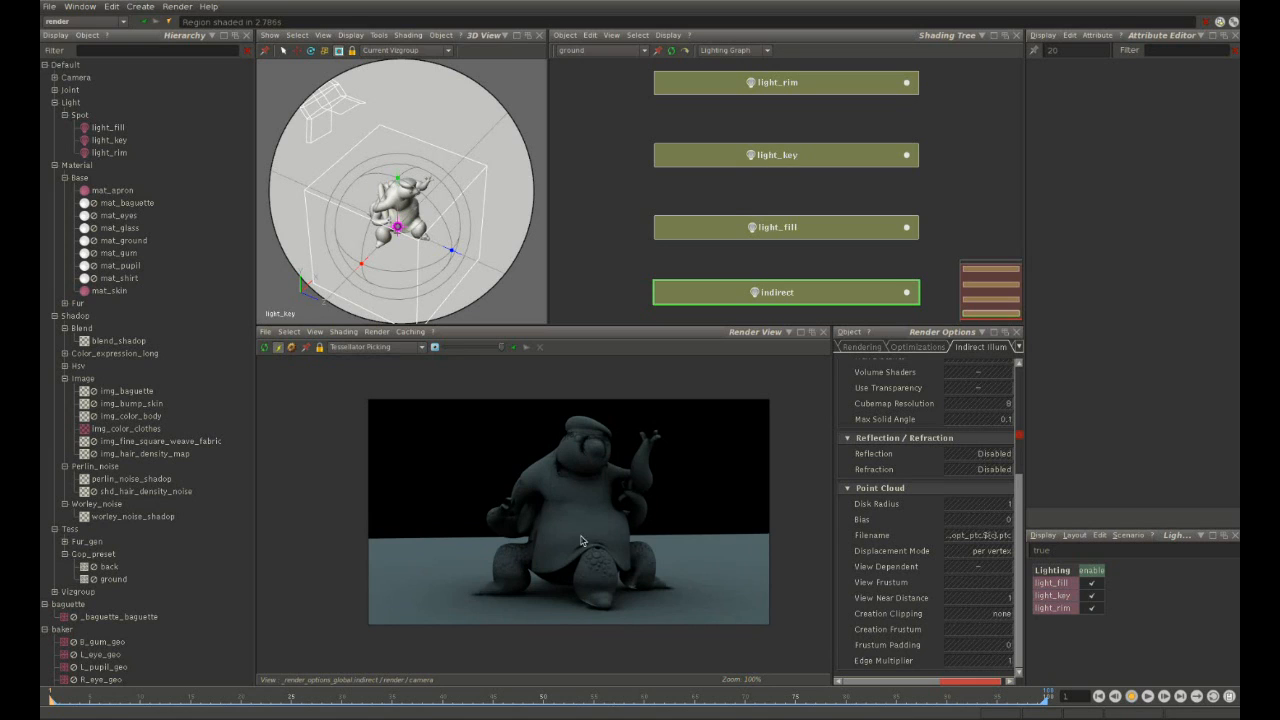
scroll(570, 542, up, 1)
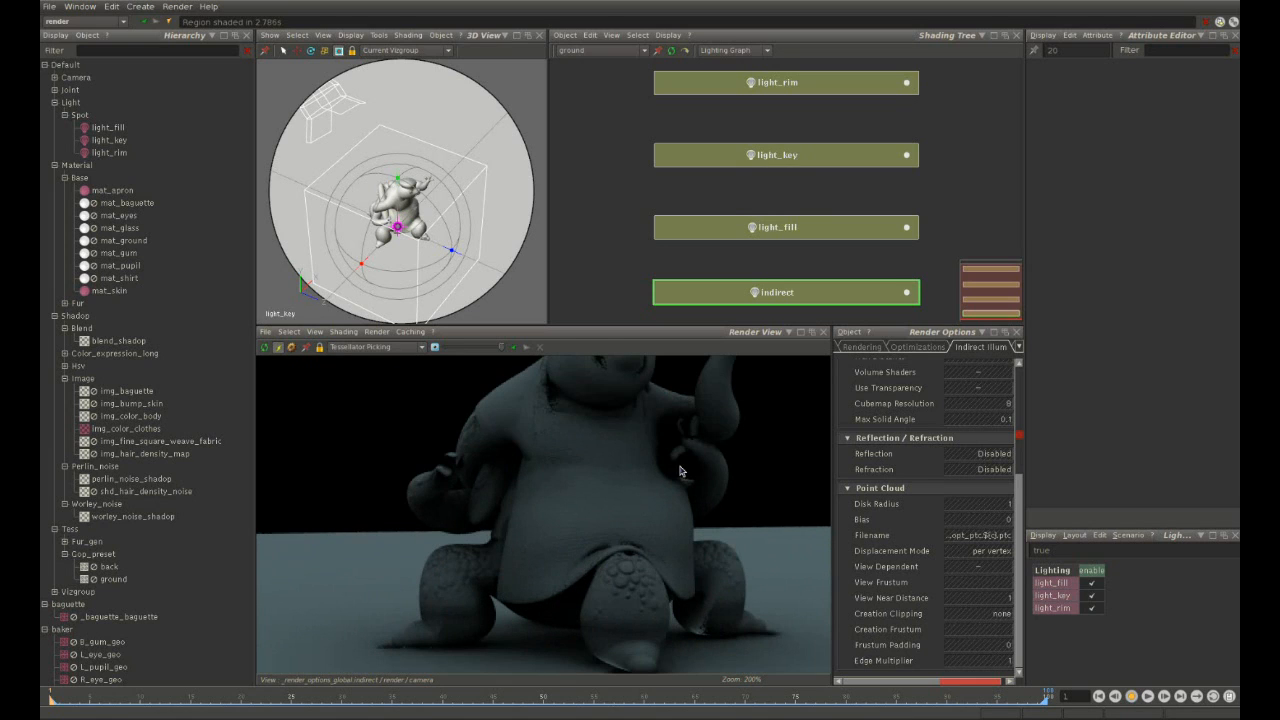
middle_drag(679, 467, 696, 565)
middle_drag(664, 523, 694, 562)
scroll(693, 566, down, 1)
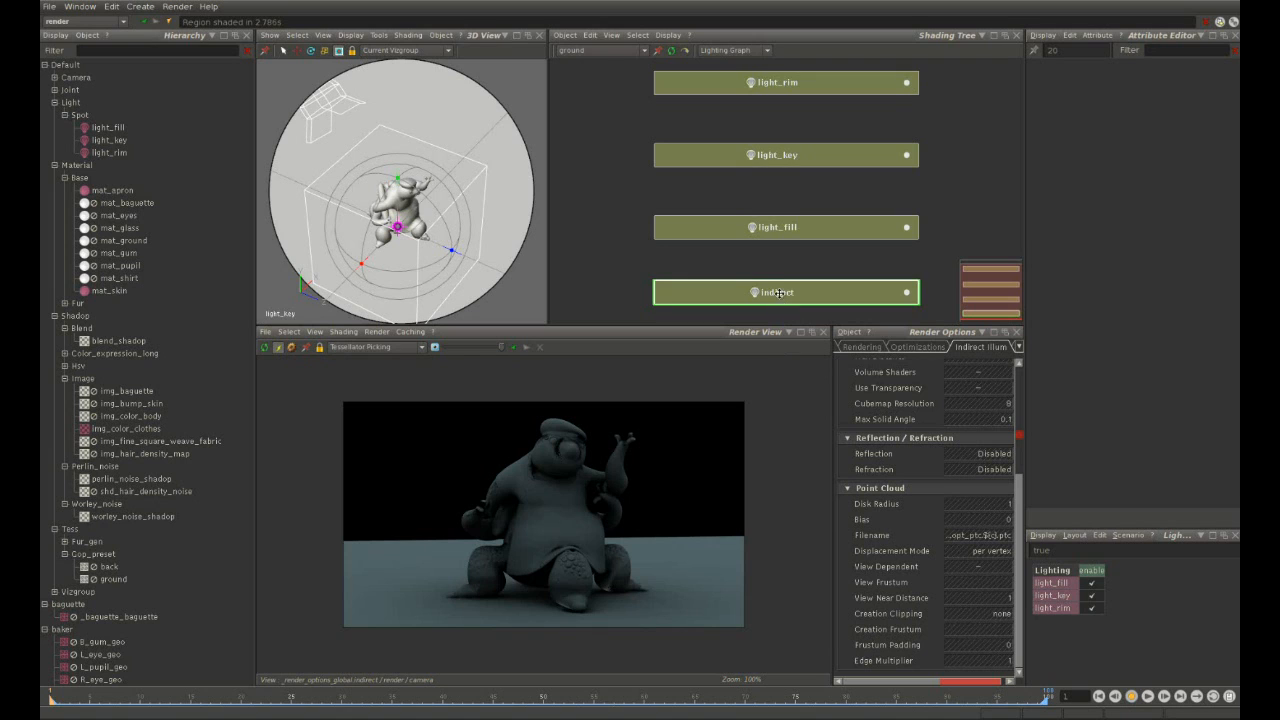
Switch to the point cloud viewer, inspect the character's disks from several angles, and leave the viewer.
click(866, 380)
key(alt+Tab)
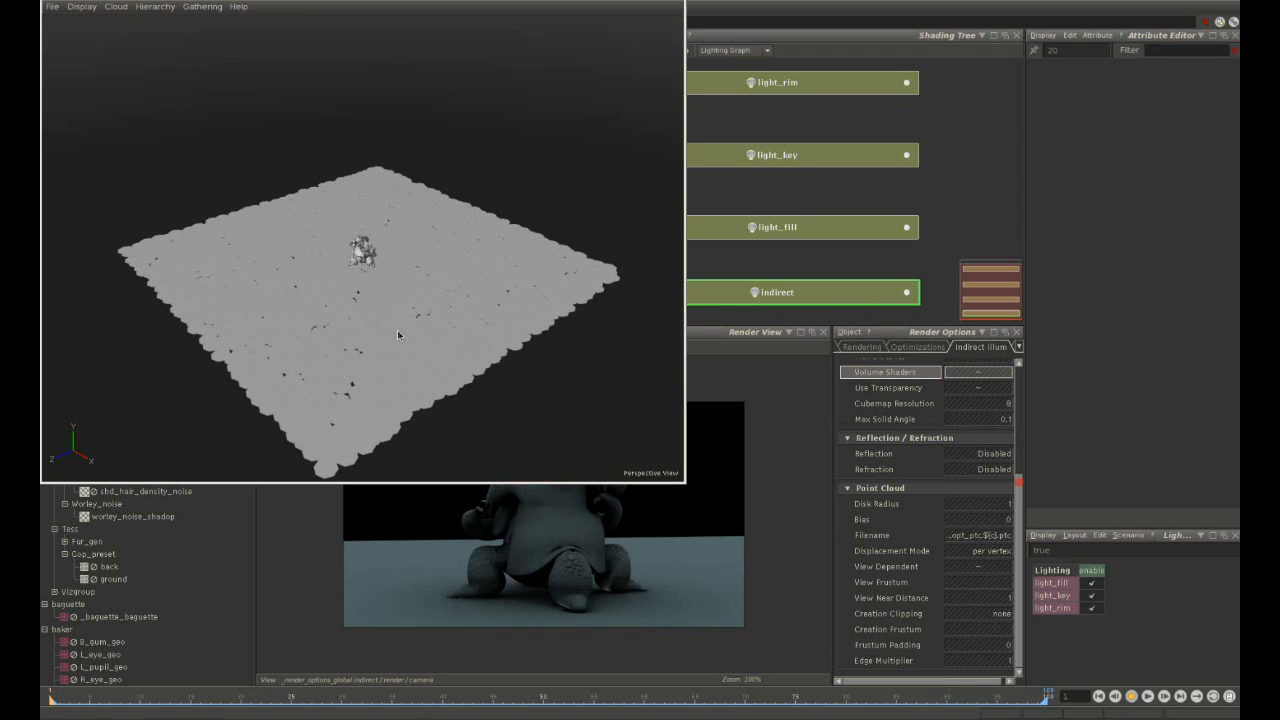
drag(284, 328, 447, 195)
scroll(337, 318, up, 10)
drag(391, 251, 497, 256)
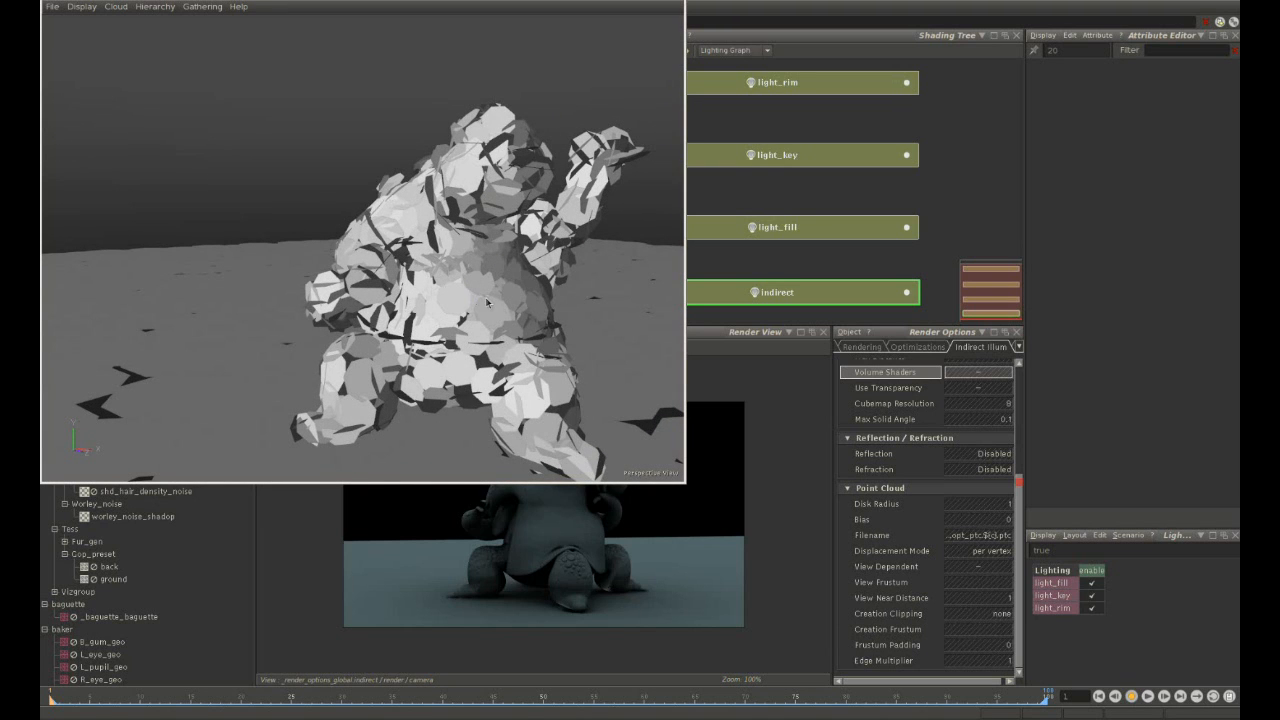
drag(484, 307, 435, 346)
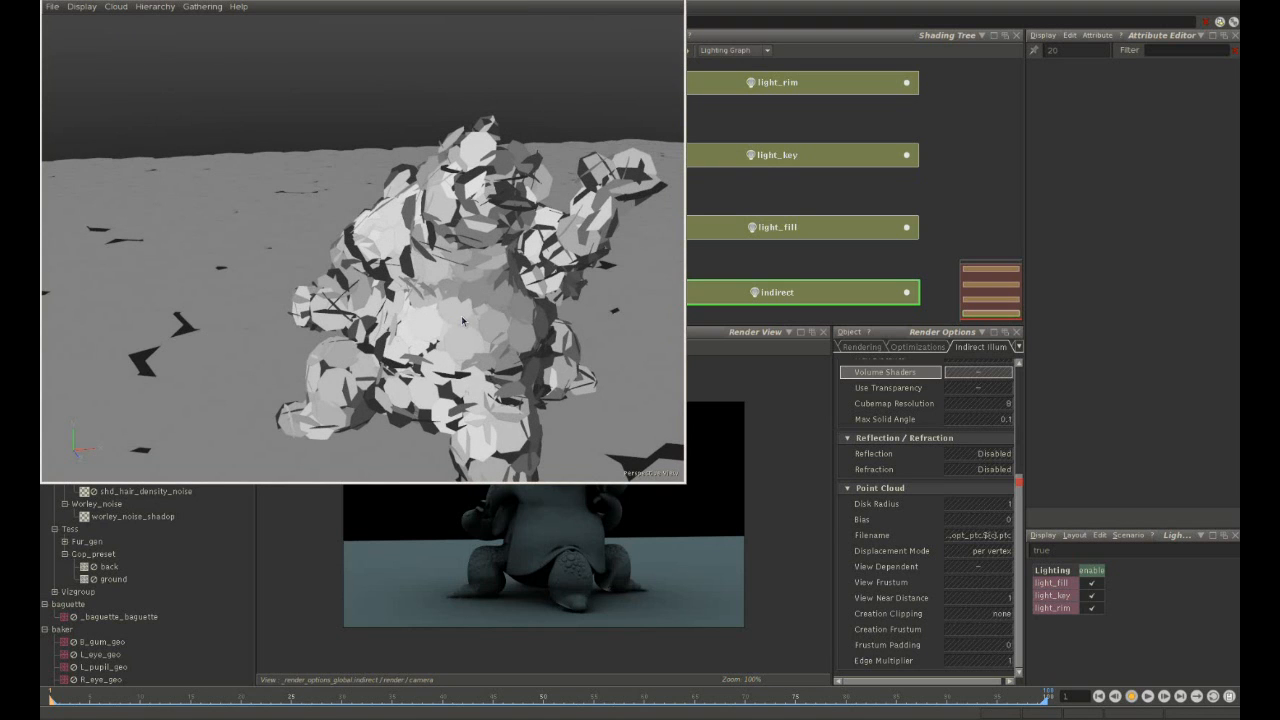
click(677, 1)
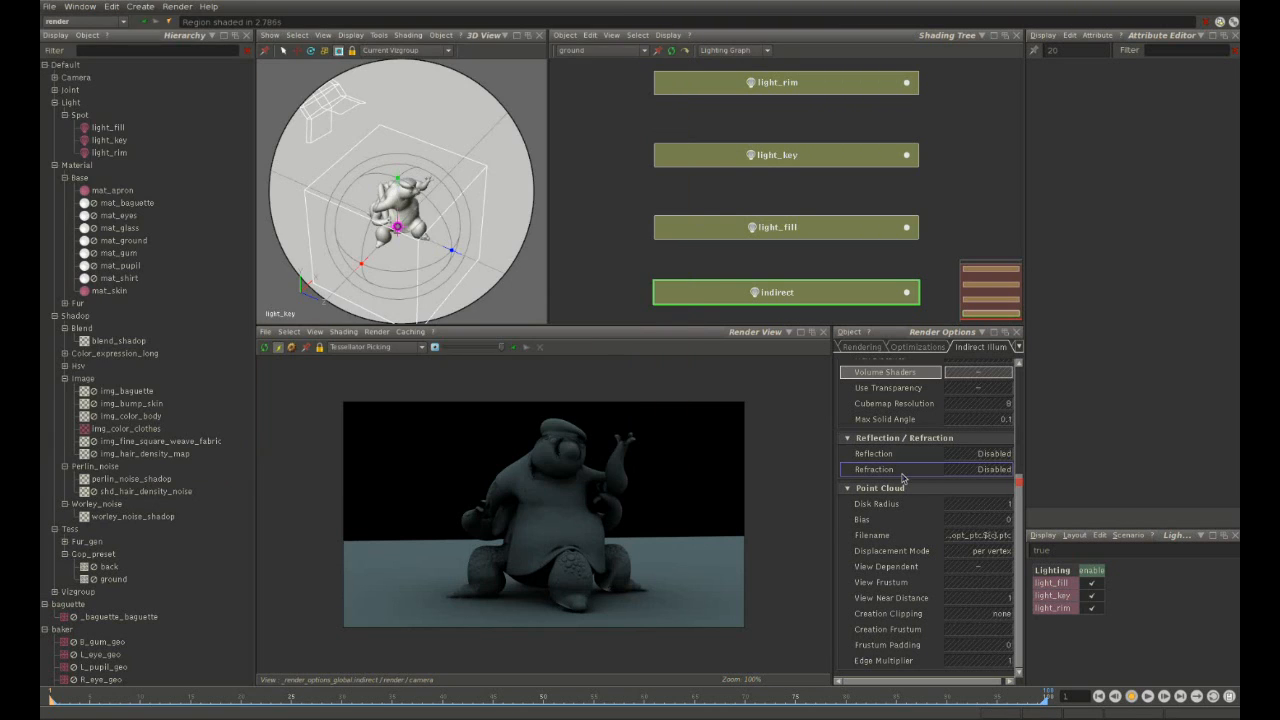
Find the point cloud Disk Radius setting, and measure distances on the character's head and legs with the Ruler Measures tool.
click(899, 503)
click(969, 509)
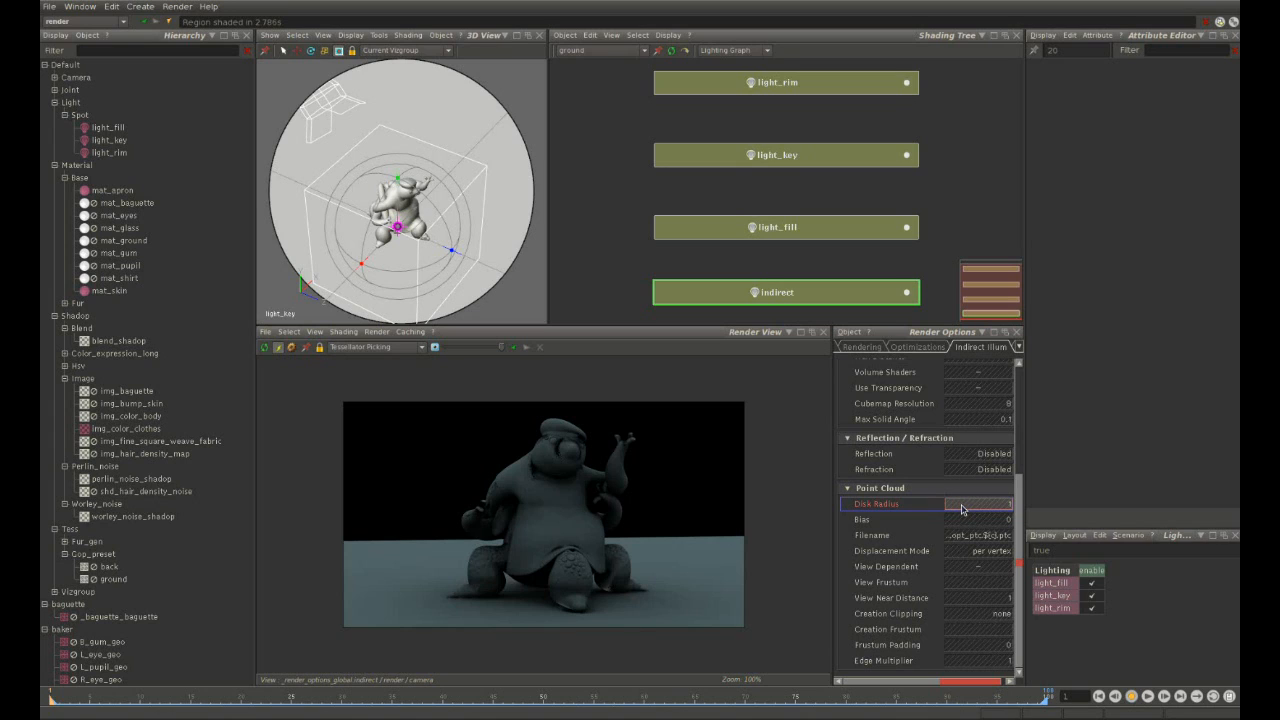
right_click(560, 507)
click(589, 523)
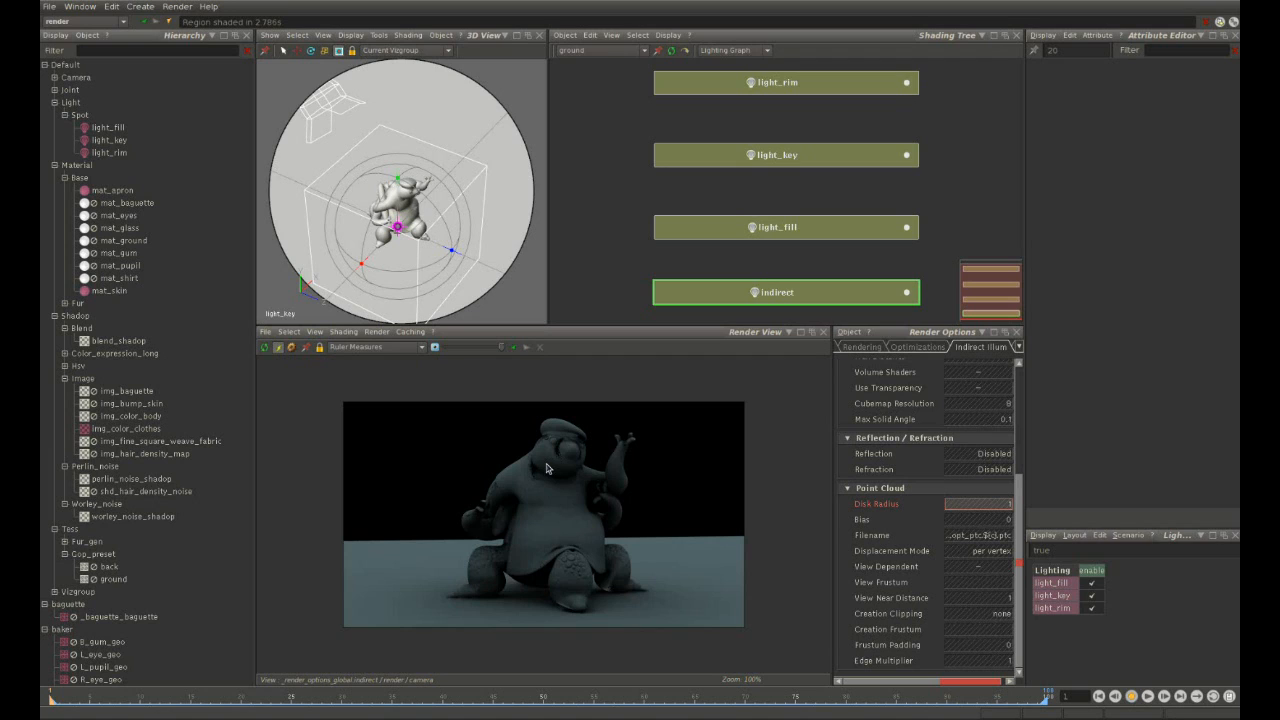
drag(553, 457, 570, 457)
mouse_move(550, 548)
mouse_down()
mouse_move(730, 598)
mouse_move(638, 607)
mouse_up()
drag(563, 618, 578, 514)
drag(553, 457, 562, 456)
Set the point cloud Disk Radius to 0.1 and examine the refined indirect lighting around the character's feet.
click(998, 512)
text(0.1)
key(Return)
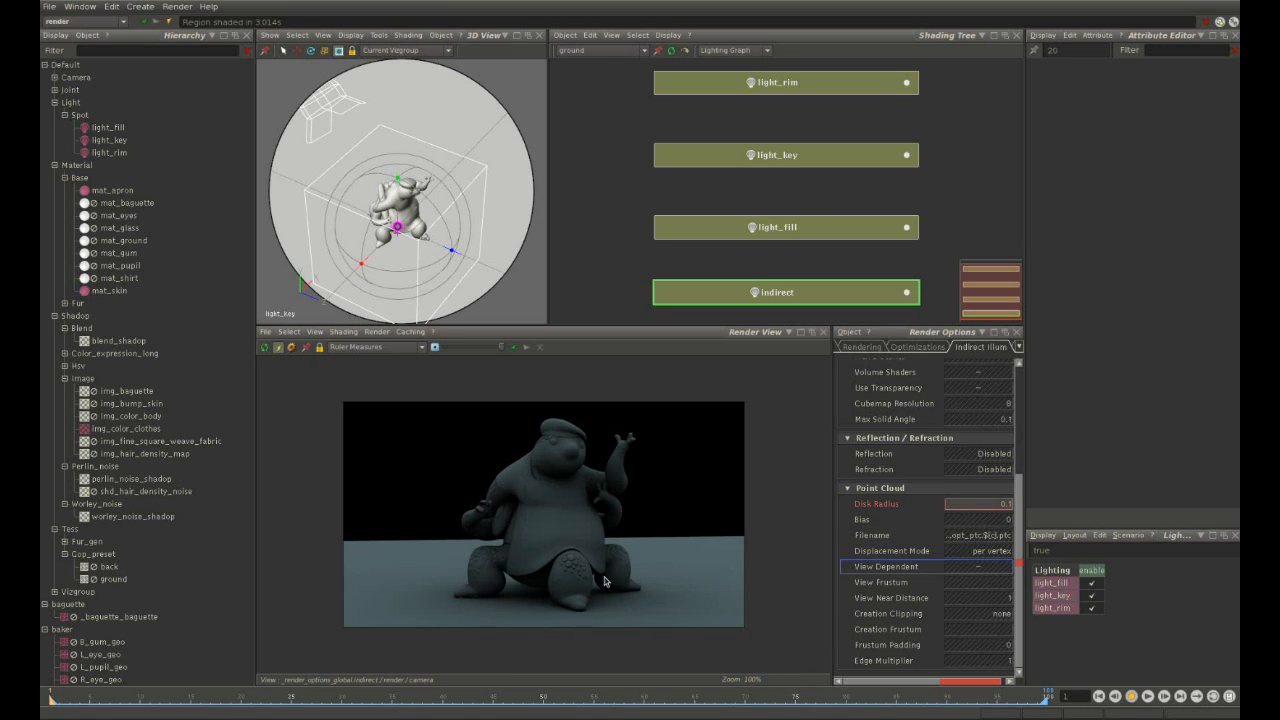
scroll(617, 582, up, 1)
middle_drag(685, 589, 617, 603)
scroll(640, 570, down, 1)
scroll(635, 595, down, 1)
Open the indirect light's point cloud in the viewer, inspect its denser disks on the character, and close the viewer.
double_click(748, 293)
drag(243, 266, 532, 341)
scroll(347, 333, up, 7)
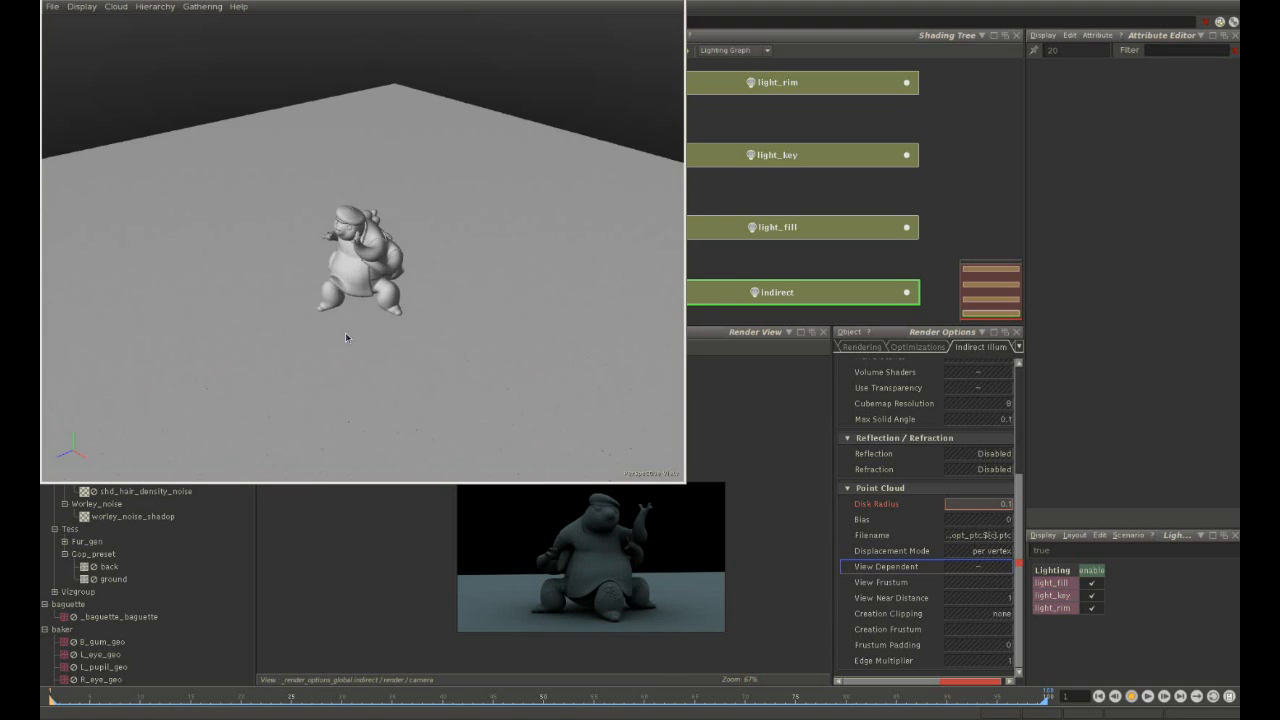
drag(330, 317, 532, 286)
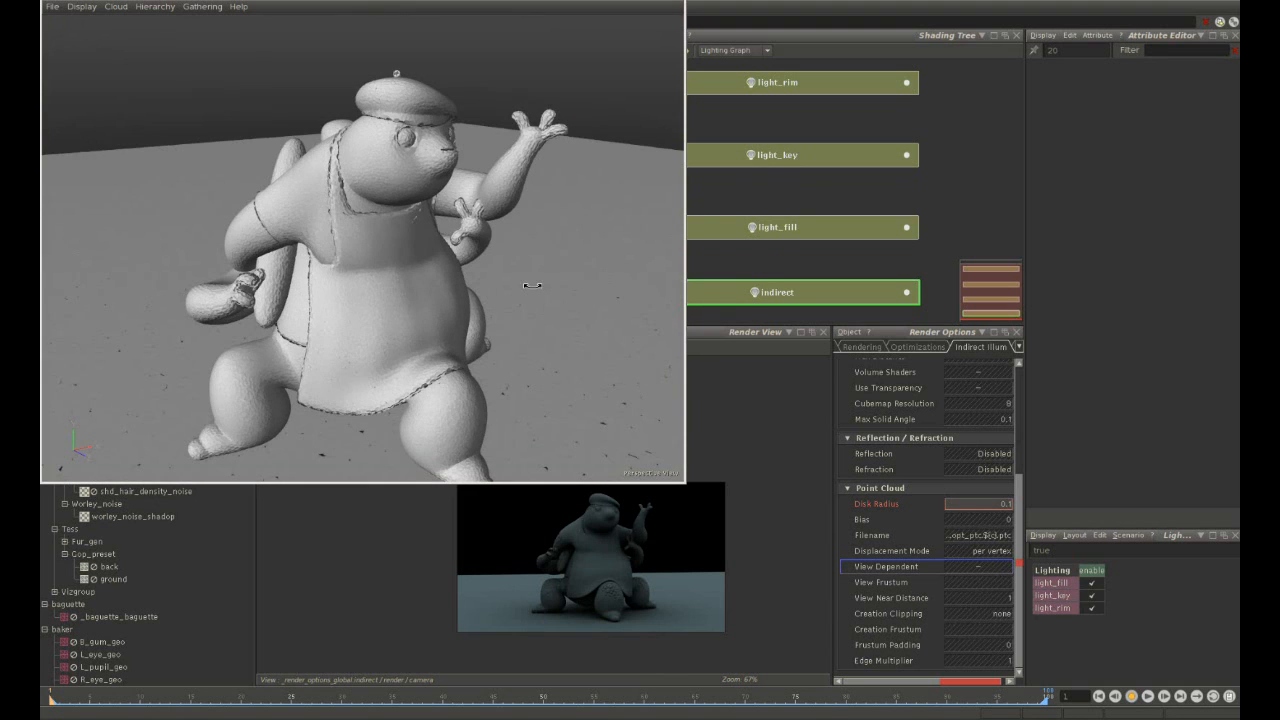
click(681, 1)
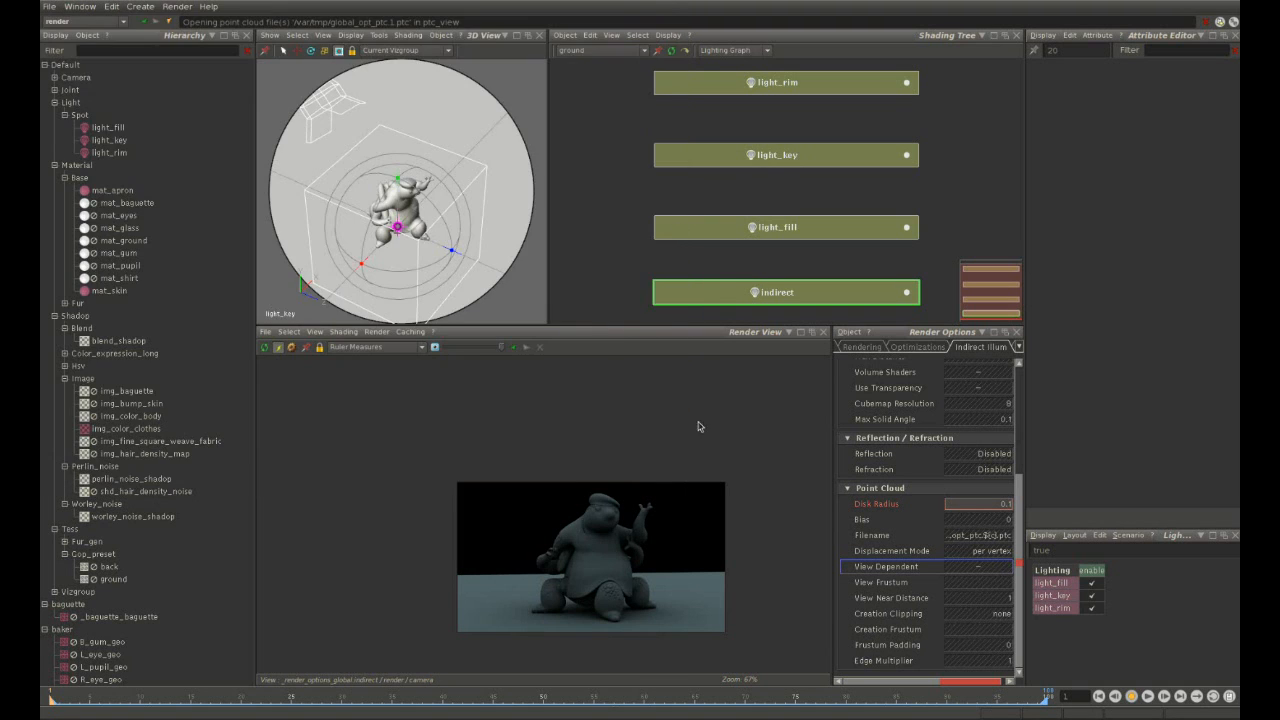
Return the render view to the beauty render with all lights and frame the full image.
key(b)
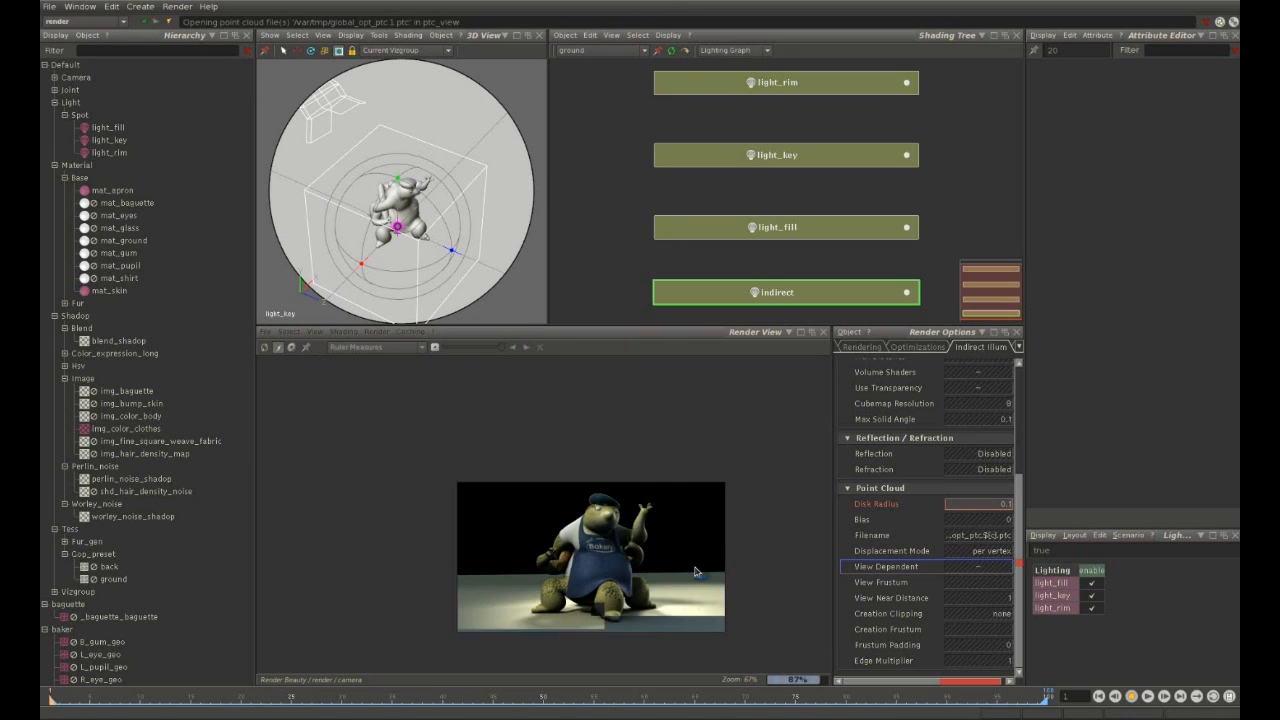
middle_drag(691, 568, 680, 512)
scroll(668, 515, up, 5)
key(f)
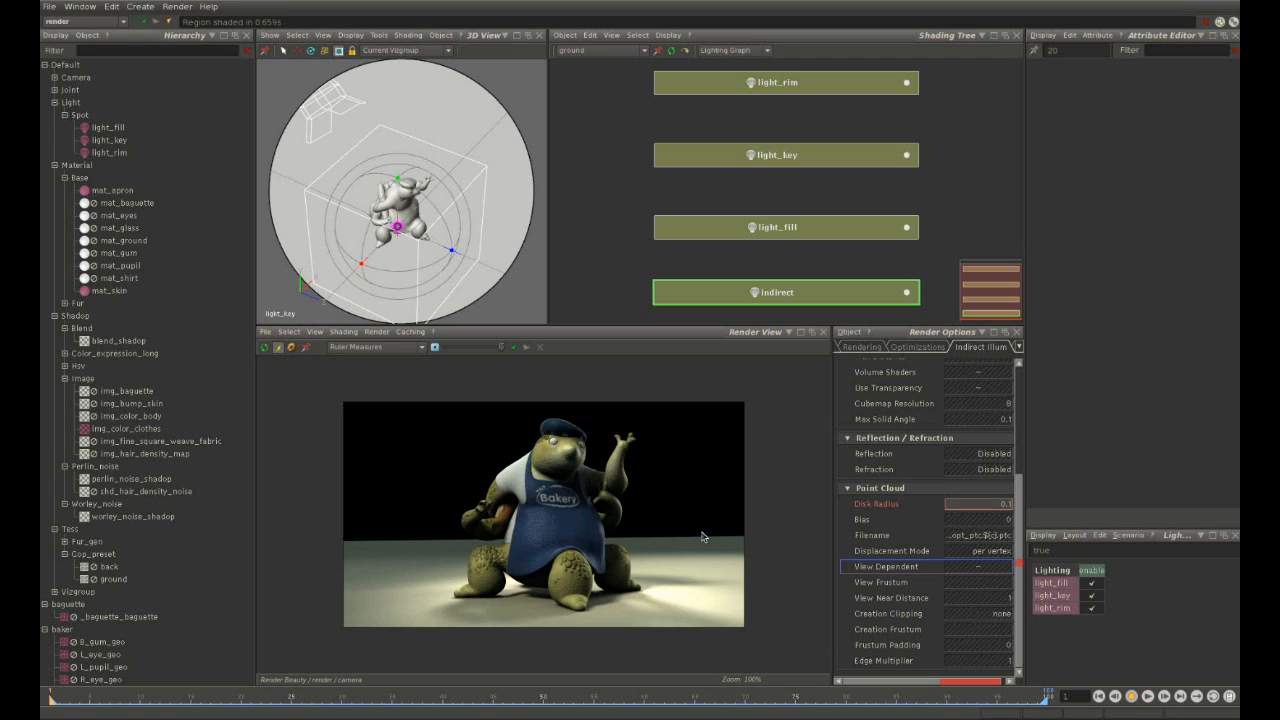
click(434, 346)
click(476, 379)
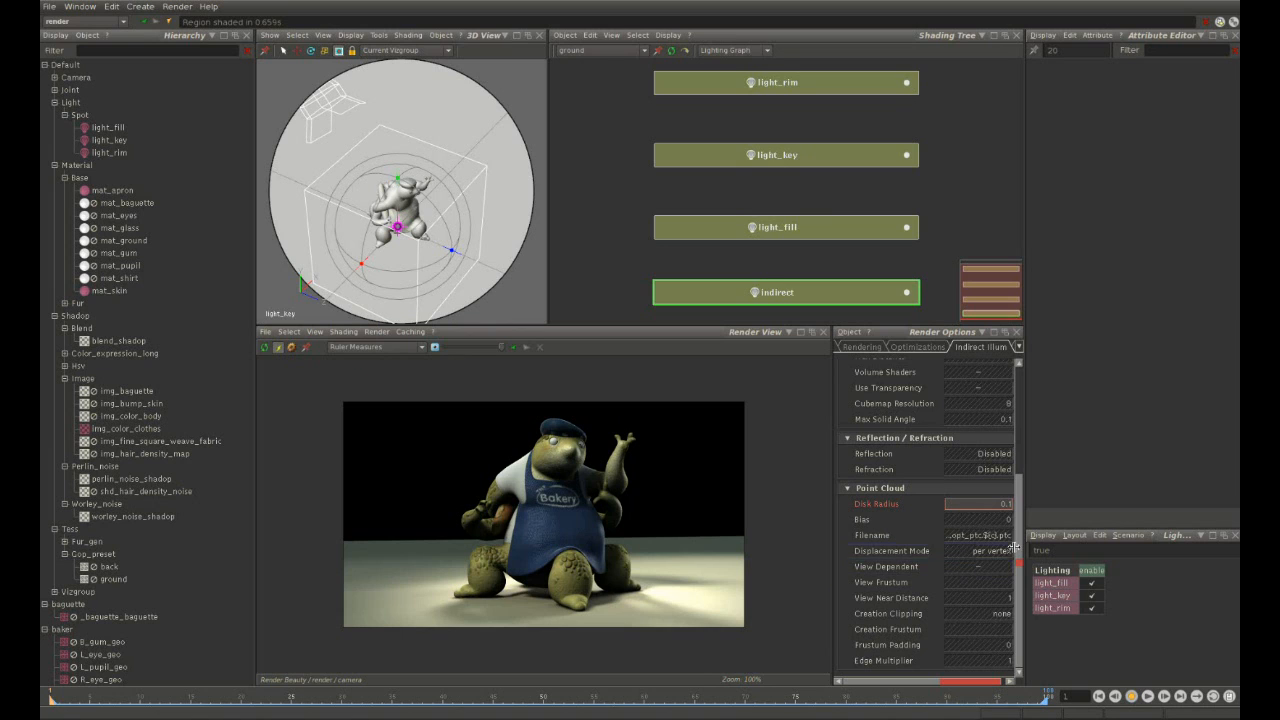
Change the indirect Lighting mode to Global Illumination.
scroll(1017, 548, up, 5)
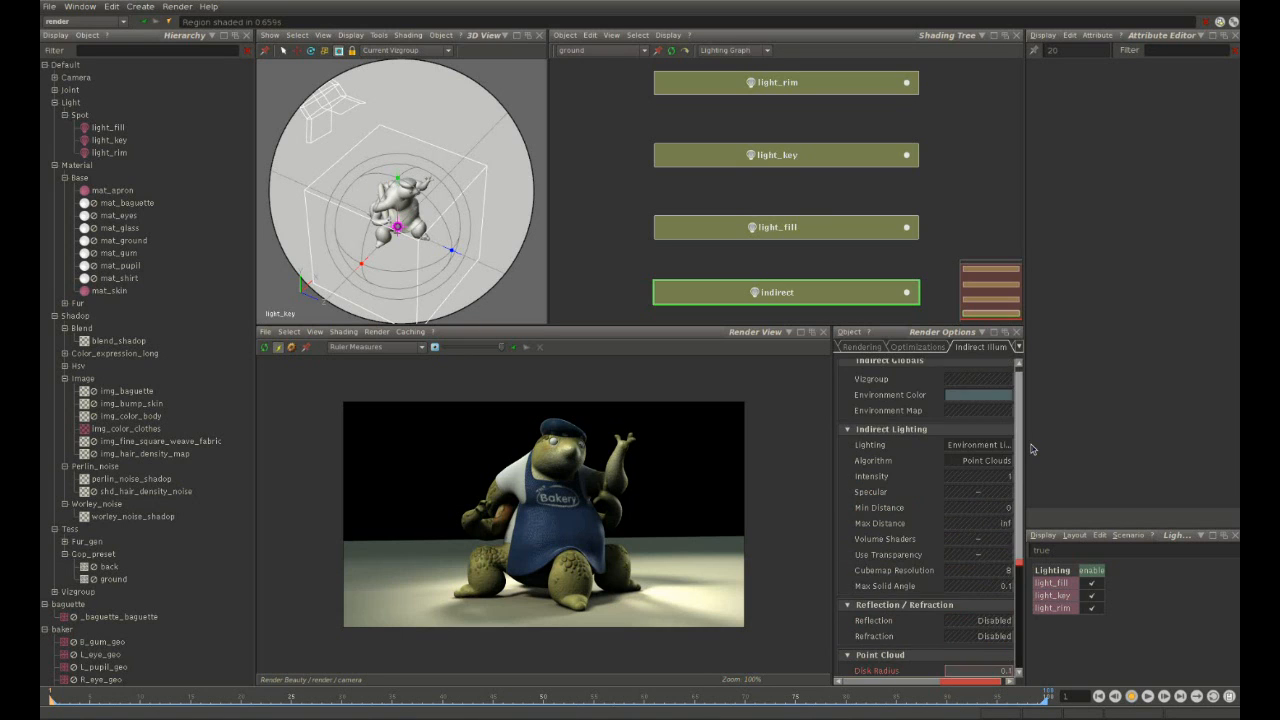
click(975, 453)
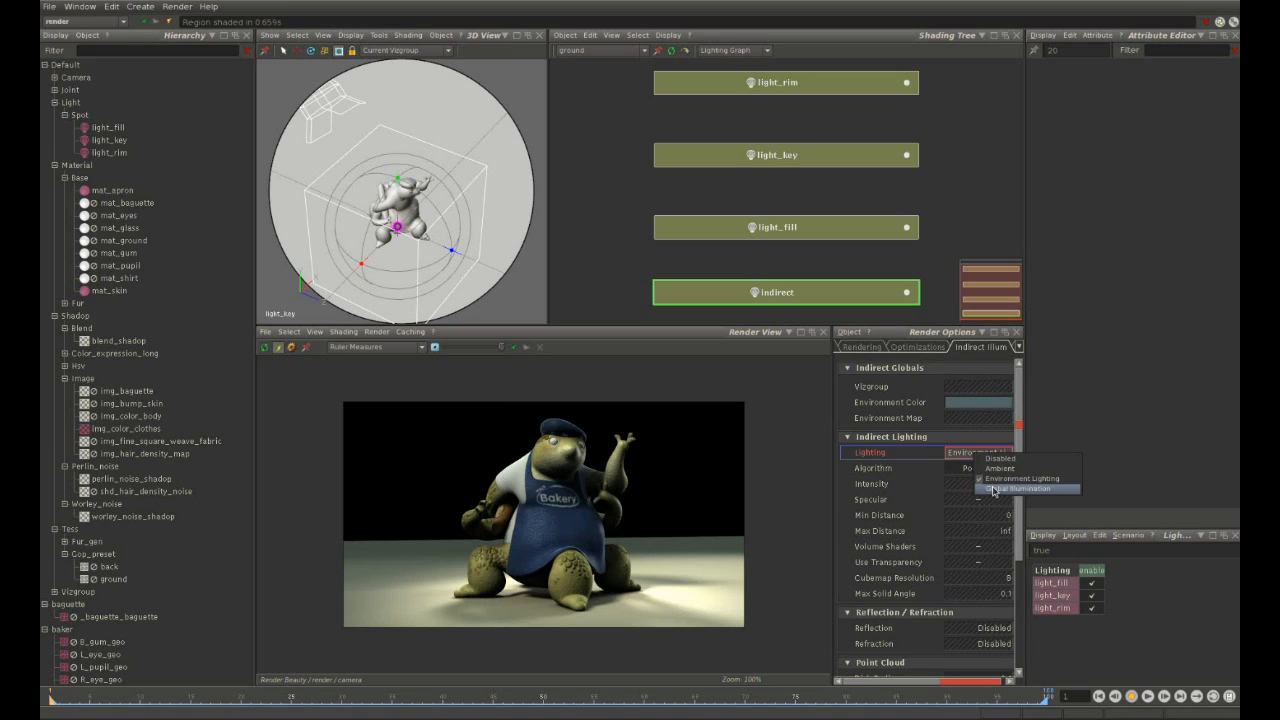
click(1020, 489)
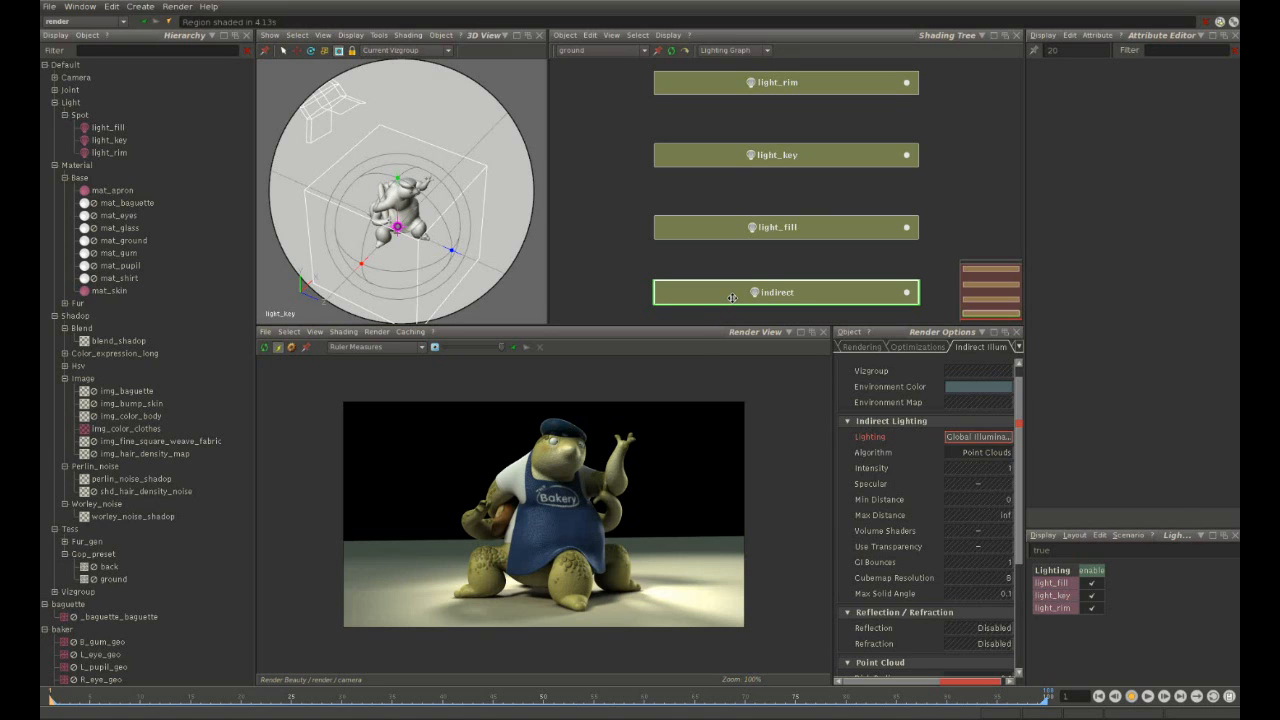
Isolate the indirect light's contribution, examine the bounced light on the character and ground, and restore the beauty render.
middle_drag(760, 292, 722, 357)
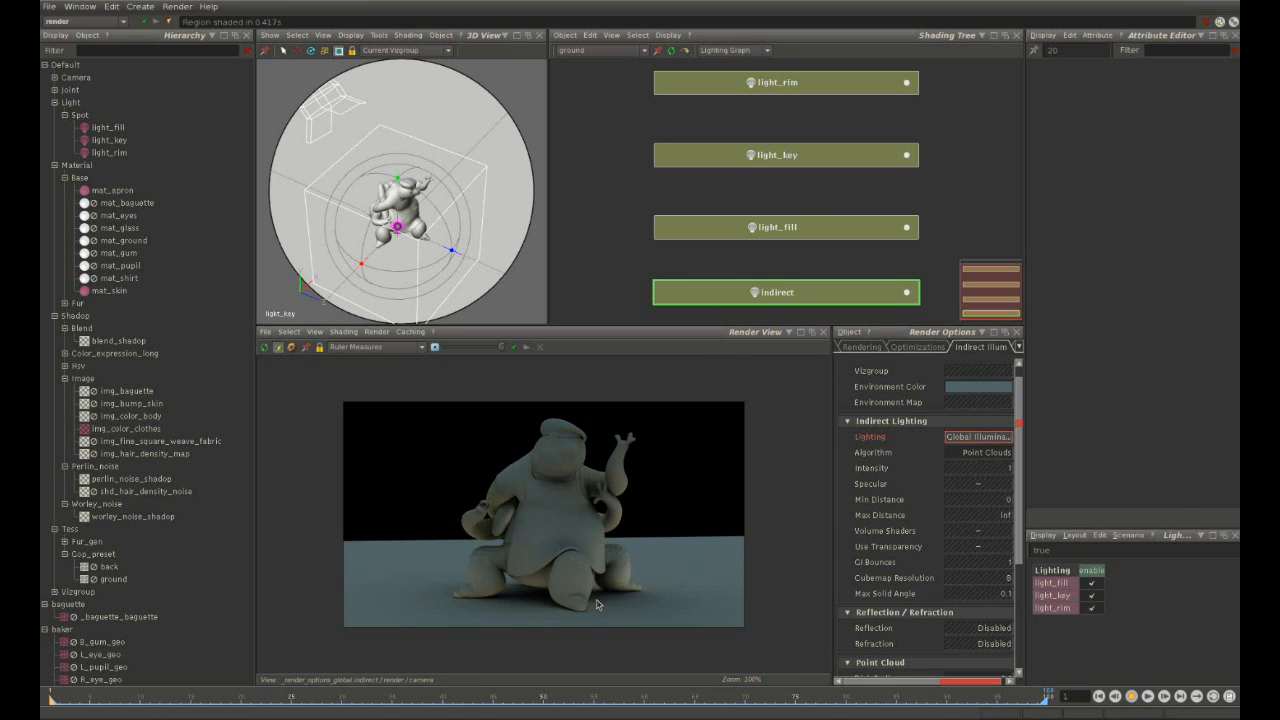
middle_drag(573, 519, 641, 536)
scroll(677, 538, up, 1)
middle_drag(667, 594, 638, 526)
scroll(697, 576, down, 1)
middle_drag(767, 601, 766, 606)
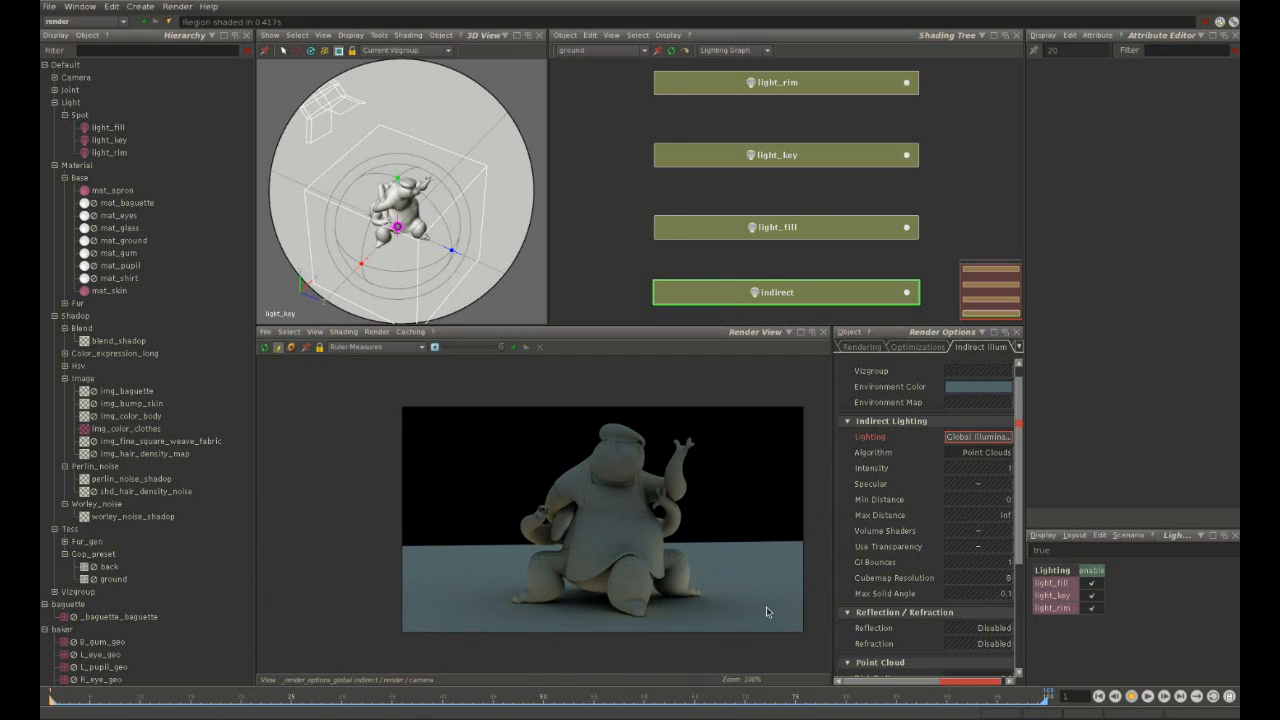
key(f)
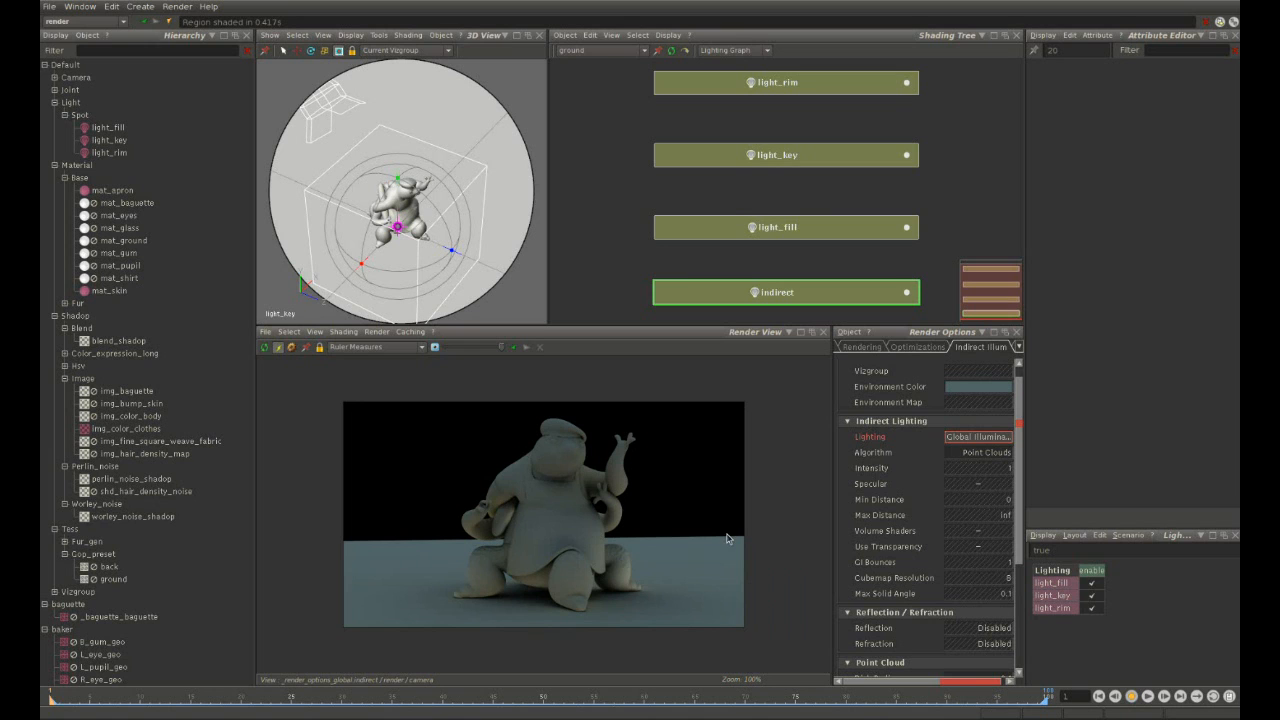
key(b)
Inspect the indirect light's shaded point cloud from several angles, and close the viewer to return to the beauty render.
double_click(766, 286)
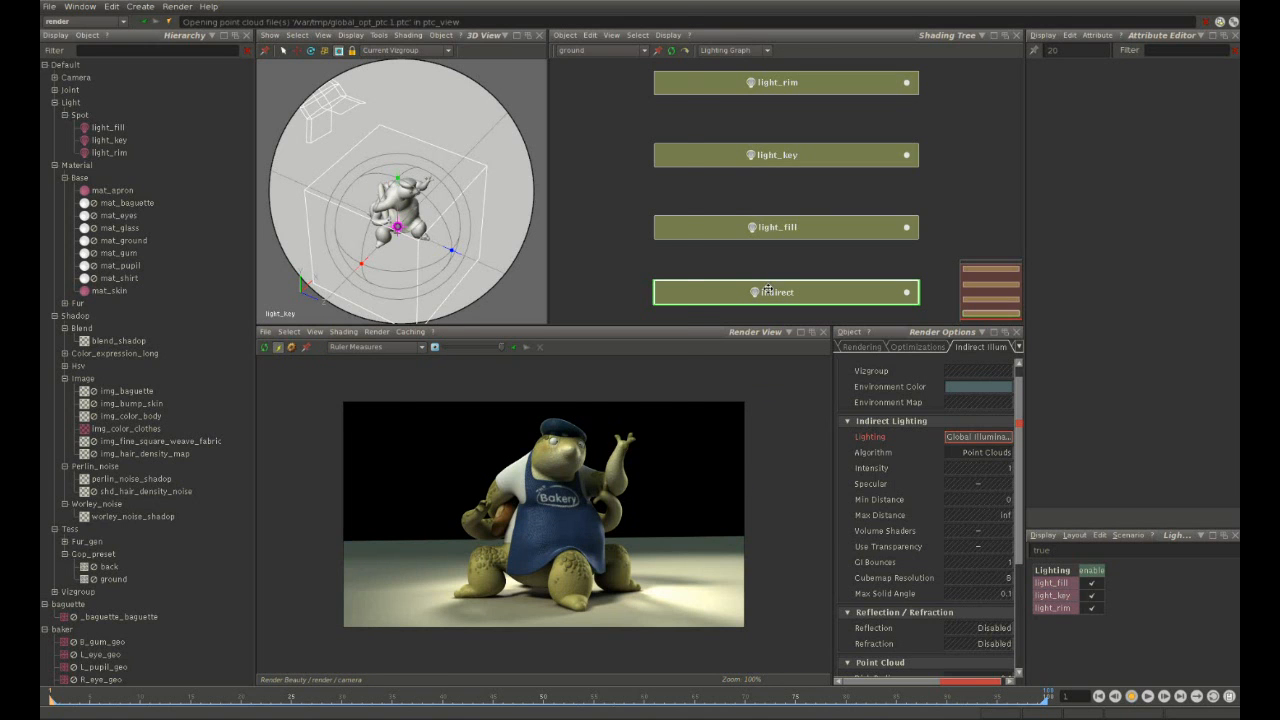
alt+right_drag(224, 268, 237, 351)
alt+drag(237, 351, 270, 260)
alt+drag(382, 266, 581, 181)
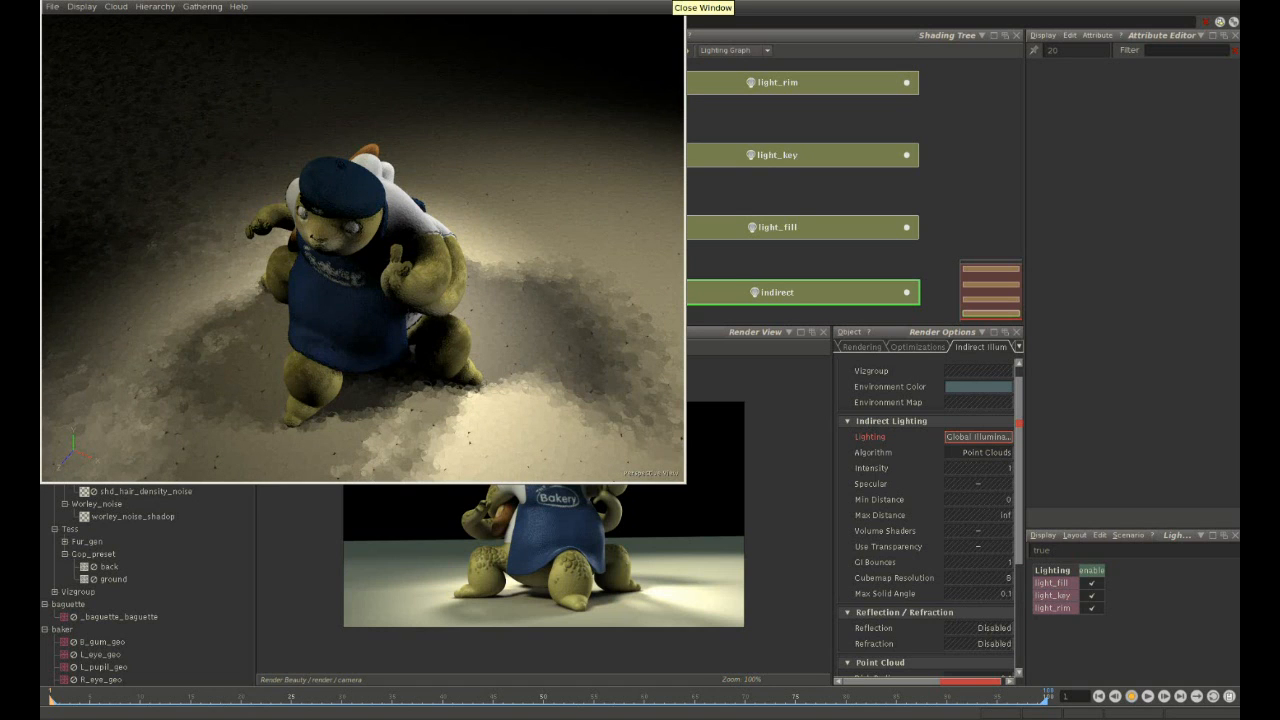
click(679, 1)
click(434, 347)
click(465, 377)
mouse_move(502, 349)
mouse_down()
mouse_move(449, 351)
mouse_move(501, 353)
mouse_up()
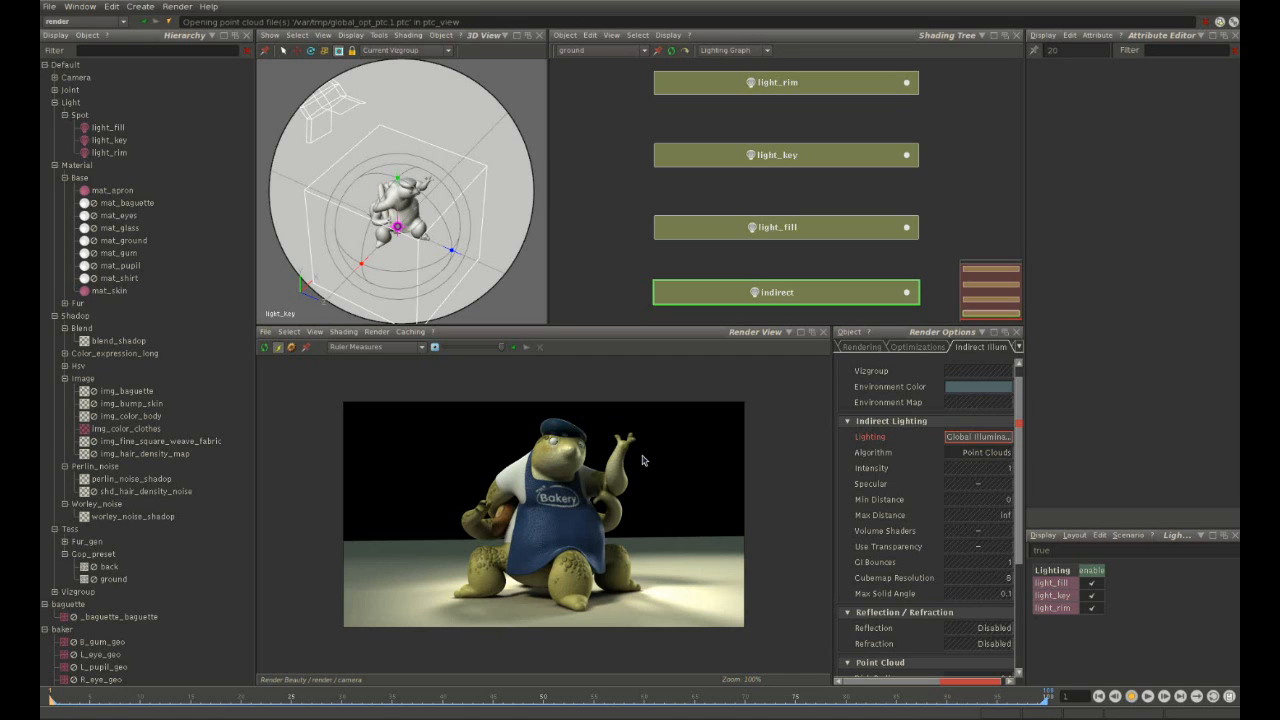
Pick the ground's material in the render with Material Picking, and set its Diffuse to 0.4.
right_click(671, 563)
click(709, 600)
click(694, 605)
click(1162, 116)
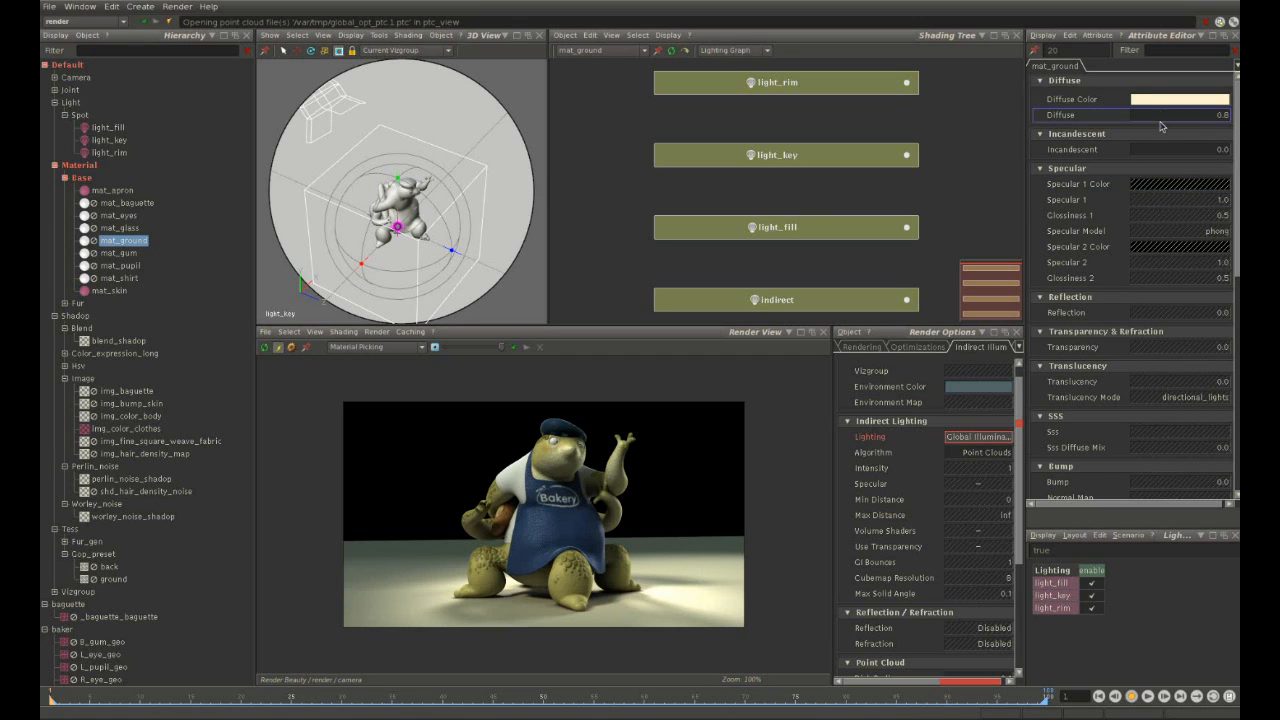
text(0.)
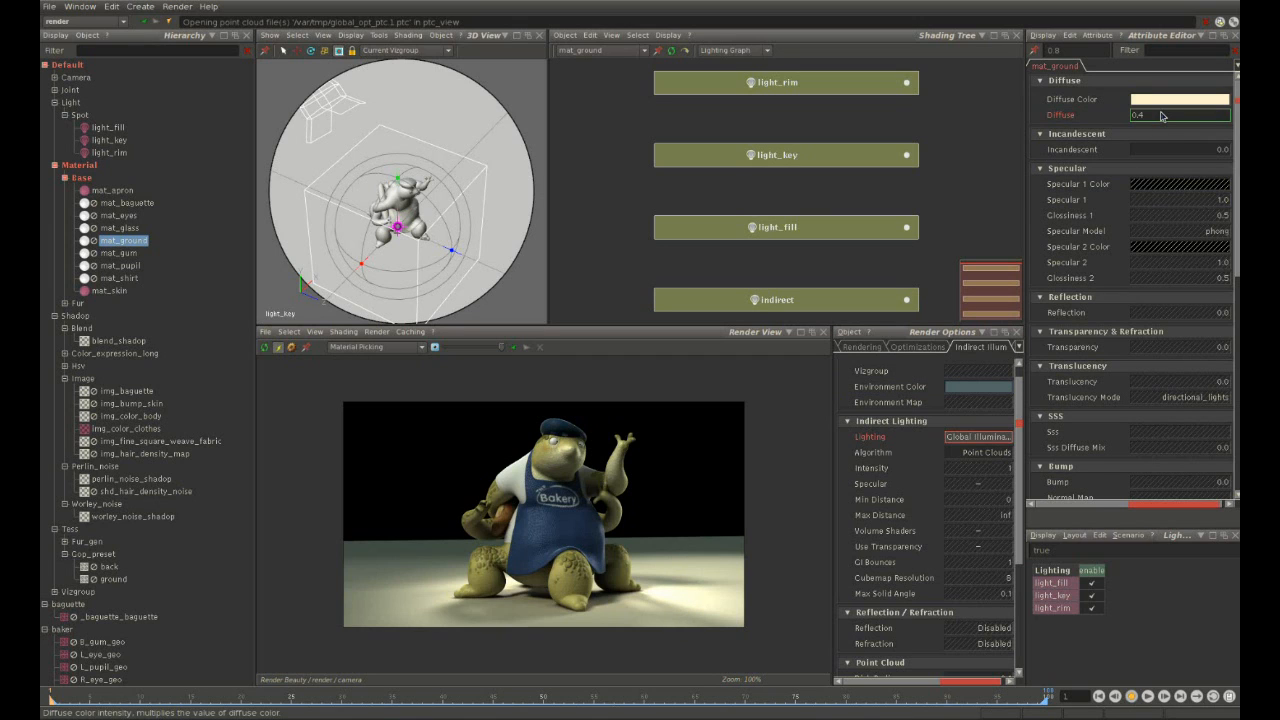
text(4)
key(Return)
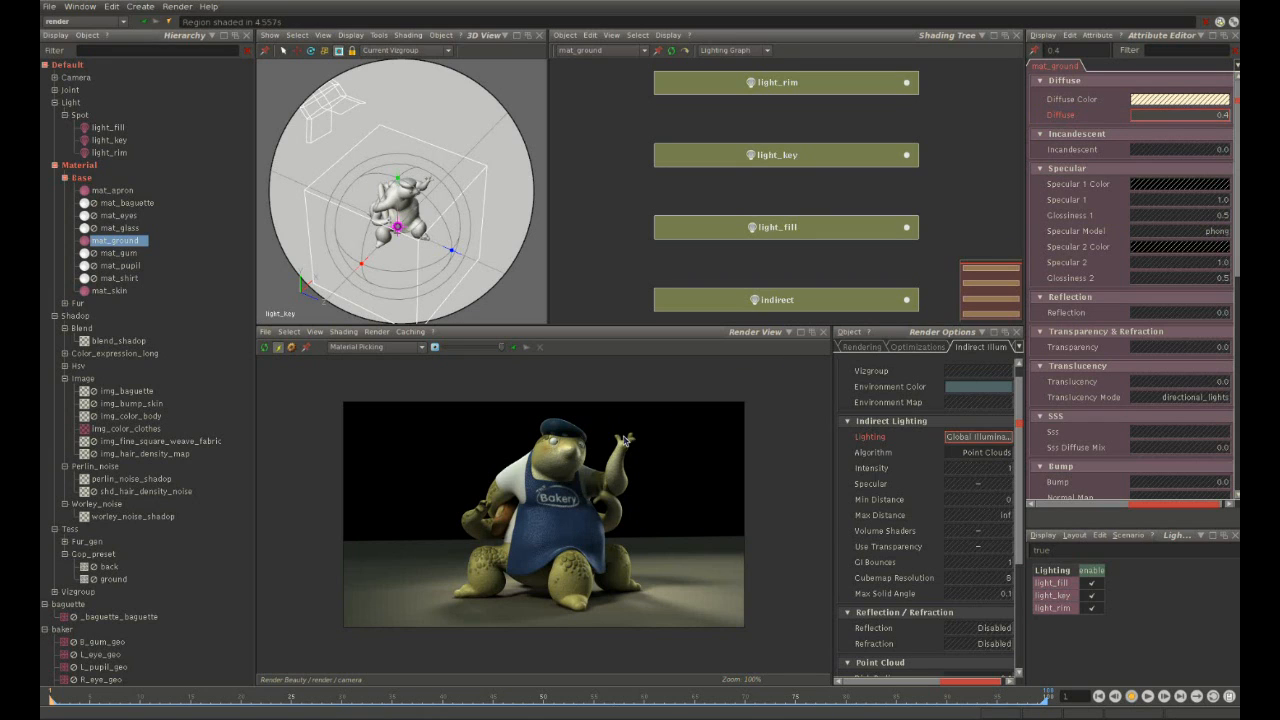
Turn off Automatic Point Clouds for rendering, and look over the manual point cloud commands.
click(384, 336)
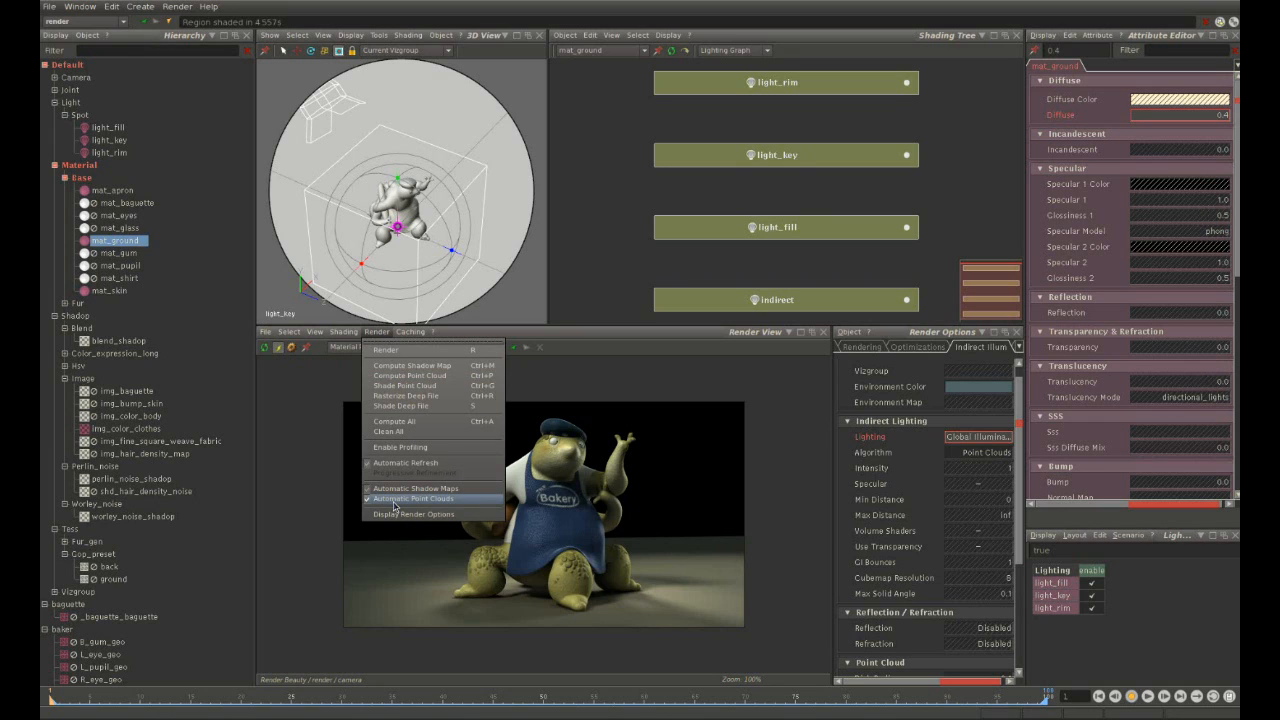
click(394, 500)
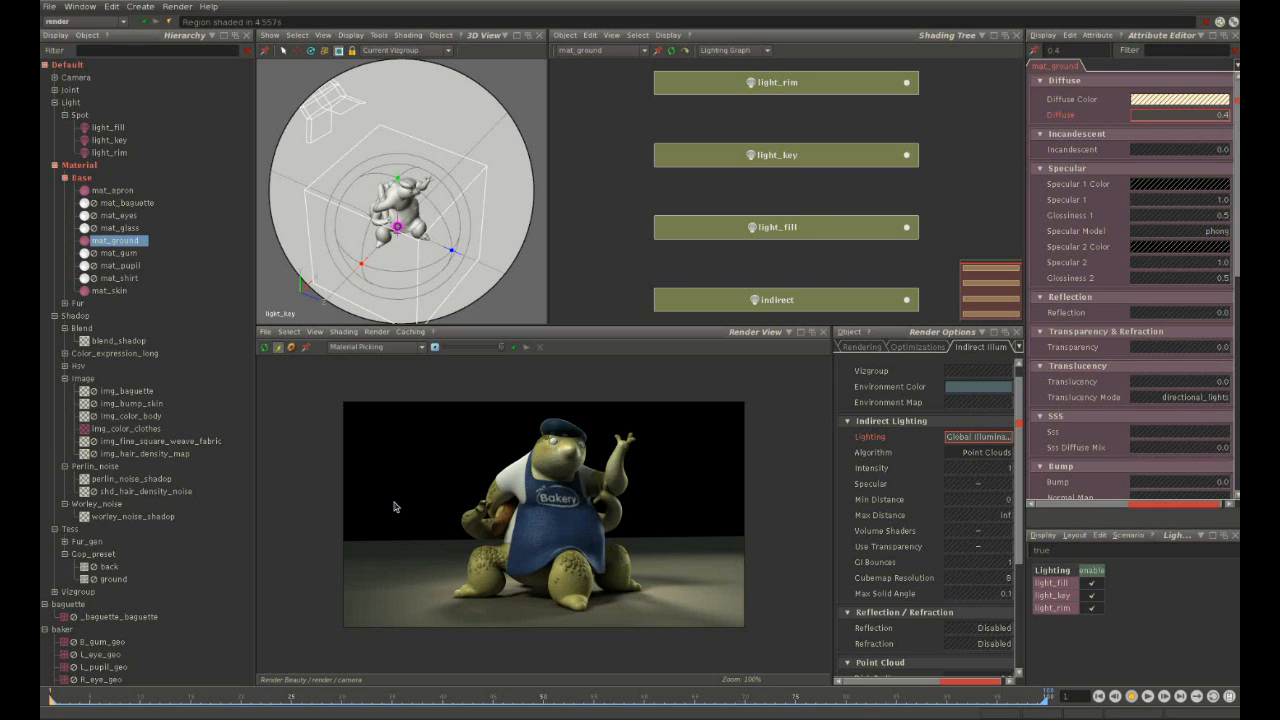
click(379, 334)
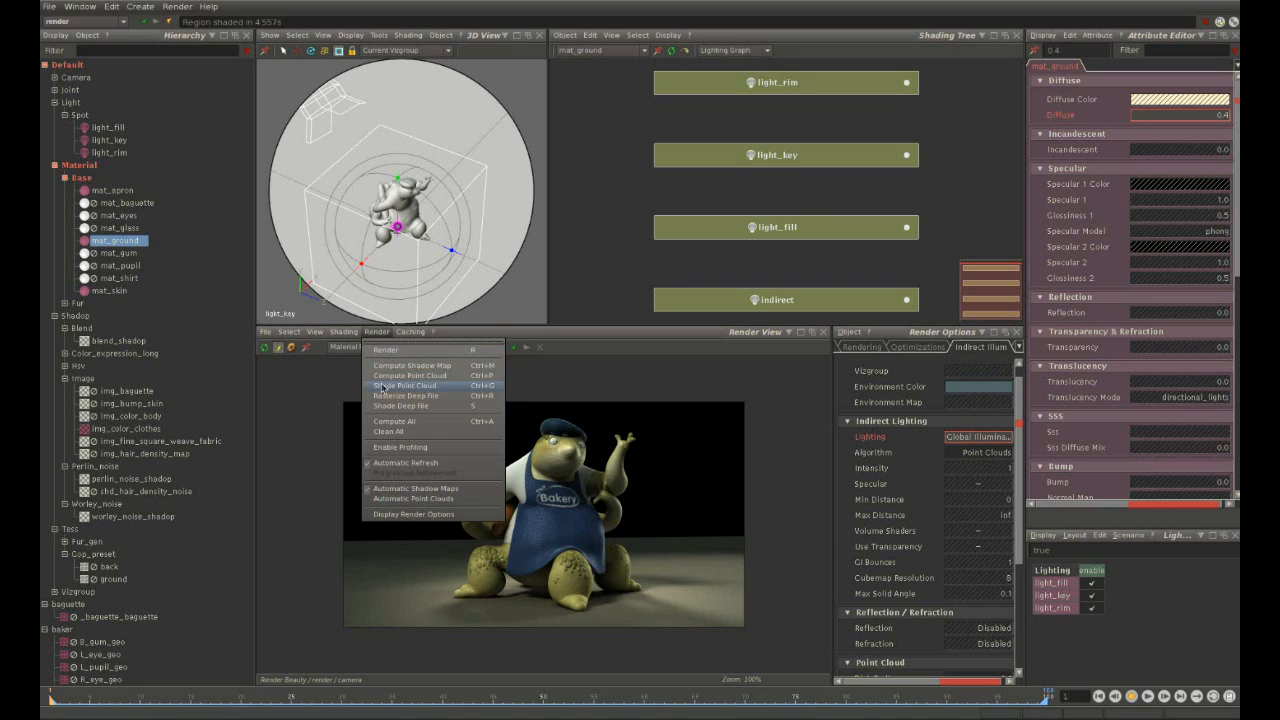
click(576, 386)
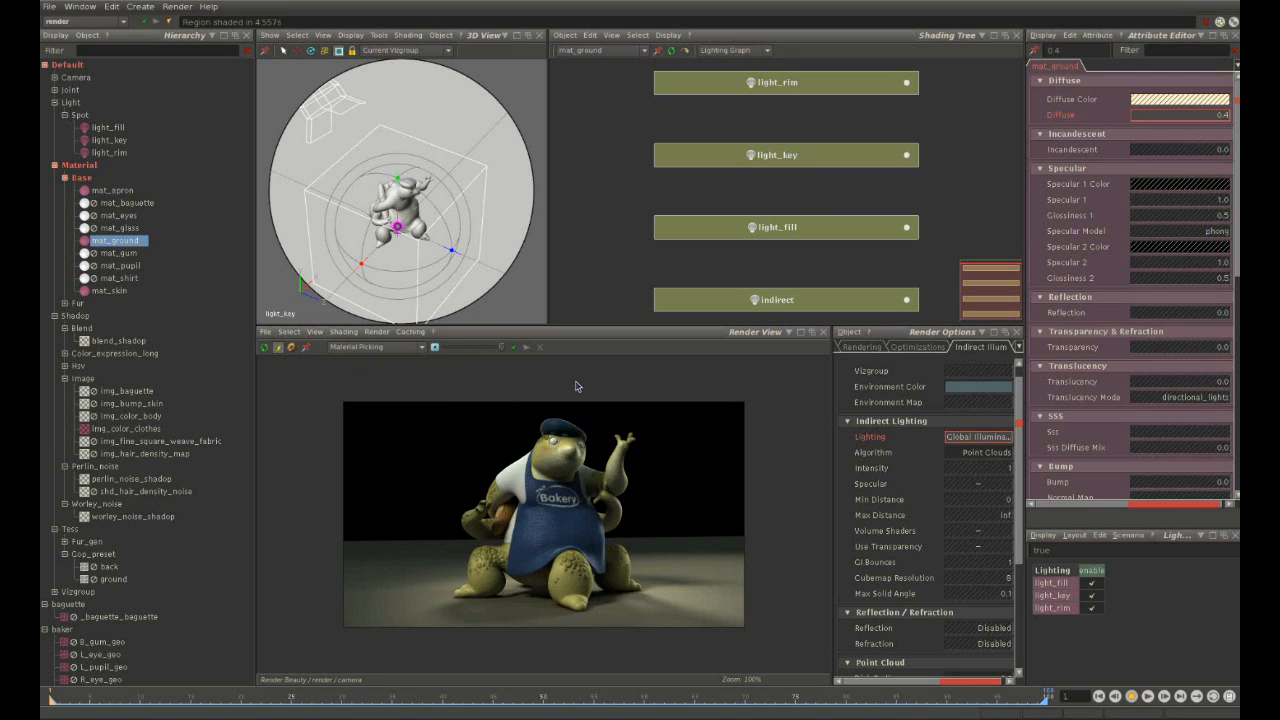
Set the ground material's Reflection to 0.6.
click(1166, 316)
double_click(1166, 320)
text(0.6)
key(Return)
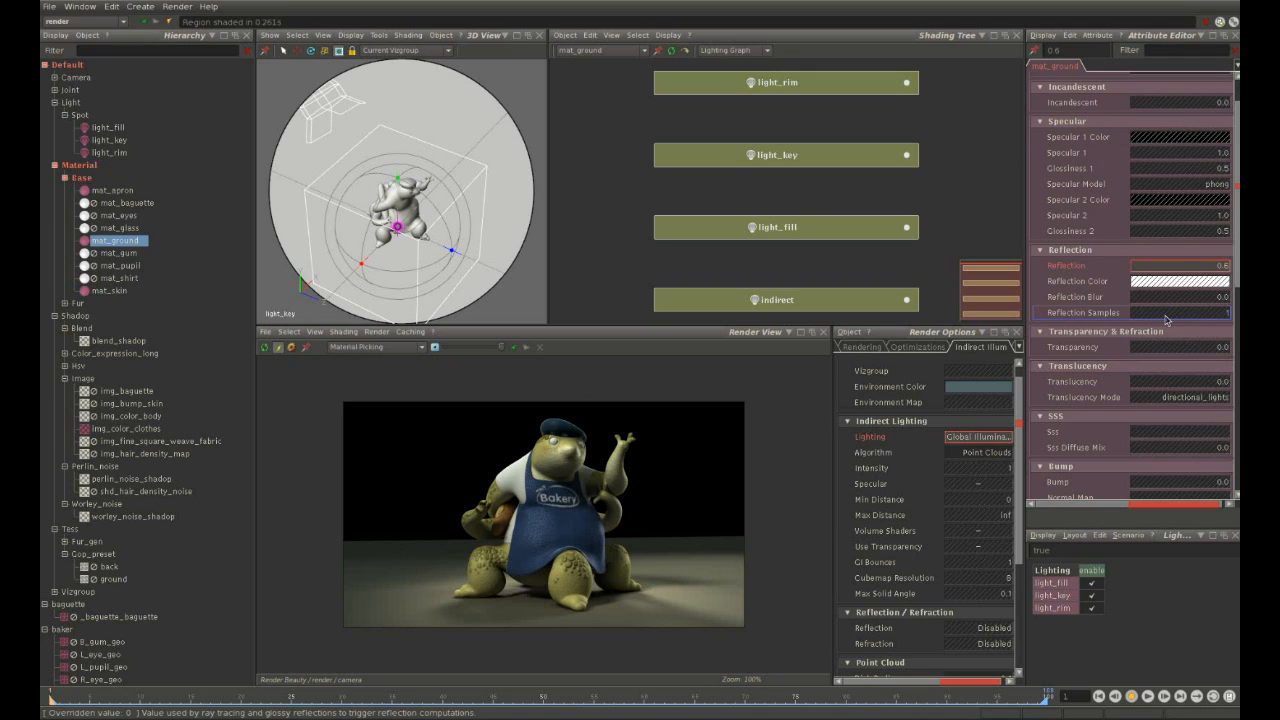
Set the indirect illumination's Reflection mode to Raytraced and examine the floor reflections around the feet.
scroll(571, 624, up, 1)
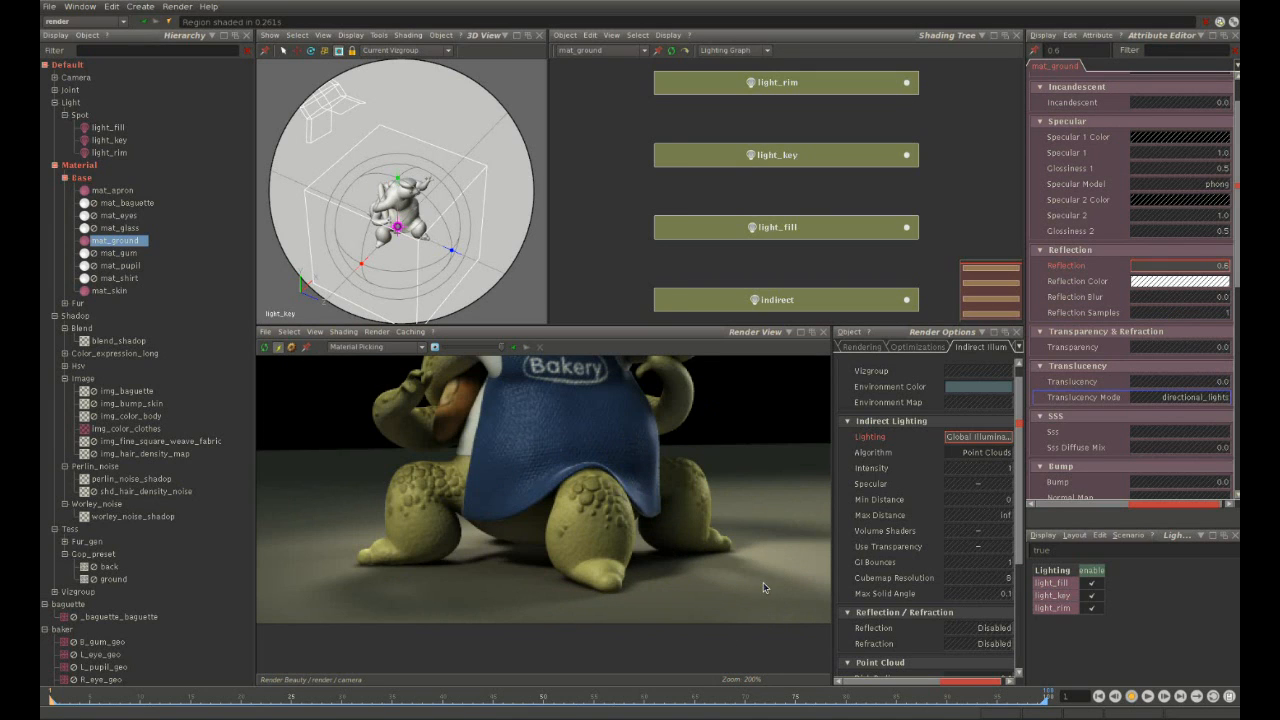
click(975, 628)
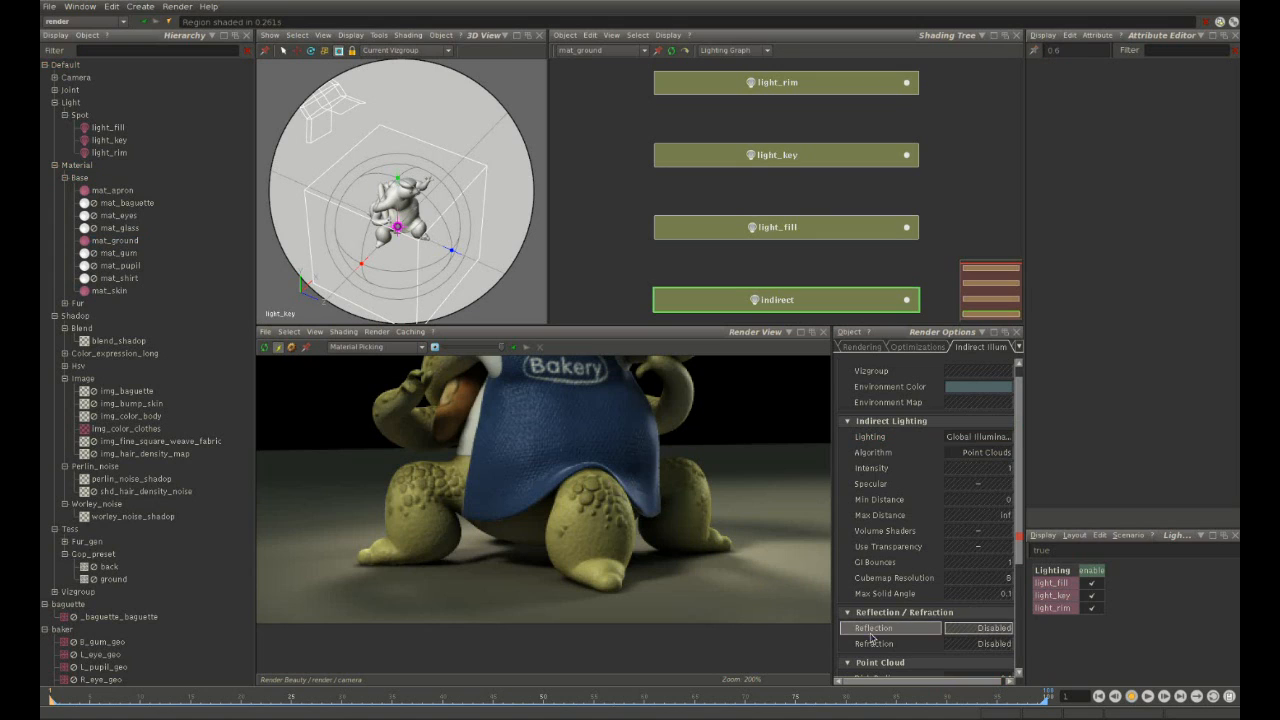
click(975, 631)
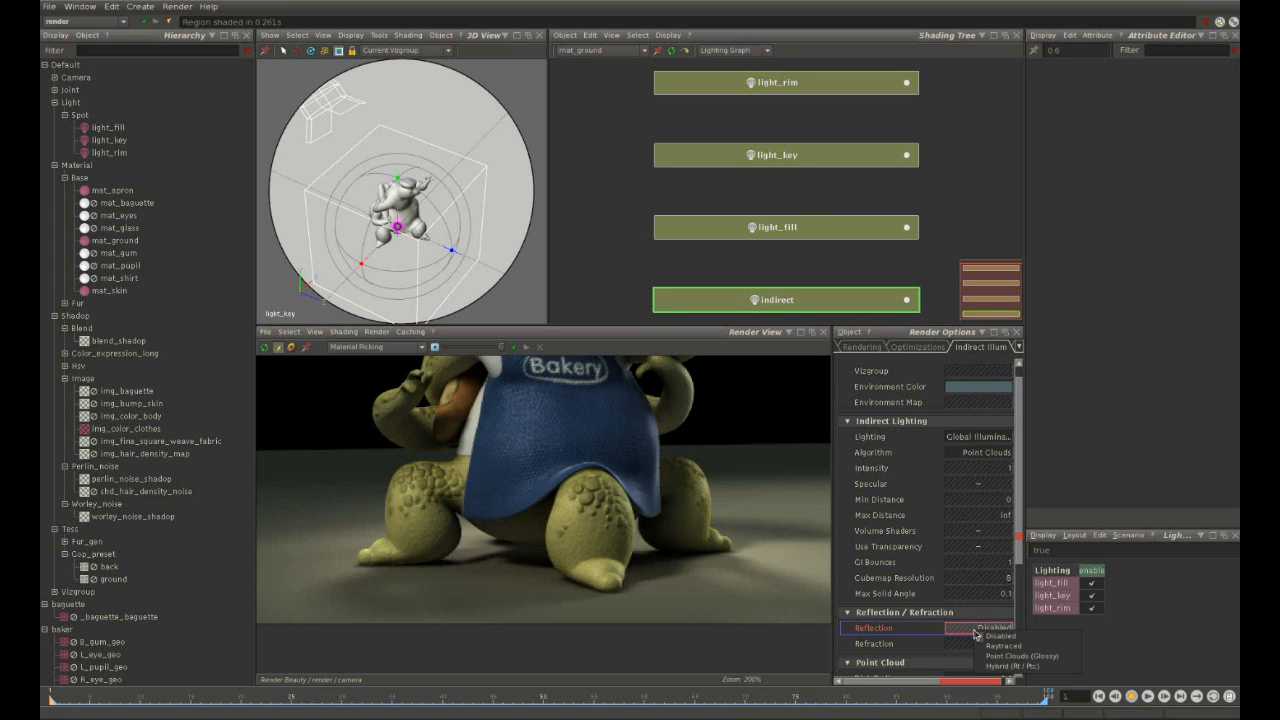
click(995, 646)
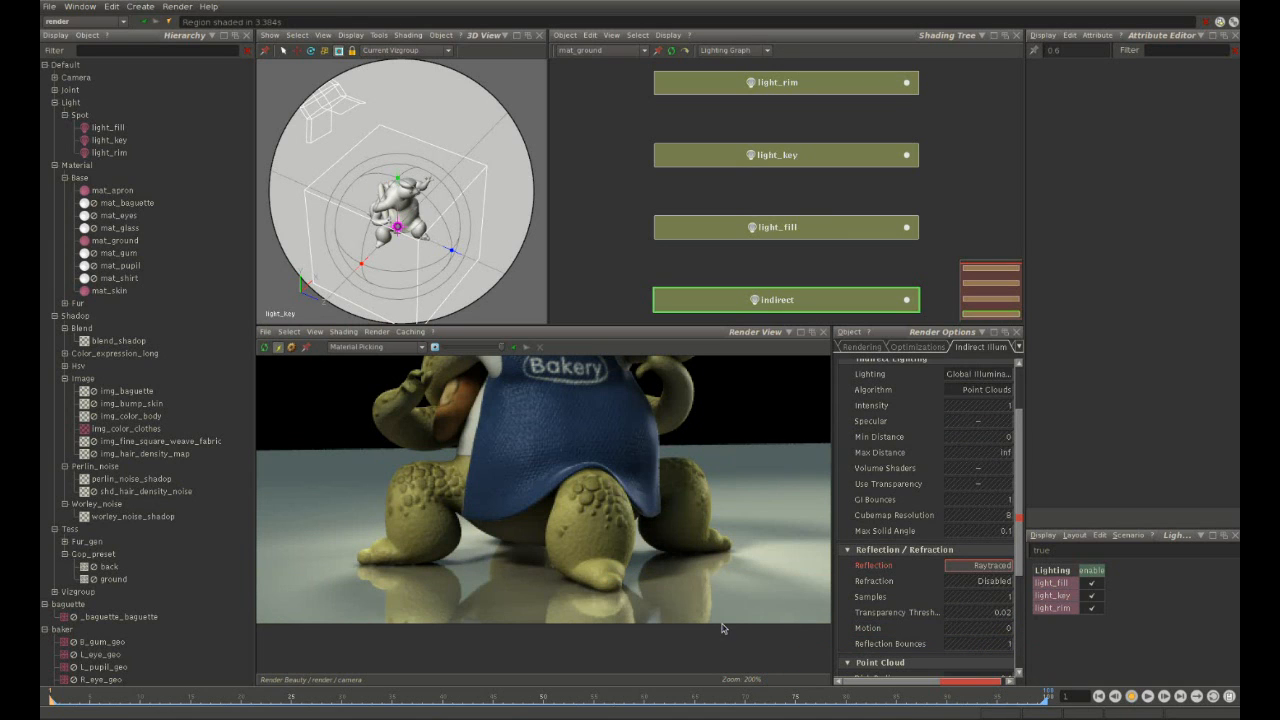
key(f)
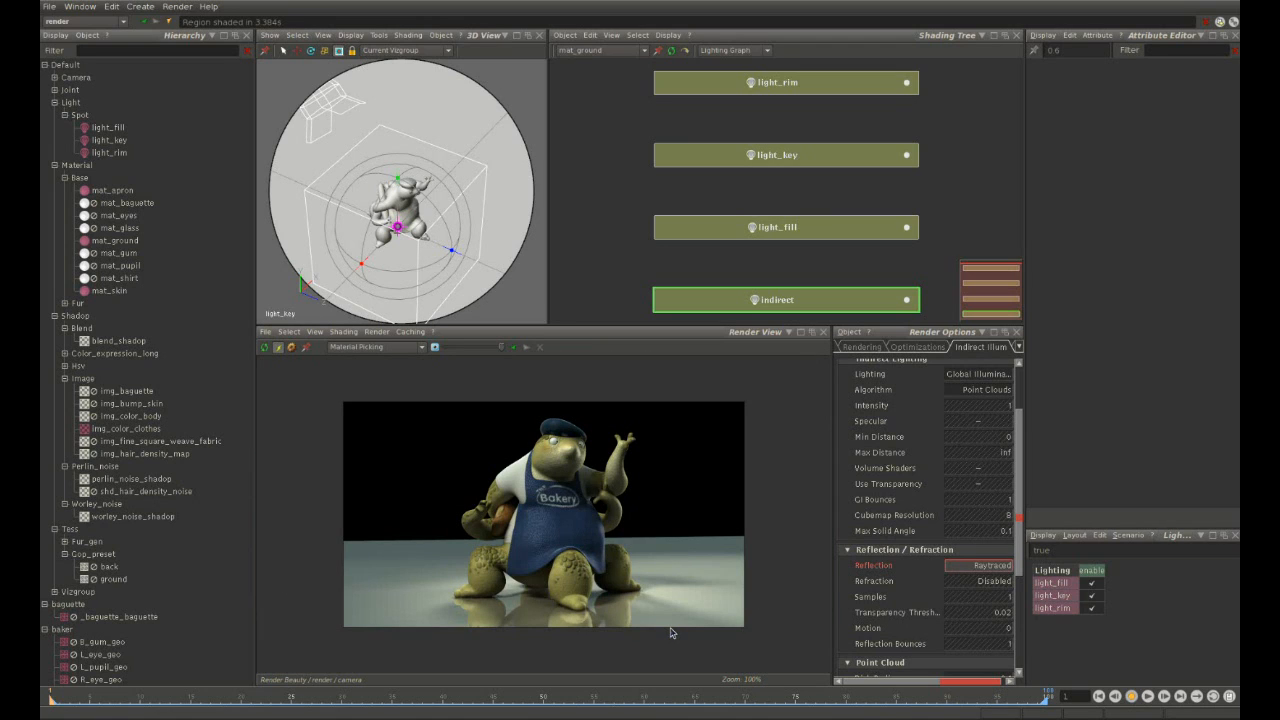
Switch the Reflection mode to Point Clouds (Glossy), and set the ground material's Reflection Blur to 0.3.
click(977, 565)
click(1010, 593)
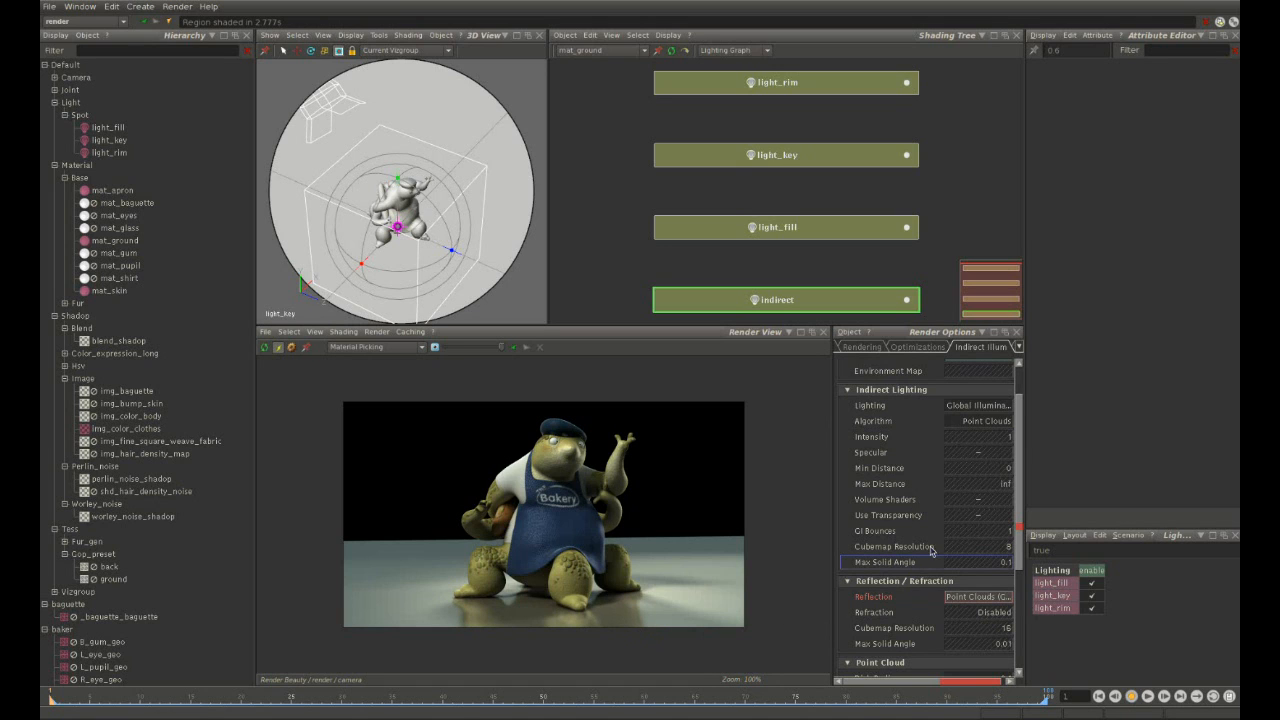
click(681, 587)
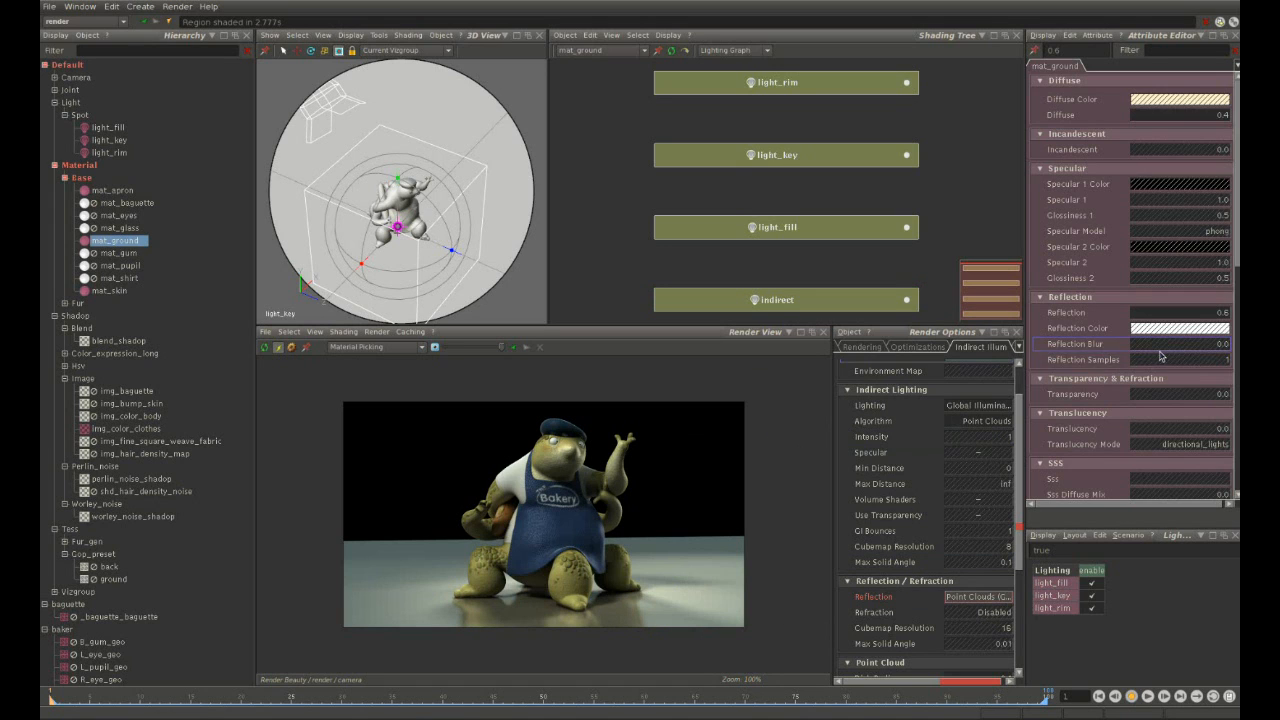
double_click(1162, 351)
text(0.3)
key(Return)
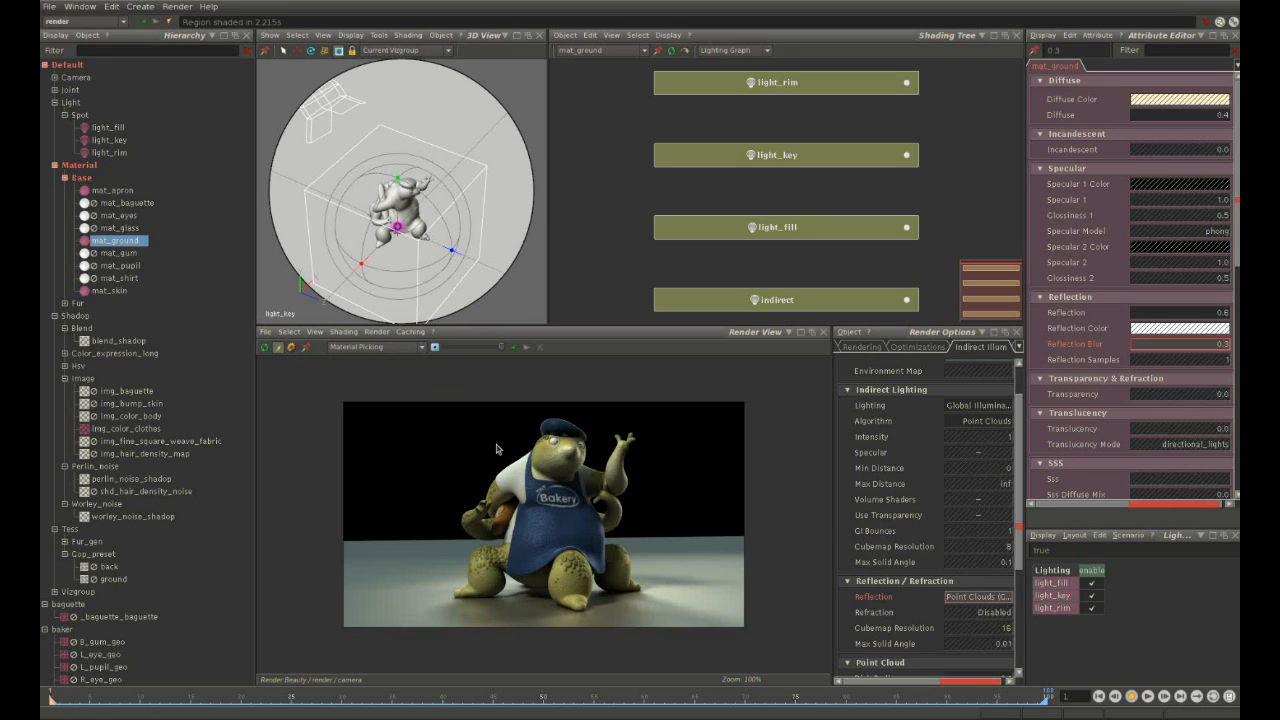
Set the render view's background color to a muted blue-grey.
click(316, 333)
click(331, 441)
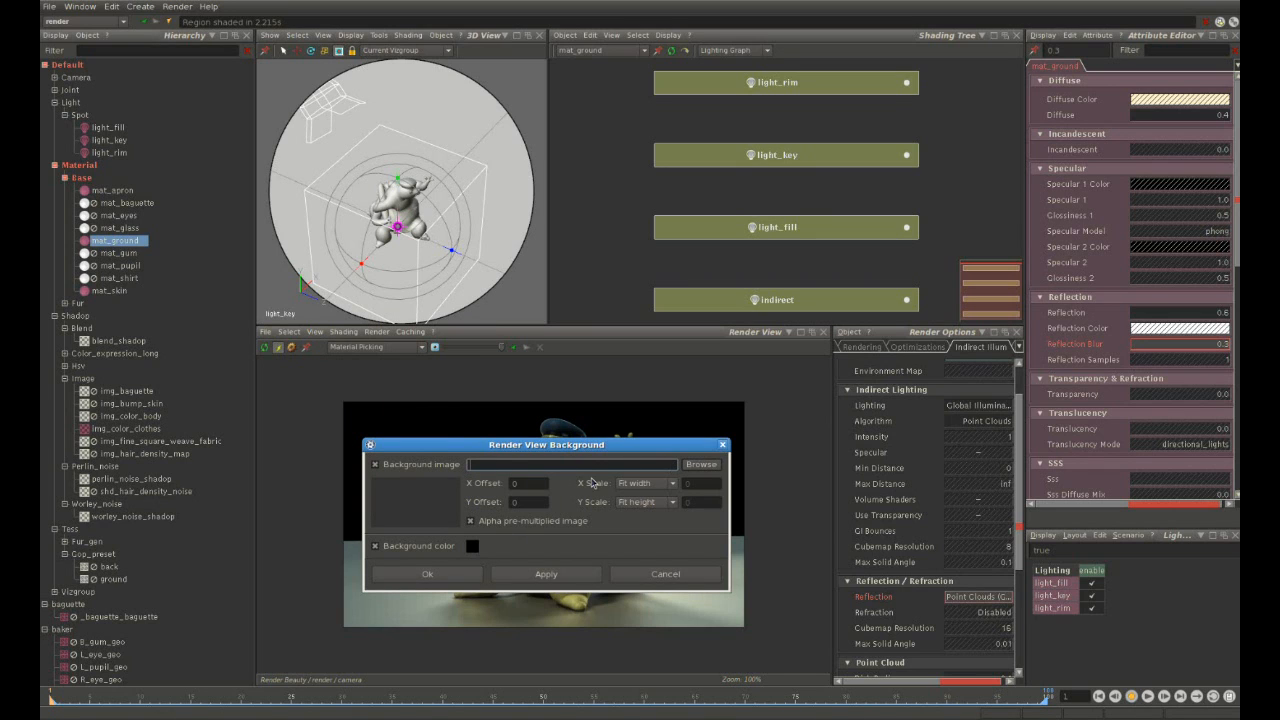
click(472, 546)
click(262, 122)
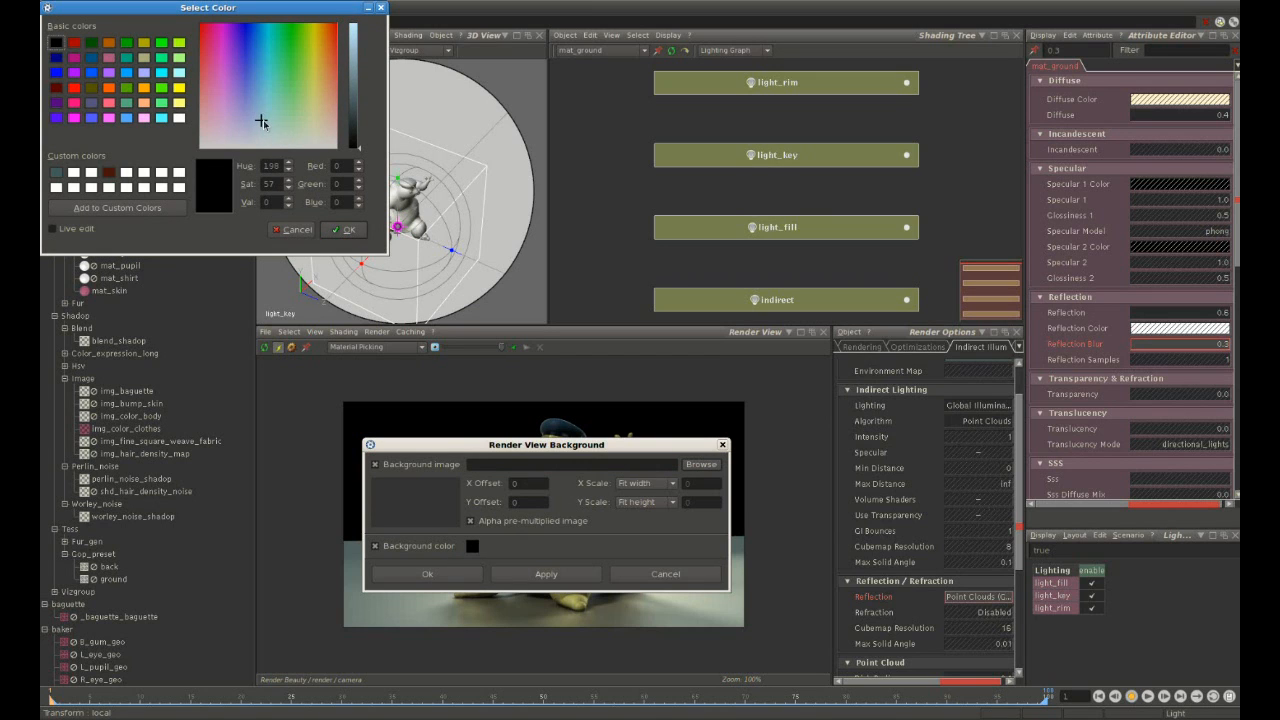
click(357, 104)
click(344, 229)
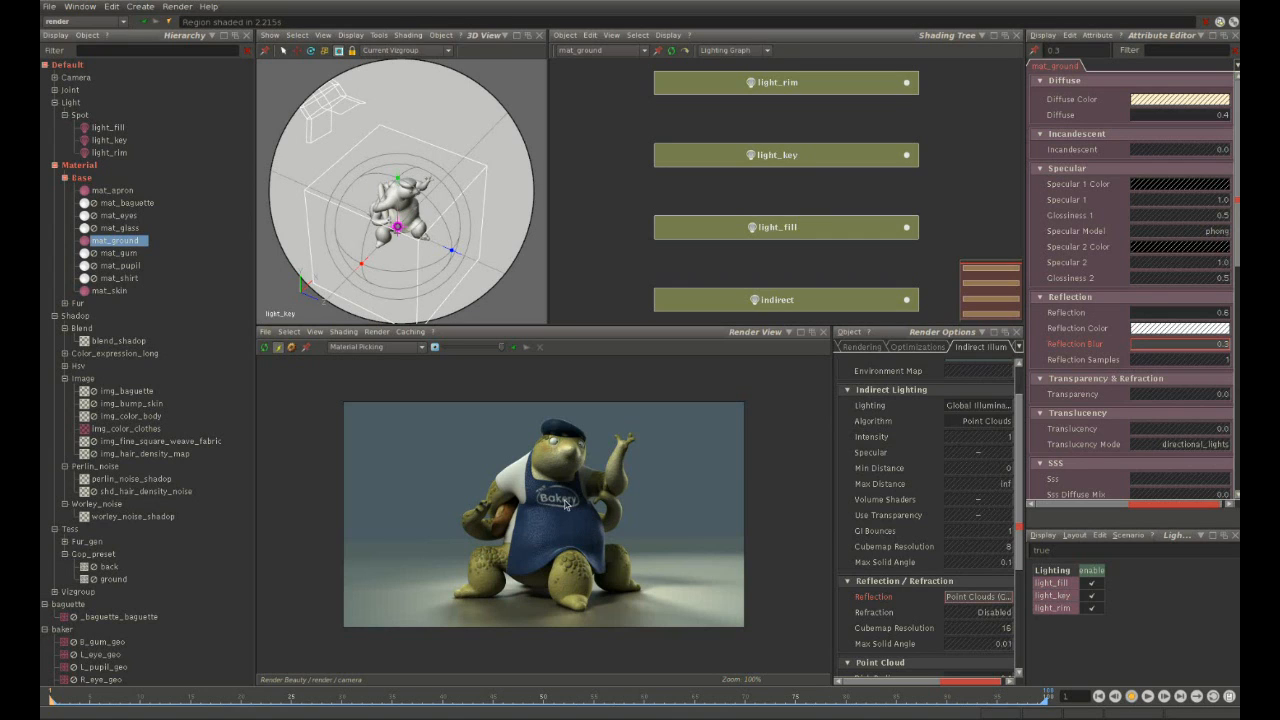
Filter the hierarchy by "Fur" and display the Geometry Graph of Fur_gen in the shading tree.
click(154, 50)
text(Fur)
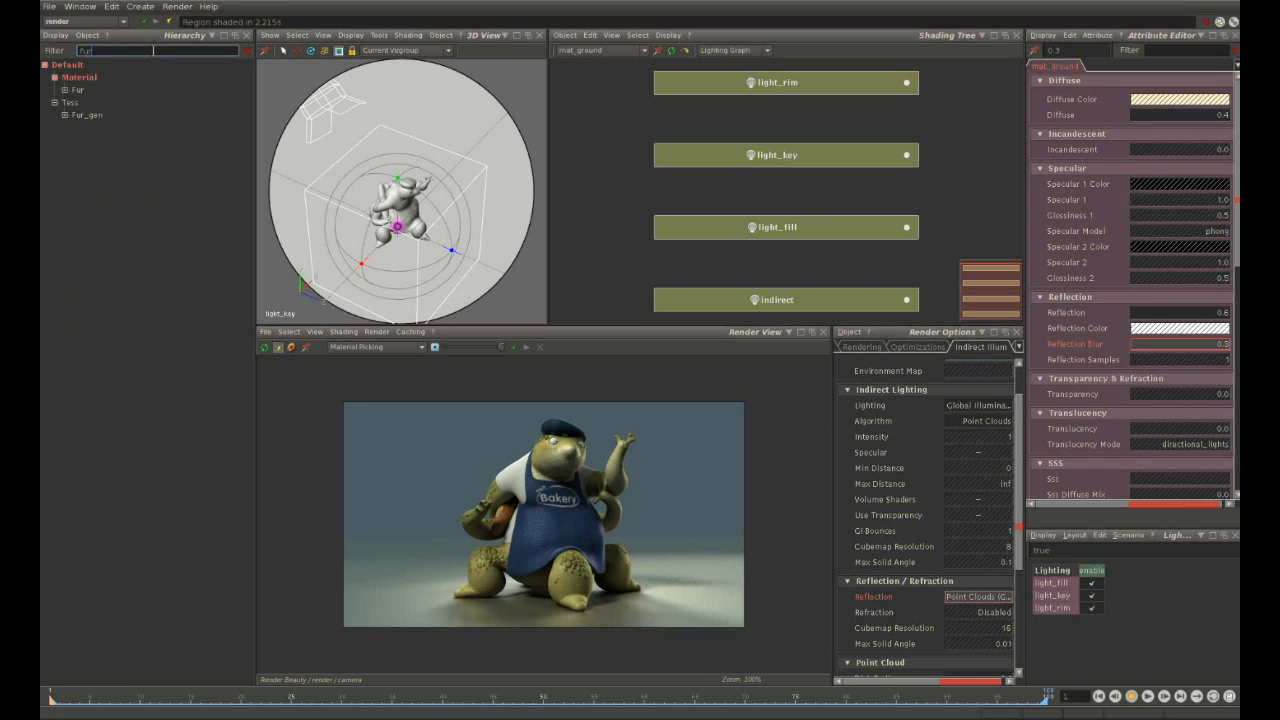
click(84, 116)
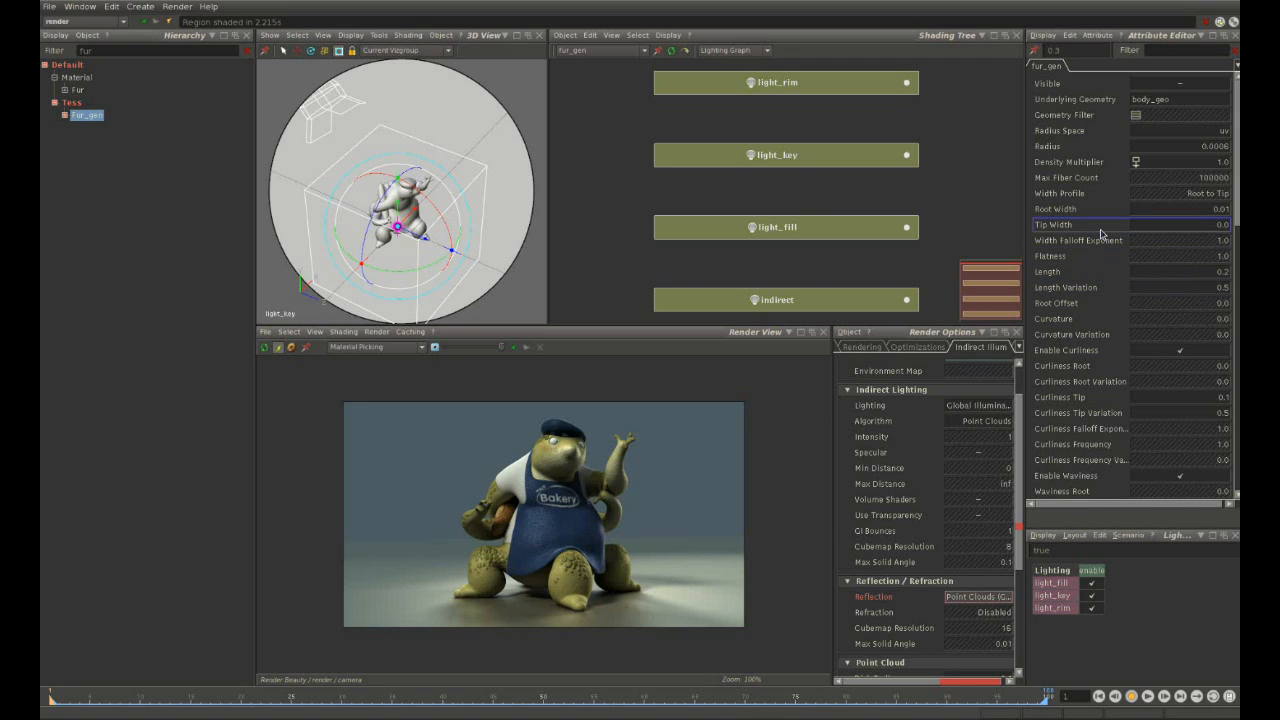
click(738, 50)
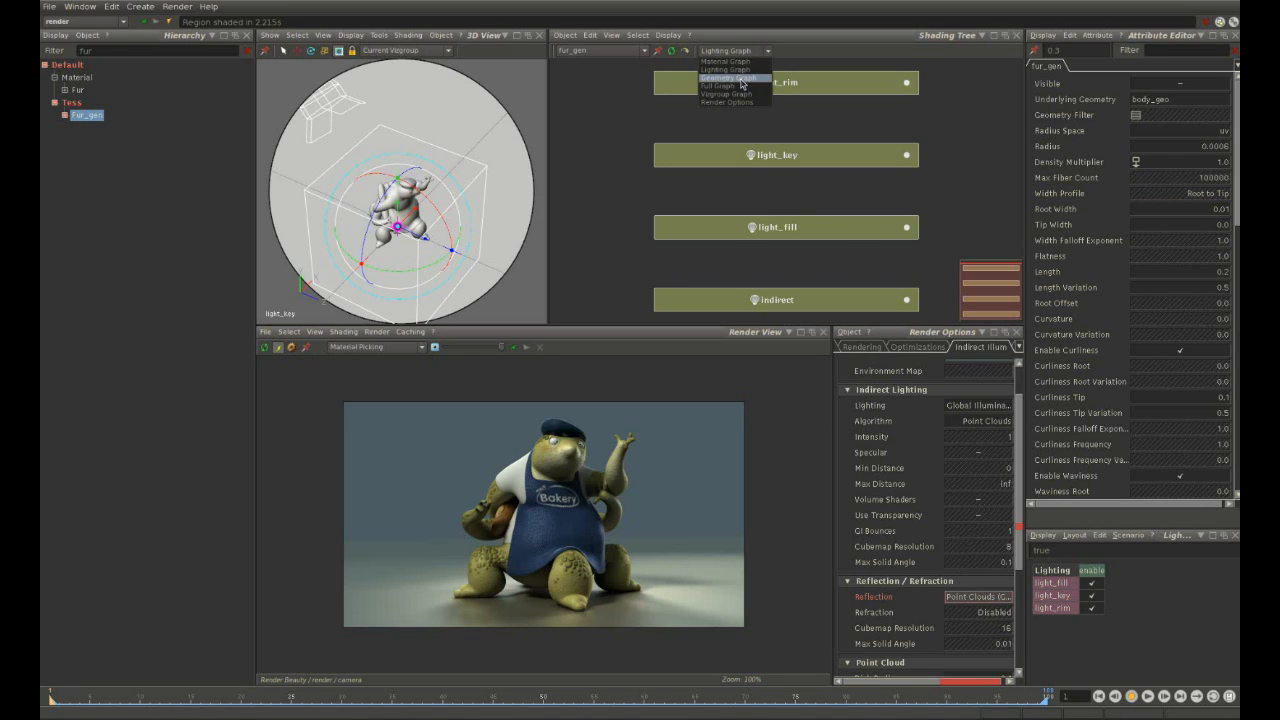
click(741, 79)
Examine the fur generator's inputs: the body_geo geometry in 3D and the img_hair_density_map texture in the image viewer.
drag(899, 180, 904, 198)
click(692, 180)
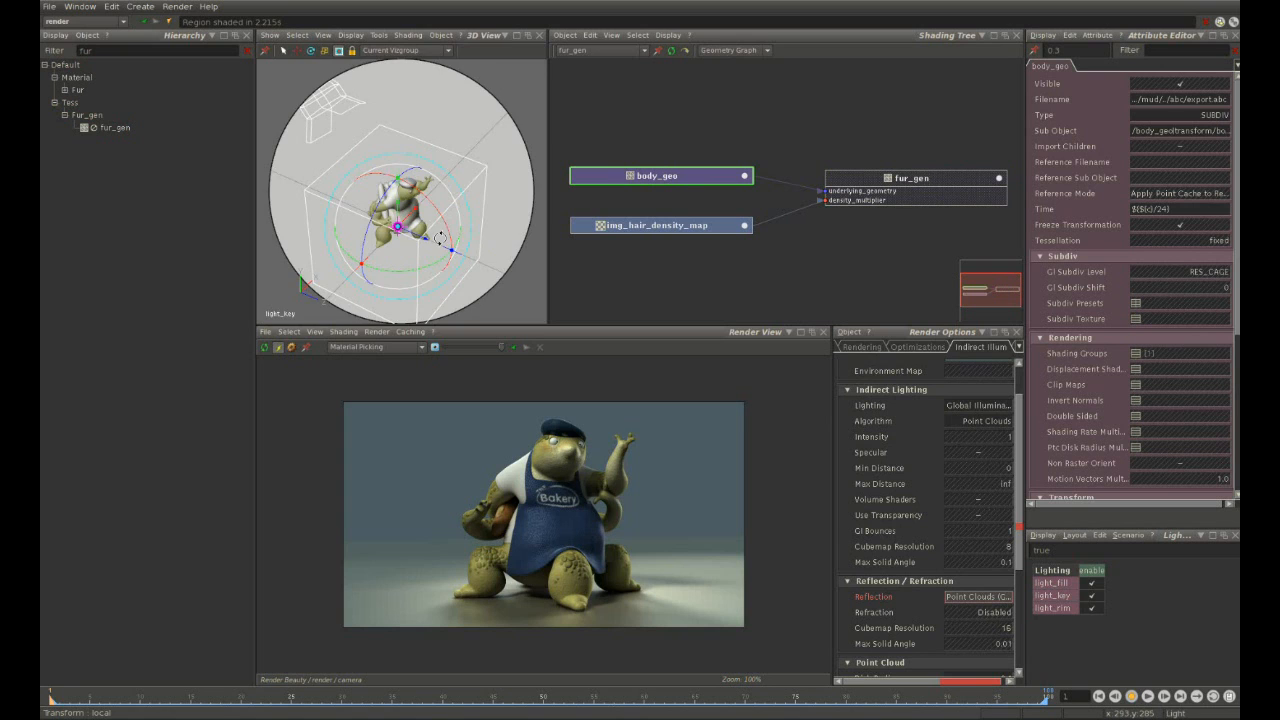
key(Page_Down)
key(Page_Down)
key(Page_Down)
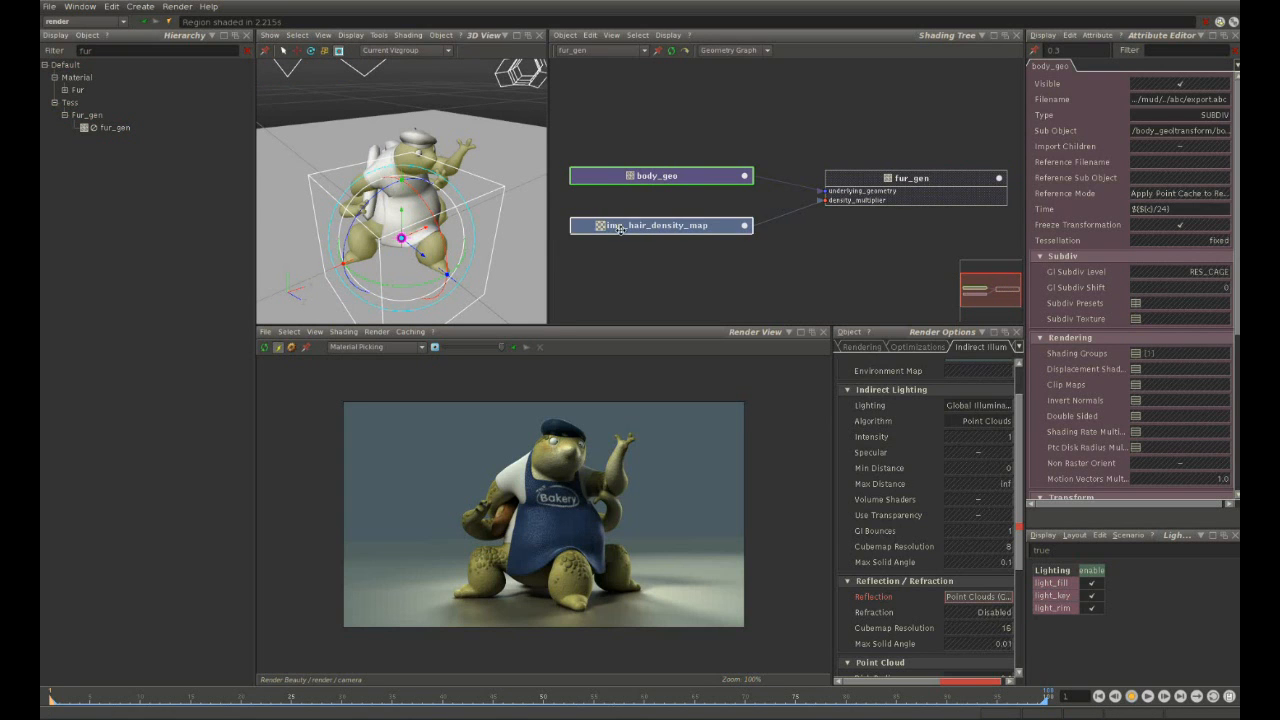
click(655, 226)
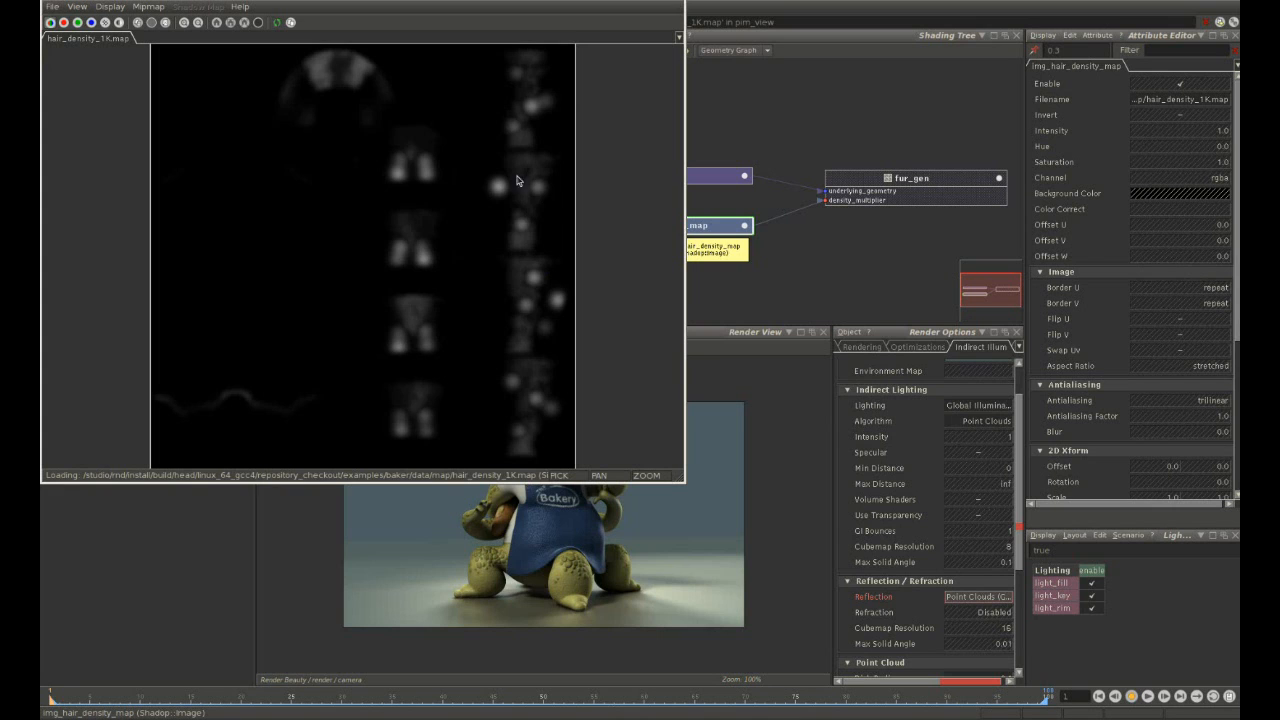
click(679, 3)
Preview the fibers generated by the fur_gen node in the fur viewer, and close the viewer.
click(893, 187)
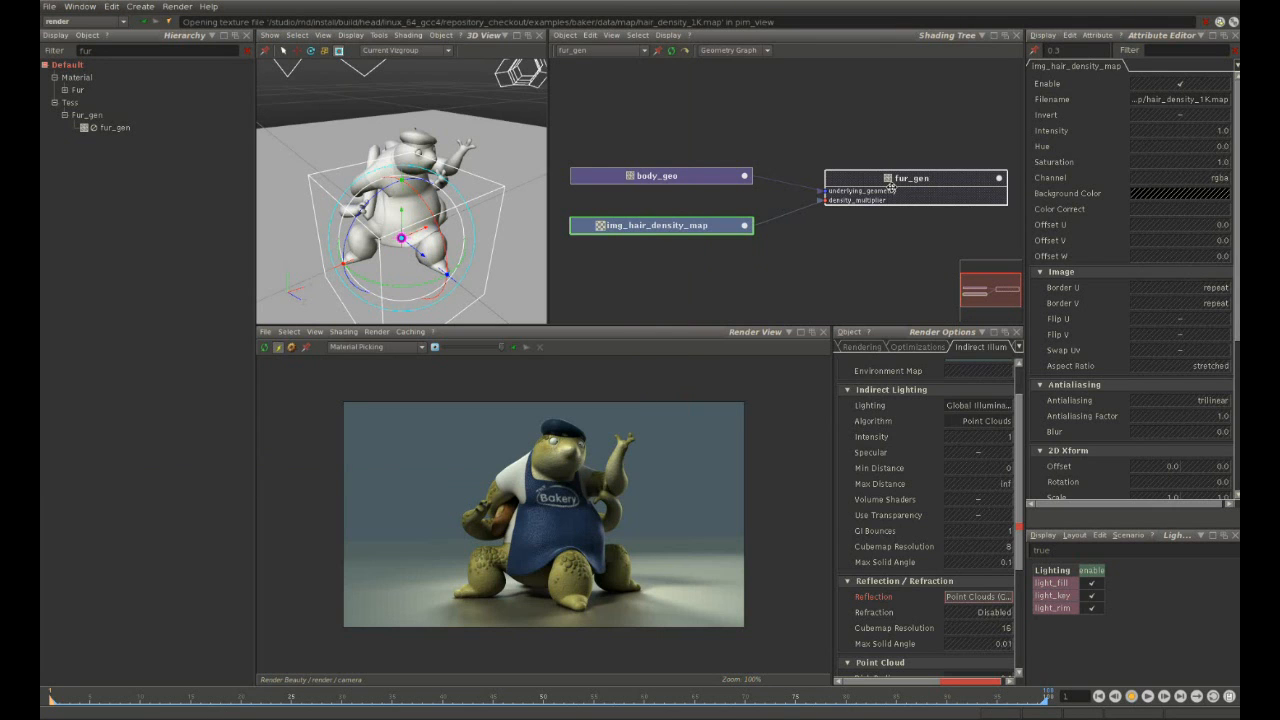
double_click(893, 187)
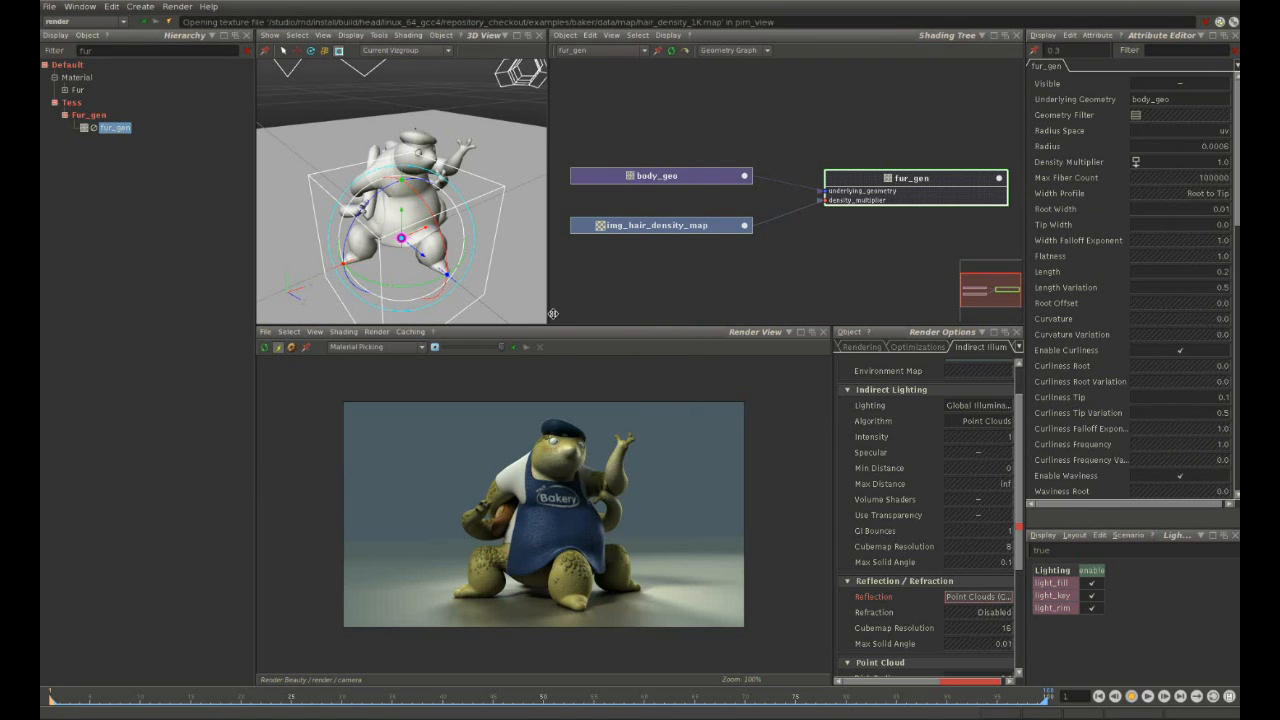
alt+drag(322, 280, 419, 284)
alt+drag(413, 352, 342, 317)
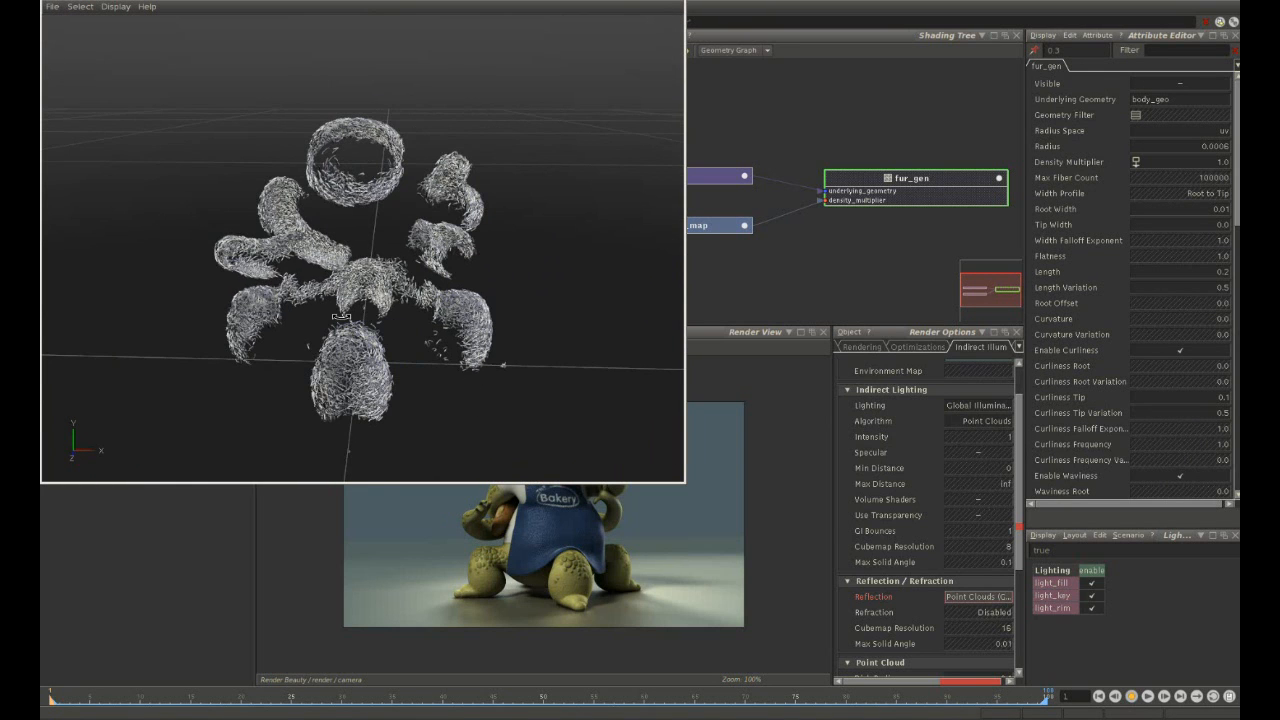
click(679, 5)
Make fur_gen visible, and compare the new render with the previous buffer around the character's legs.
click(1156, 86)
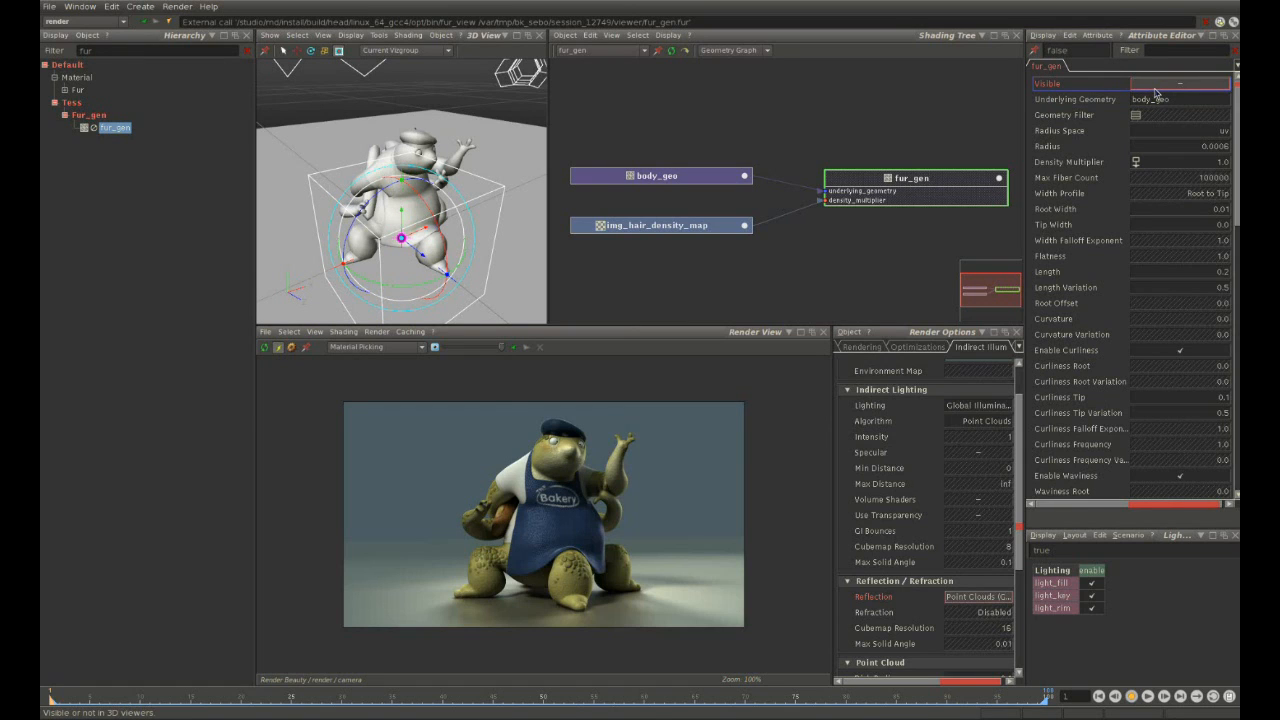
click(1155, 86)
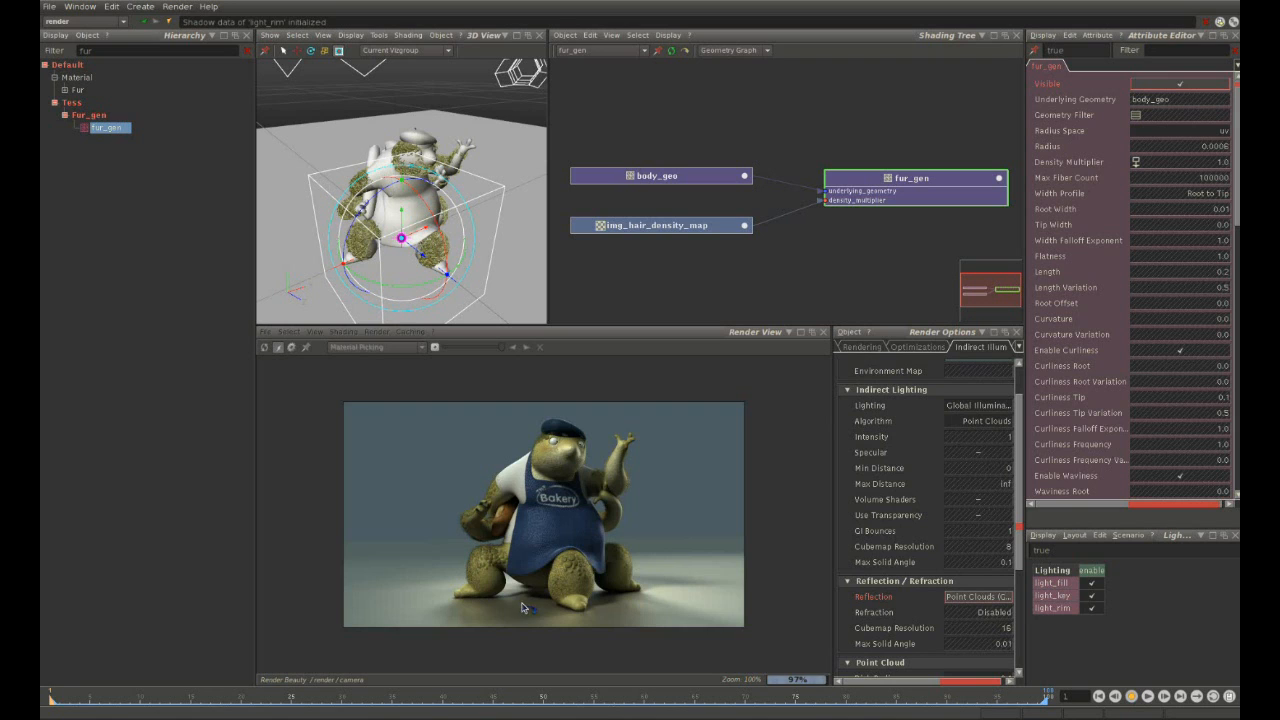
scroll(527, 604, up, 1)
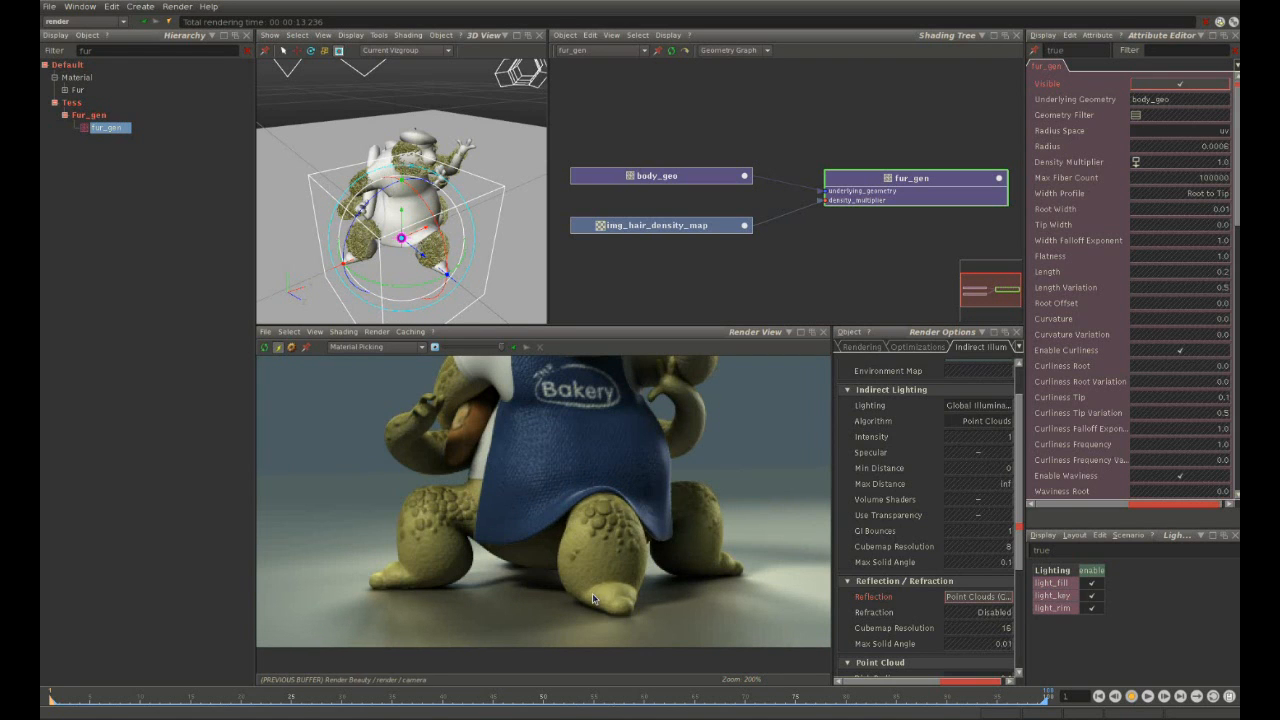
scroll(592, 593, down, 1)
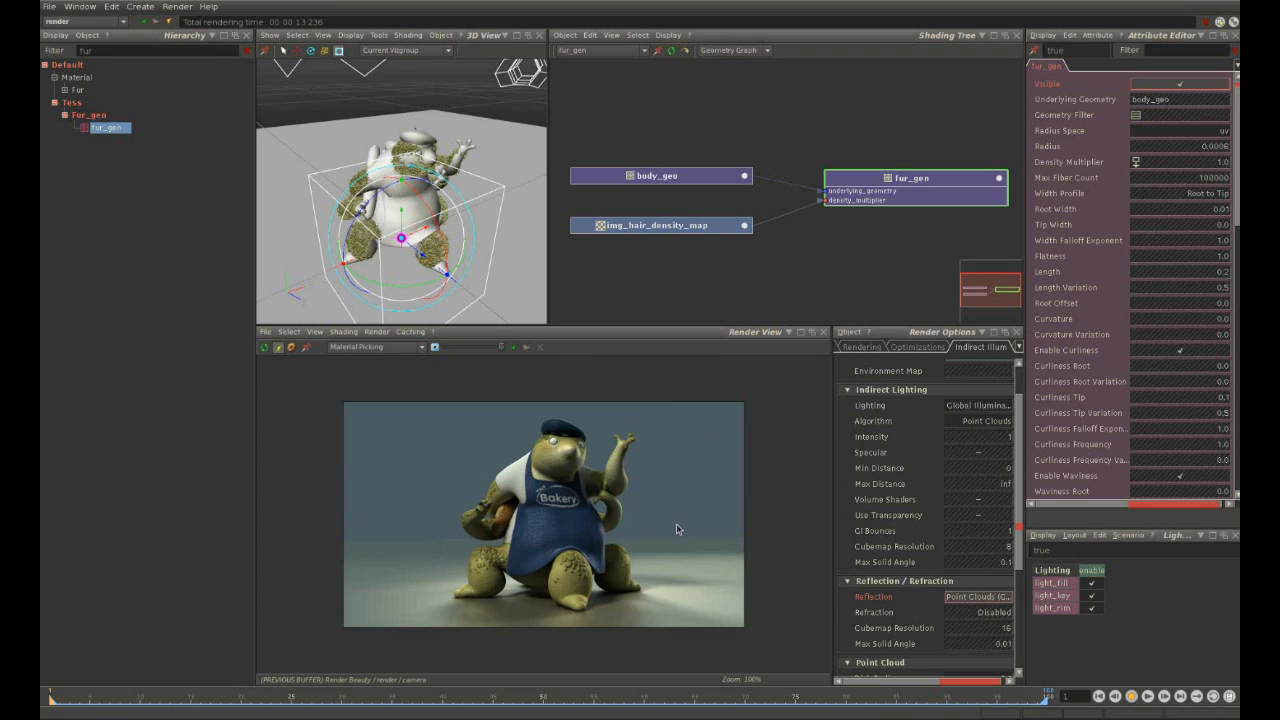
Switch the shading tree to fur_gen's Material Graph and select the mat_fur material.
click(733, 50)
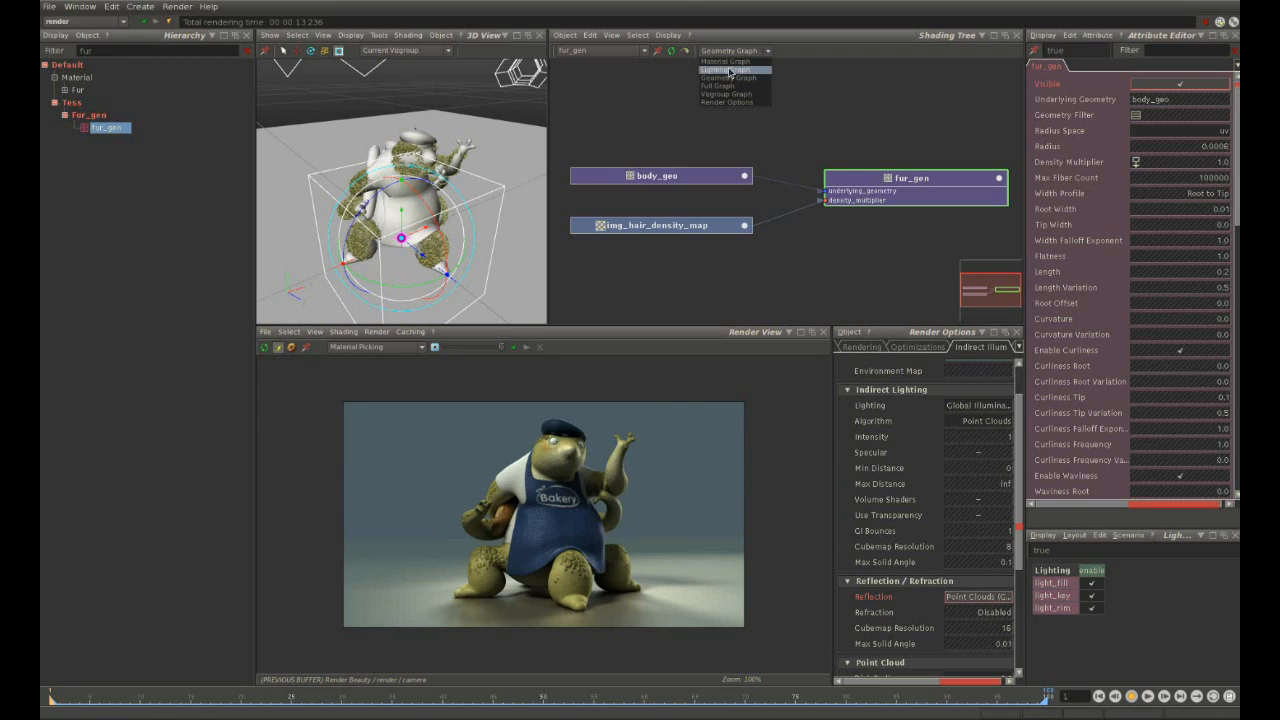
click(726, 61)
click(772, 195)
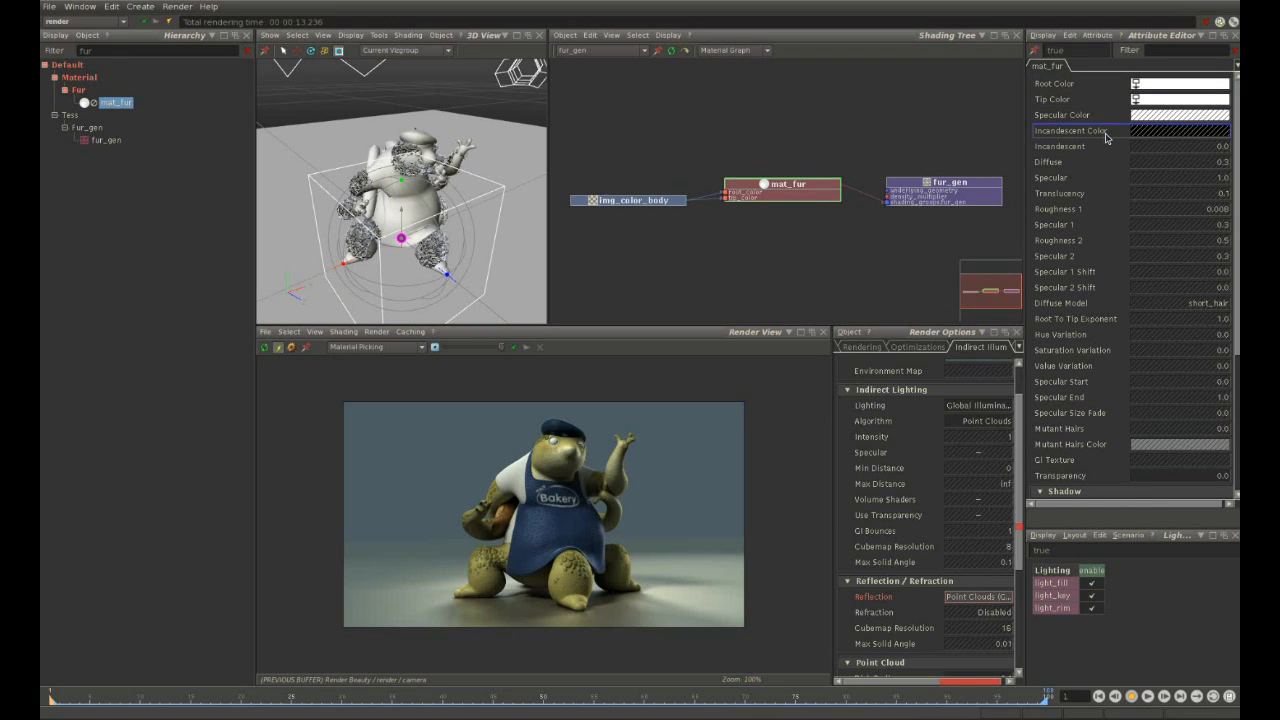
Try Diffuse values of 1 and 0 on the fur material.
click(1152, 168)
text(1)
key(Return)
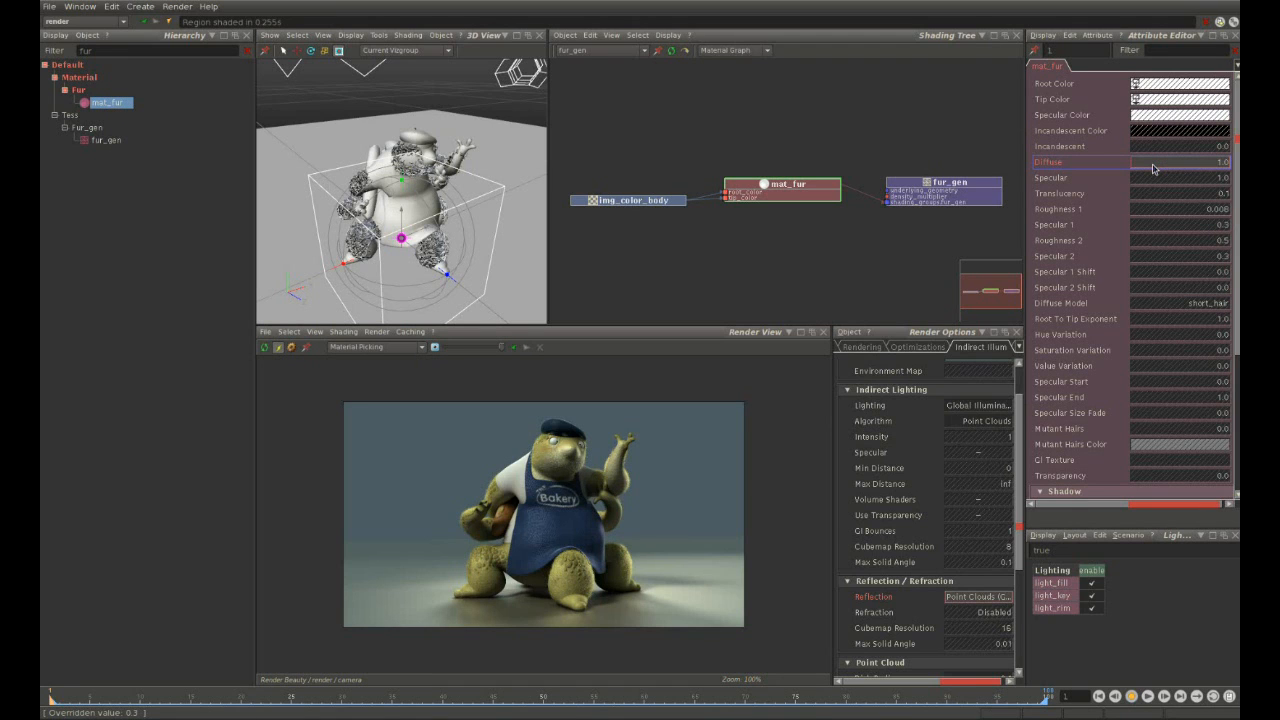
drag(1152, 168, 1166, 170)
click(1166, 170)
text(0)
key(Return)
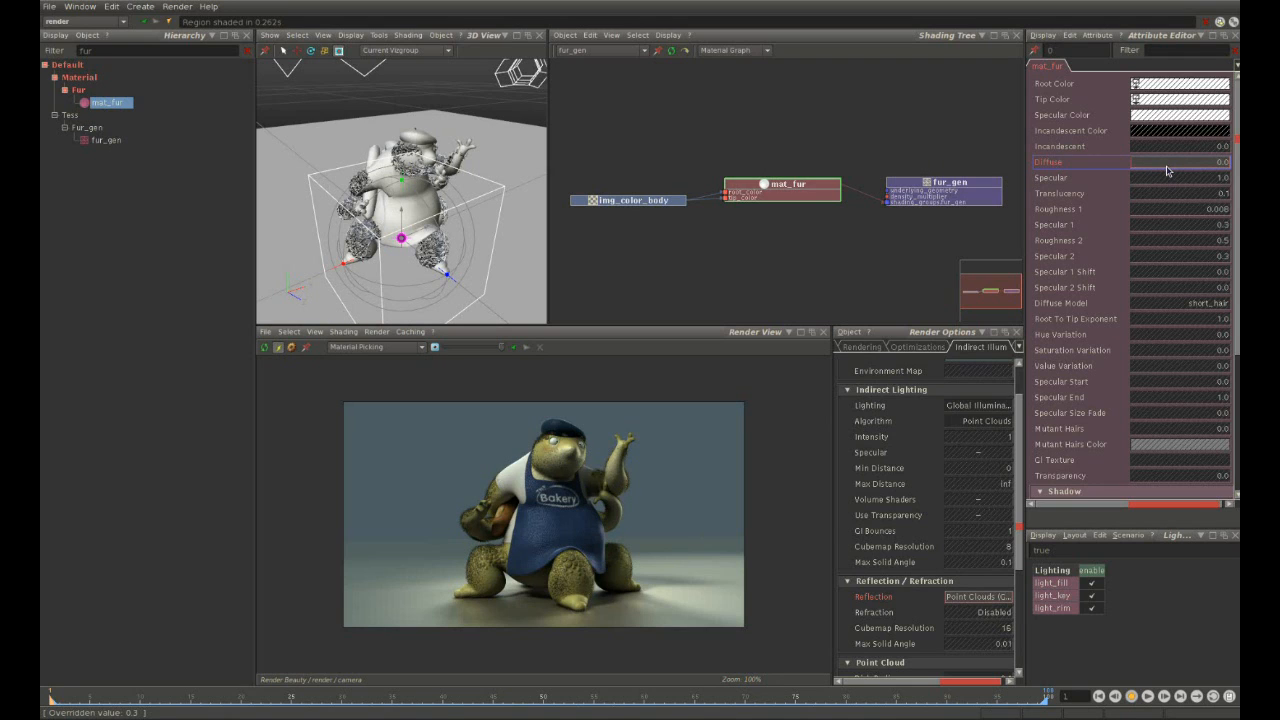
Set the fur material's Diffuse to 0.8, and inspect the rendered fur on the legs up close.
click(1166, 170)
text(.8)
key(Return)
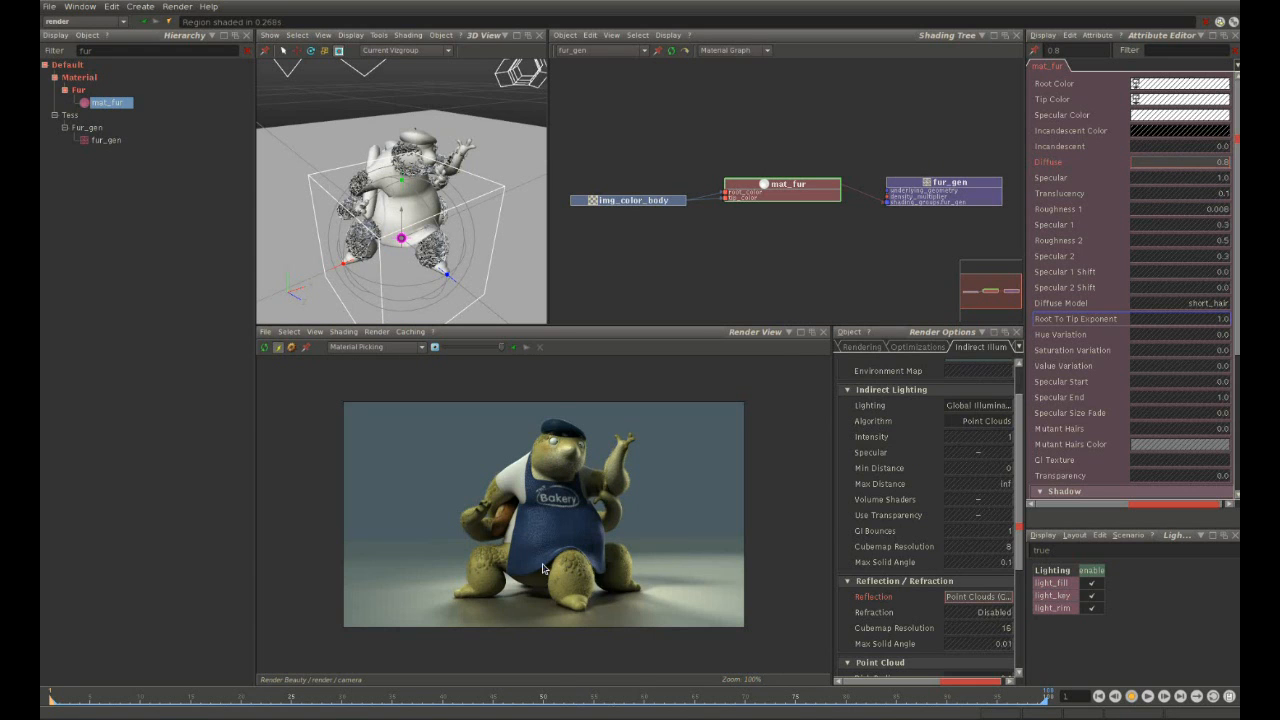
scroll(560, 575, up, 3)
middle_drag(684, 601, 679, 573)
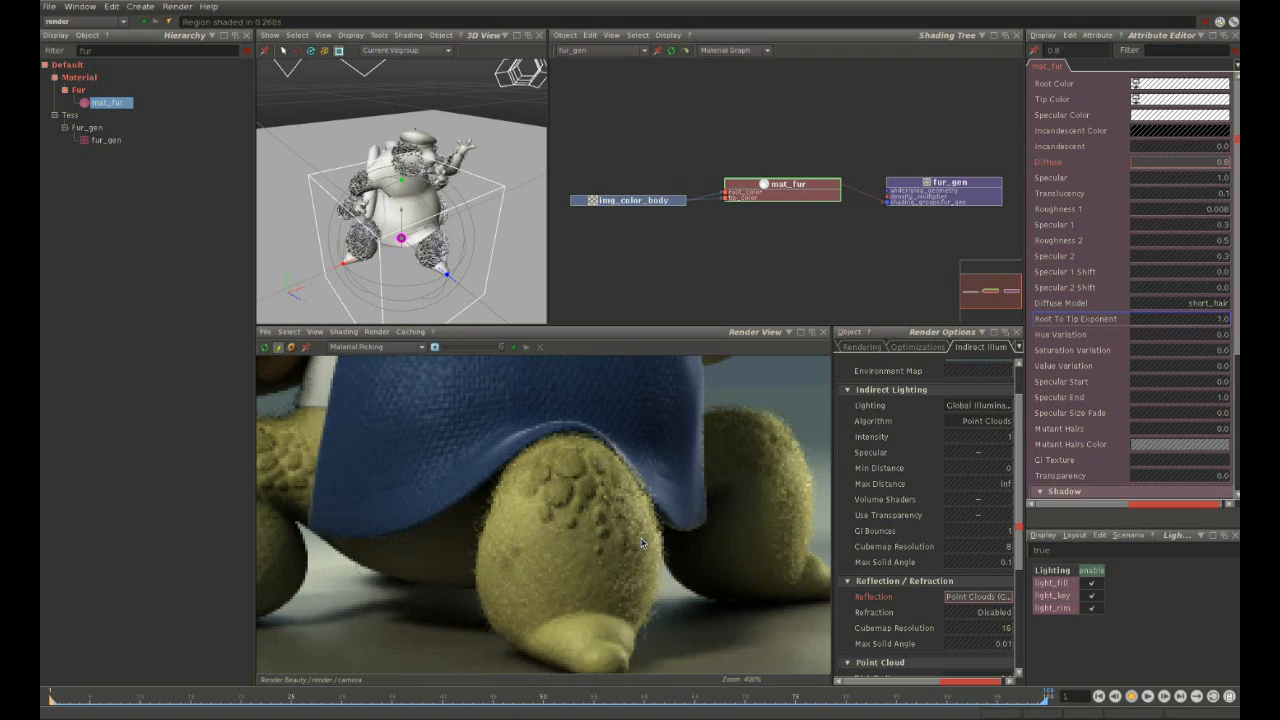
key(f)
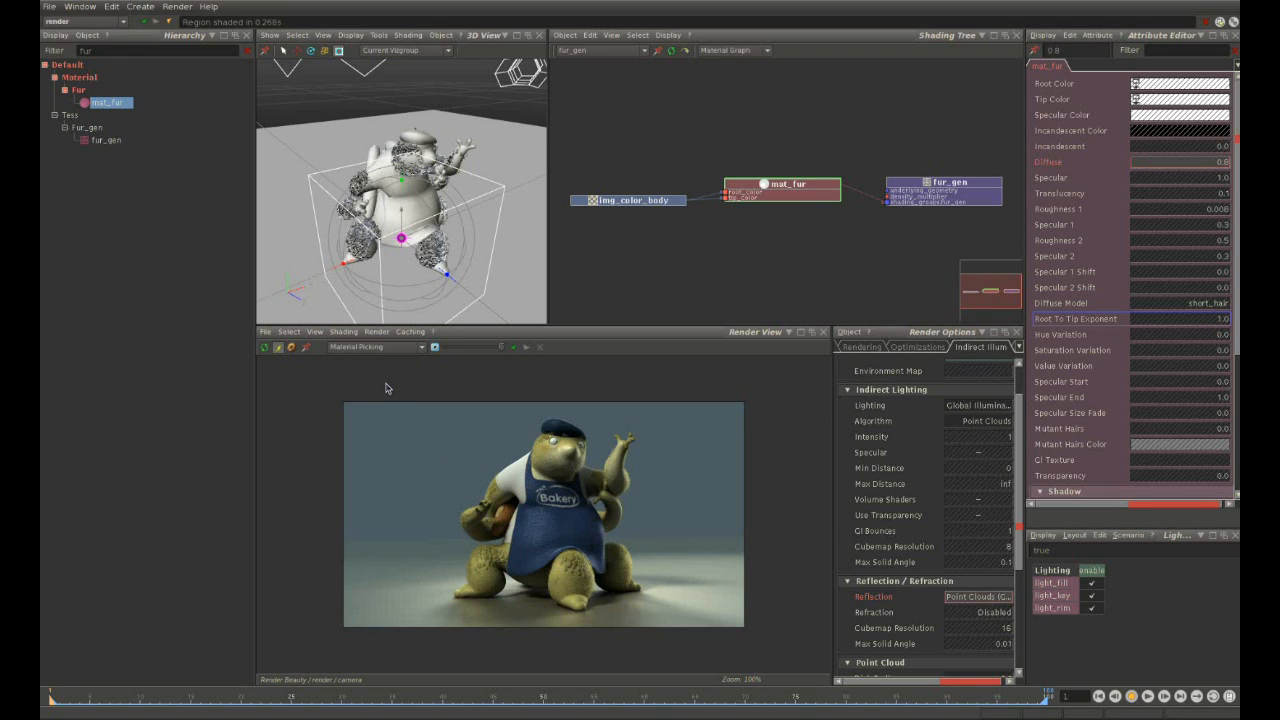
Compute the indirect_PTC point cloud with the Compute and shade option enabled.
click(377, 332)
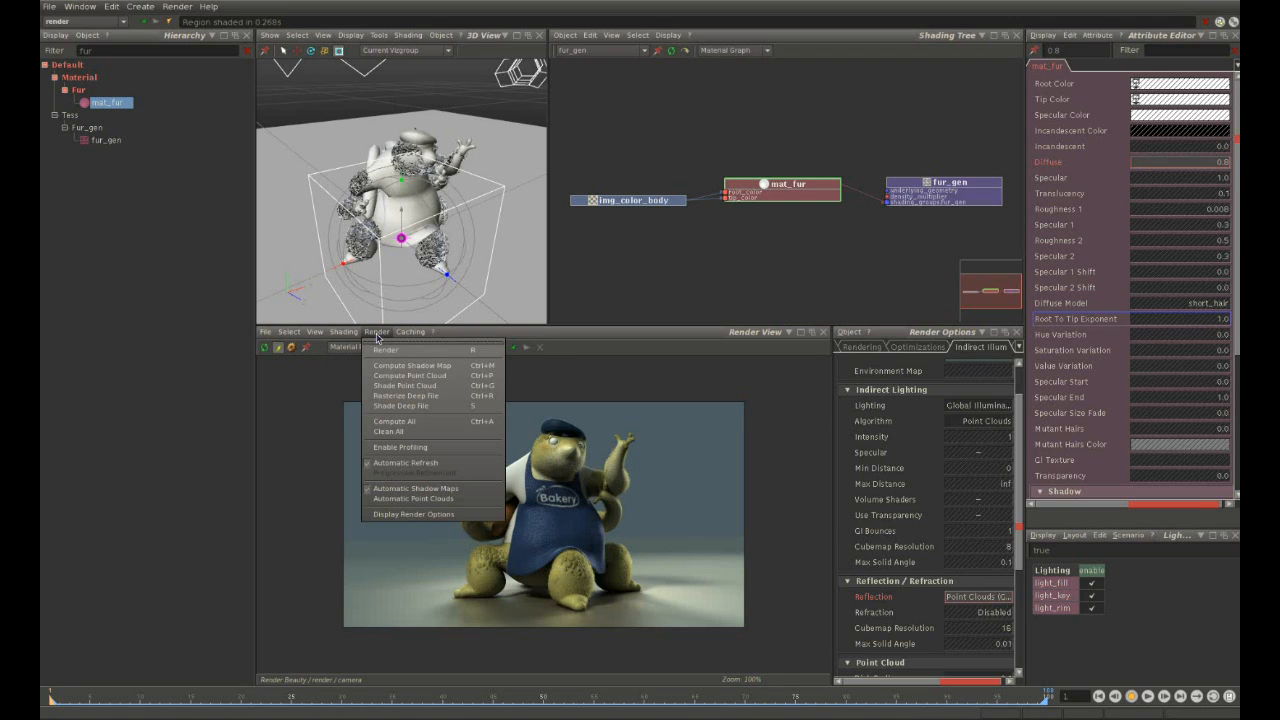
click(385, 378)
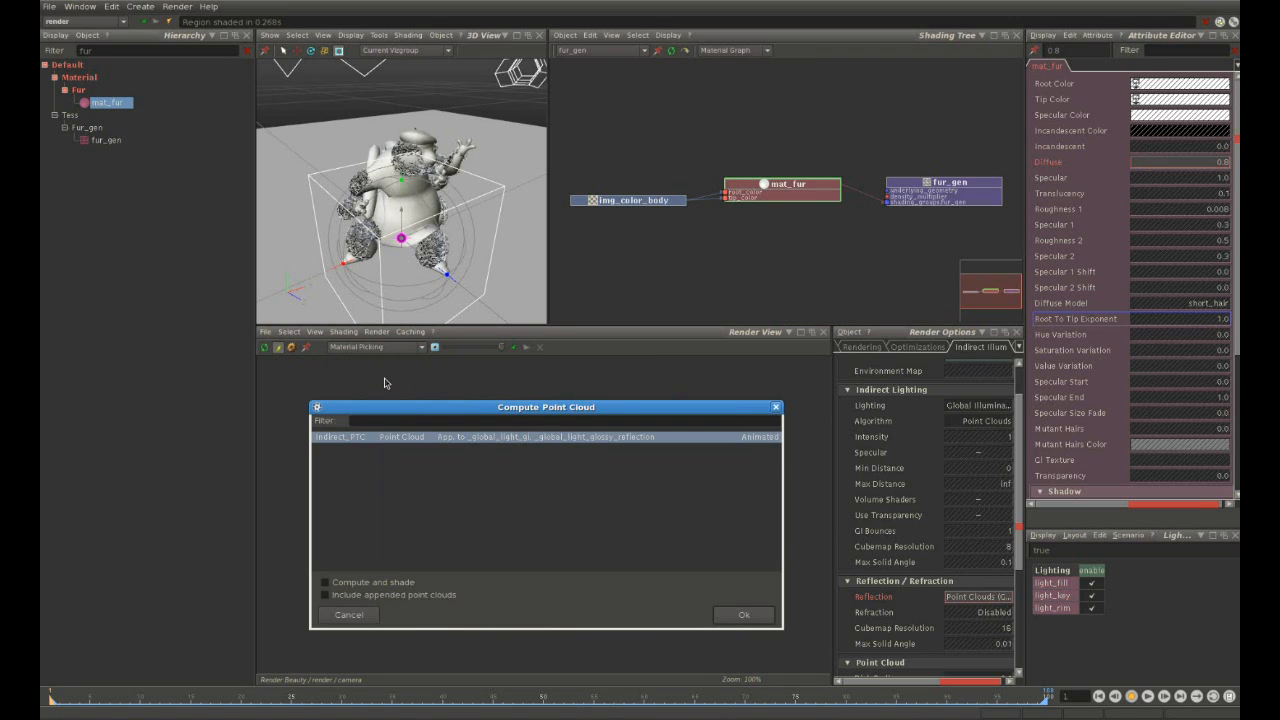
click(354, 588)
click(758, 618)
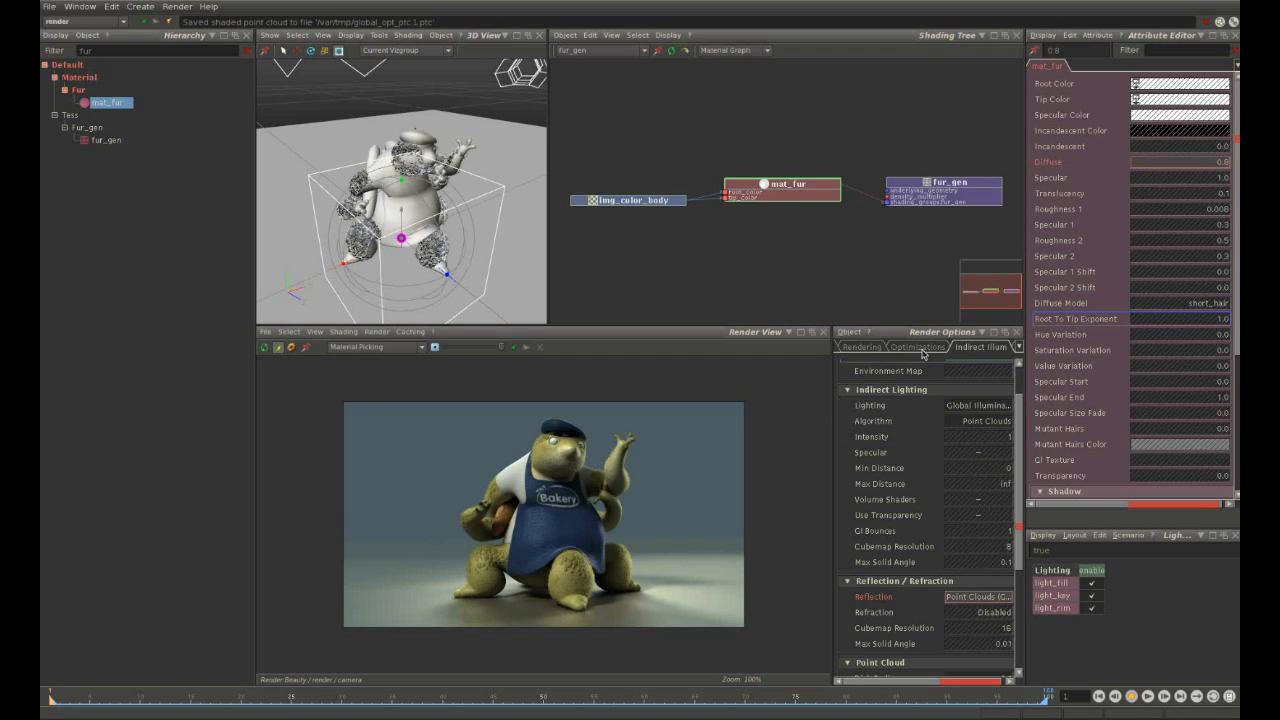
Configure the render's anti-aliasing with Pixel Sampling 6, Filter Type Lanczos and Filter Size 4.
click(857, 347)
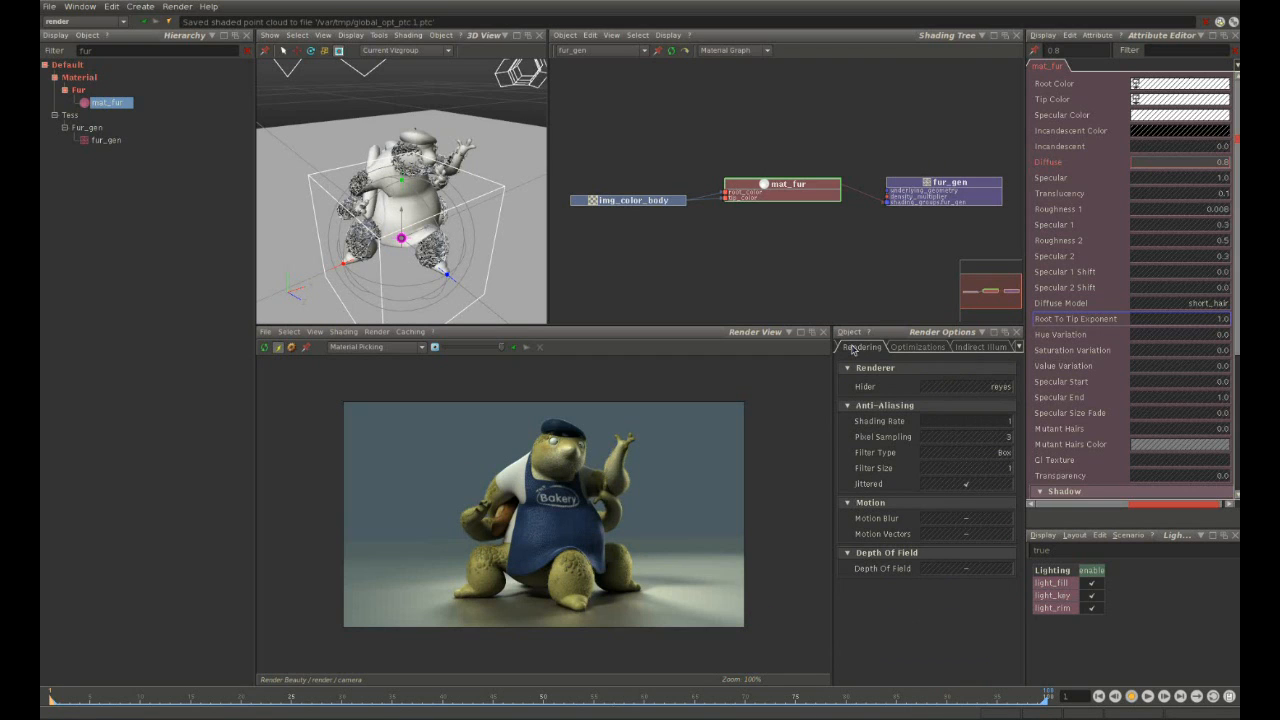
double_click(973, 440)
text(6)
key(Return)
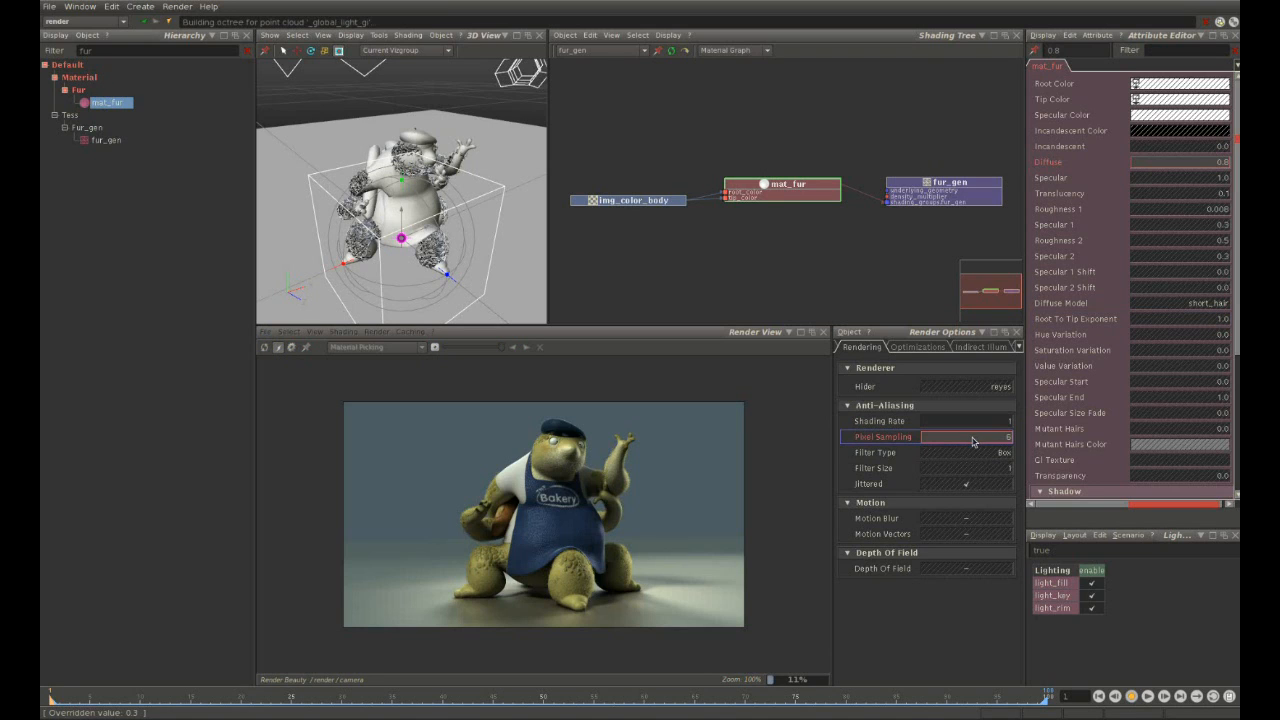
click(966, 456)
click(984, 499)
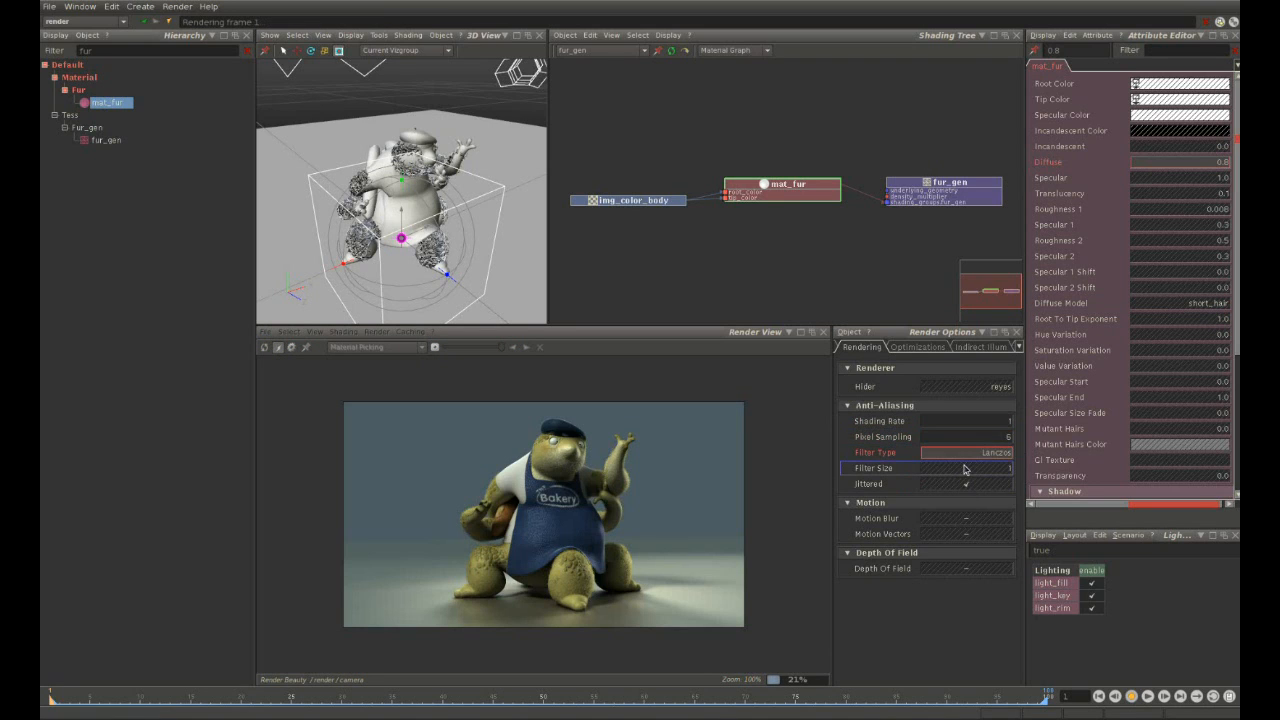
click(982, 477)
double_click(982, 477)
text(4)
key(Return)
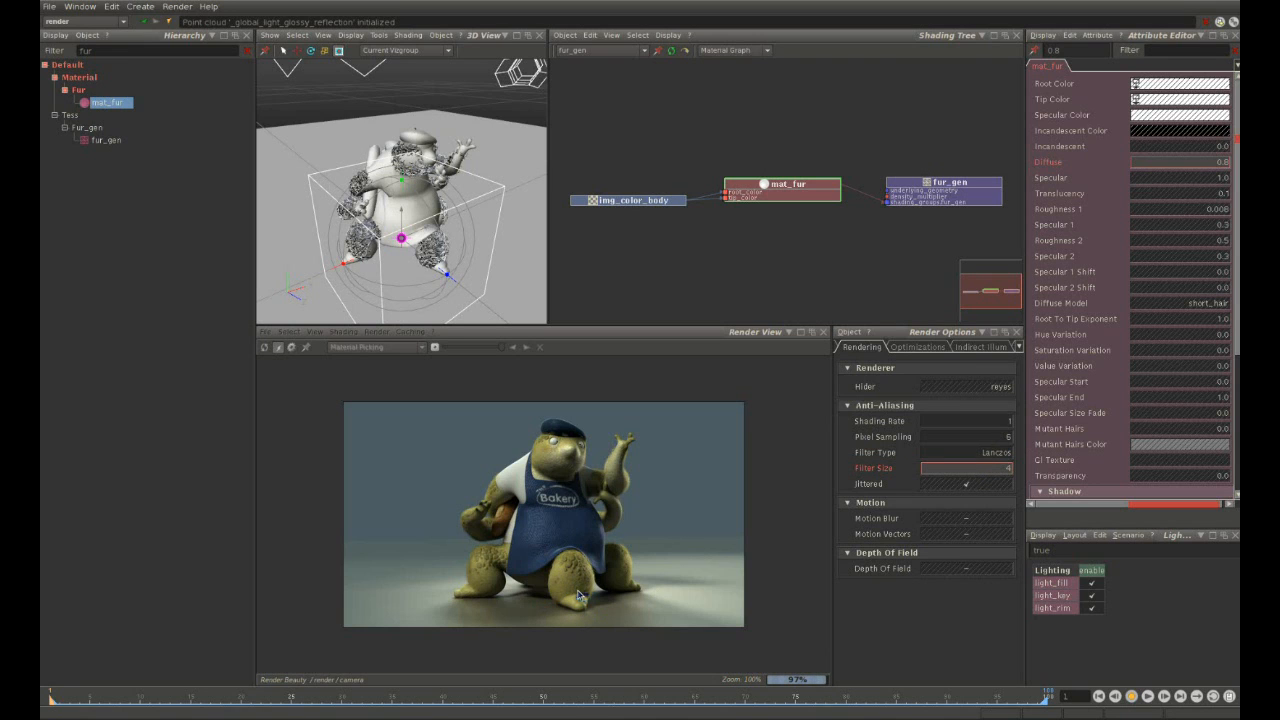
Inspect the leg fur in the new render, and store the rendered image under the suggested name.
scroll(578, 597, up, 3)
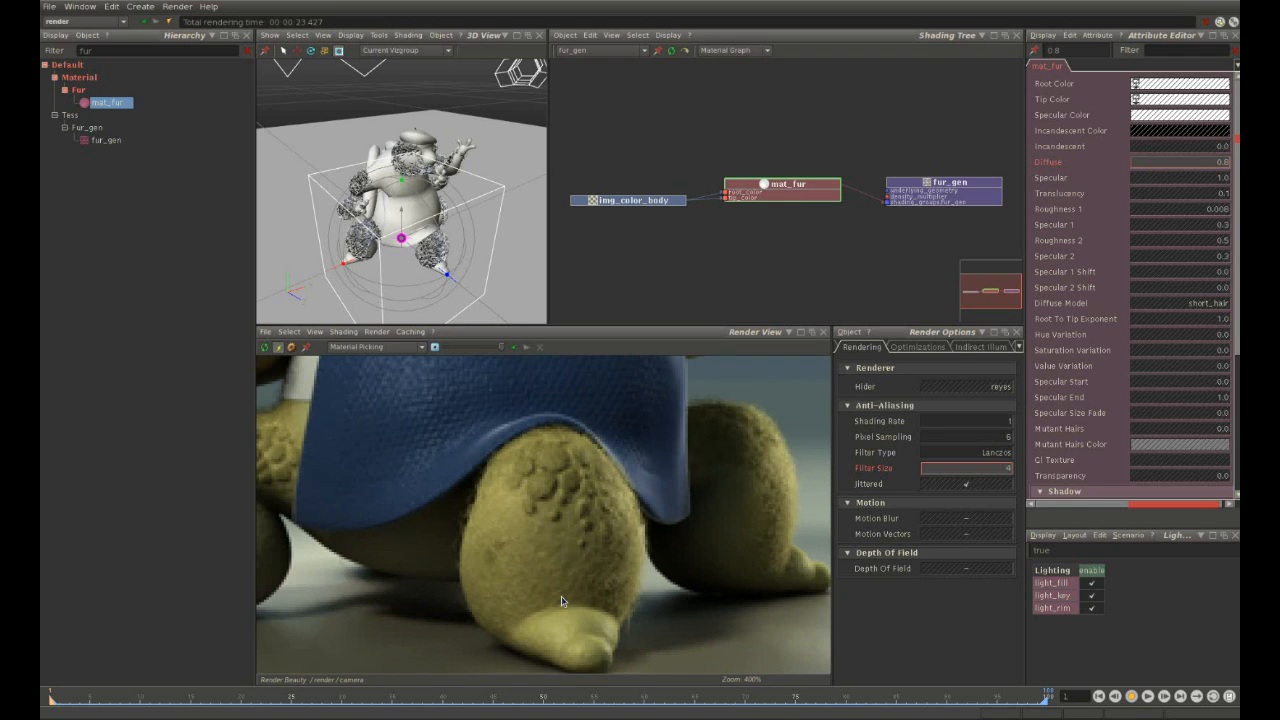
scroll(561, 596, down, 3)
click(435, 347)
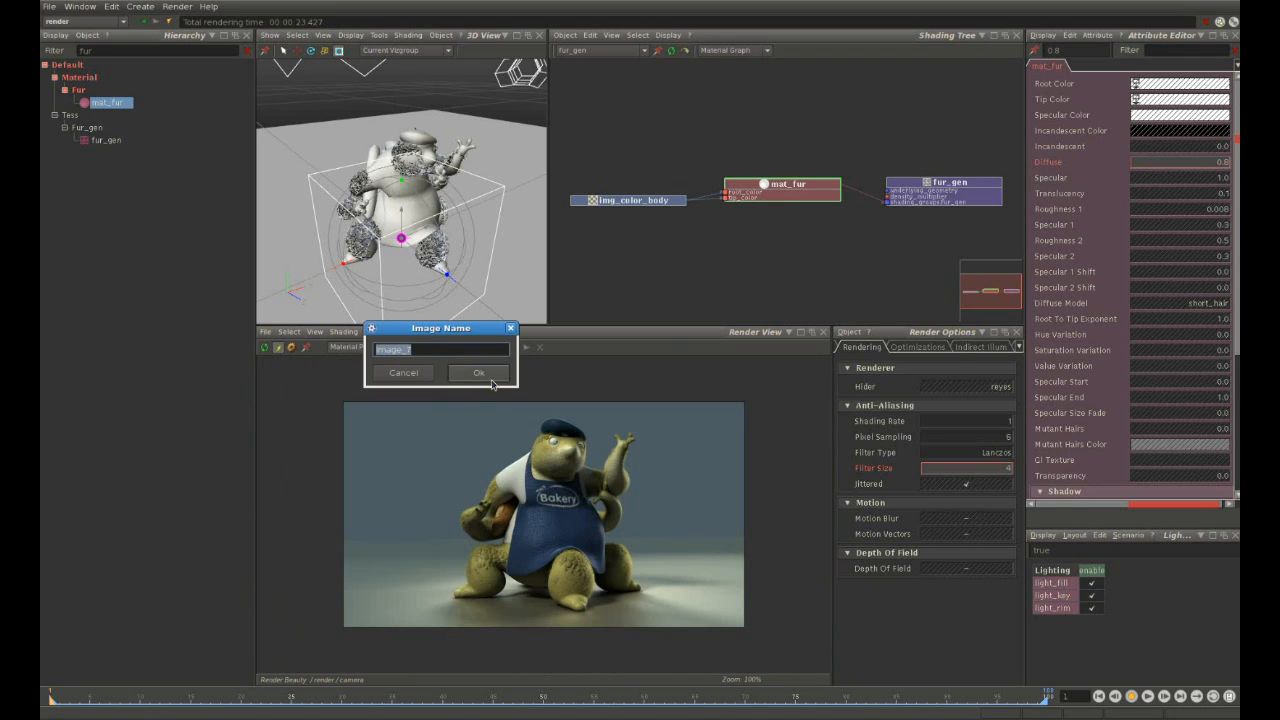
click(489, 378)
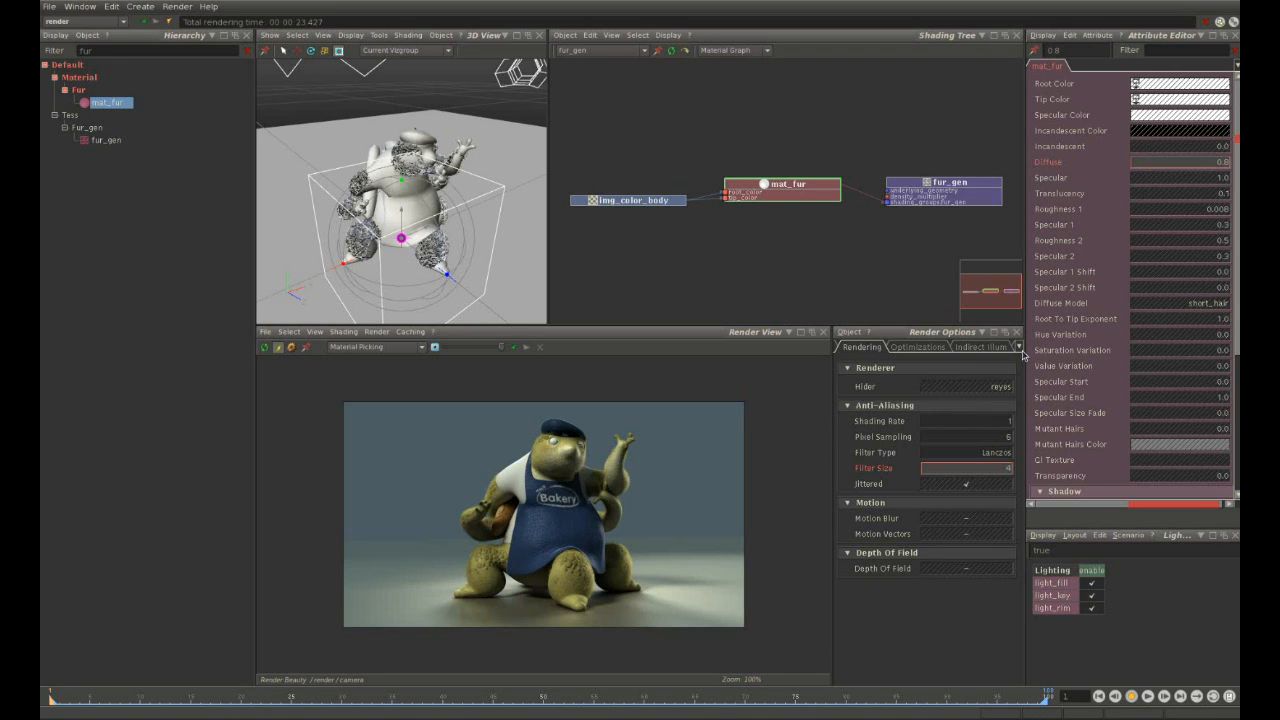
Review the AOV and tone mapping settings in the render options.
click(1018, 346)
click(1034, 397)
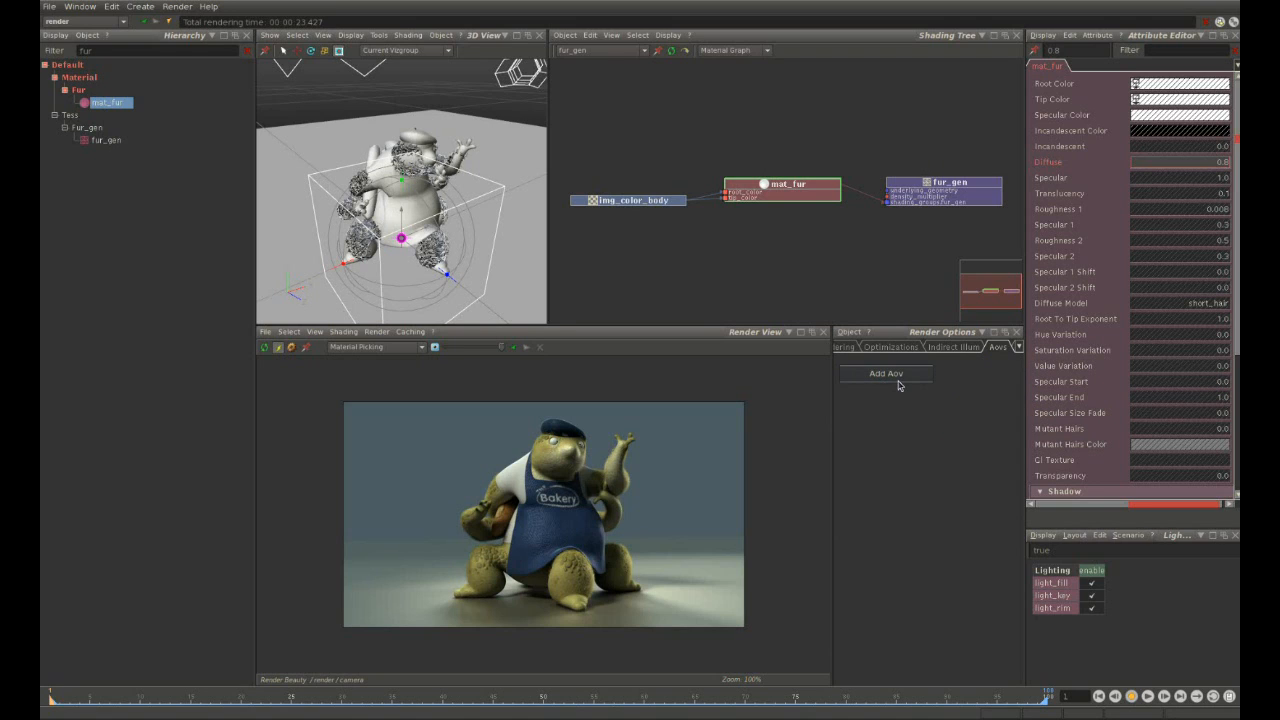
click(1018, 346)
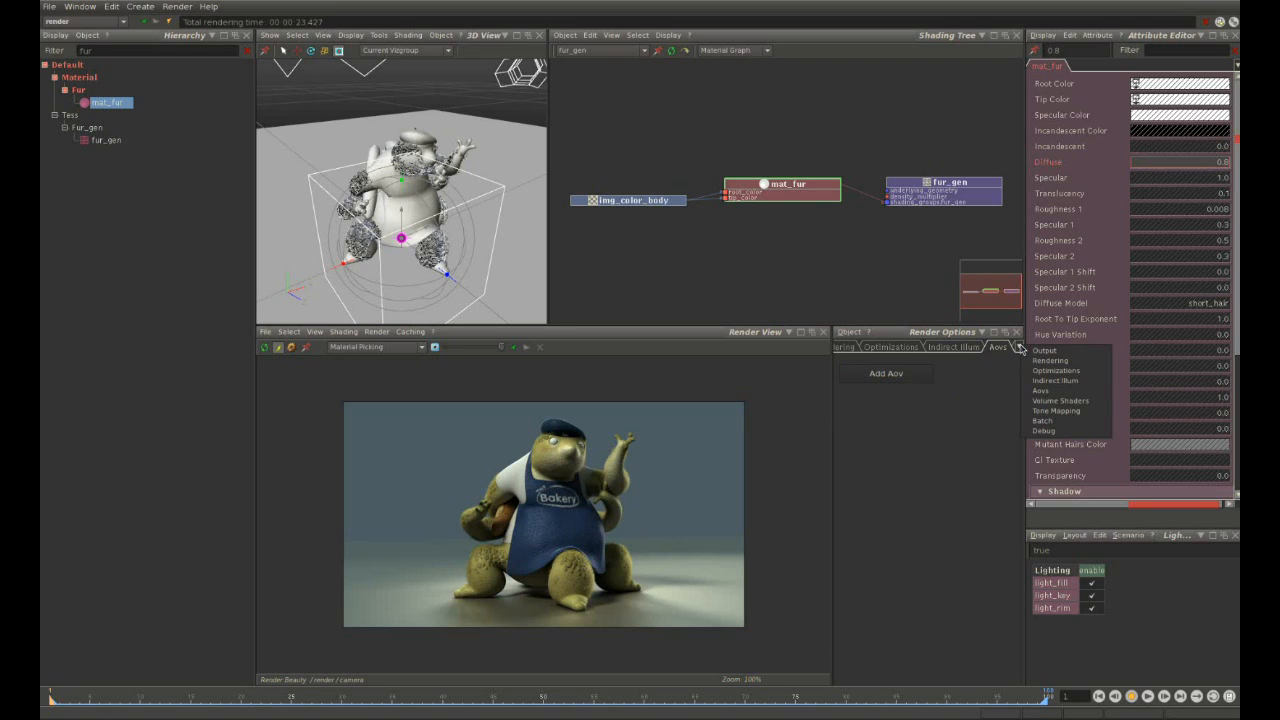
click(1056, 410)
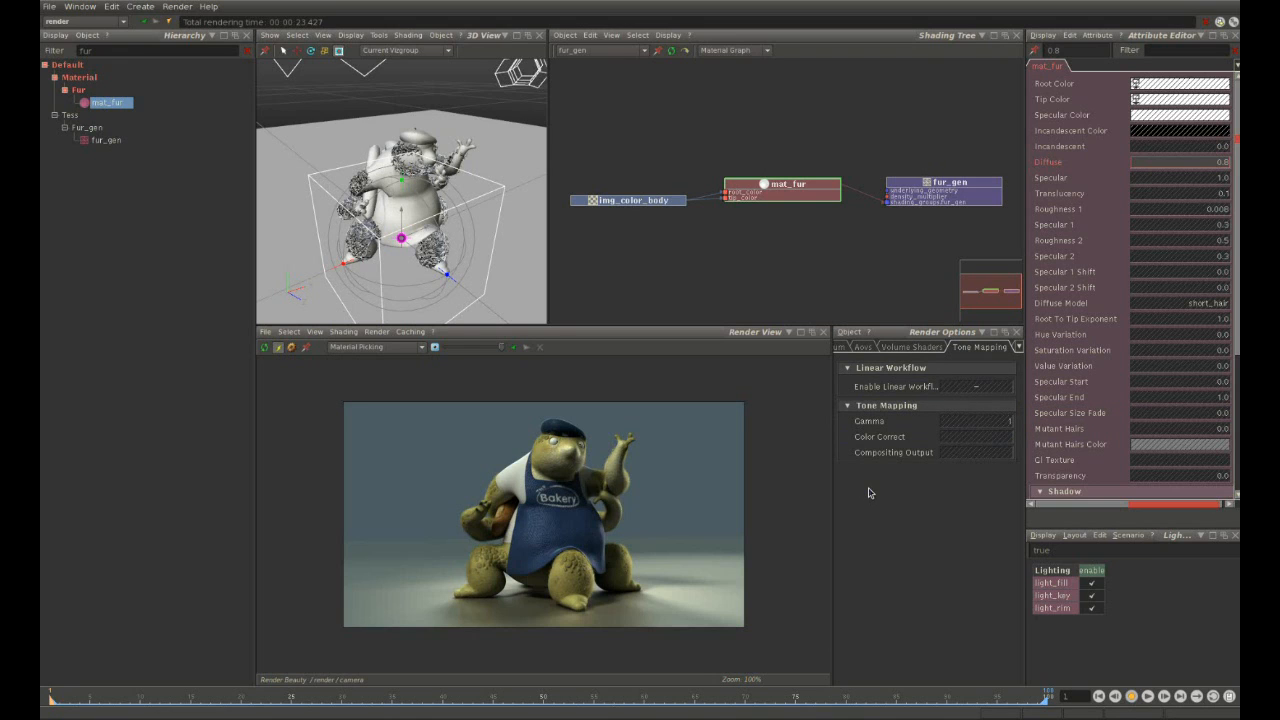
Show the Render Options graph in the shading tree, and space out the camera, render and Render Options nodes.
click(735, 50)
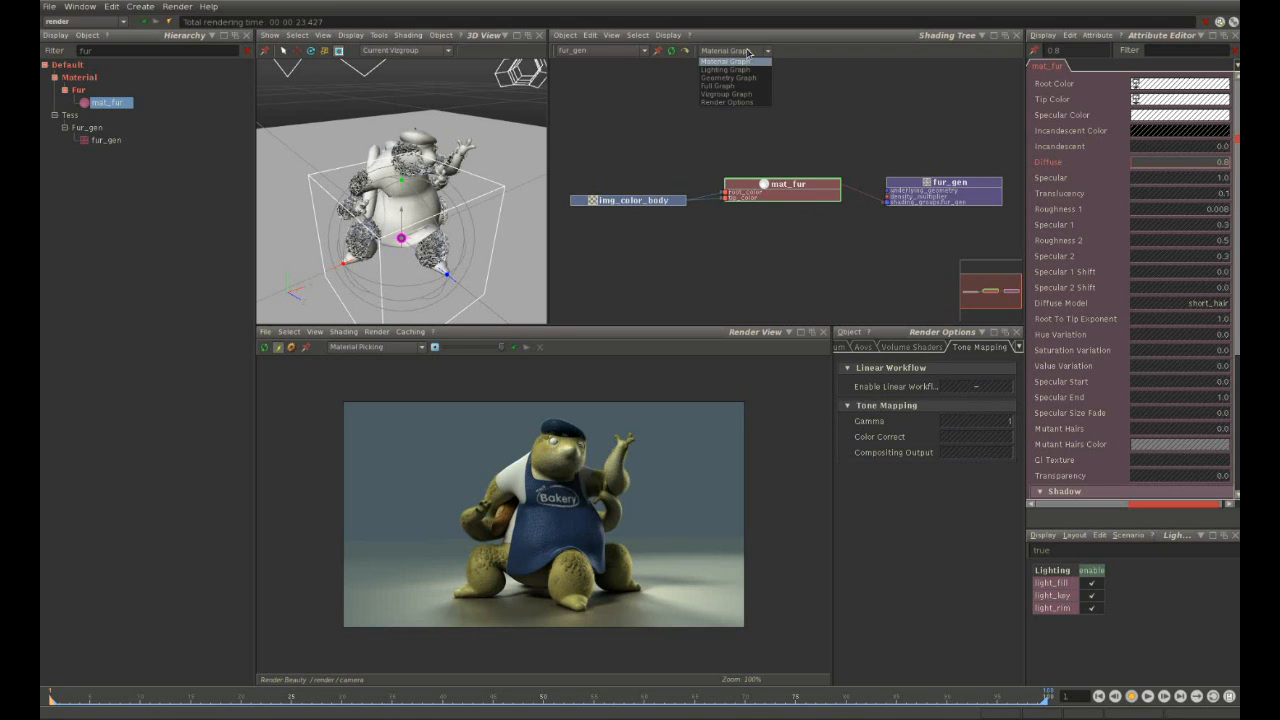
click(735, 103)
drag(895, 166, 901, 219)
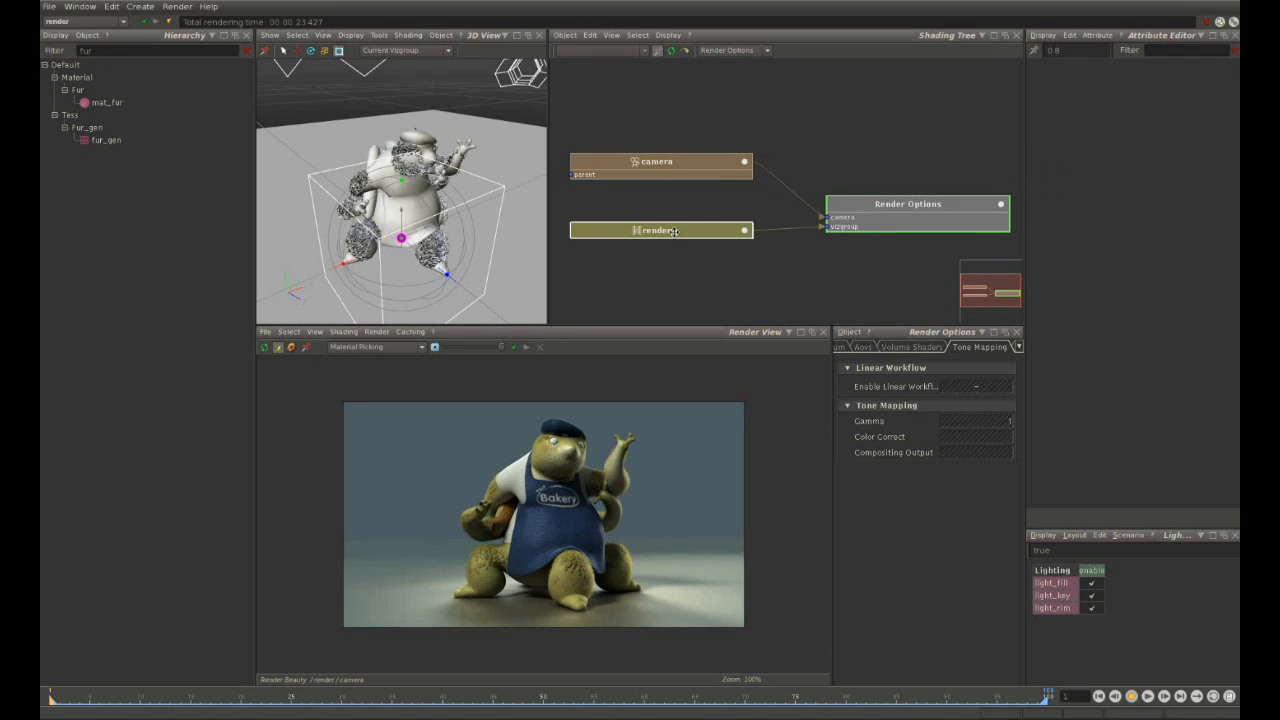
drag(675, 231, 676, 263)
drag(672, 163, 676, 177)
drag(666, 256, 664, 272)
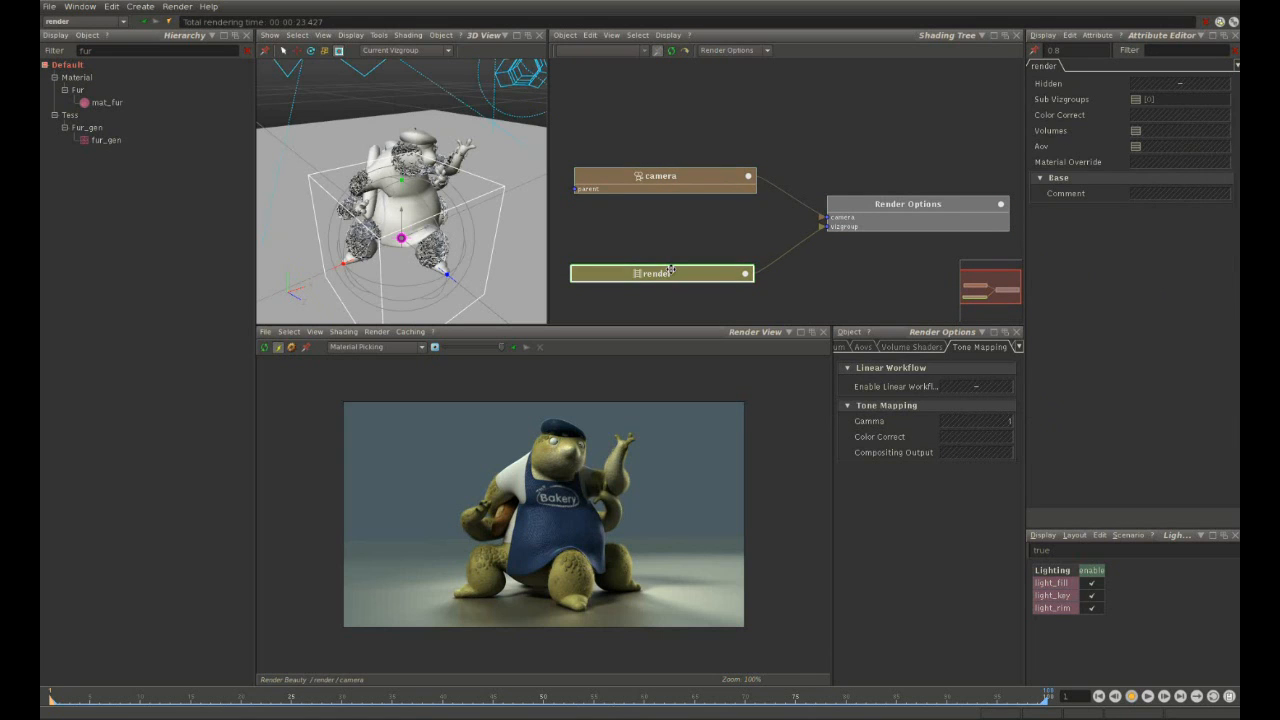
drag(670, 178, 671, 213)
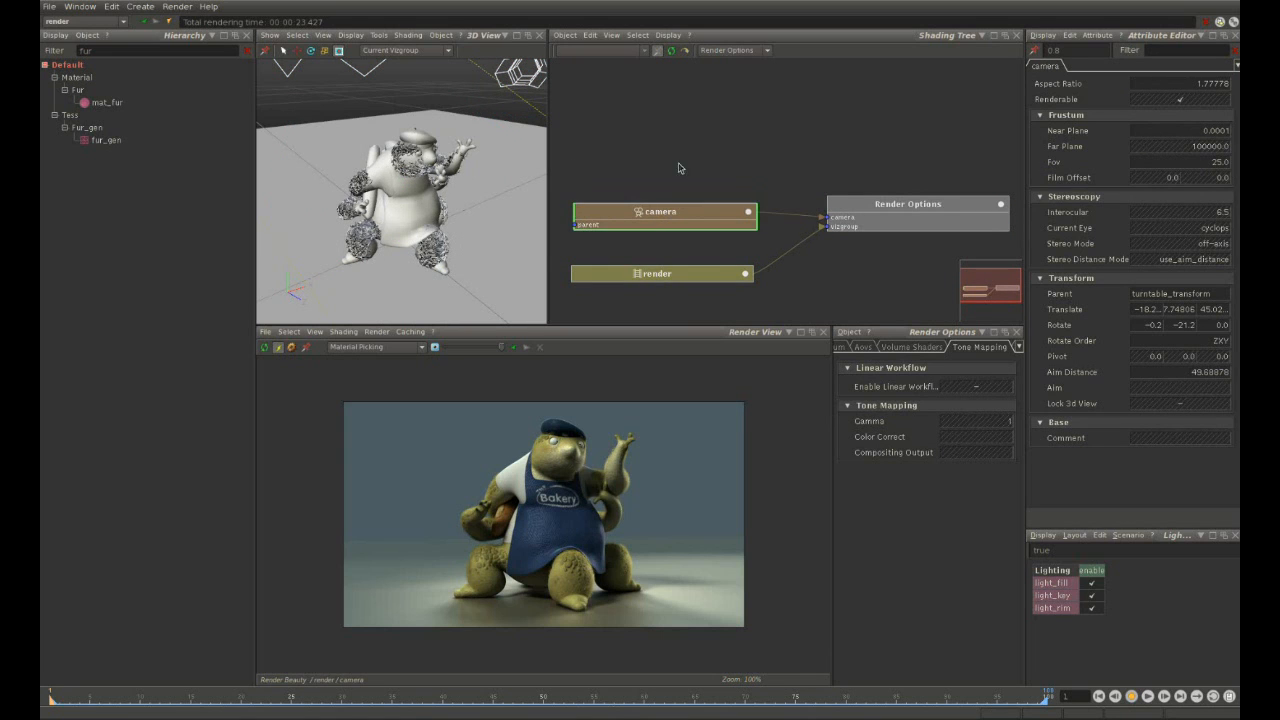
Create an HSV color correct node in the Render Options graph under its suggested name.
right_click(676, 116)
mouse_move(740, 214)
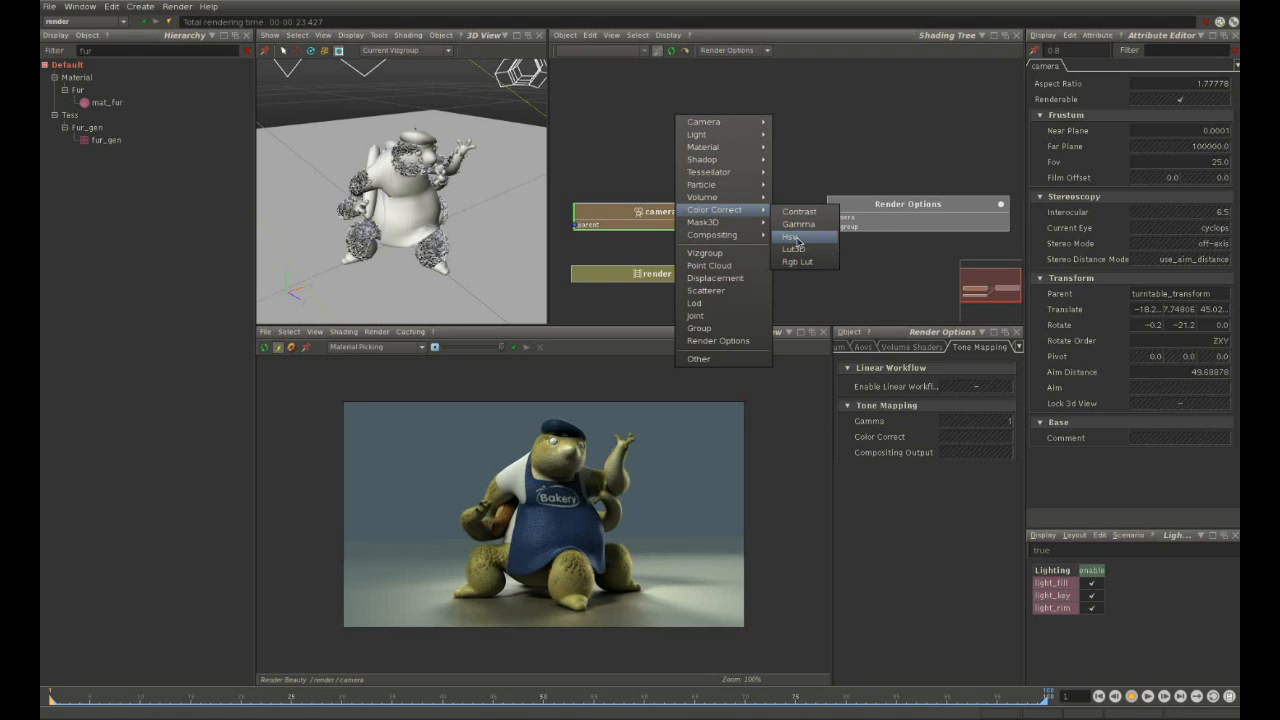
click(797, 241)
click(840, 266)
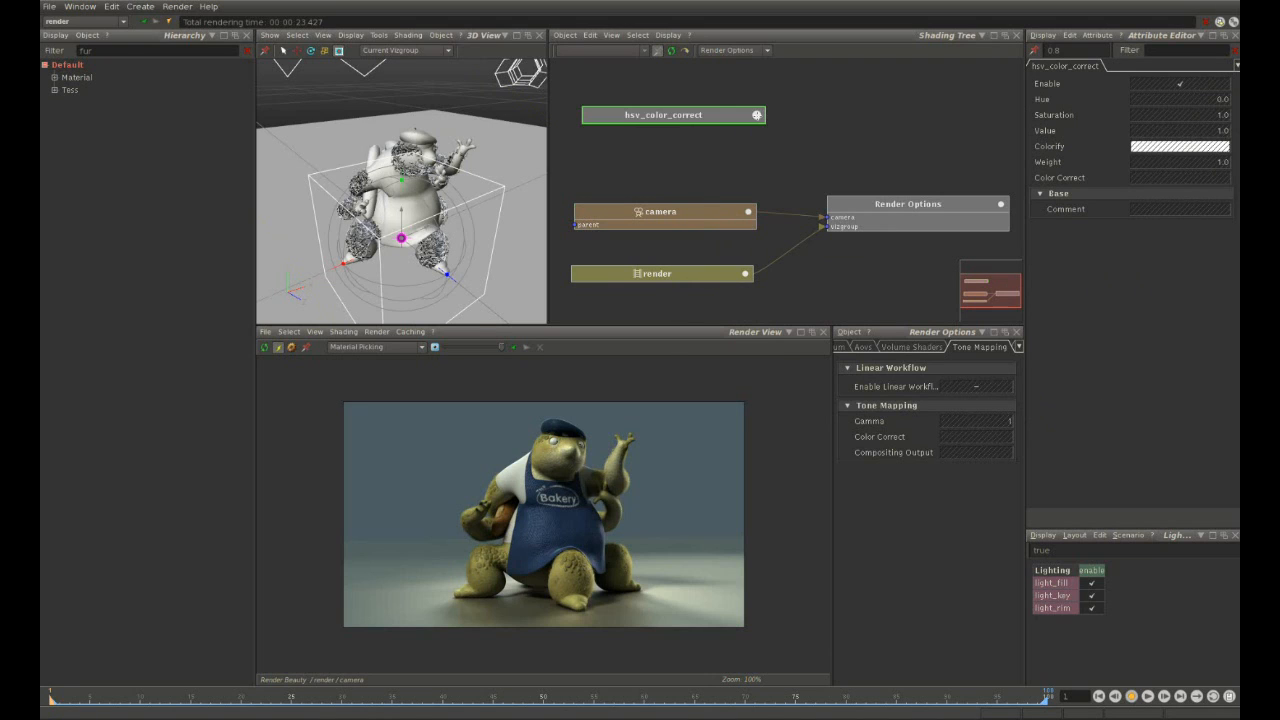
Set the HSV color correct's Saturation to 2, and connect it to the Render Options node's color_correct input.
double_click(1146, 119)
text(2)
key(Return)
drag(757, 115, 850, 213)
click(856, 214)
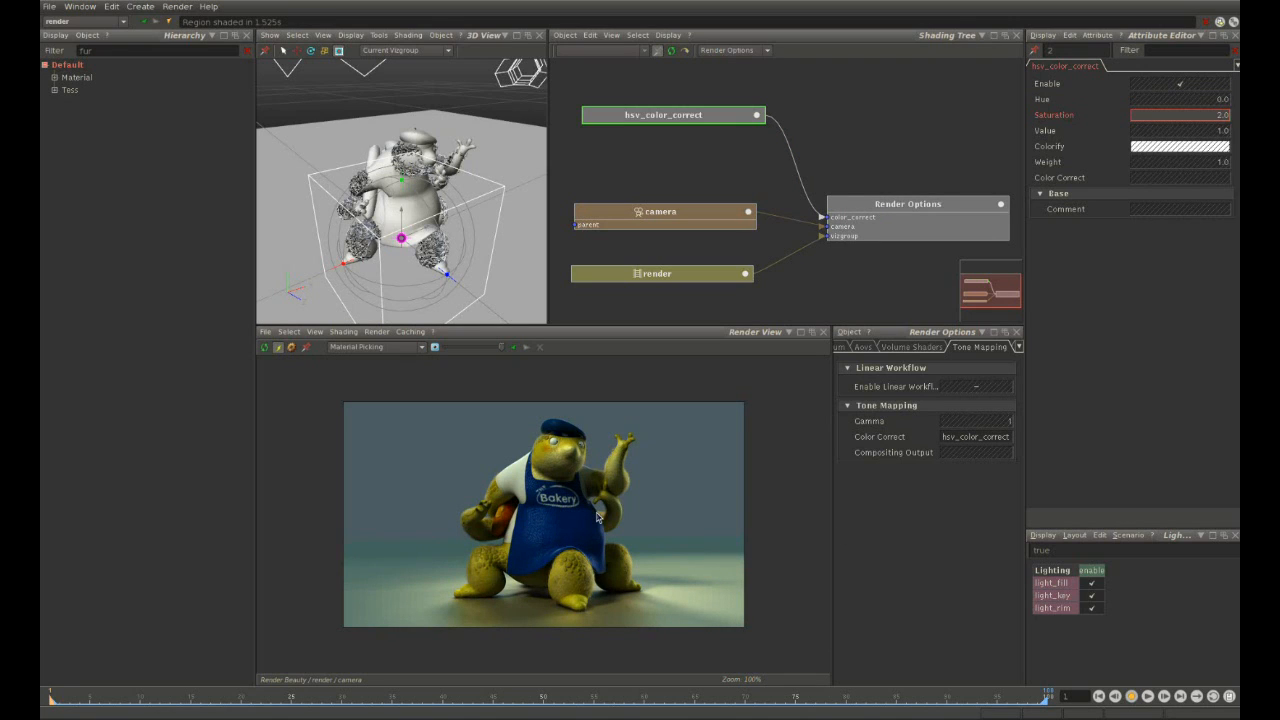
Create a Sphere 3D mask under its suggested name, and select its node.
right_click(616, 166)
mouse_move(642, 271)
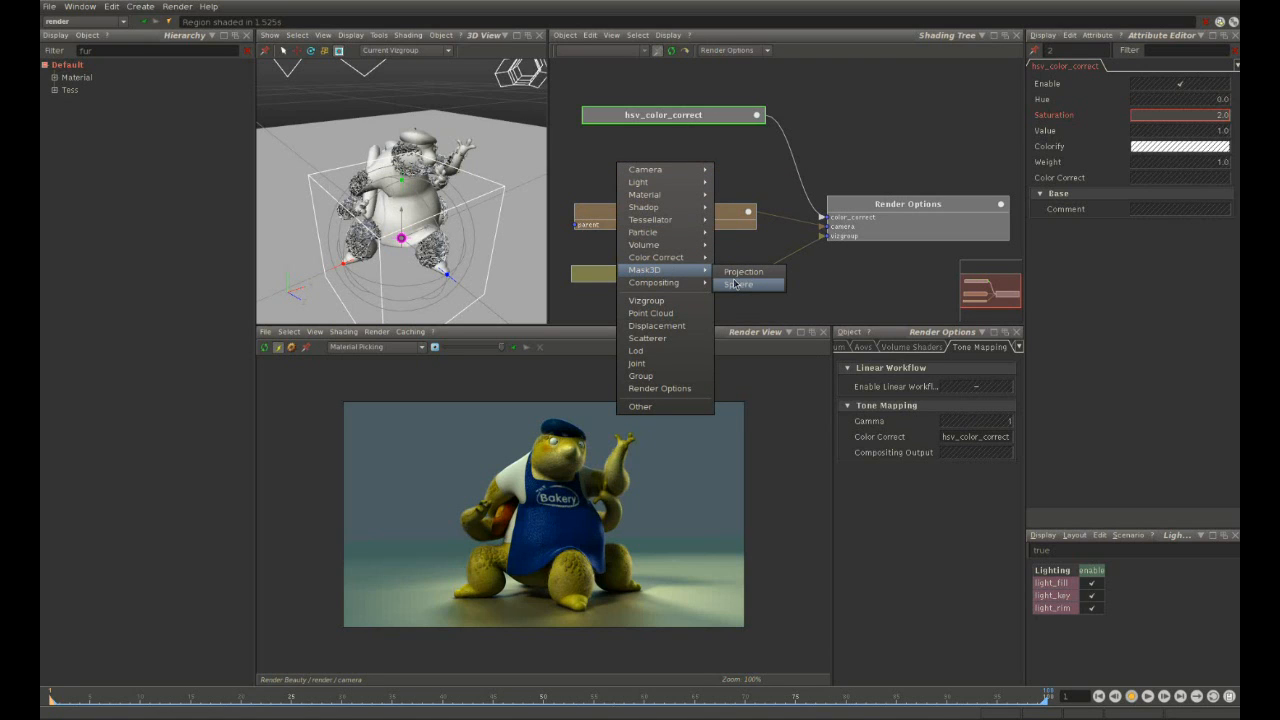
click(737, 285)
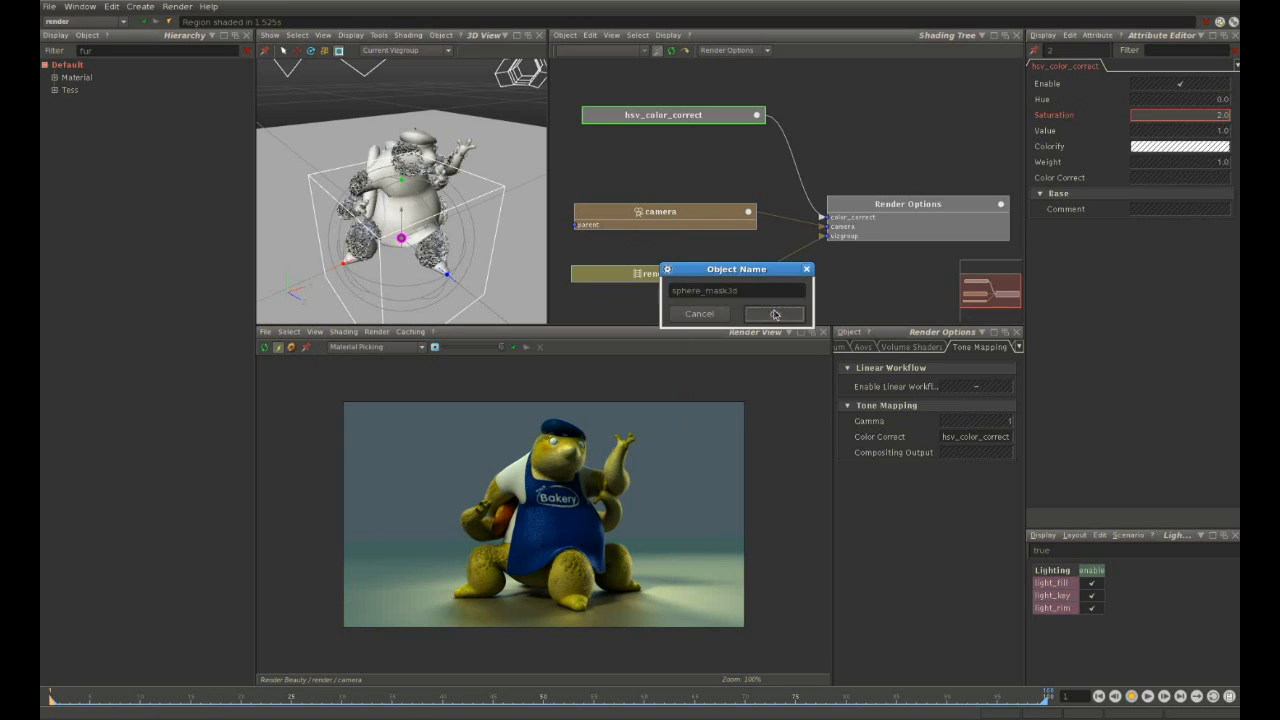
click(777, 313)
click(633, 171)
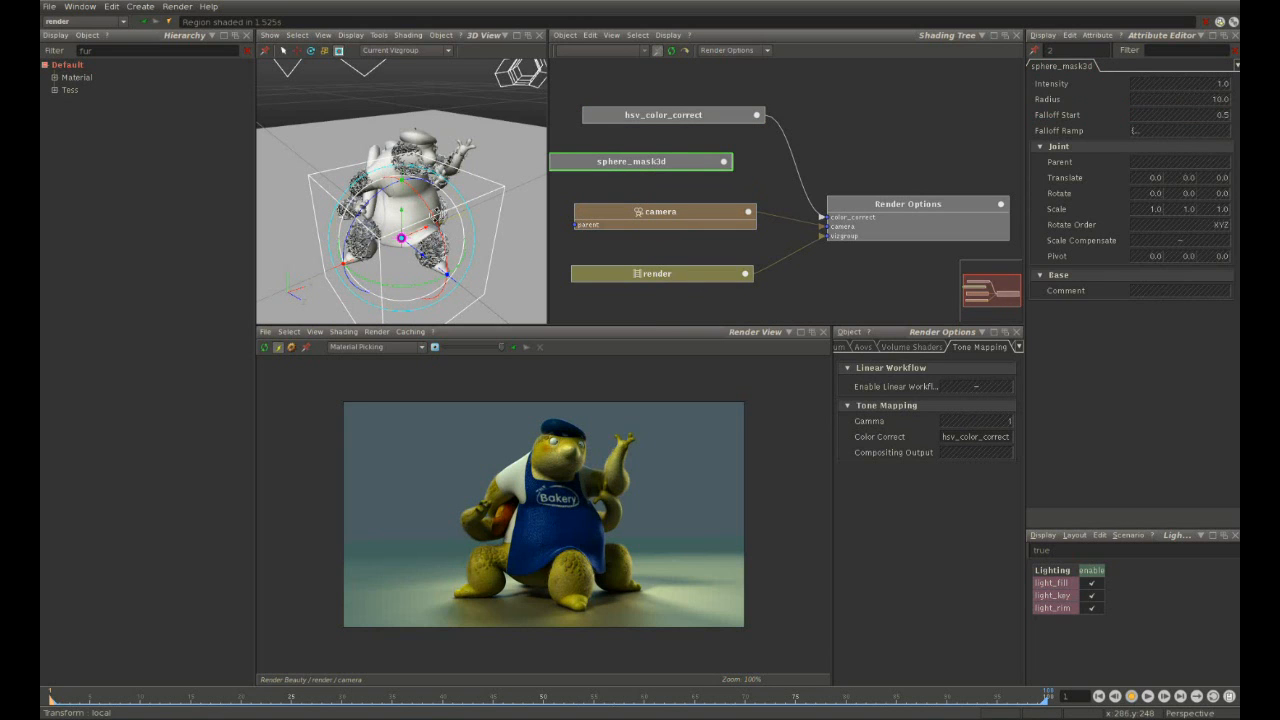
Preview the sphere mask as a fill in the render while raising it to the character's head, about 12.2 in Y.
key(f)
alt+drag(480, 150, 430, 182)
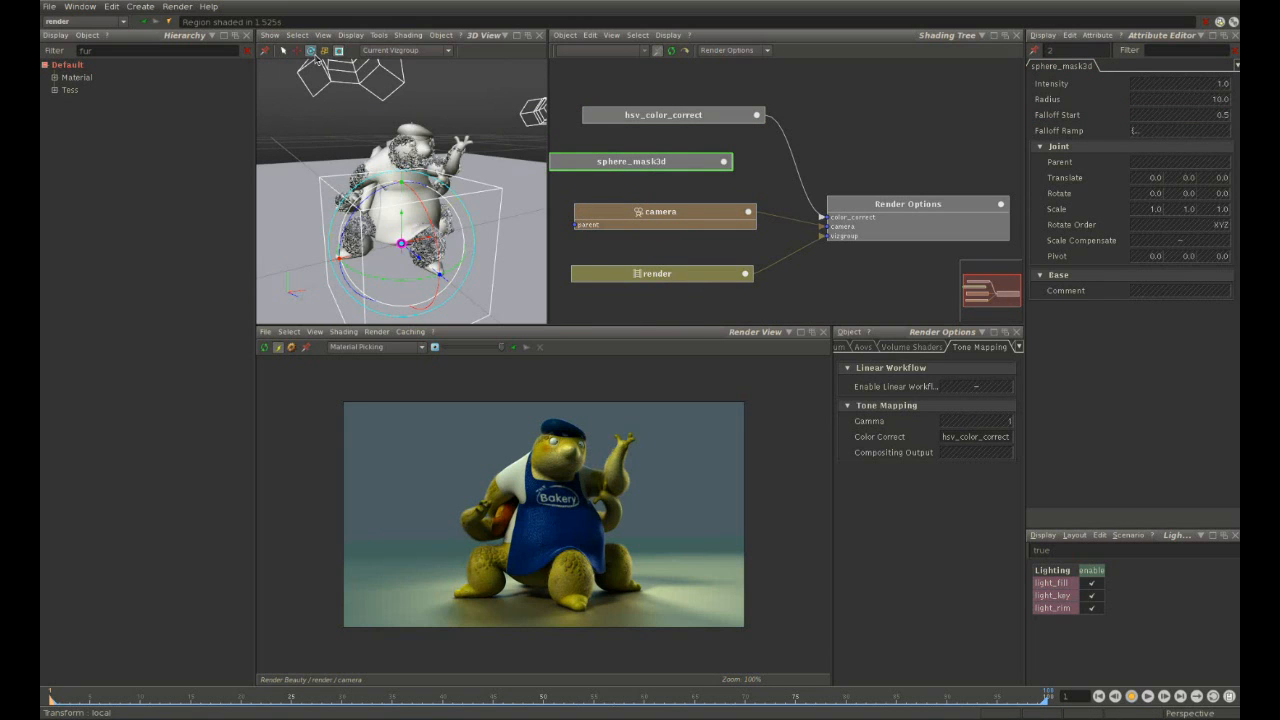
click(298, 51)
mouse_move(422, 226)
alt+mouse_down()
mouse_move(422, 275)
mouse_move(413, 215)
alt+mouse_up()
key(f)
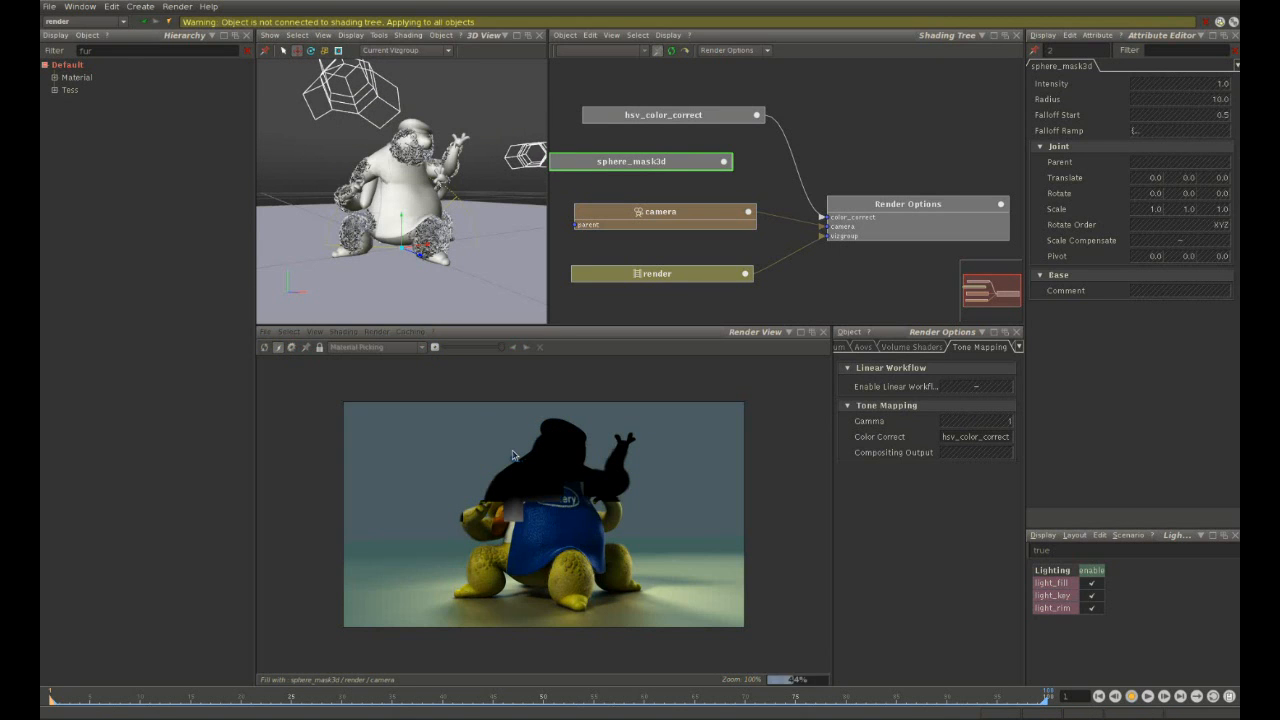
drag(385, 218, 408, 128)
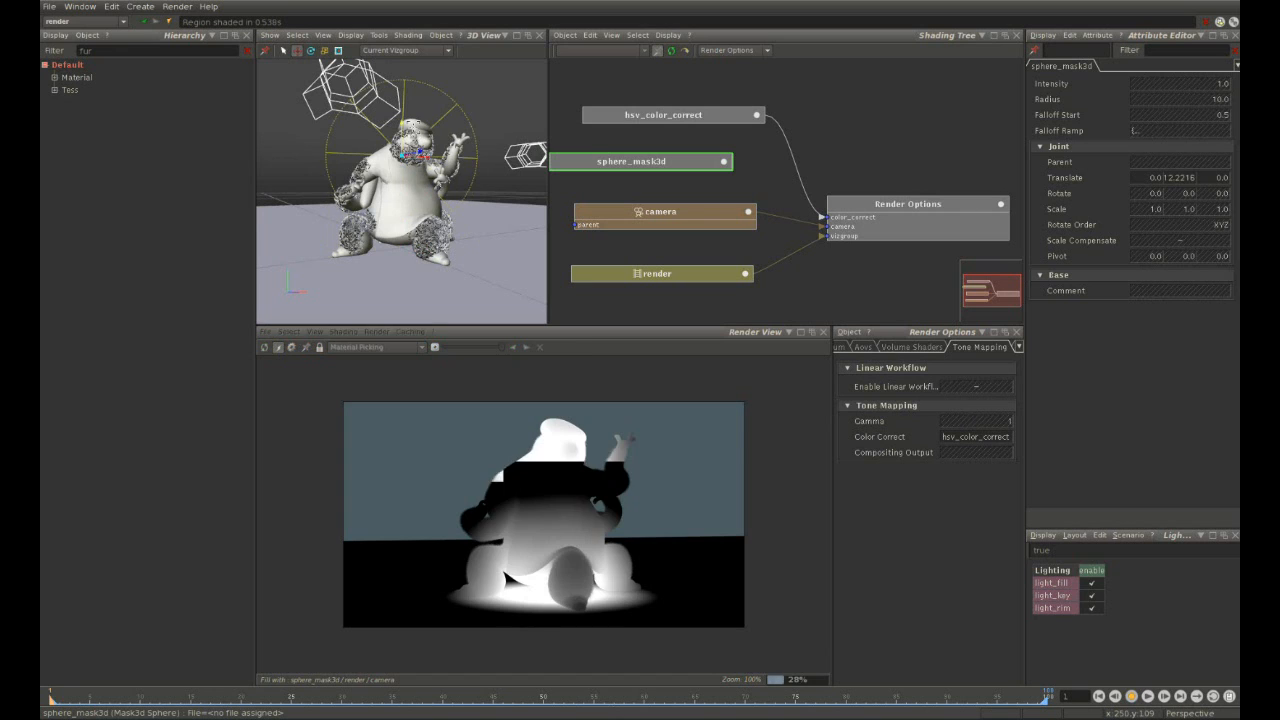
alt+drag(400, 229, 526, 214)
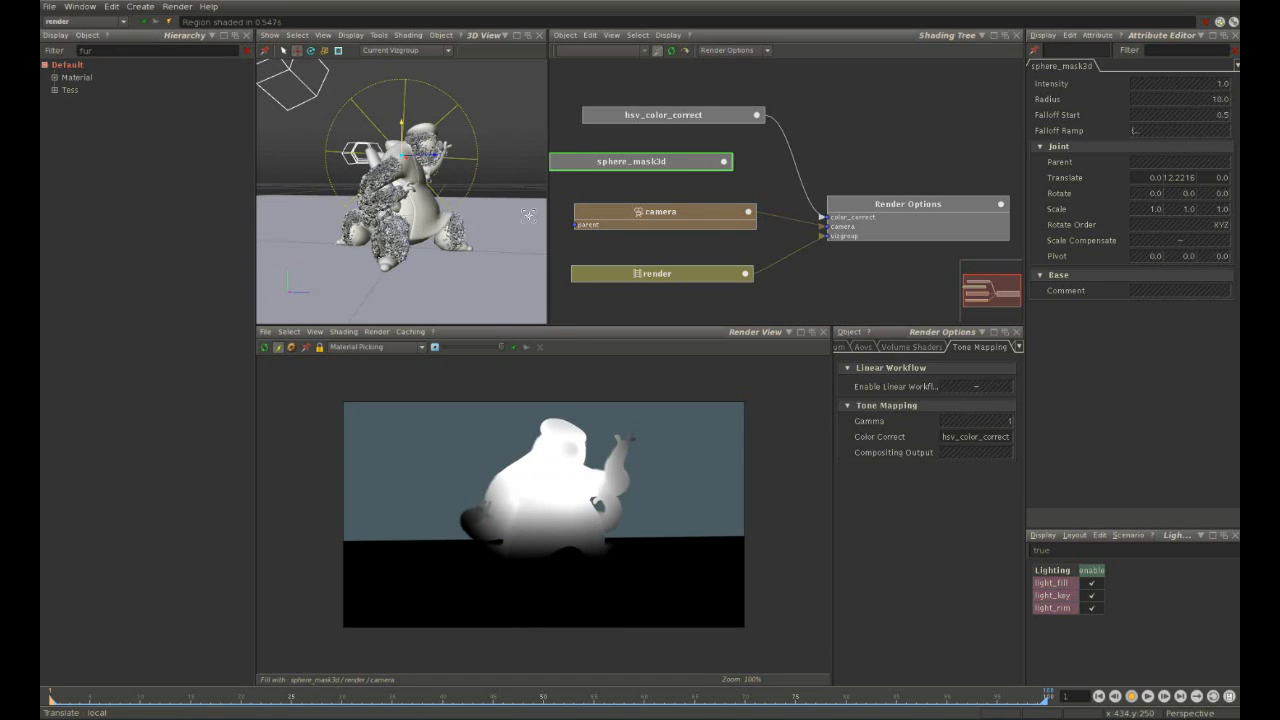
key(b)
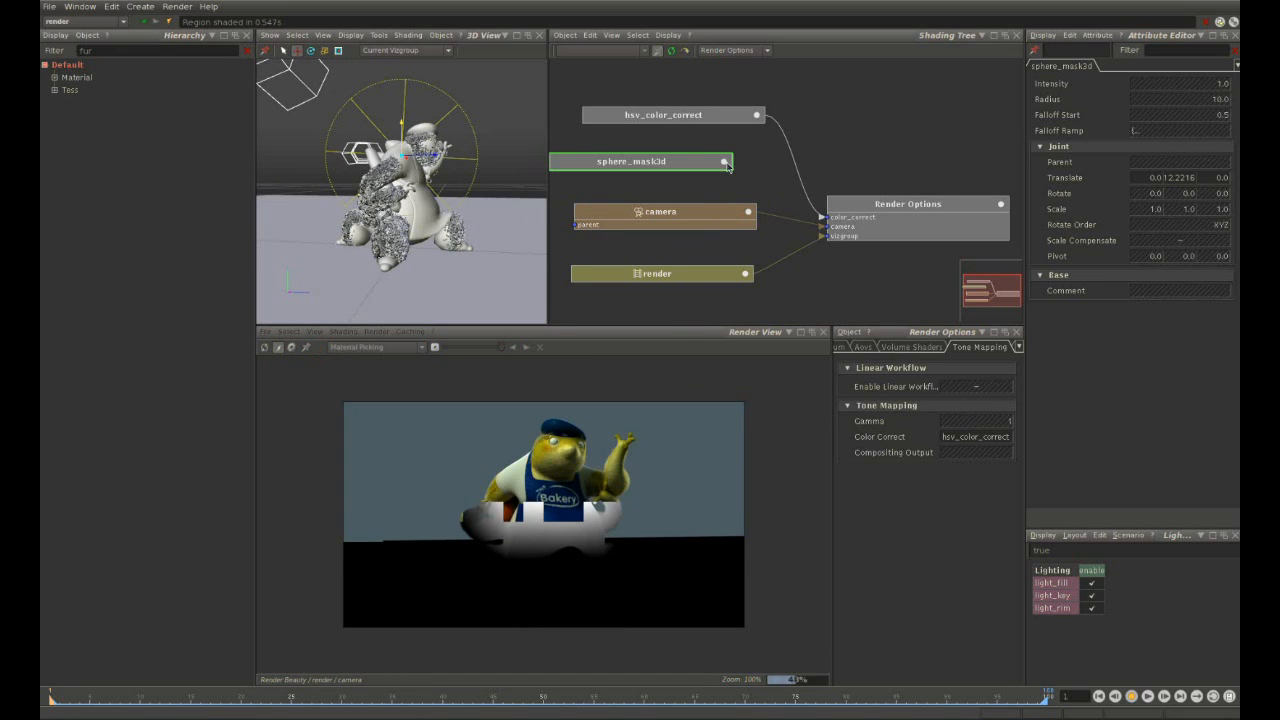
Connect the sphere mask to the HSV color correct's weight, and compare the result with the previous render.
drag(724, 161, 682, 115)
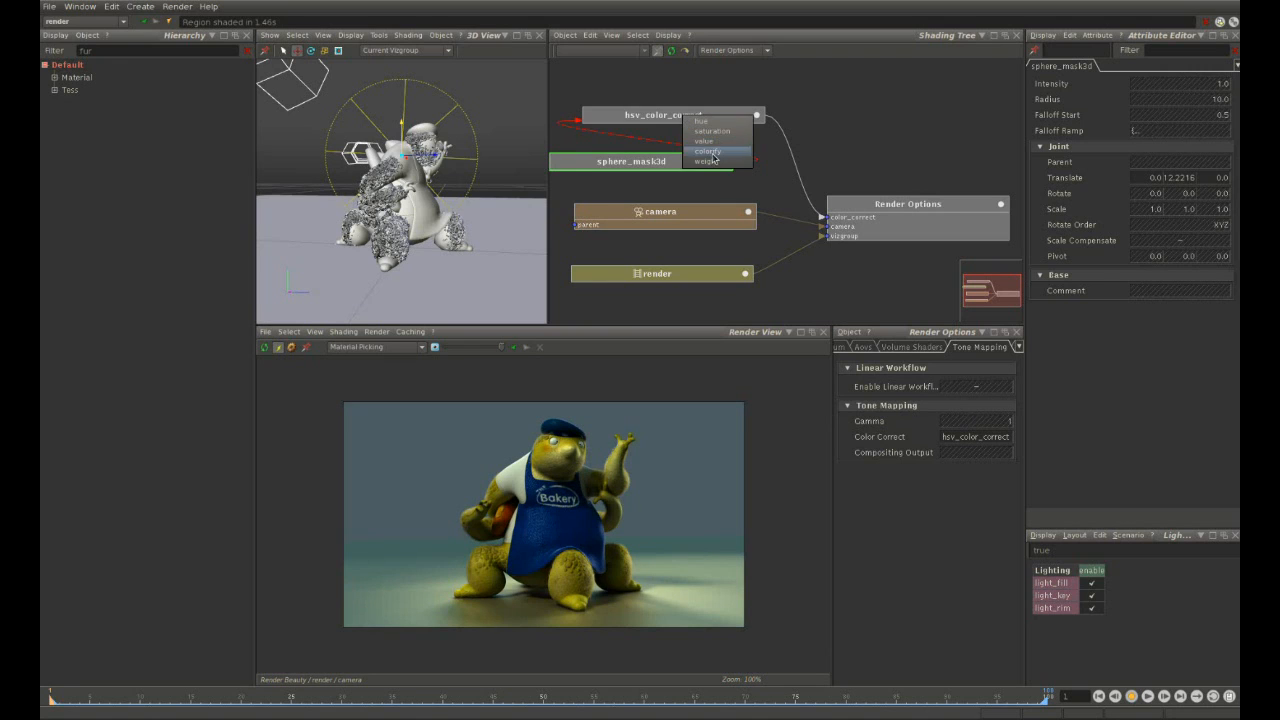
click(716, 150)
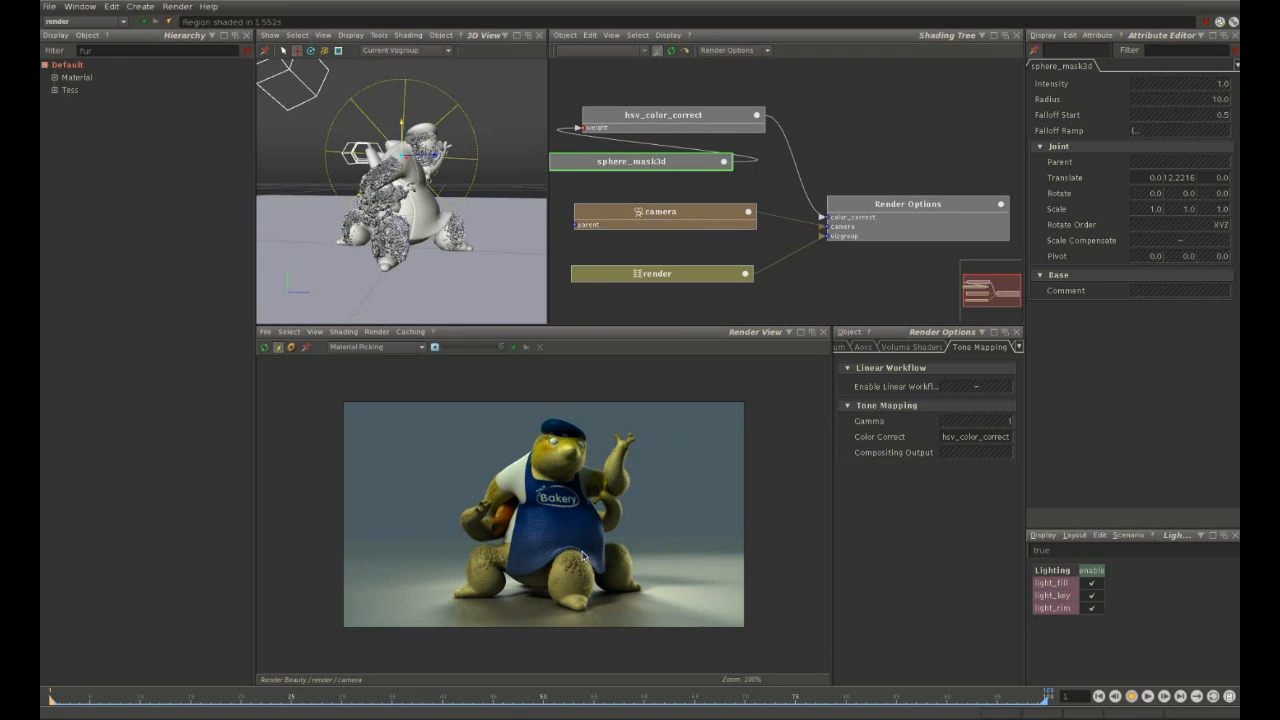
key(p)
key(p)
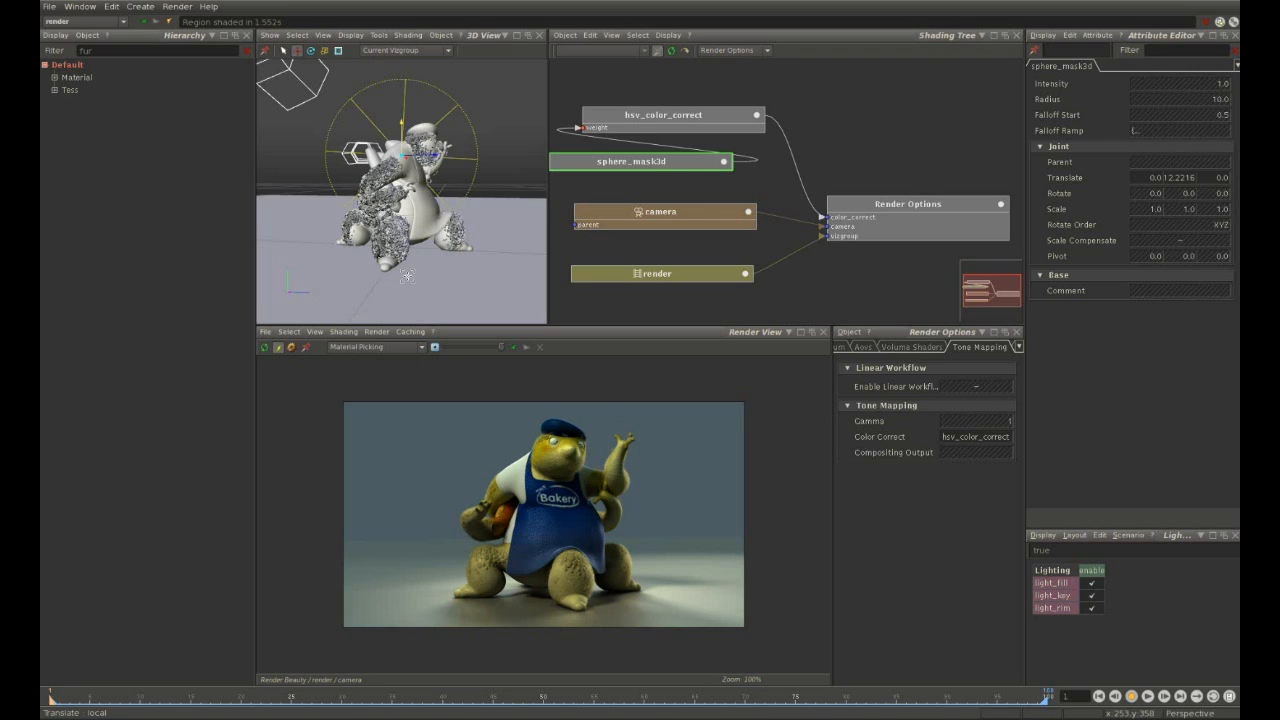
Lower the sphere mask to the character's feet, and set the HSV color correct's Value to 0.8.
drag(409, 131, 412, 238)
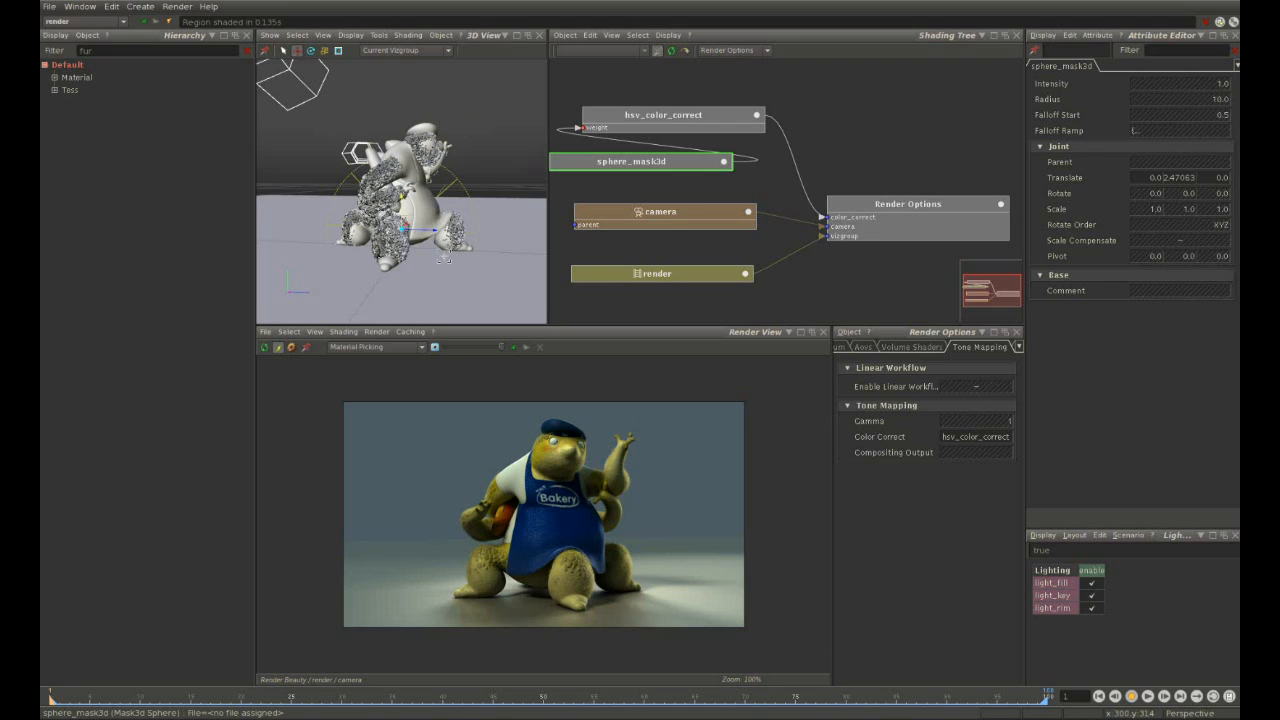
mouse_move(412, 238)
mouse_down()
mouse_move(408, 270)
mouse_move(402, 224)
mouse_up()
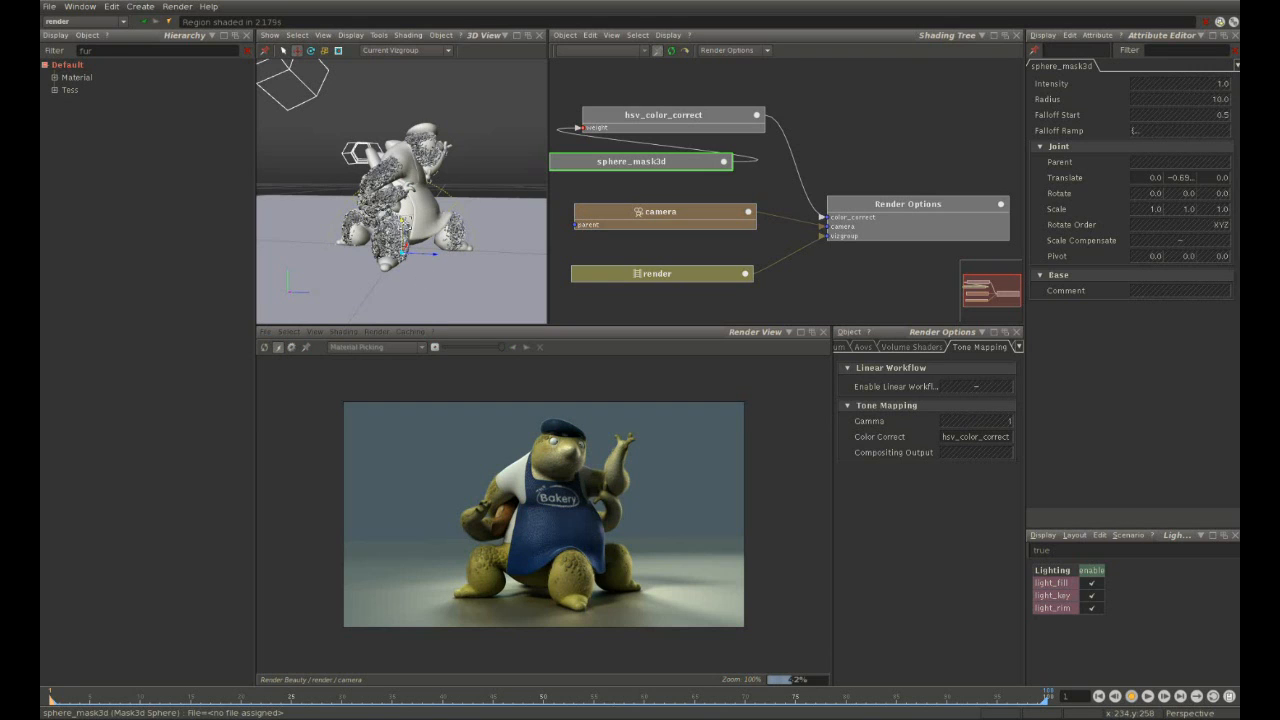
click(680, 118)
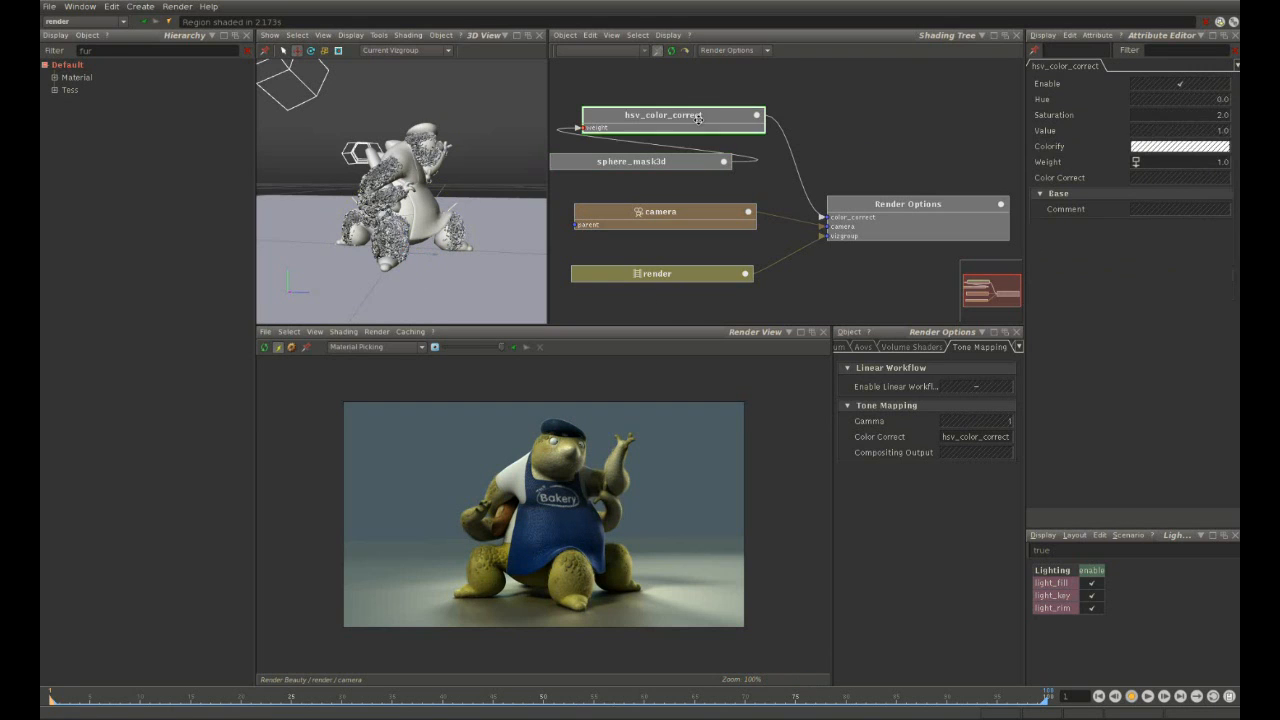
click(1158, 131)
text(0.8)
key(Return)
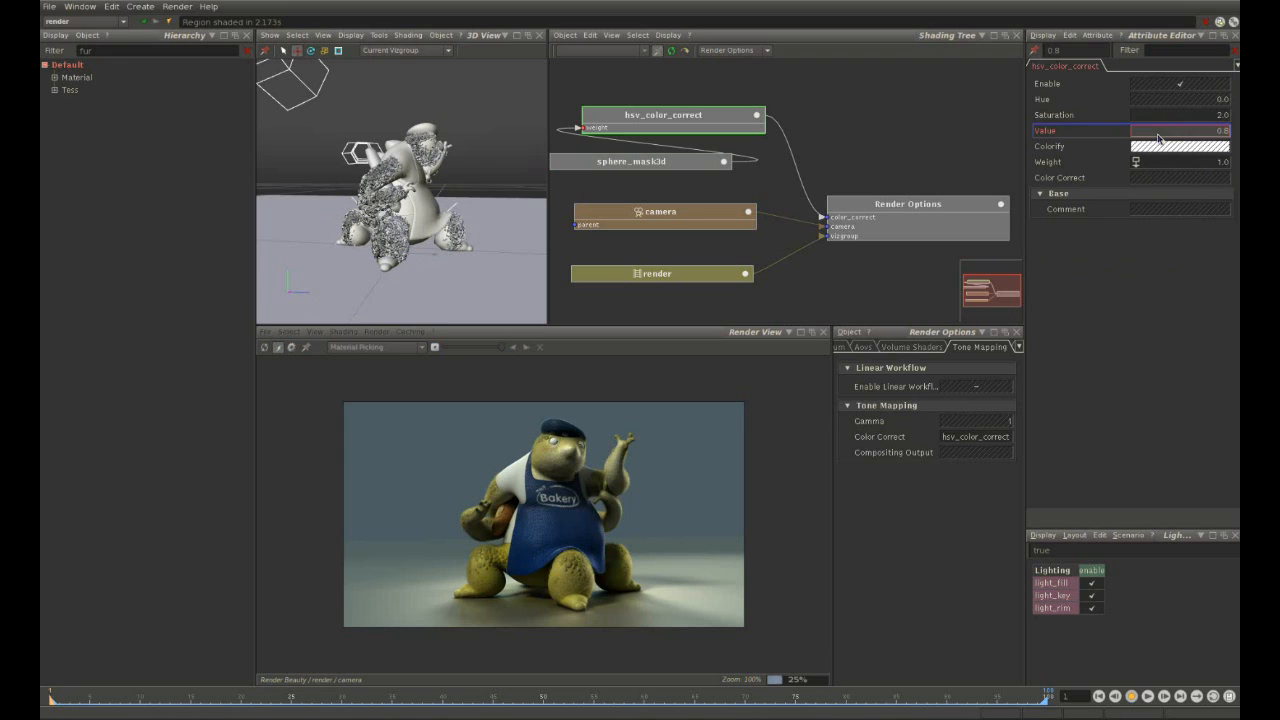
Reshape the sphere mask's Falloff Ramp into a concave curve that drops steeply and flattens at the end.
click(644, 161)
click(1165, 130)
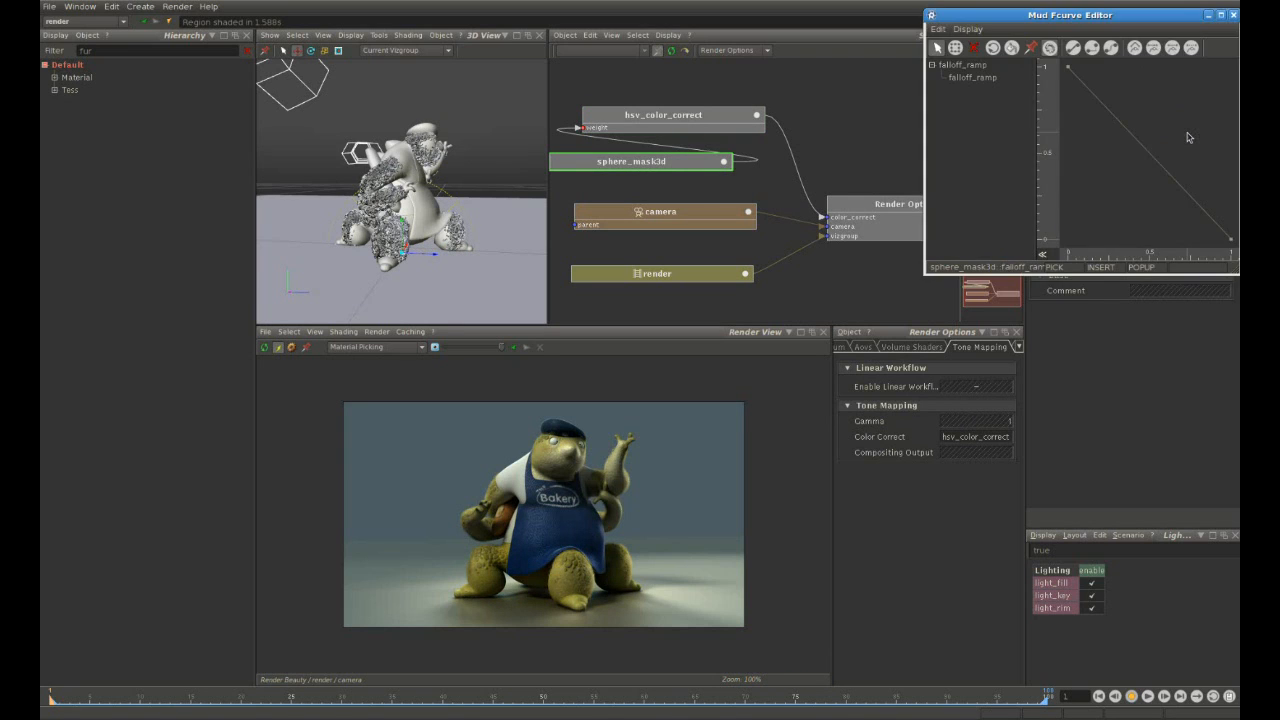
click(972, 78)
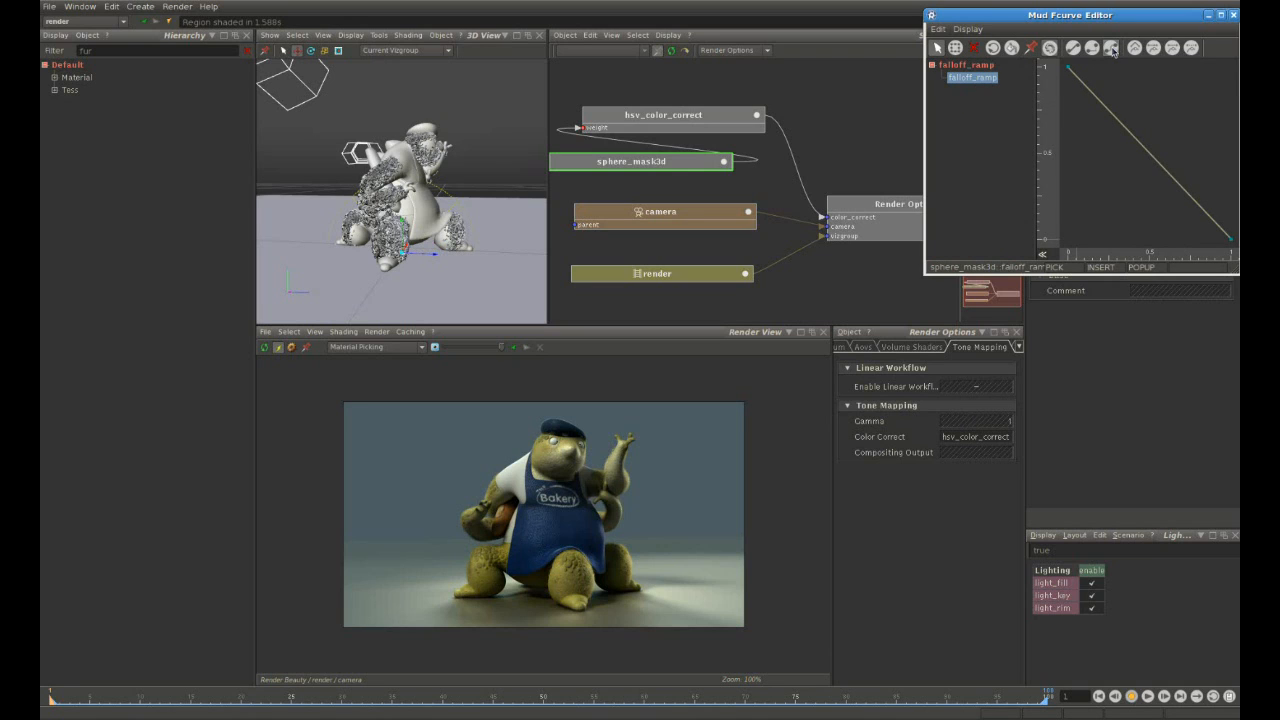
click(1112, 50)
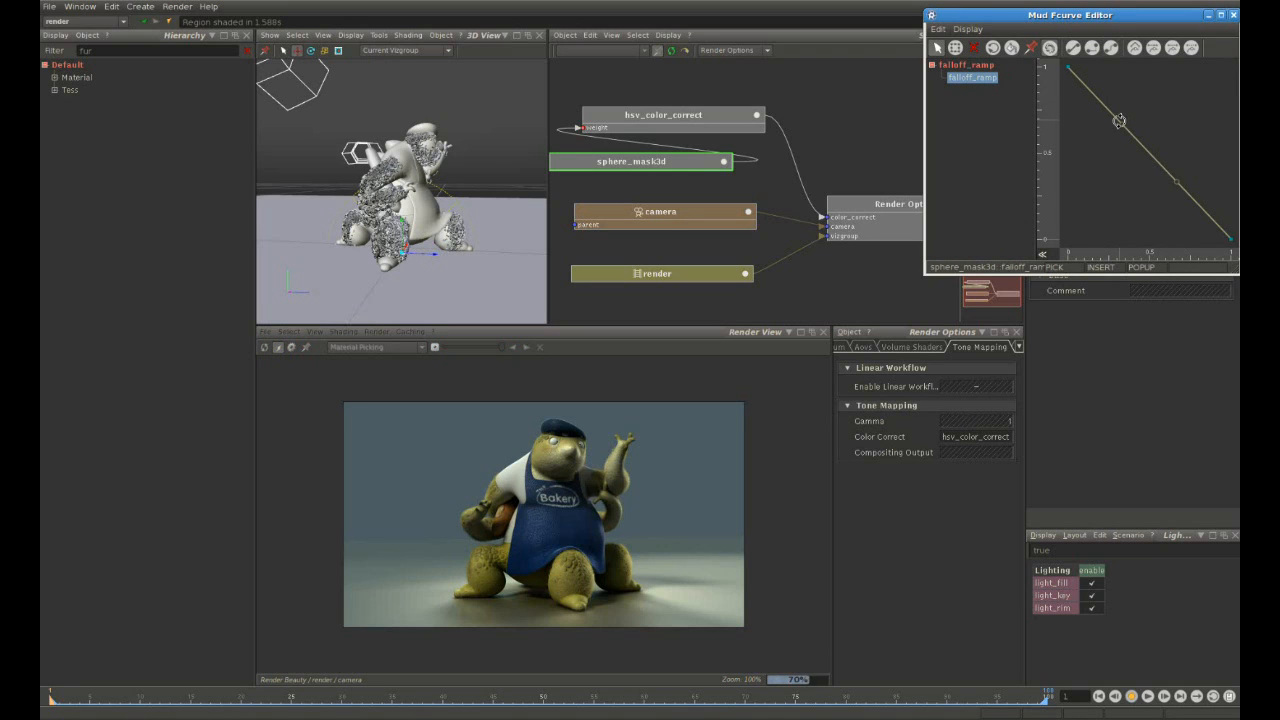
drag(1093, 150, 1077, 155)
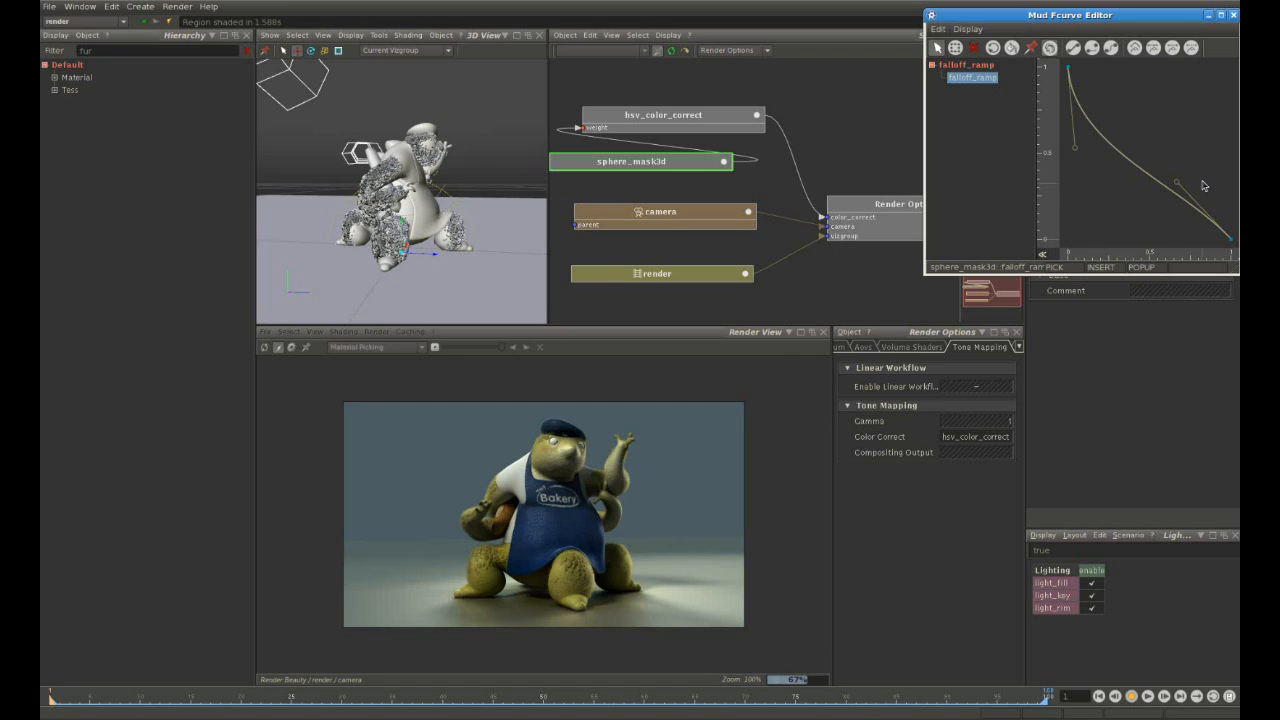
drag(1178, 183, 1146, 239)
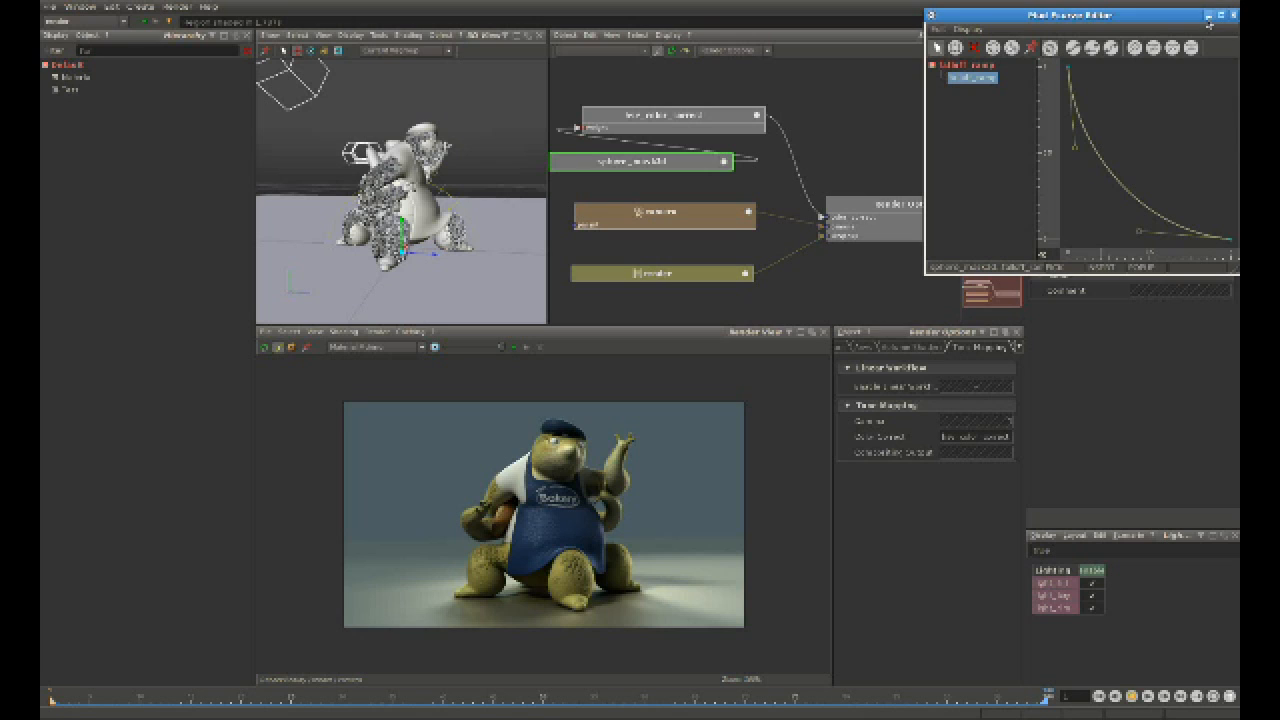
click(1234, 15)
click(1050, 157)
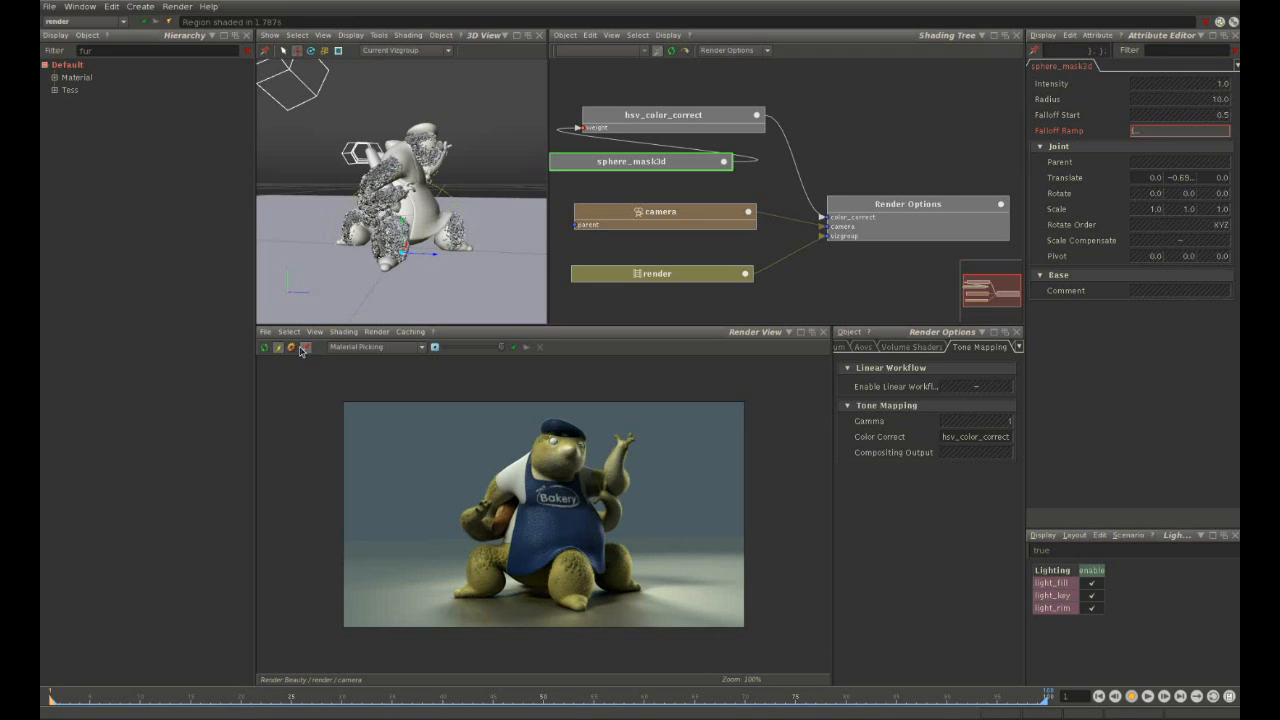
Set the output frame range's Last Frame to 5, and render the image sequence.
click(1017, 347)
click(1040, 353)
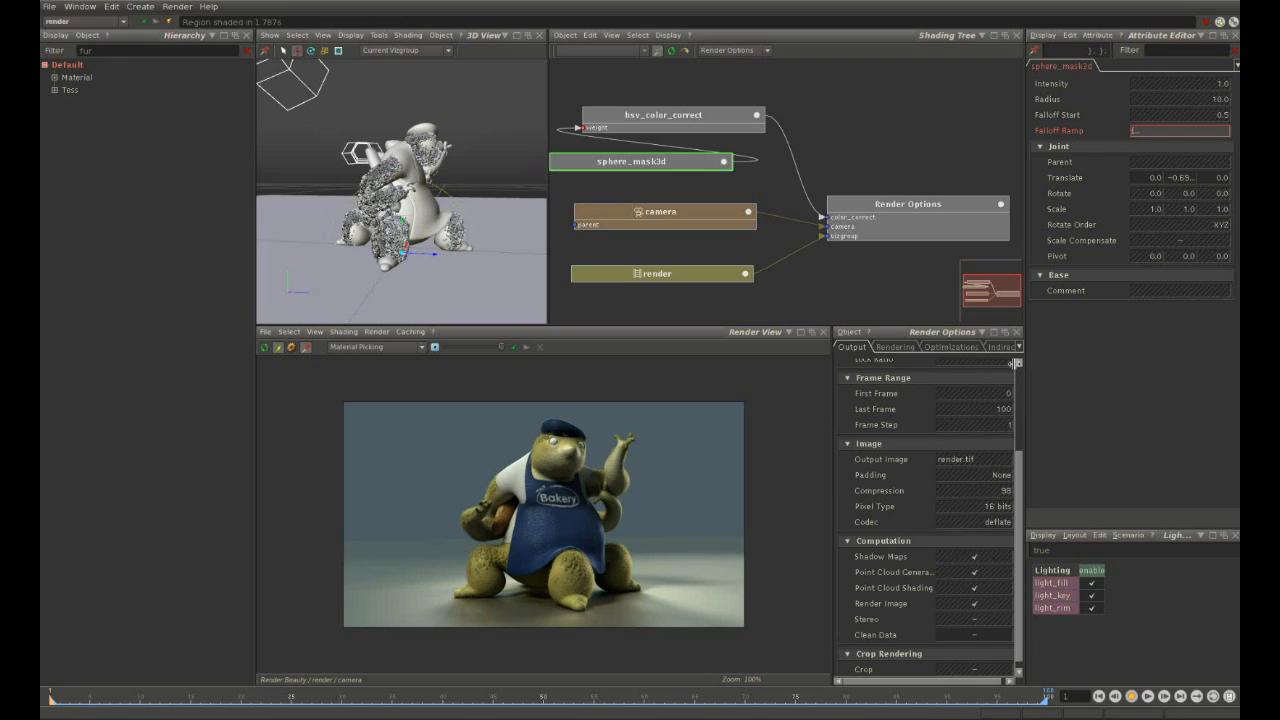
scroll(972, 389, up, 3)
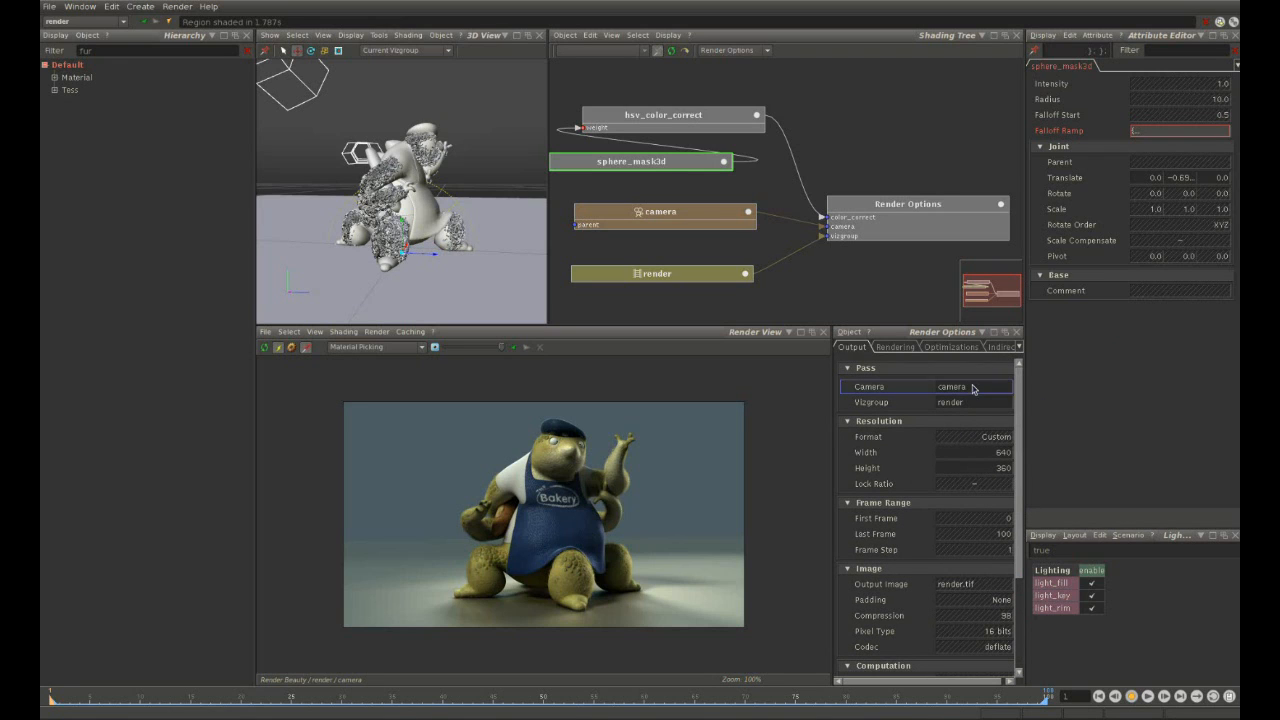
double_click(981, 537)
text(5)
key(Return)
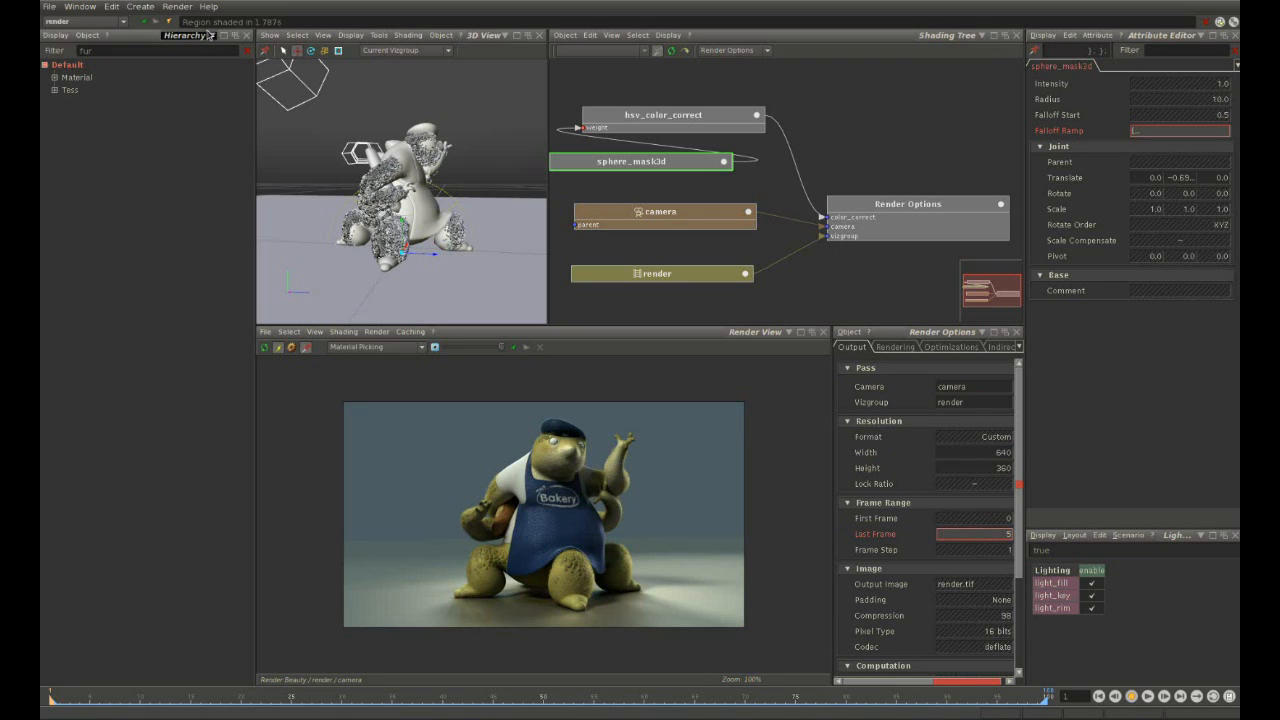
click(178, 7)
click(207, 182)
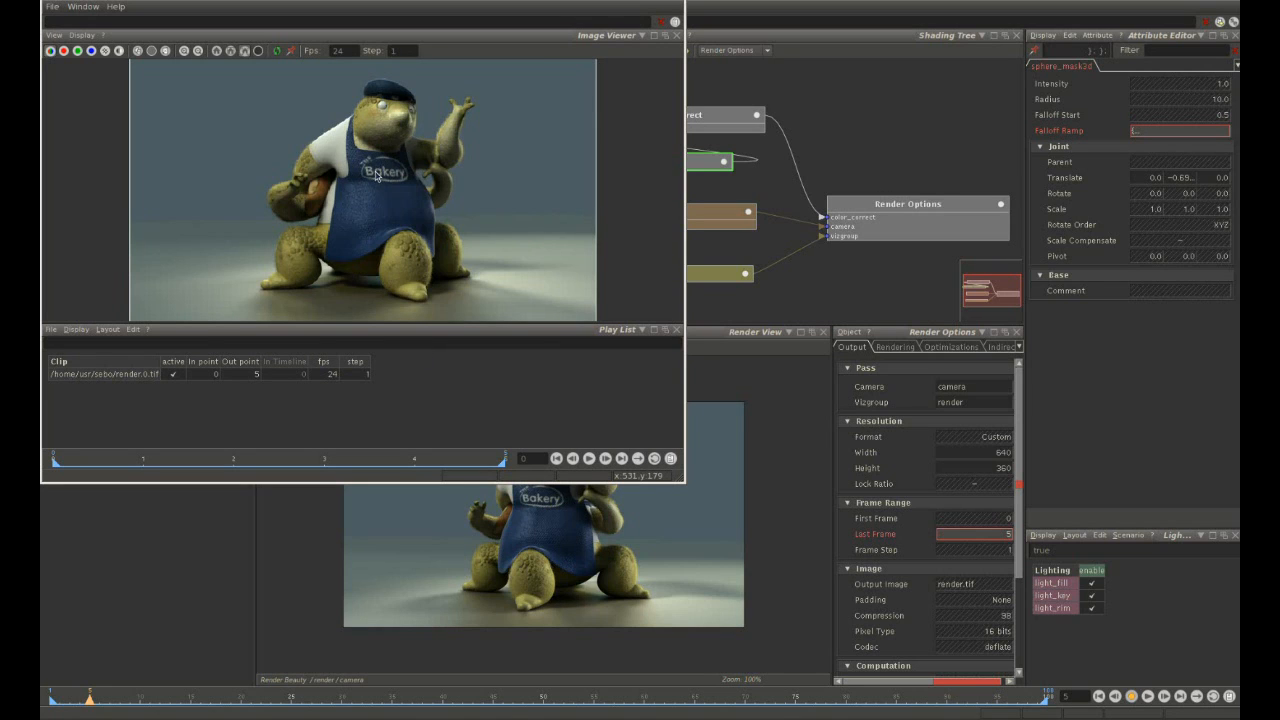
Play back the rendered sequence in the image viewer, and examine the character up close.
scroll(370, 222, down, 1)
click(589, 458)
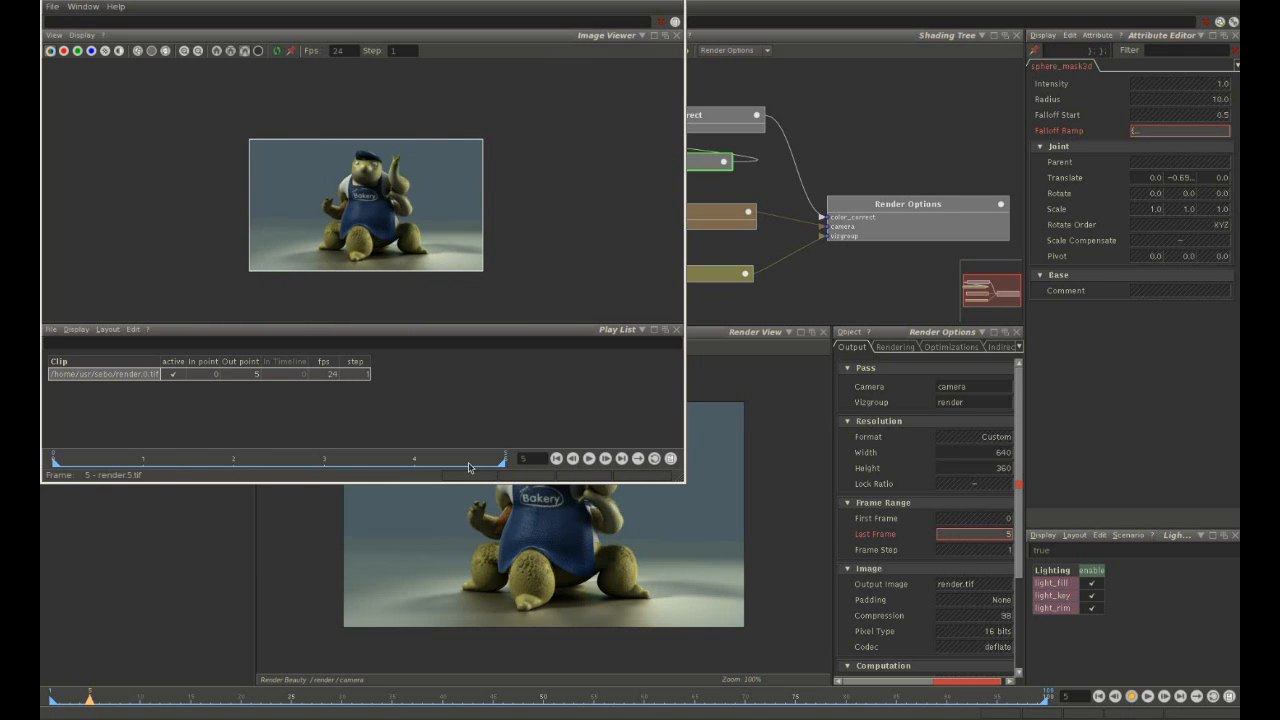
scroll(375, 204, up, 1)
alt+right_drag(374, 200, 395, 216)
alt+middle_drag(446, 238, 433, 176)
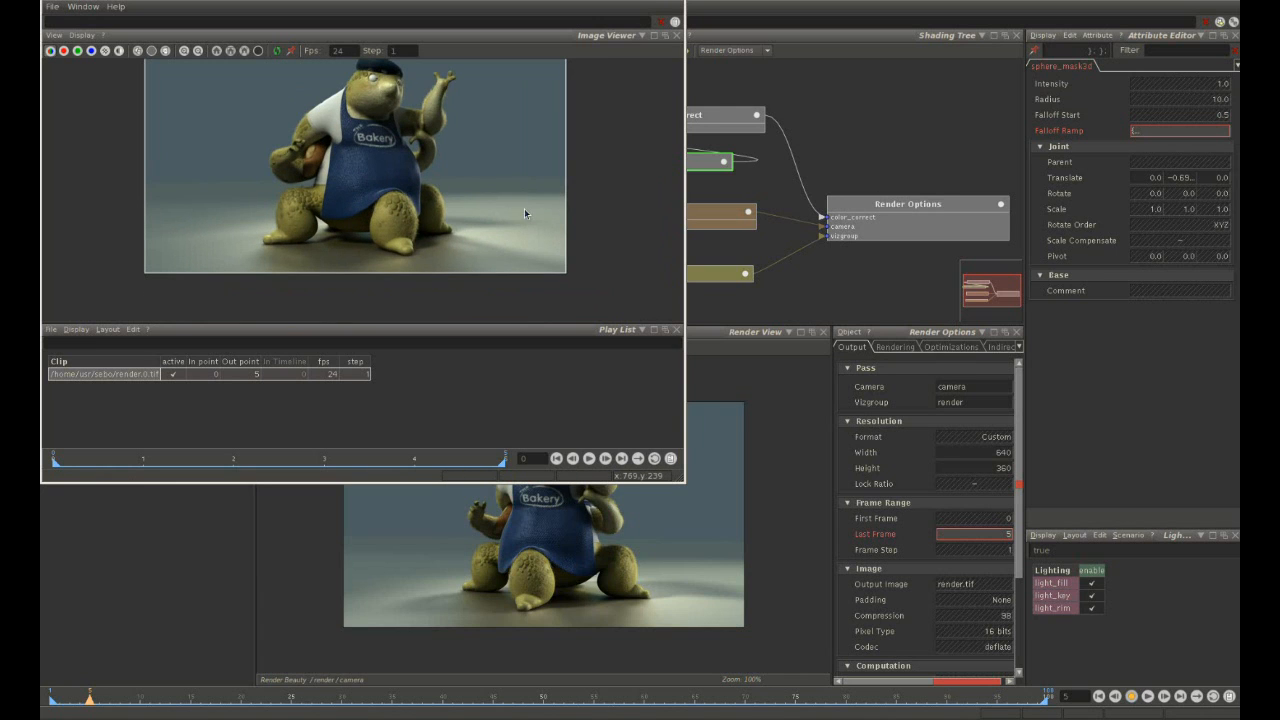